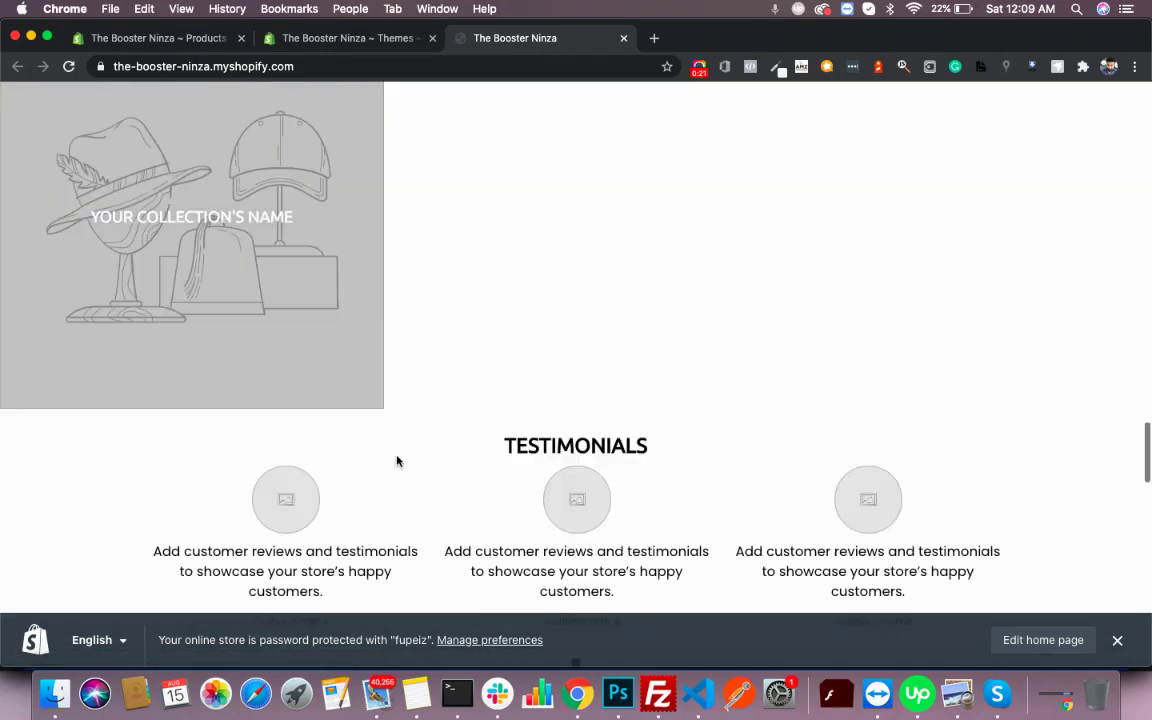
scroll(398, 462, down, 15)
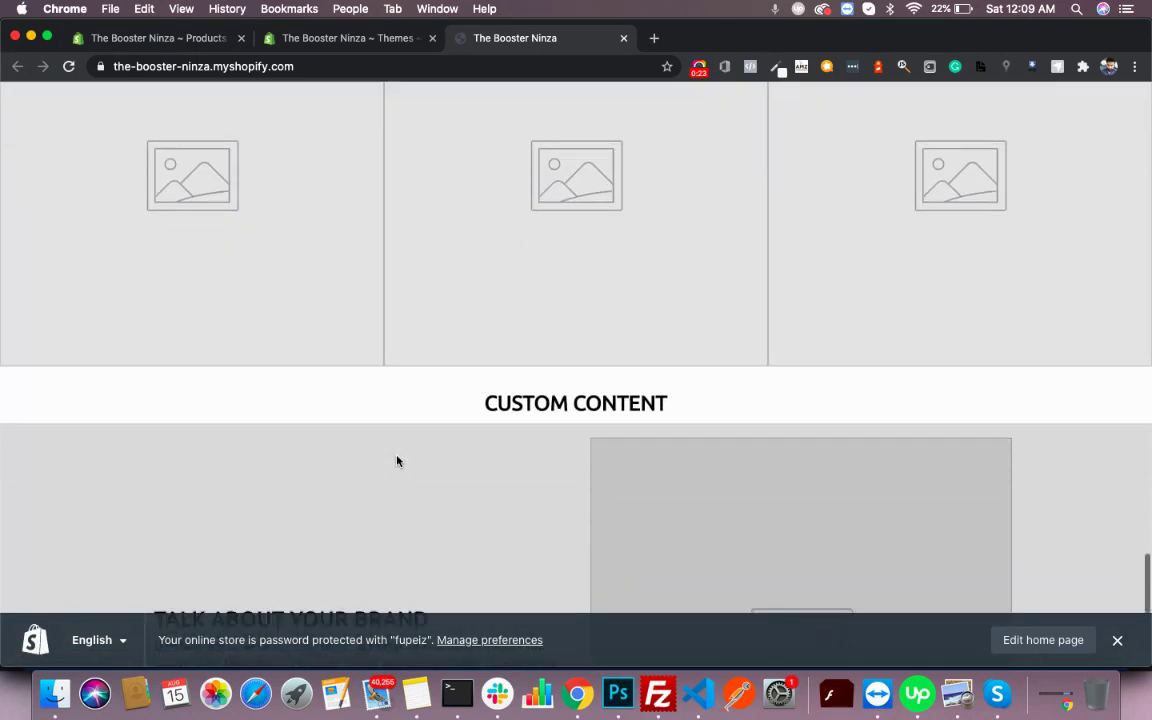
- Scroll through the Booster Ninza storefront home page, its slideshow and Best Sellers grid
scroll(397, 461, up, 20)
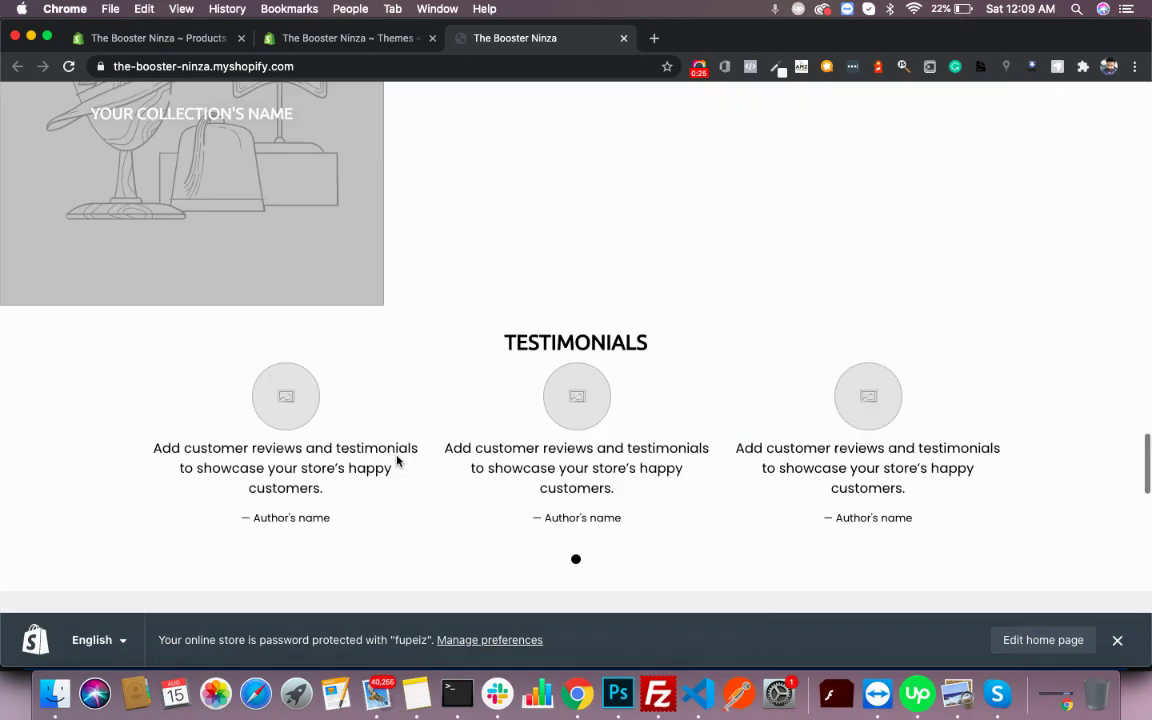
scroll(398, 462, up, 3)
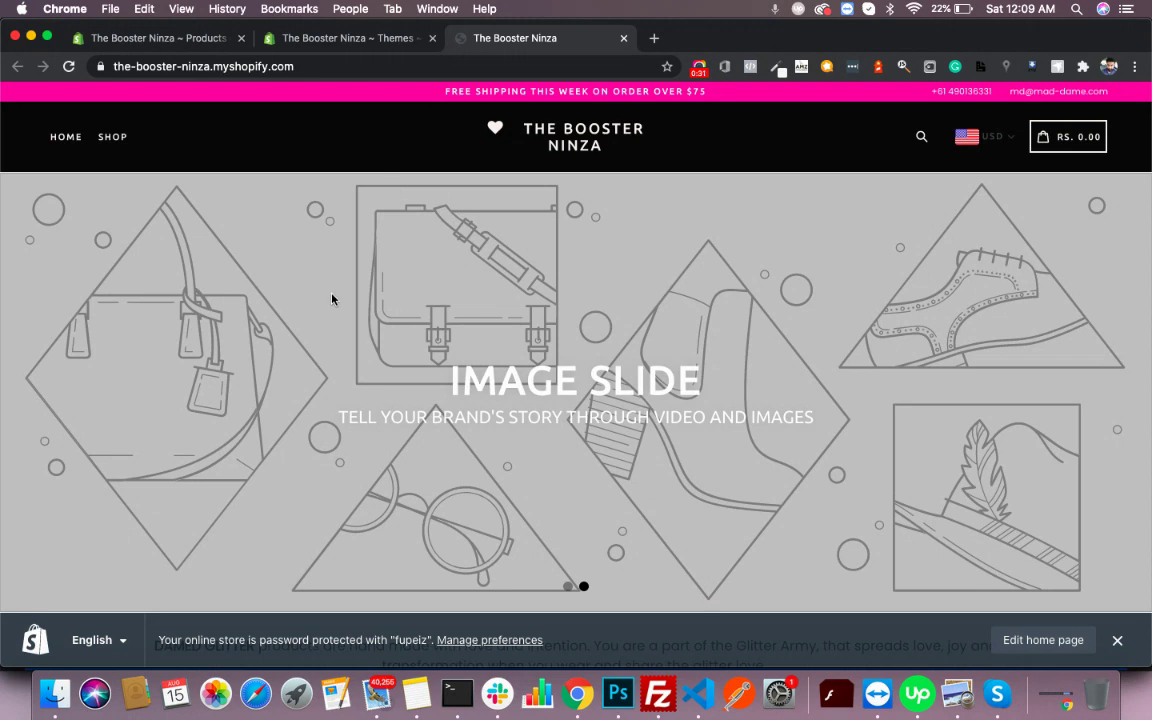
scroll(156, 328, down, 5)
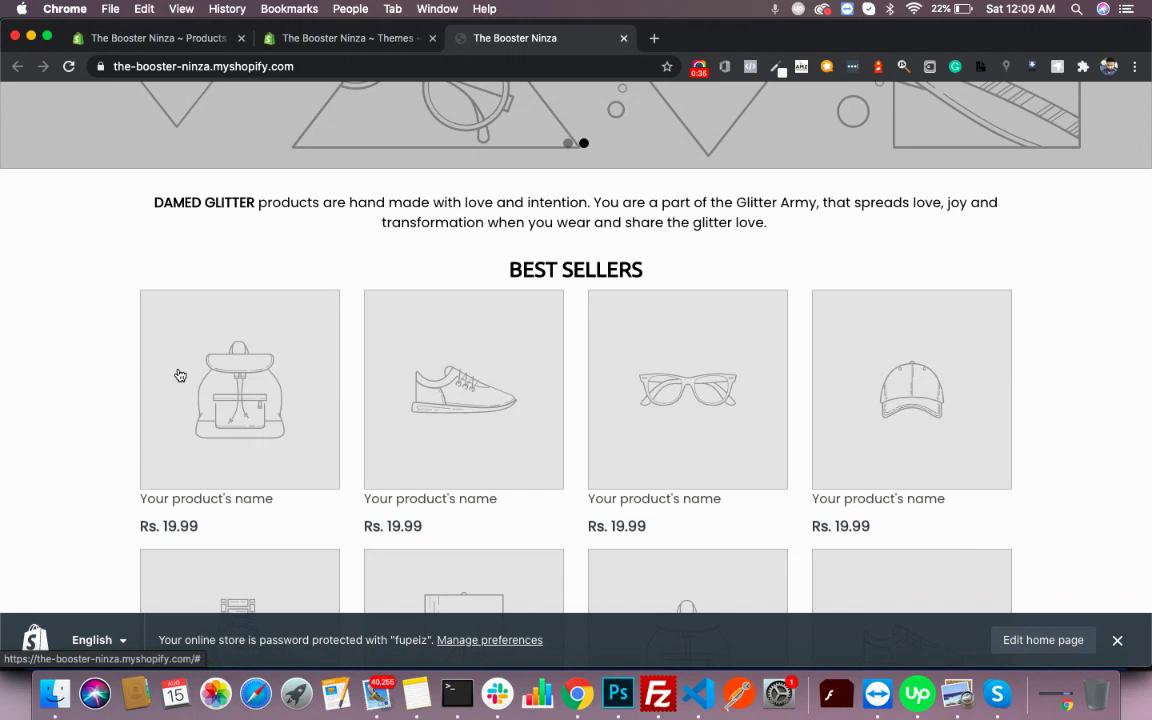
scroll(180, 375, down, 4)
scroll(177, 375, up, 7)
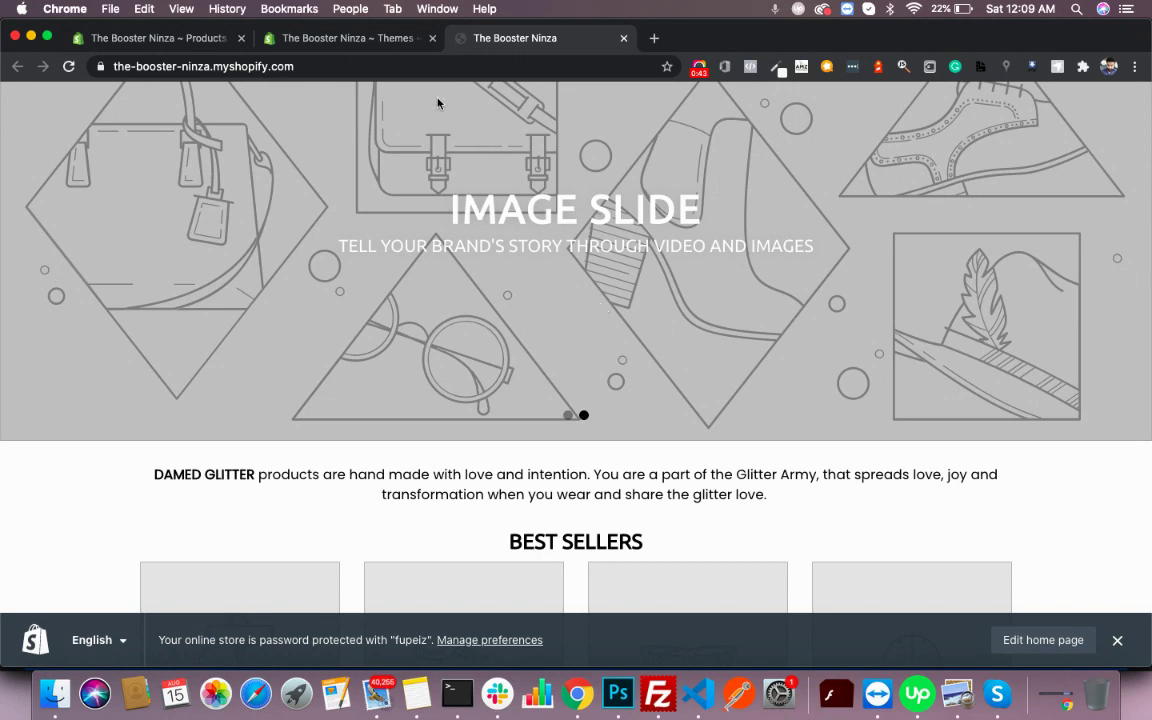
- From the Themes admin page, launch the Booster theme's Customize editor in a new tab
click(389, 47)
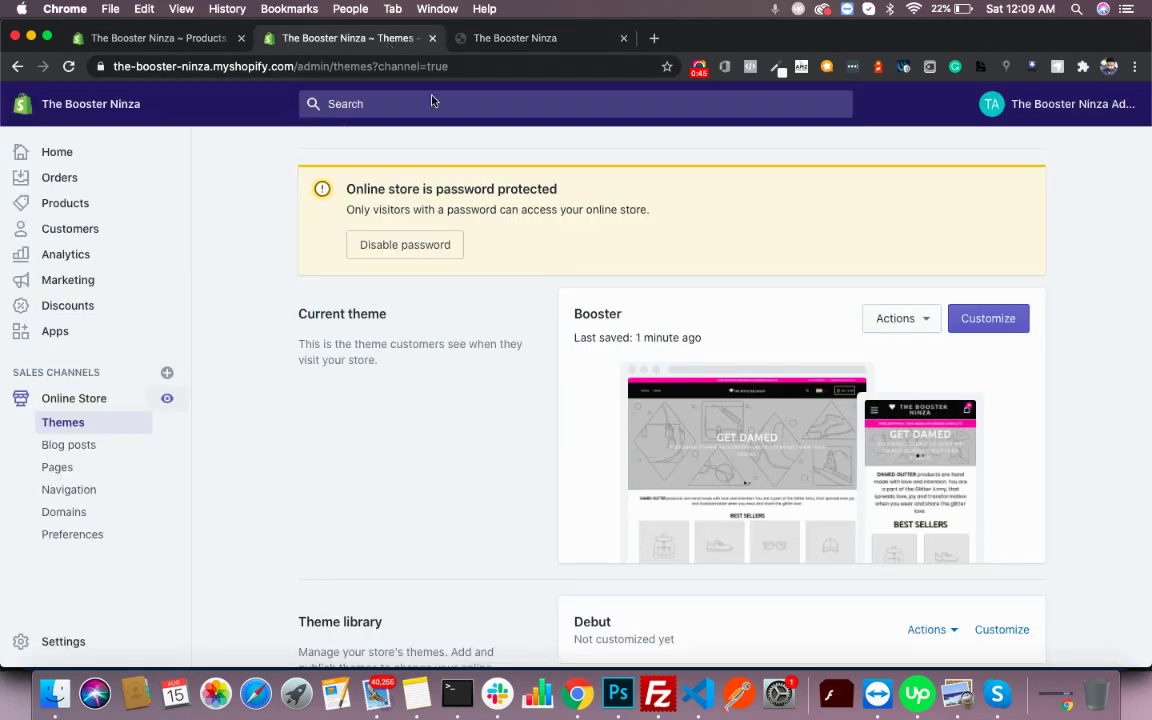
scroll(576, 249, down, 2)
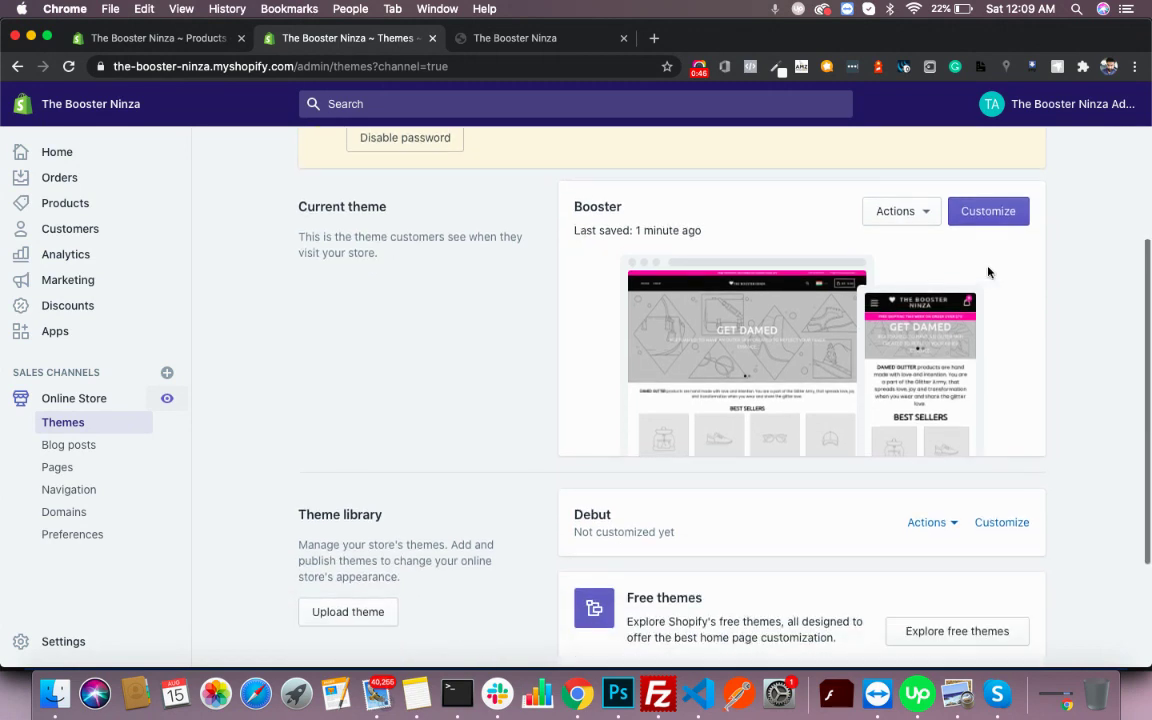
right_click(985, 215)
click(860, 190)
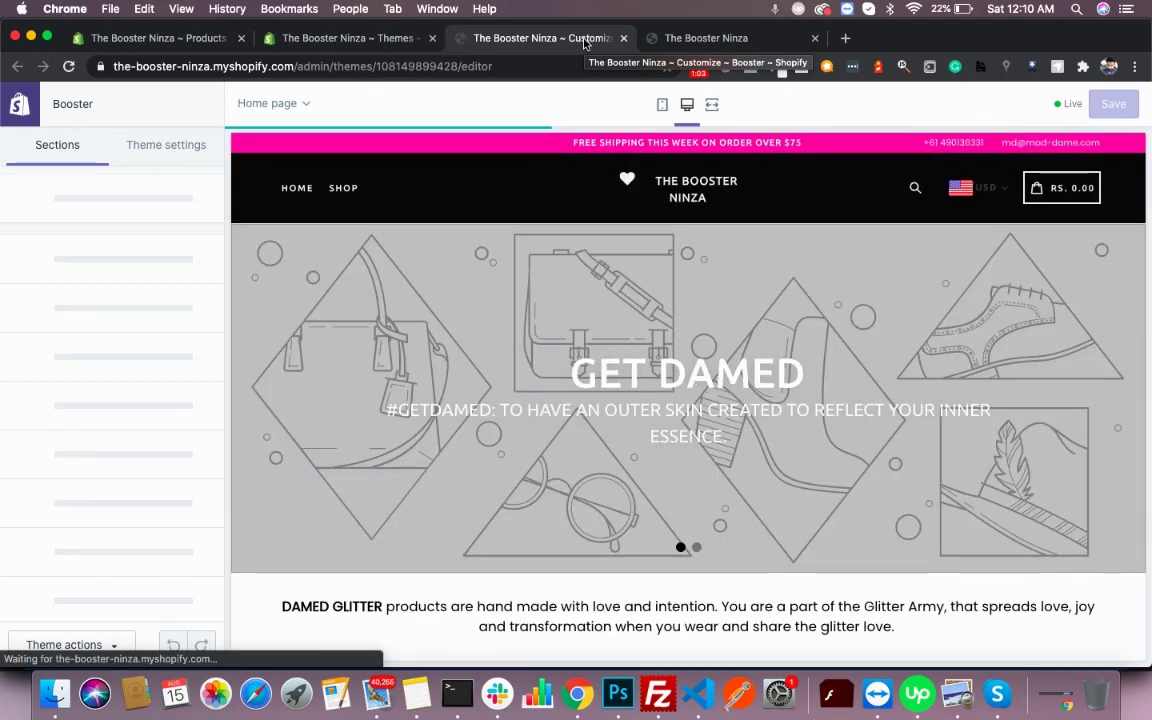
- Review the home page preview and Sections sidebar in the loaded Booster theme editor
scroll(382, 436, down, 10)
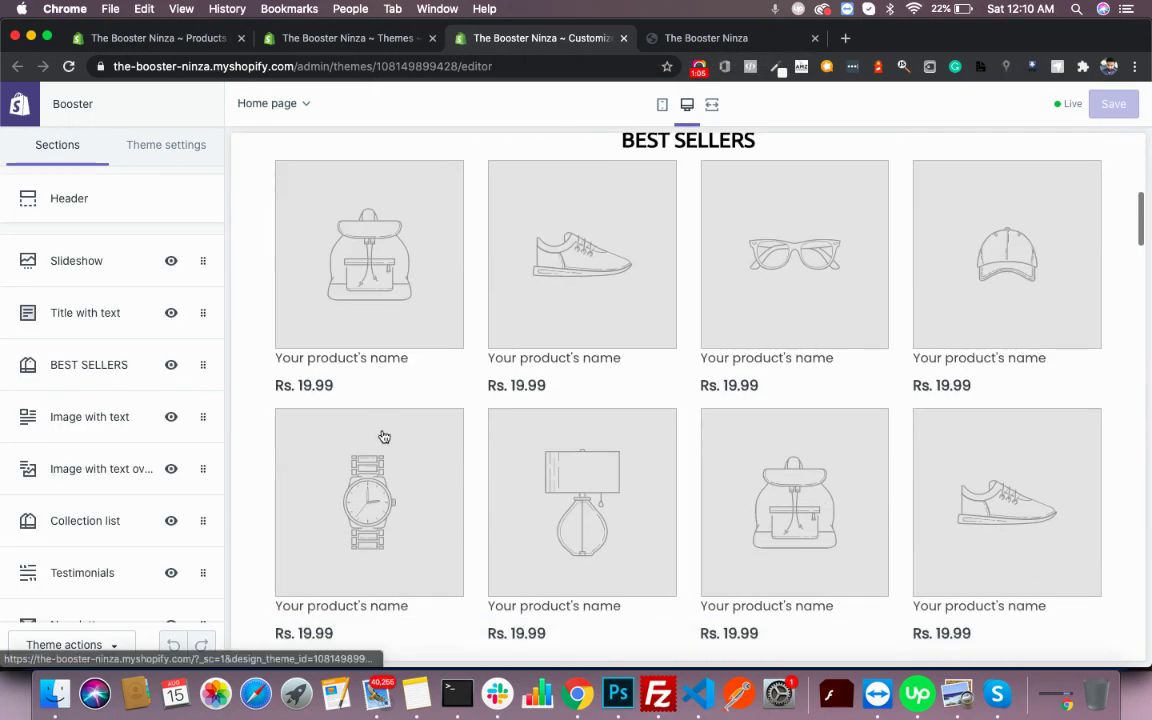
scroll(382, 436, up, 10)
scroll(383, 437, down, 3)
scroll(384, 437, down, 15)
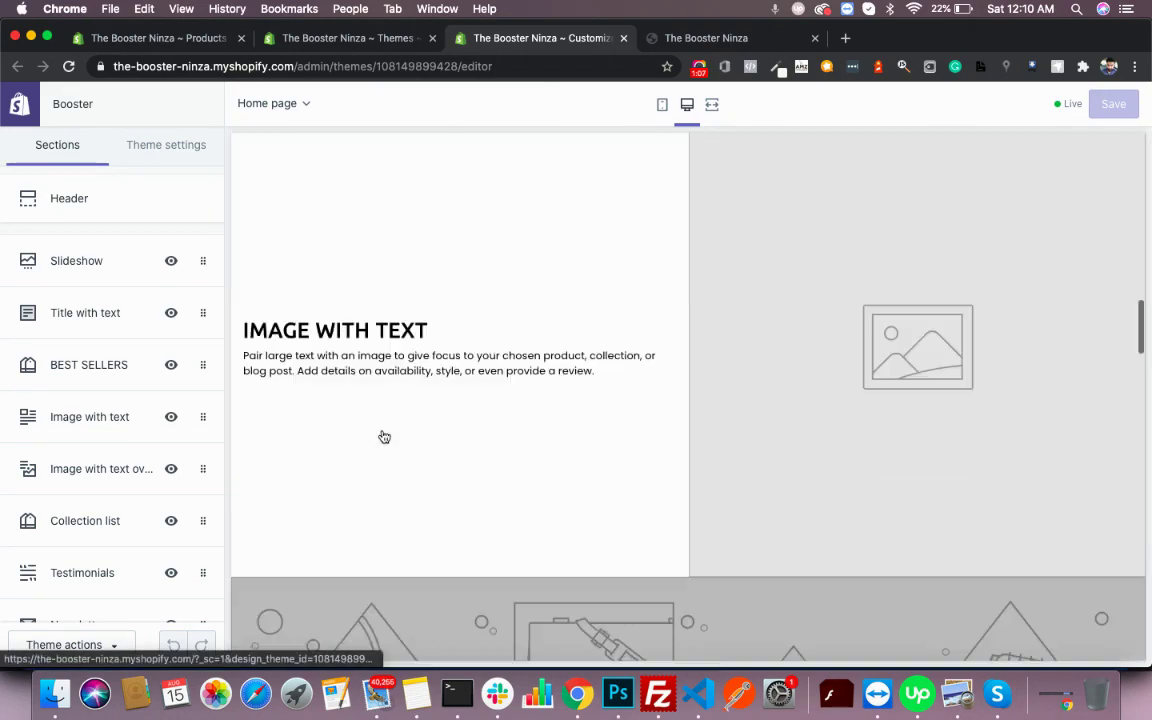
scroll(382, 435, up, 10)
scroll(382, 436, up, 10)
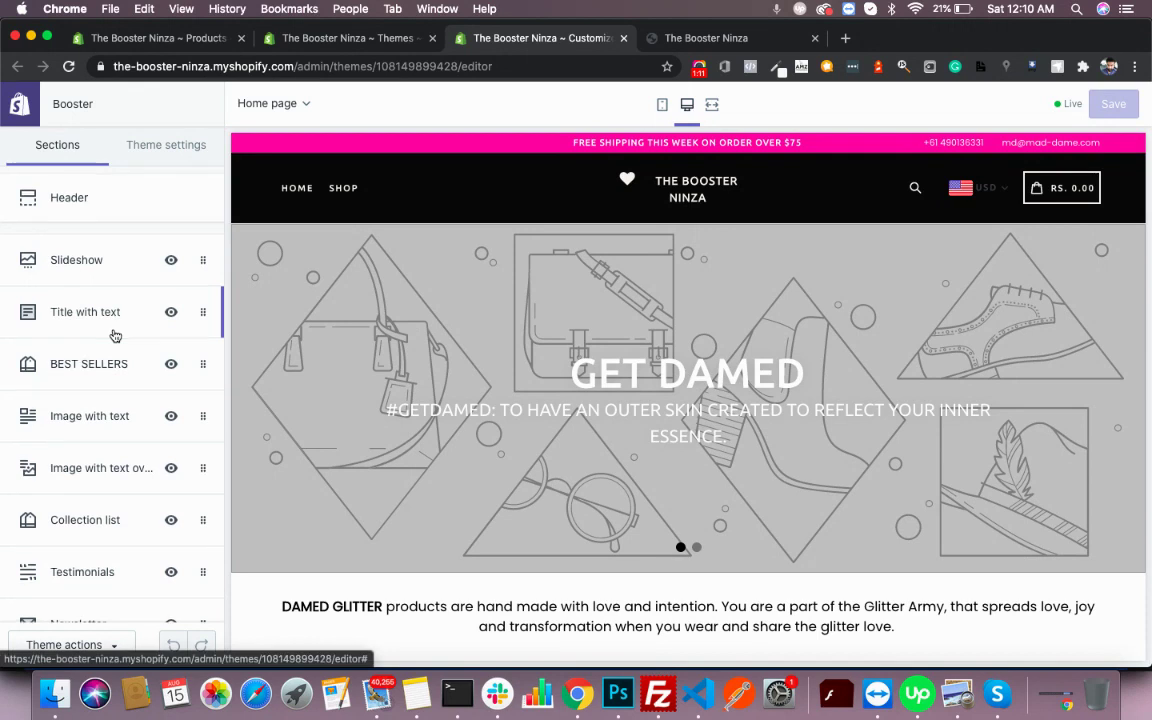
scroll(114, 320, down, 5)
scroll(114, 320, up, 5)
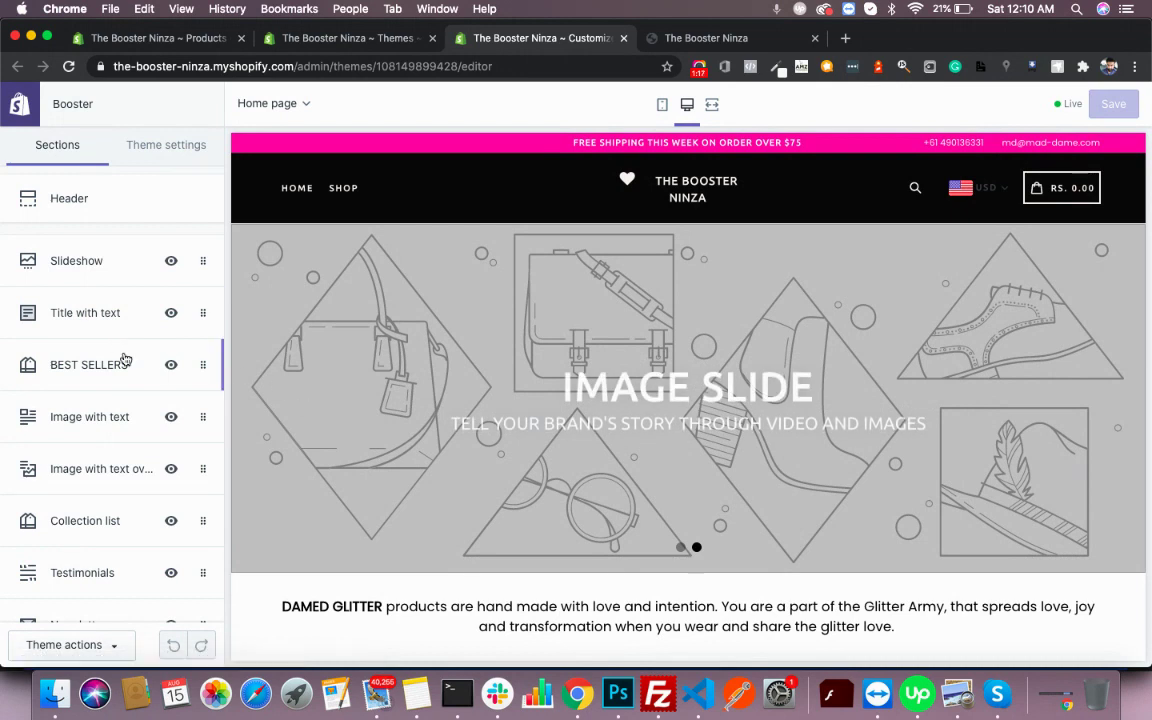
- Hide the Title with text and Image with text sections, keeping Slideshow and BEST SELLERS visible
click(170, 262)
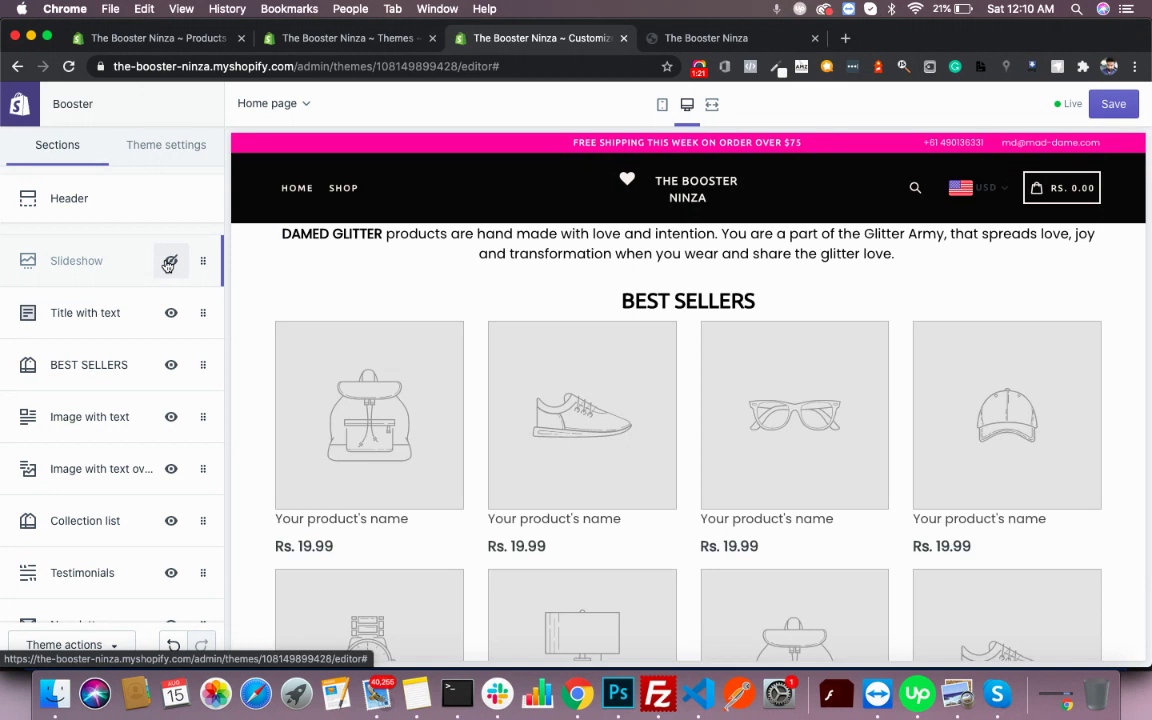
click(170, 313)
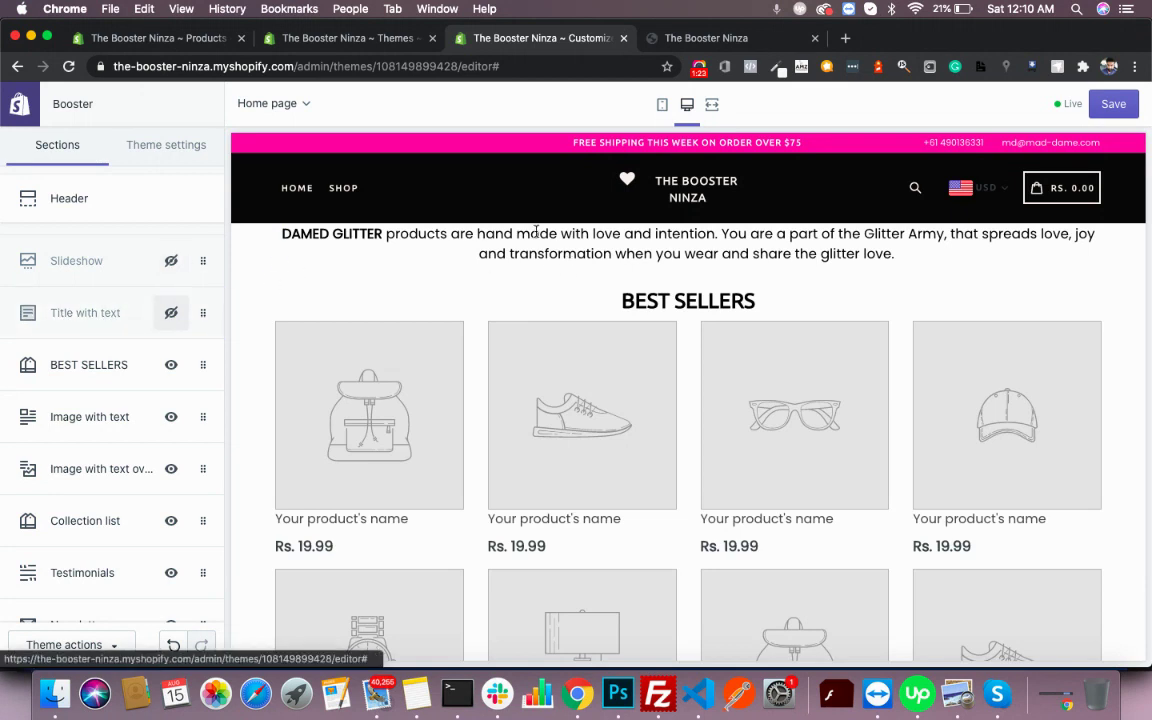
click(171, 365)
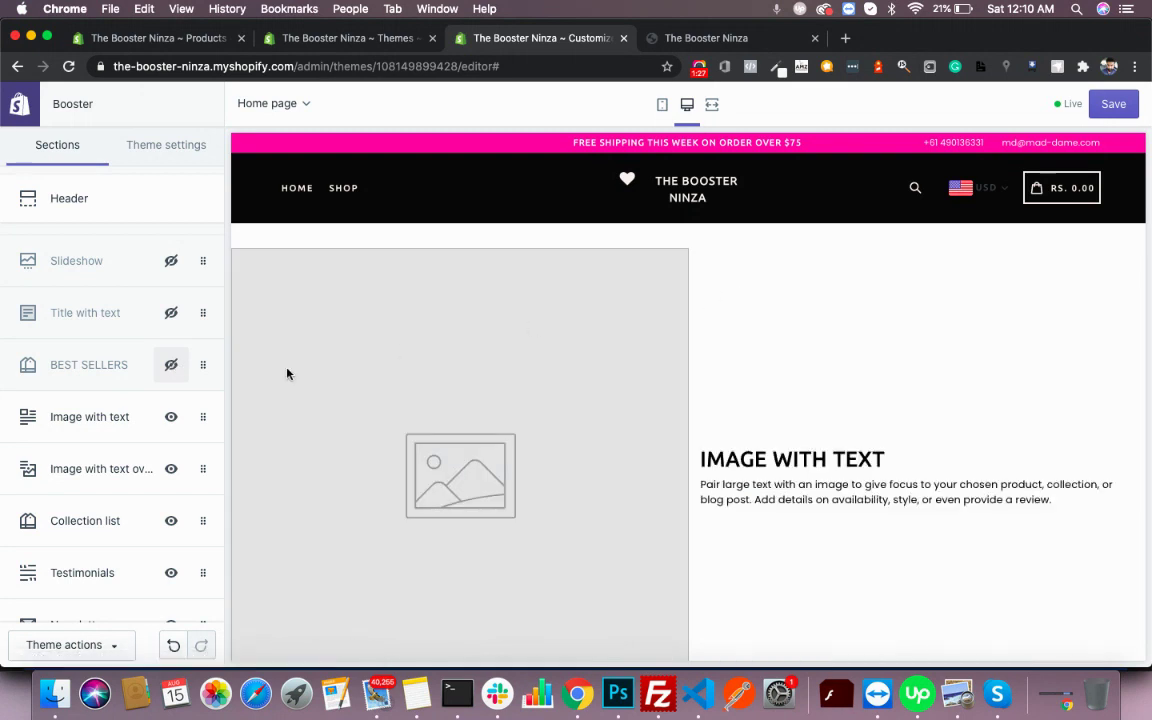
click(171, 417)
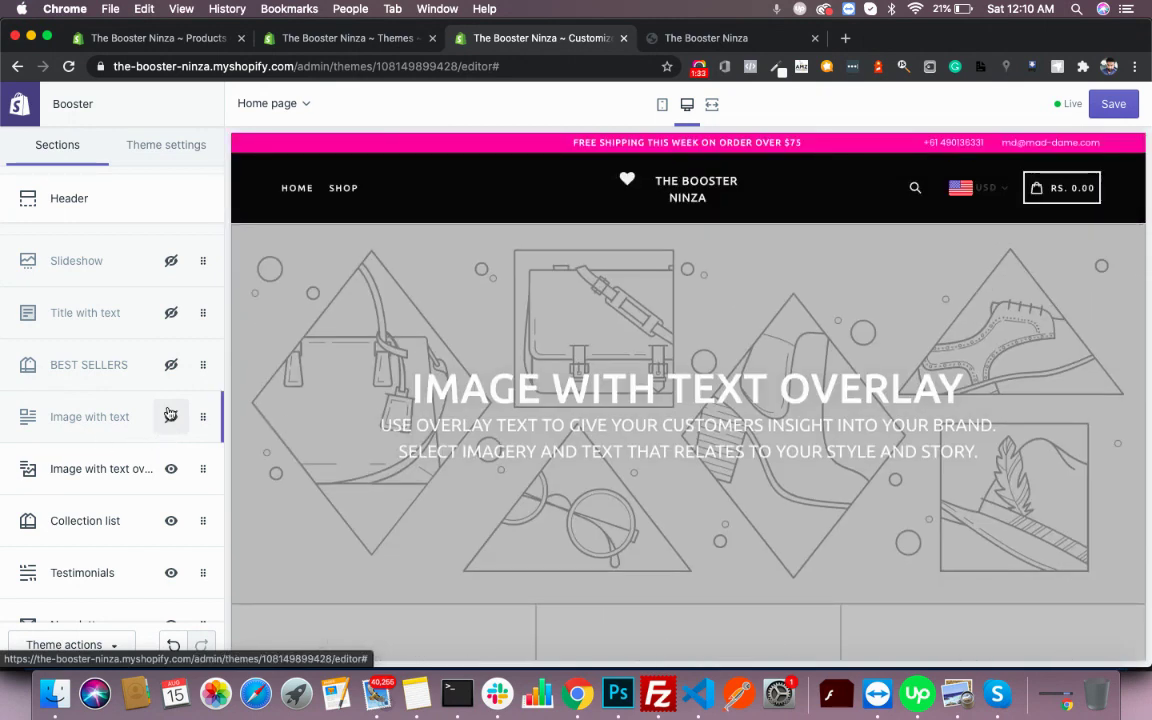
click(171, 262)
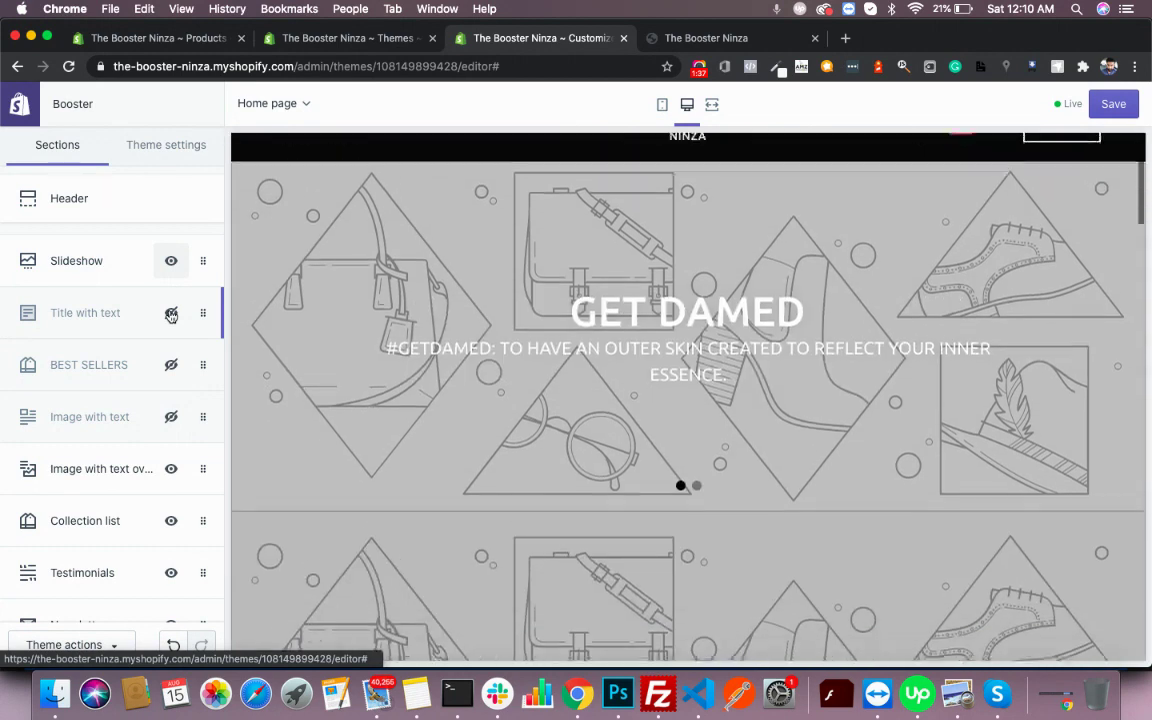
click(171, 366)
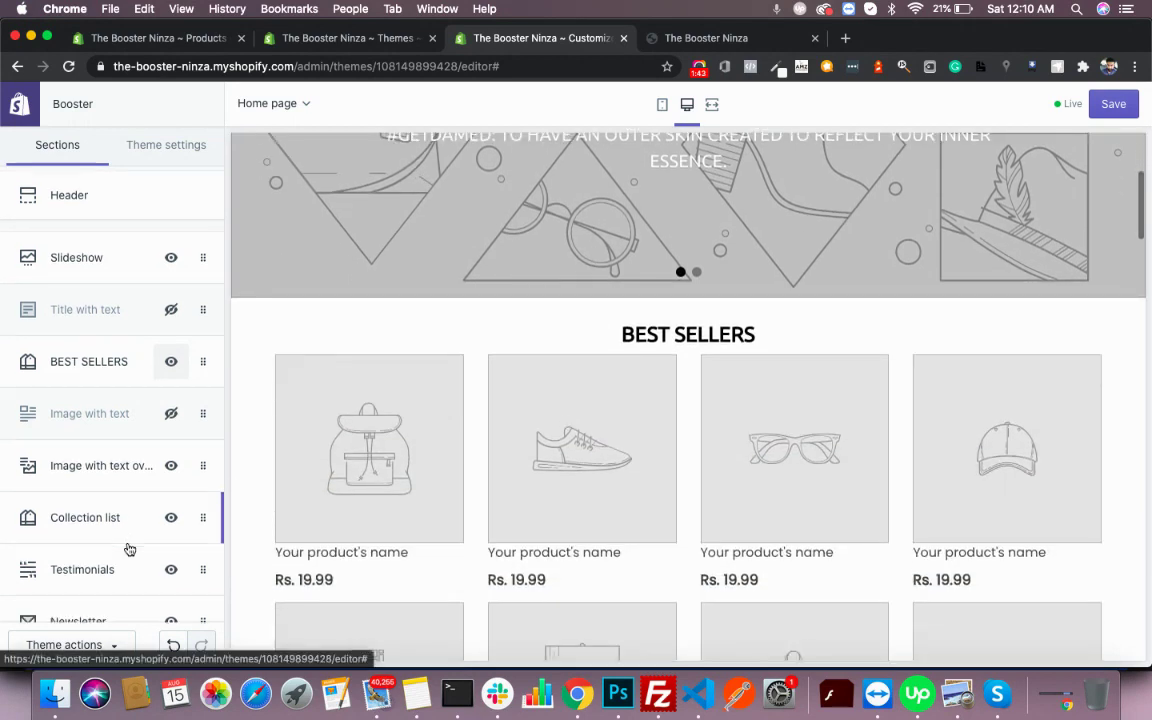
- Hide the Instagram, Gallery and Custom content sections further down the list
scroll(140, 540, down, 2)
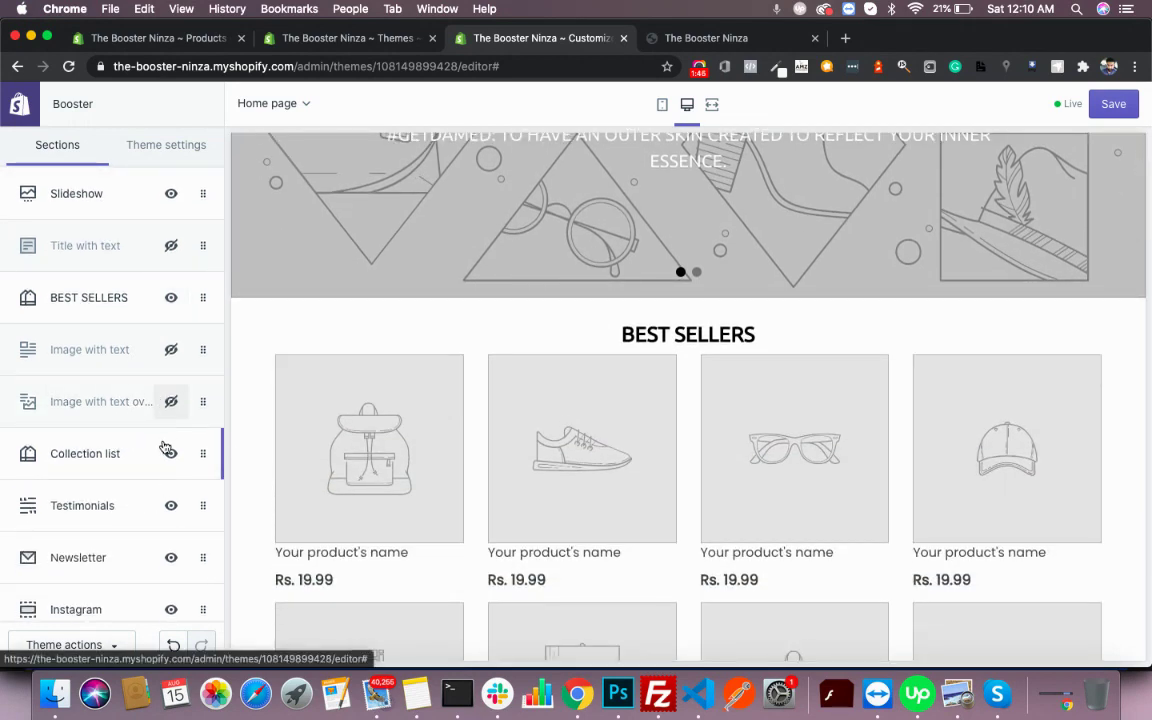
scroll(171, 490, down, 2)
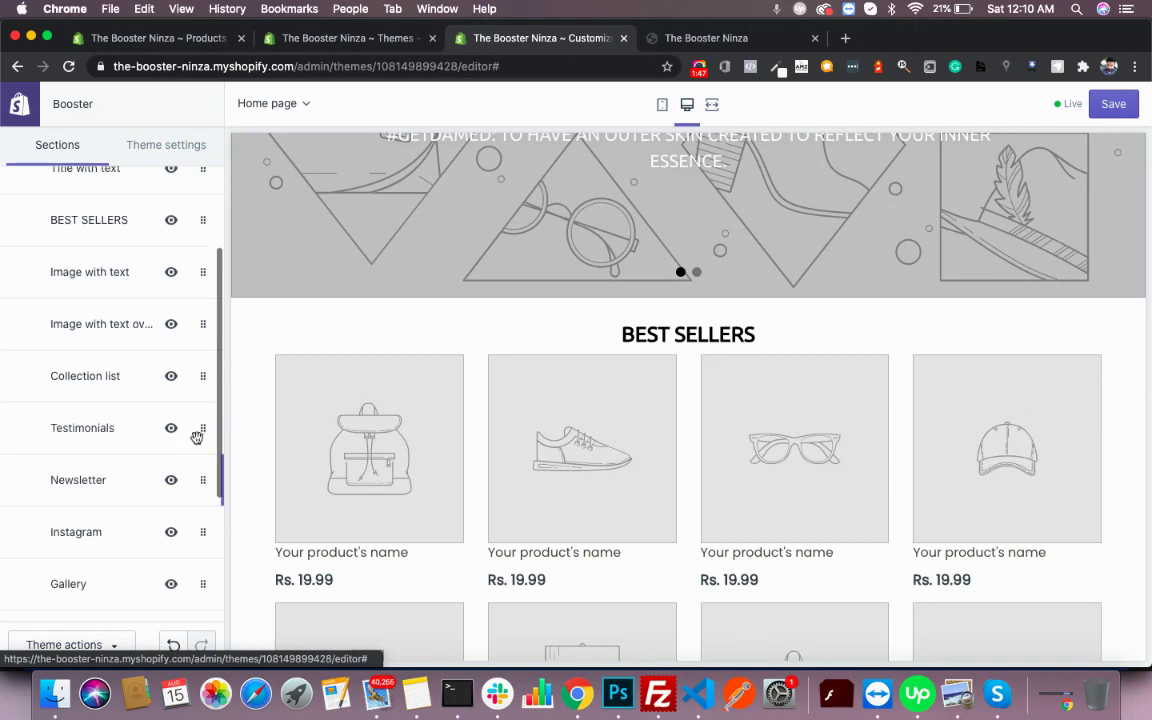
click(172, 532)
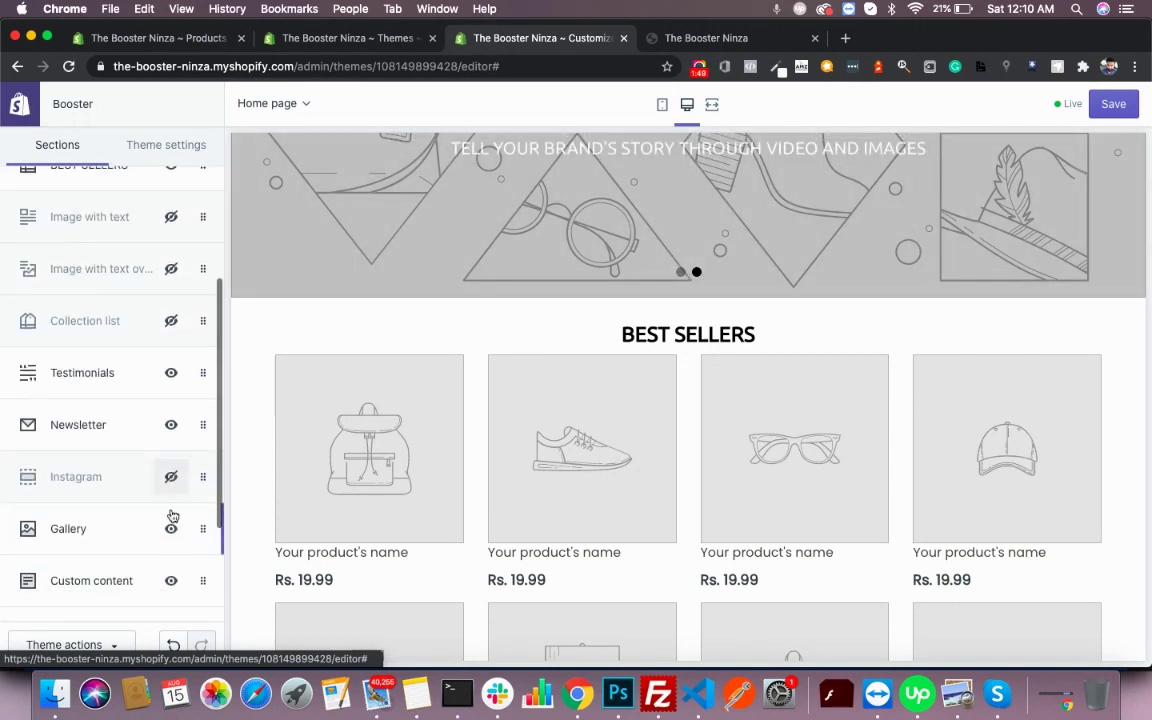
click(172, 537)
click(171, 490)
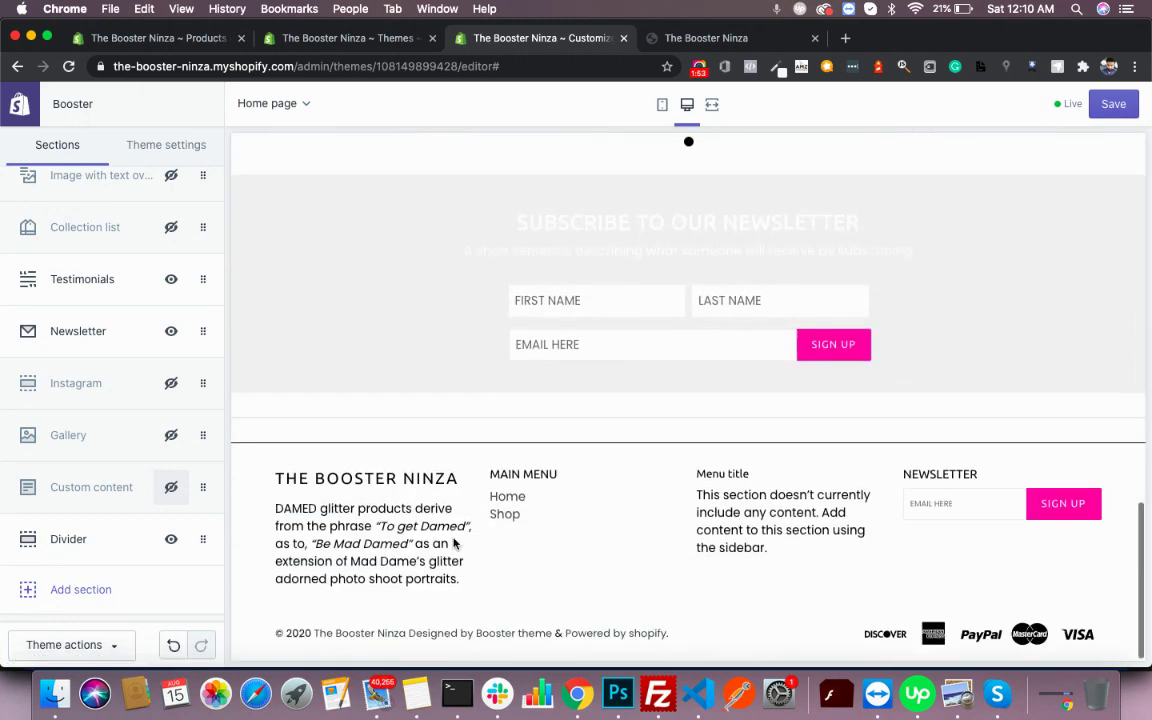
scroll(455, 544, up, 15)
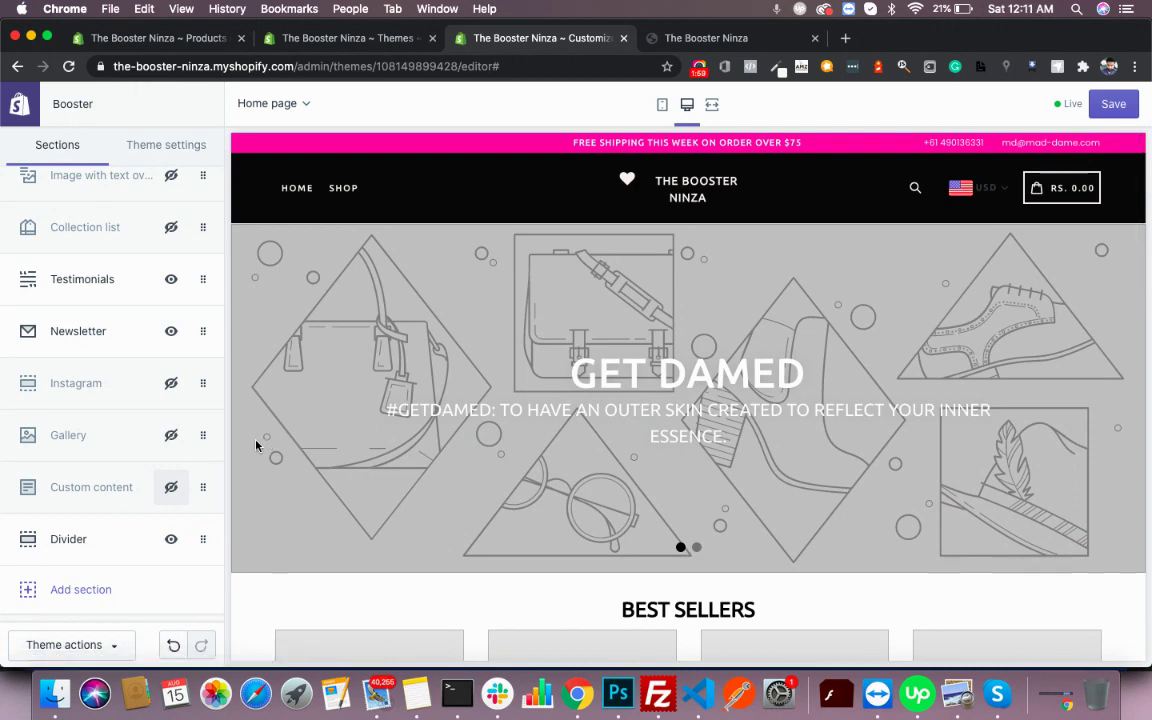
scroll(164, 378, up, 5)
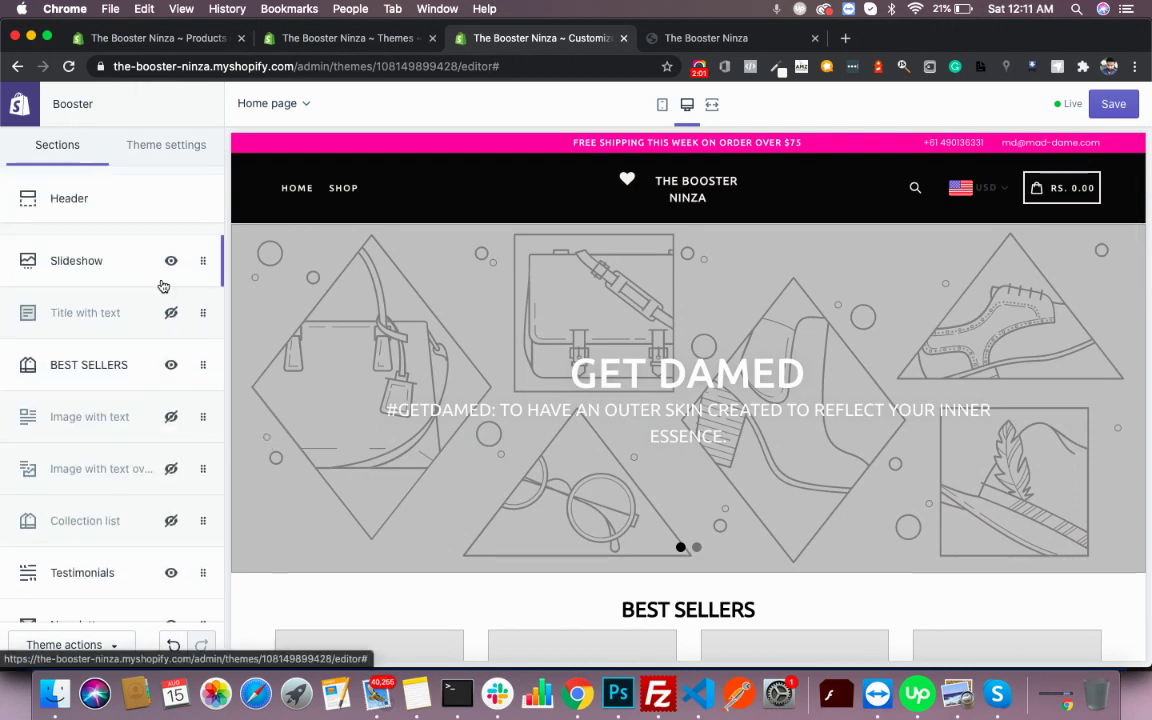
- In the Slideshow settings, remove the Image Slide block so only the GET DAMED slide remains
click(67, 274)
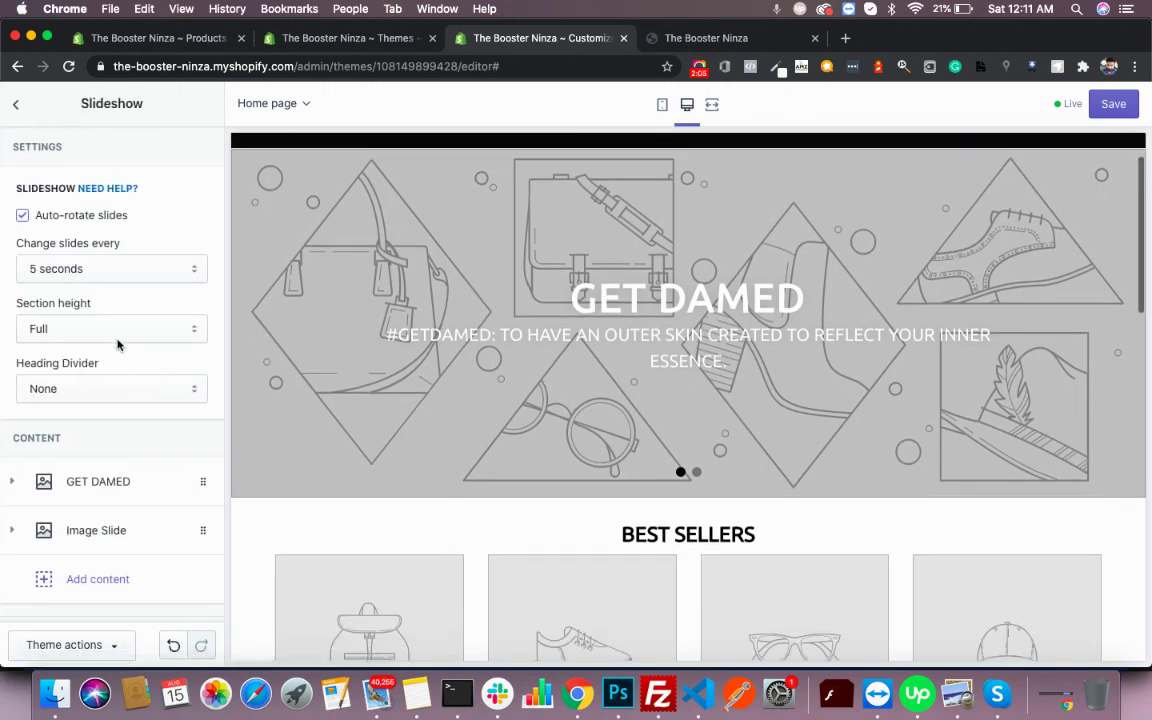
scroll(85, 466, down, 2)
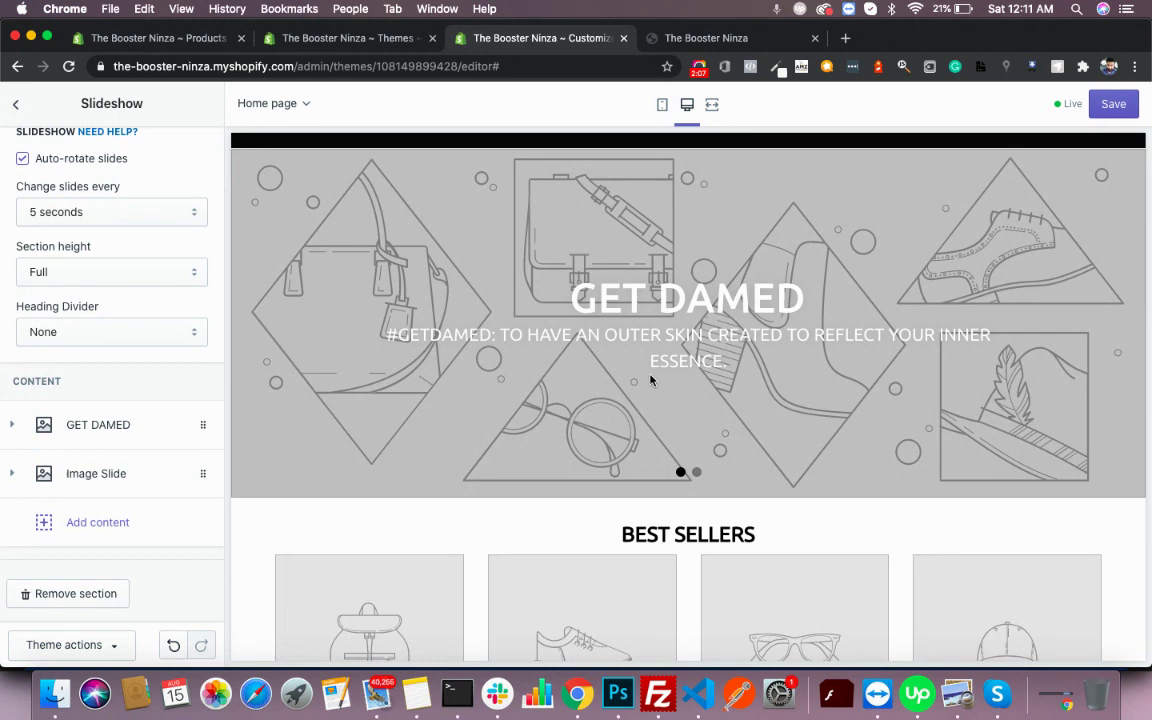
scroll(881, 385, up, 2)
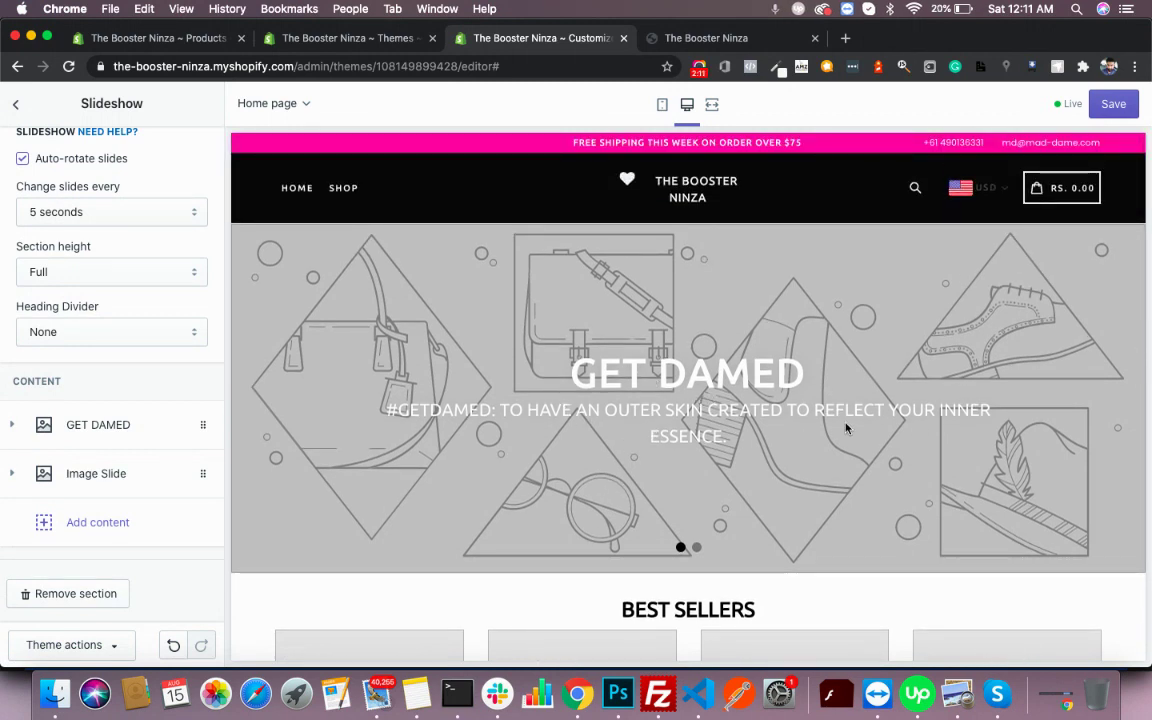
click(113, 466)
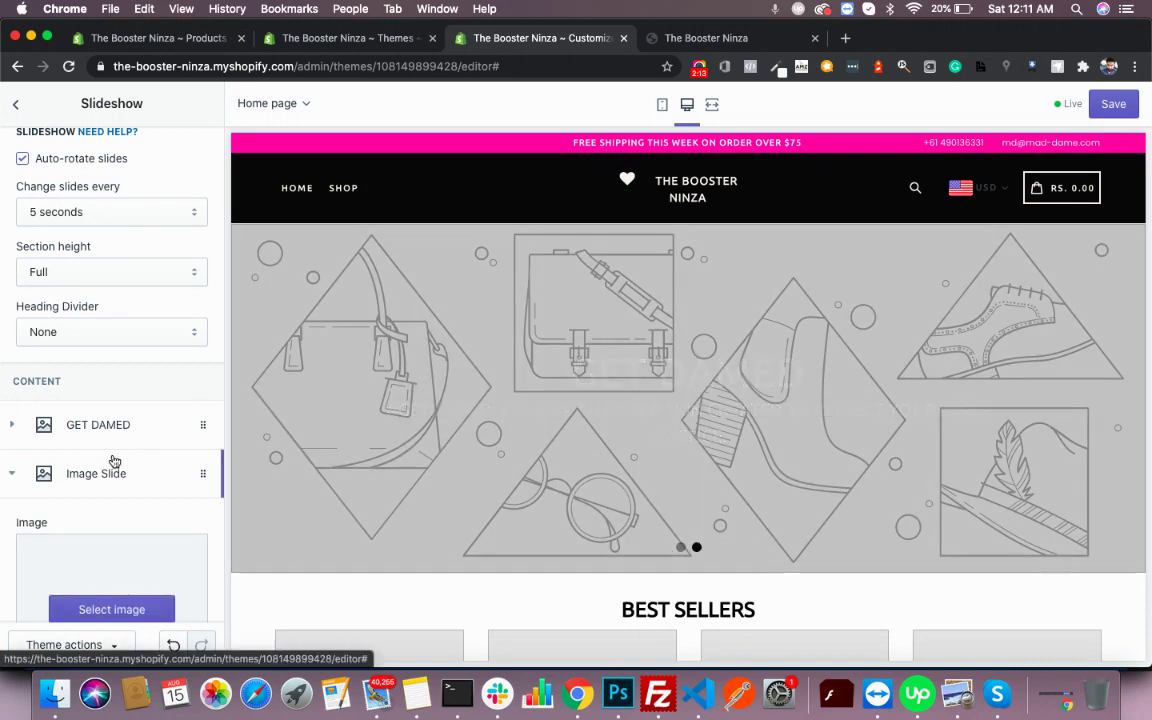
scroll(113, 460, down, 5)
scroll(113, 459, down, 7)
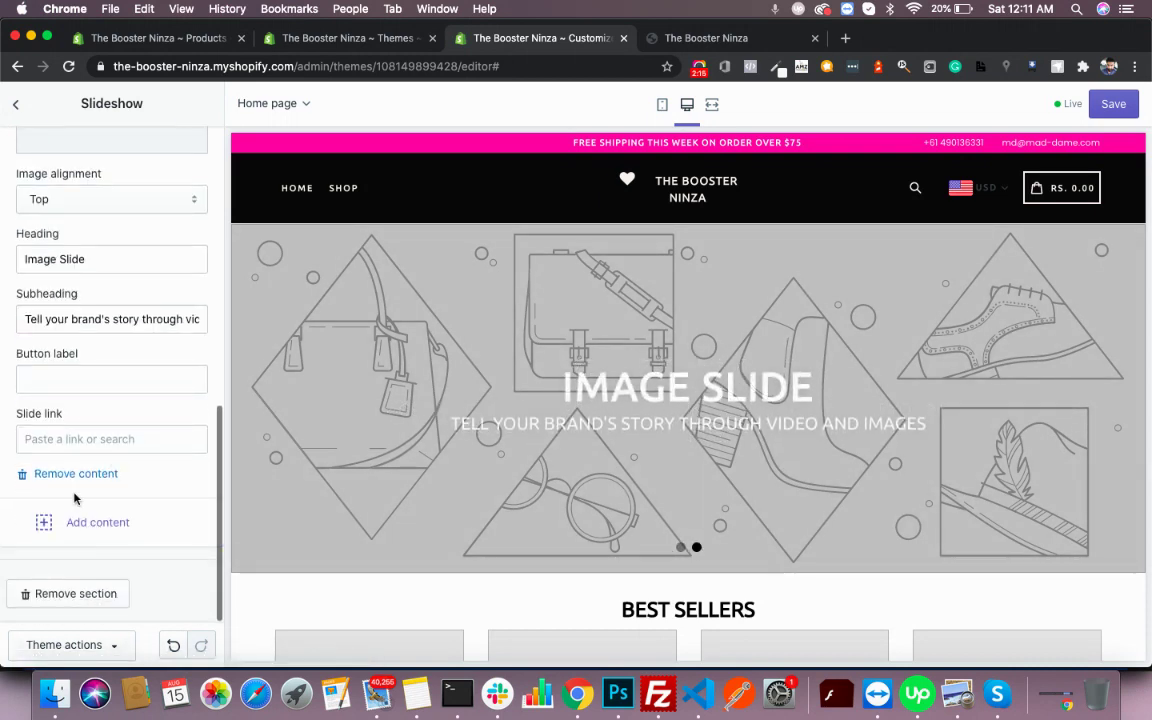
click(72, 475)
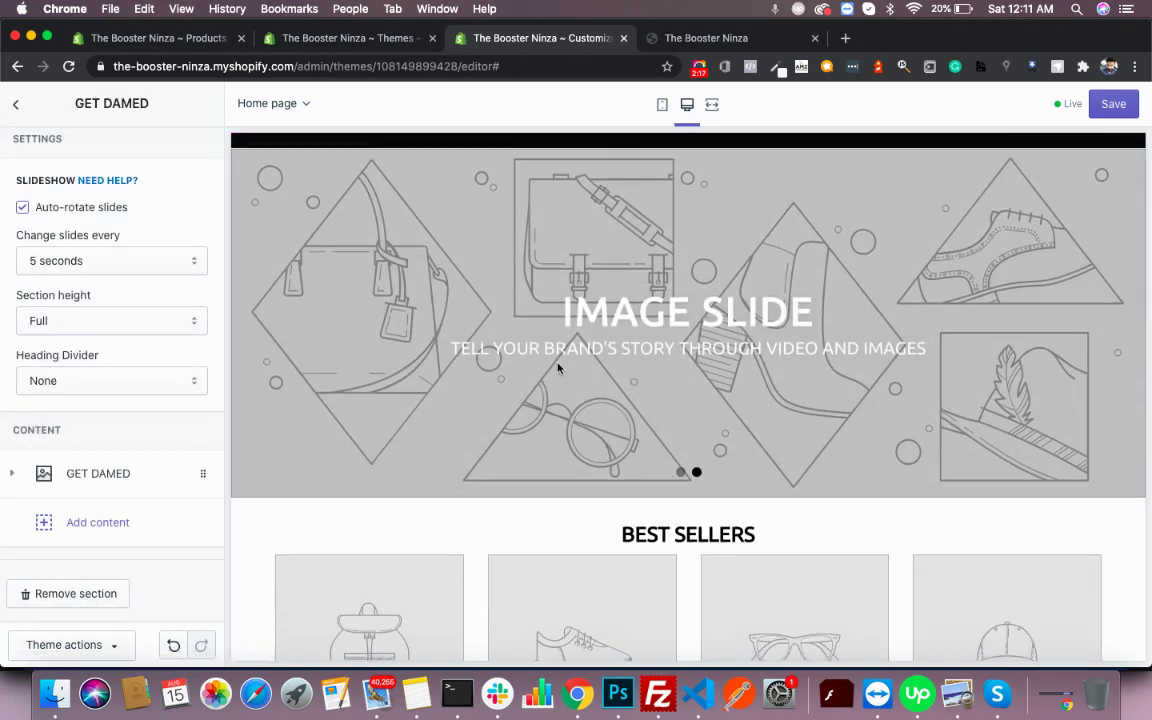
scroll(35, 368, up, 1)
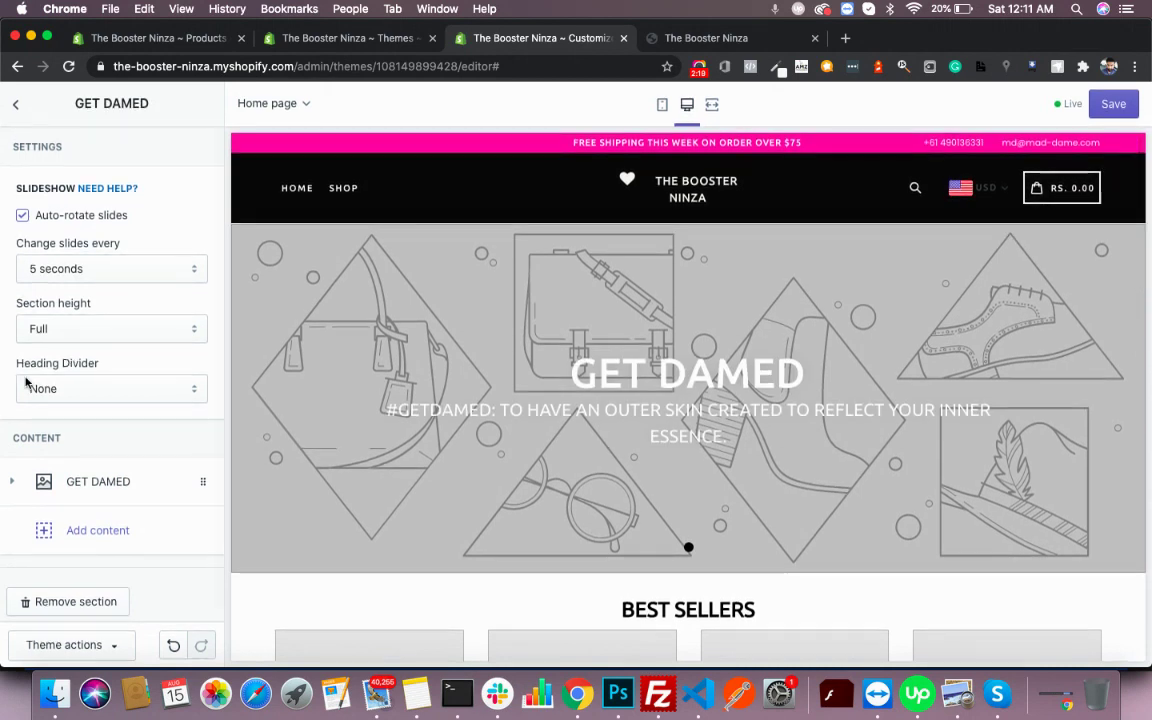
scroll(25, 388, down, 1)
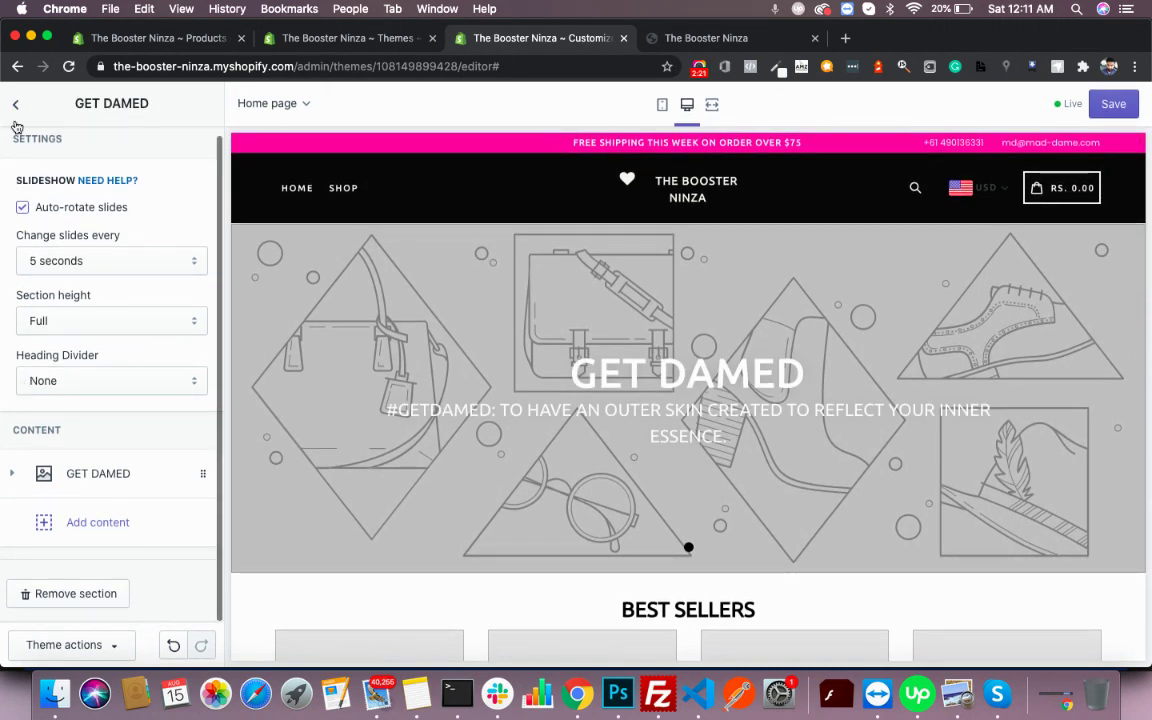
- Clear the GET DAMED slide's heading and subheading text
click(212, 468)
scroll(149, 463, down, 10)
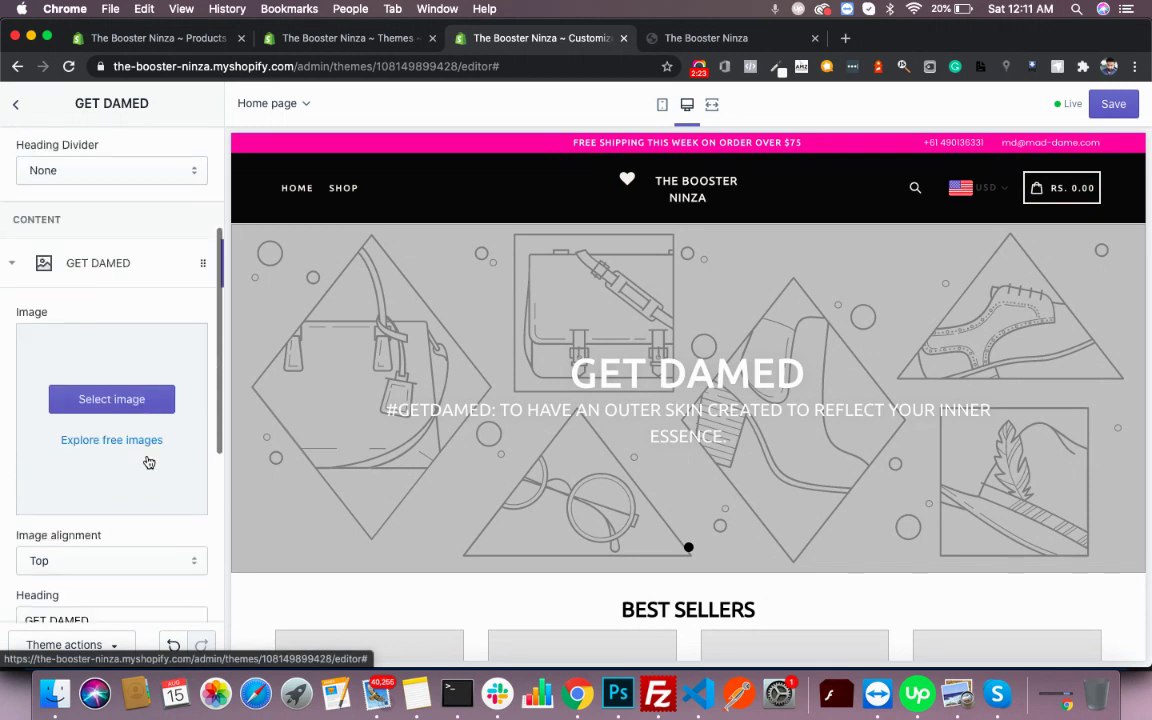
scroll(148, 462, down, 2)
triple_click(115, 352)
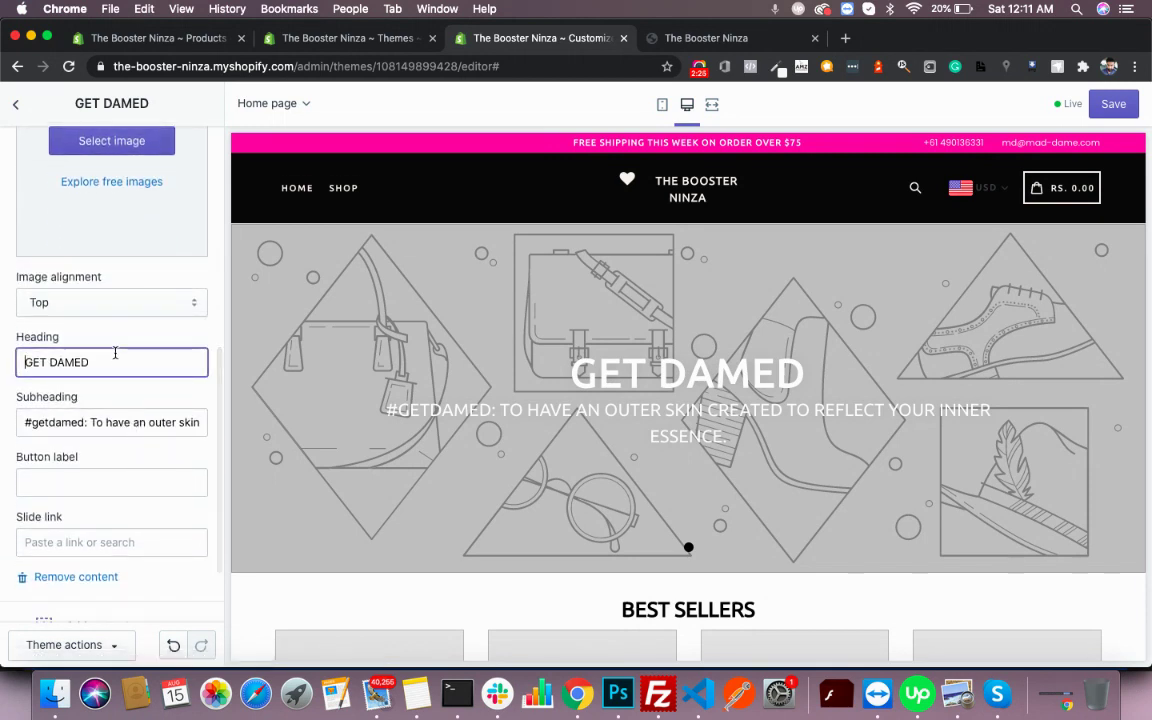
key(BackSpace)
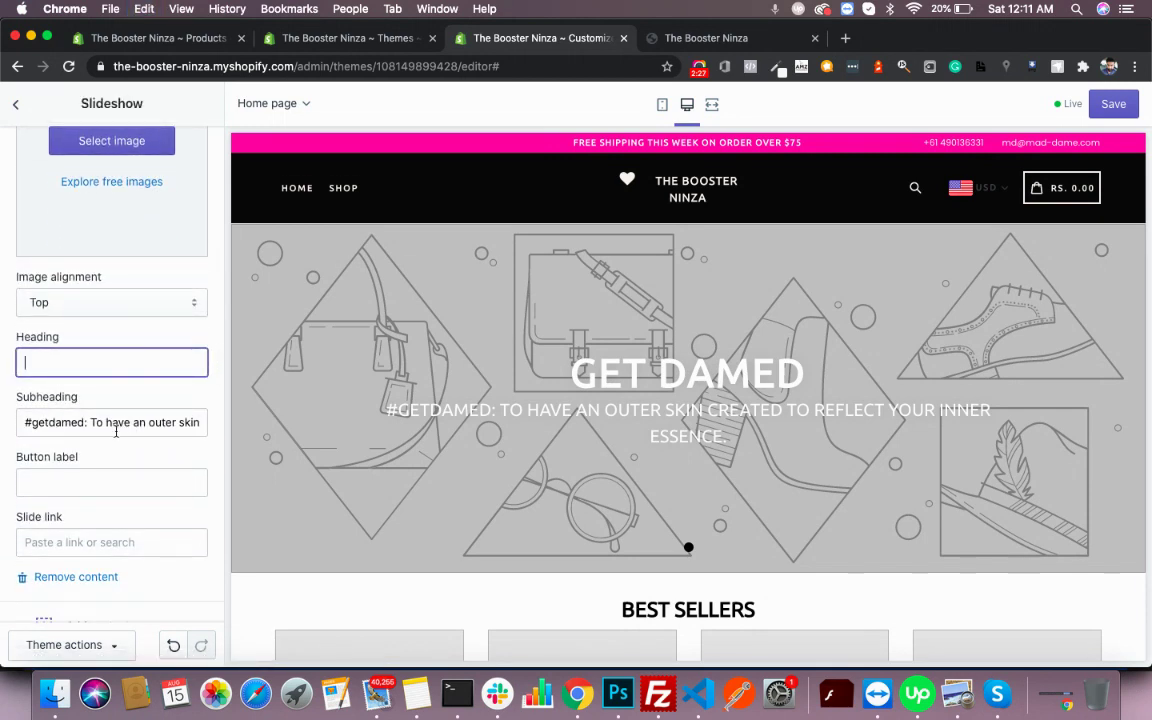
click(116, 422)
triple_click(116, 422)
key(BackSpace)
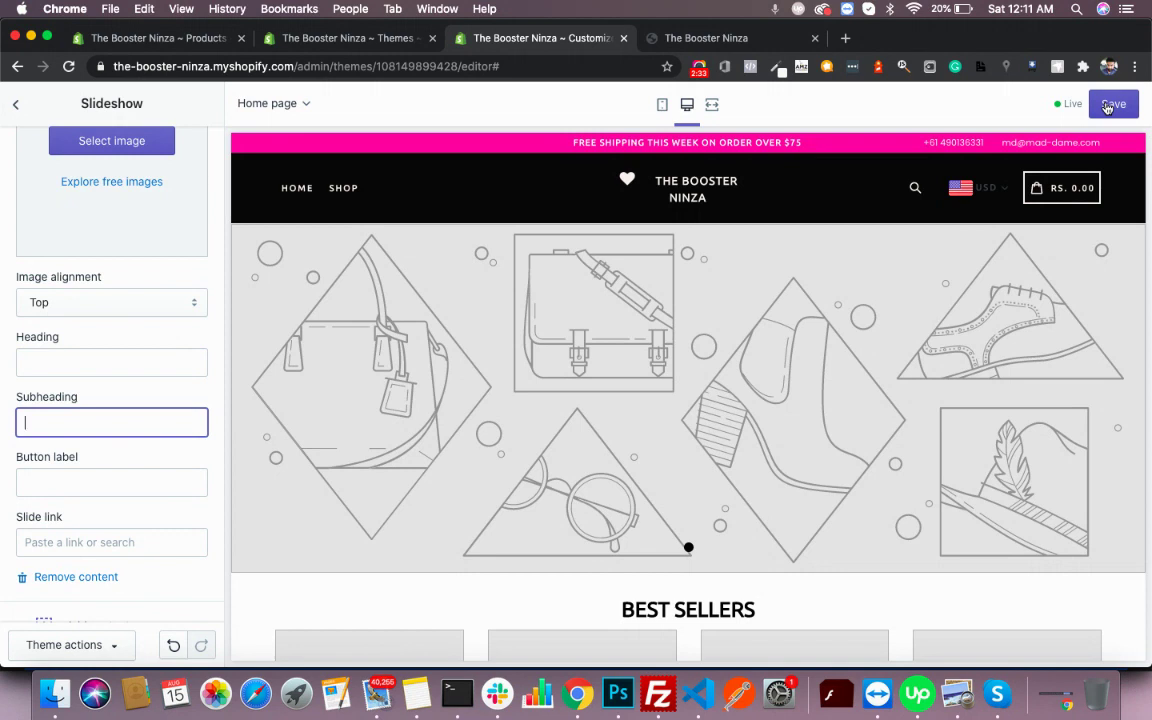
- Save the theme and return to the home page Sections list
click(1108, 105)
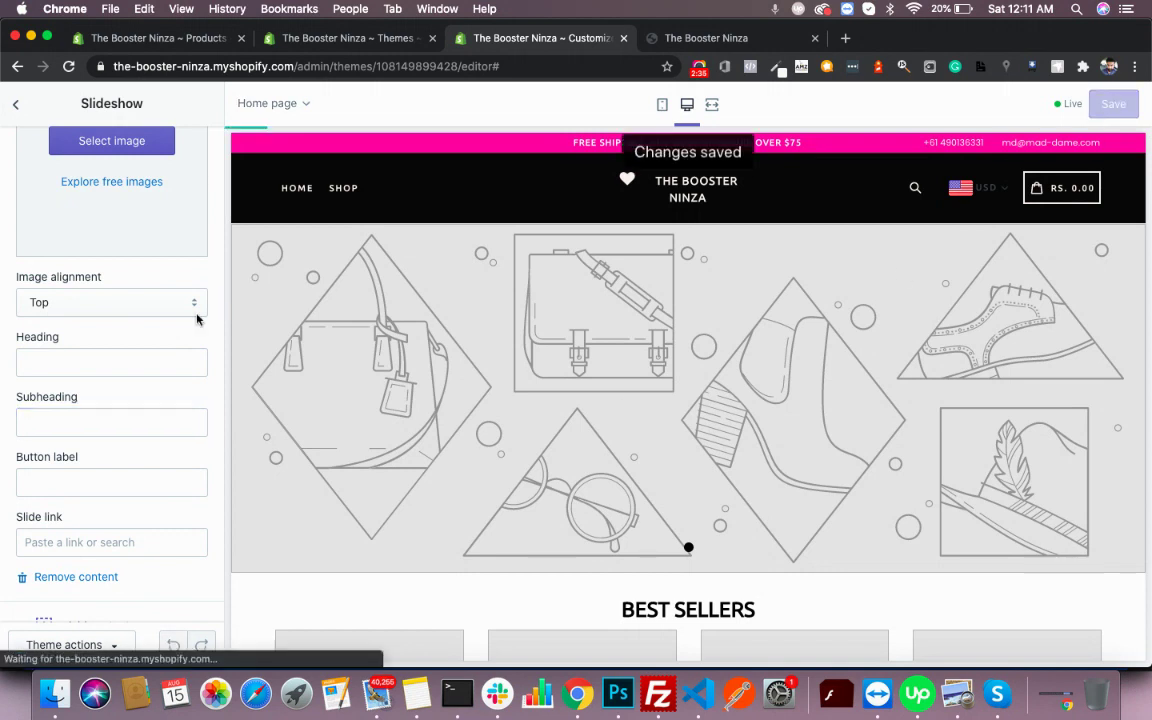
scroll(113, 368, down, 3)
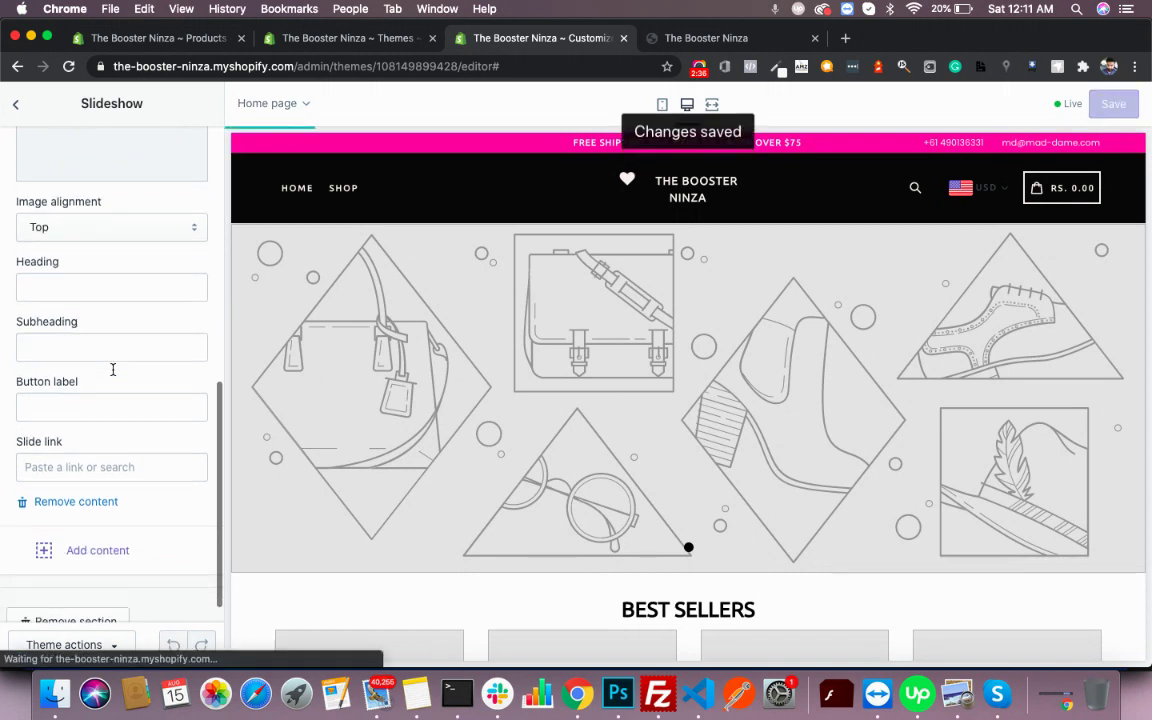
click(15, 104)
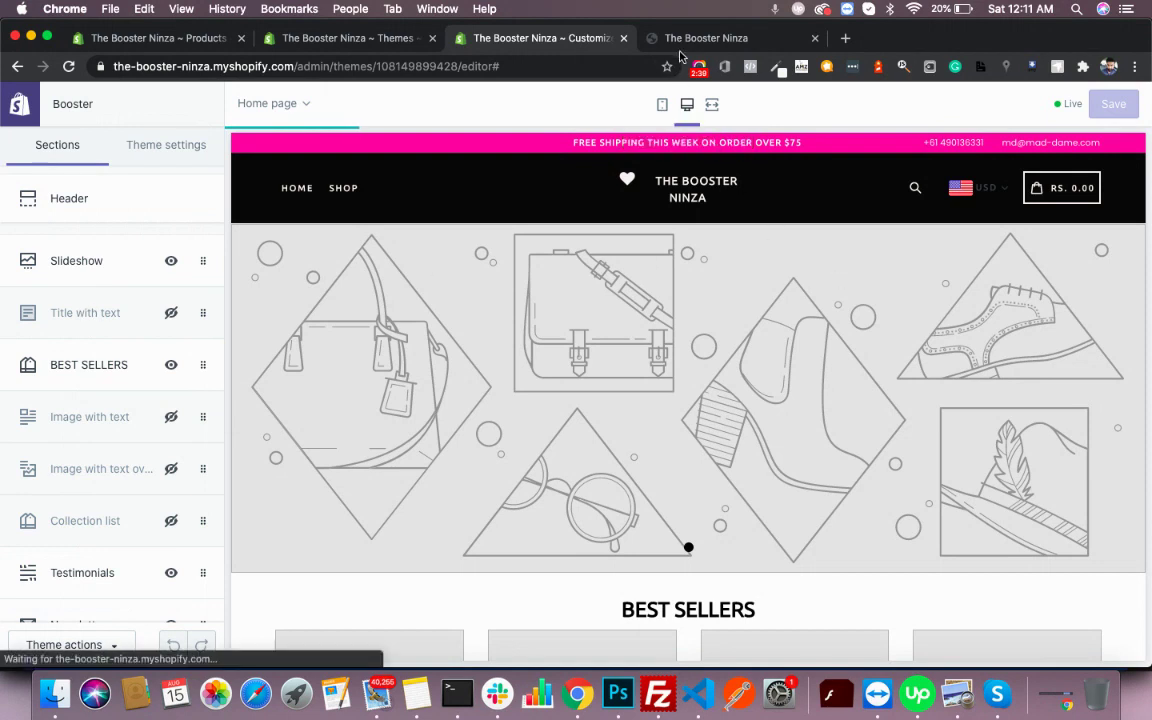
- Reload the Booster Ninza storefront and review the text-free slideshow, Best Sellers, Testimonials and newsletter
click(725, 42)
key(super+r)
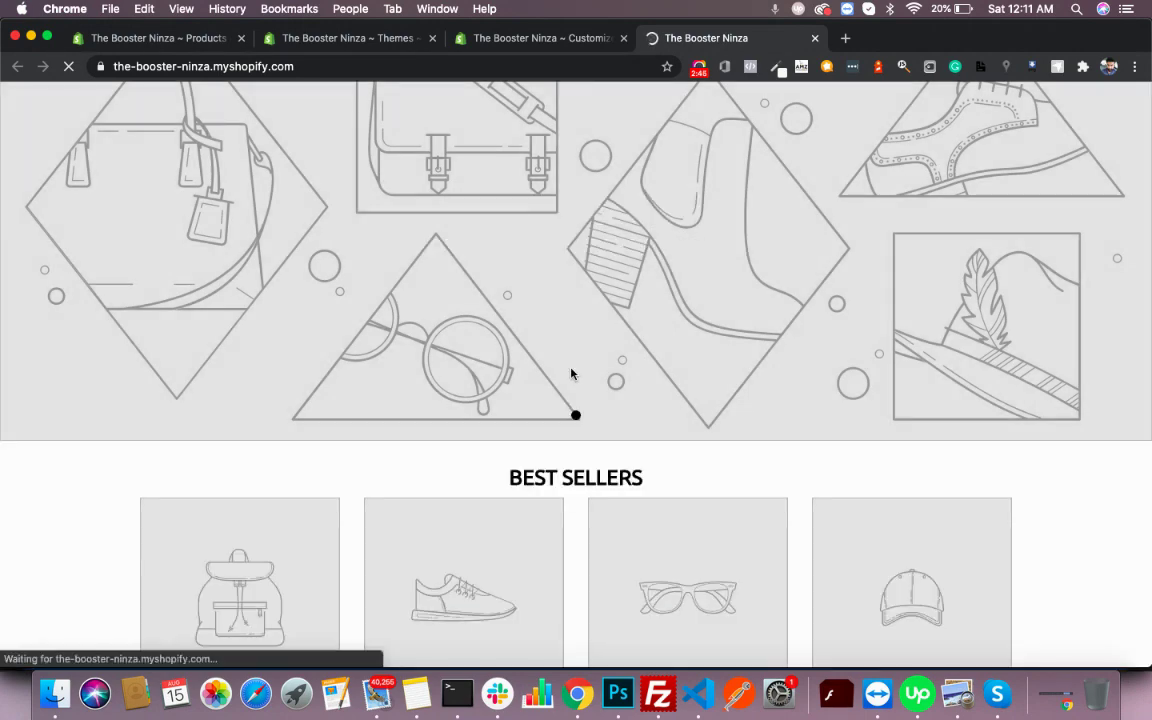
scroll(571, 373, down, 5)
scroll(571, 373, down, 10)
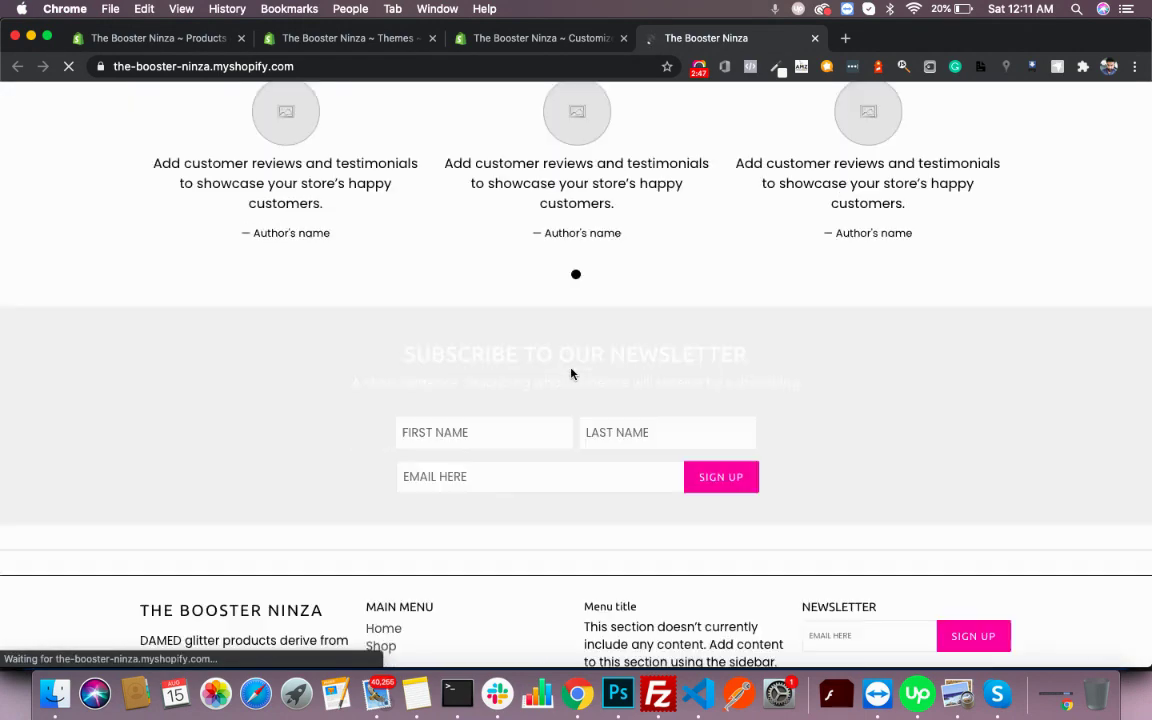
scroll(266, 319, up, 15)
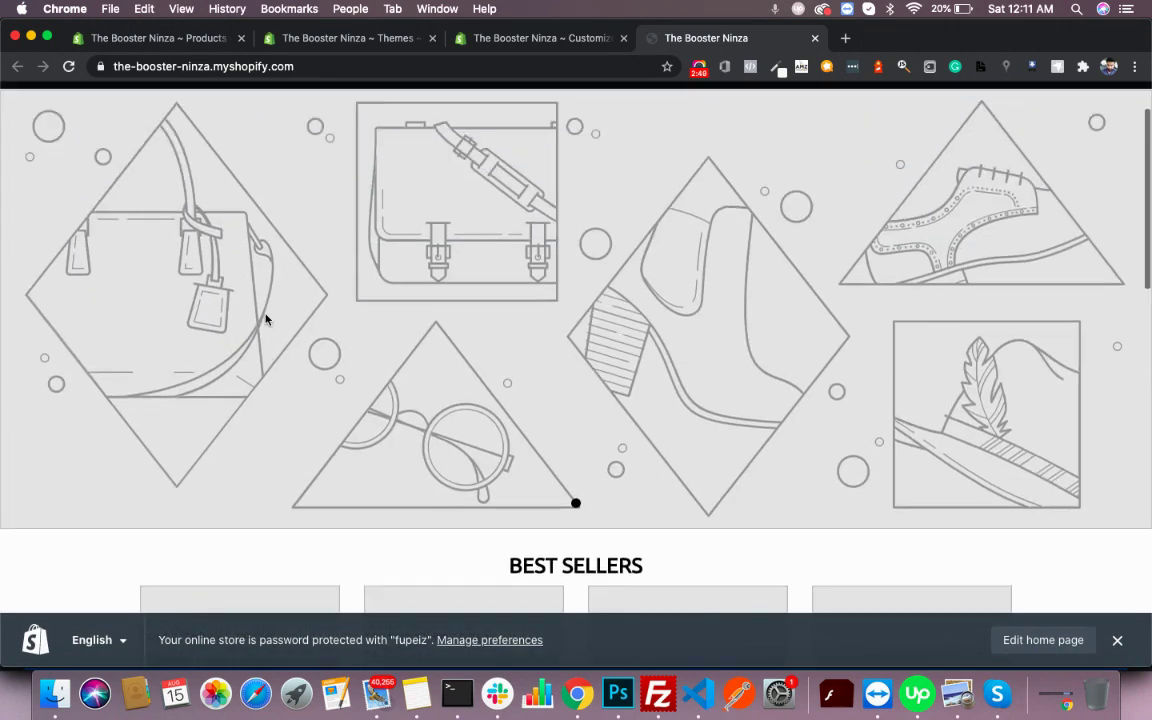
scroll(266, 319, down, 1)
scroll(266, 319, down, 6)
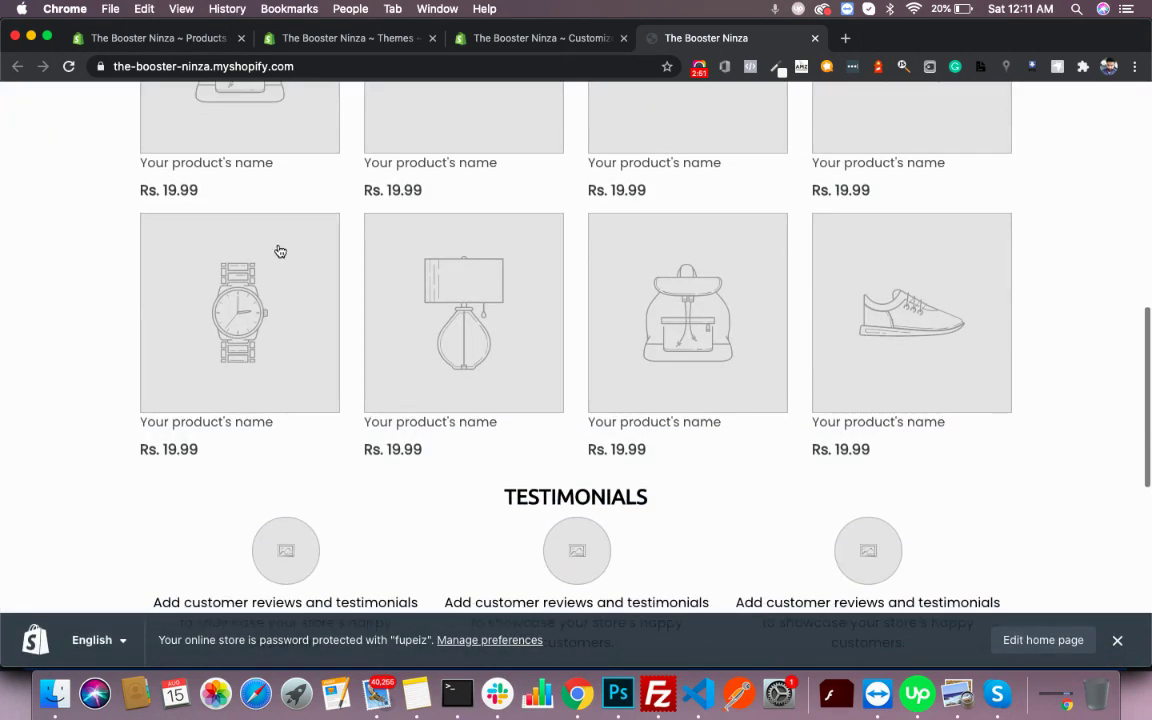
scroll(278, 249, up, 3)
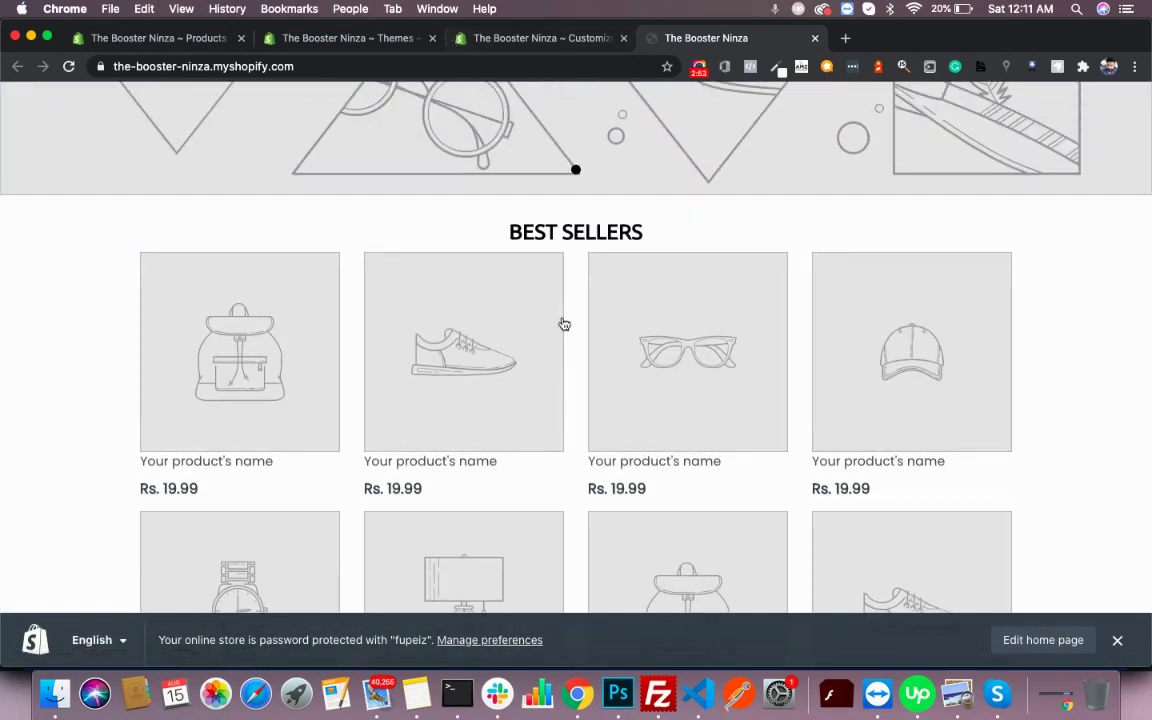
scroll(563, 322, down, 7)
scroll(563, 323, up, 3)
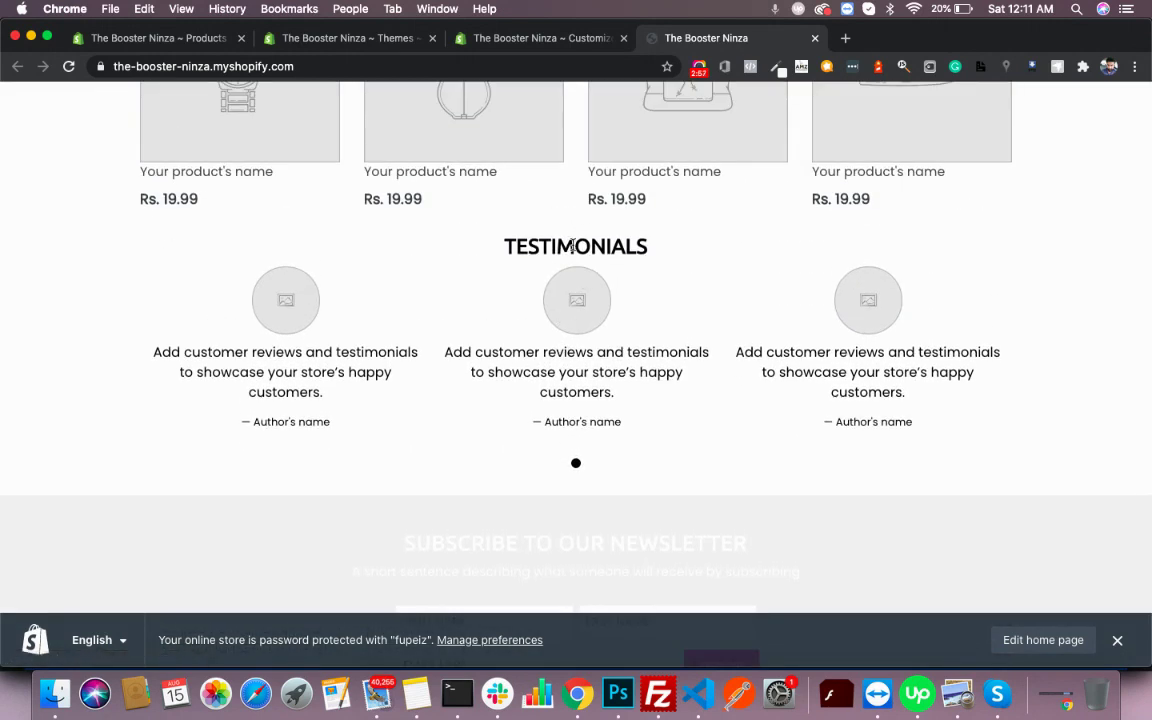
scroll(463, 213, up, 5)
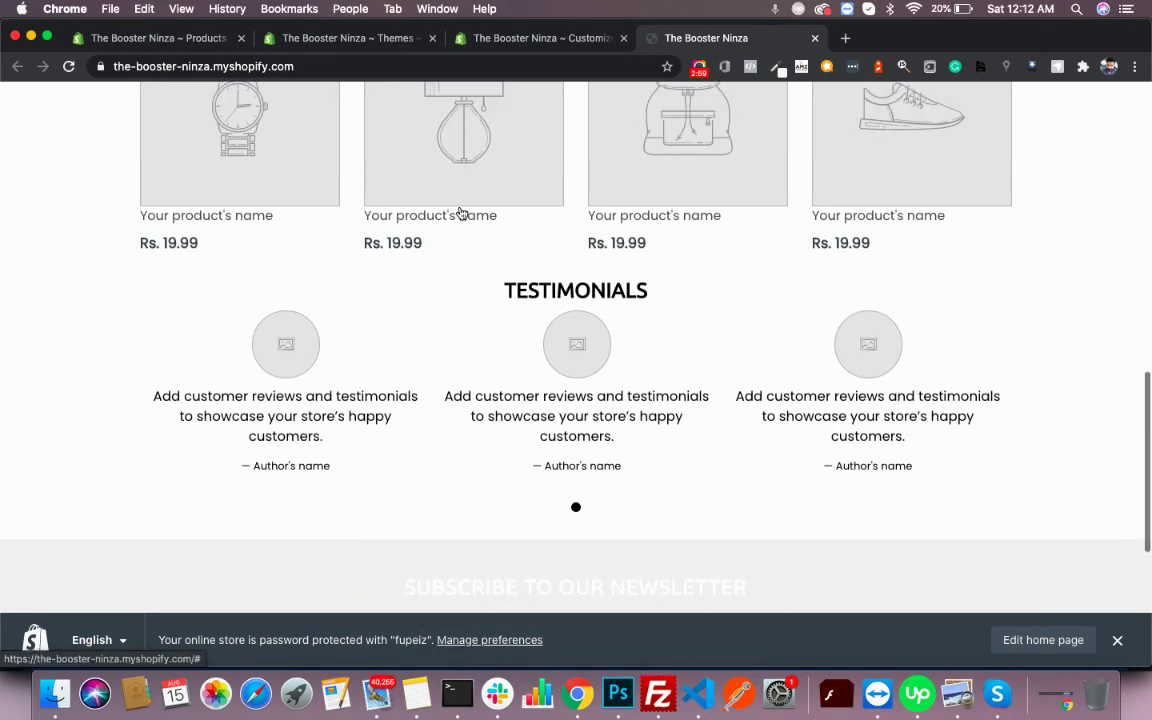
- Move the Divider section below Testimonials and change its style to Space
click(493, 42)
scroll(85, 510, down, 5)
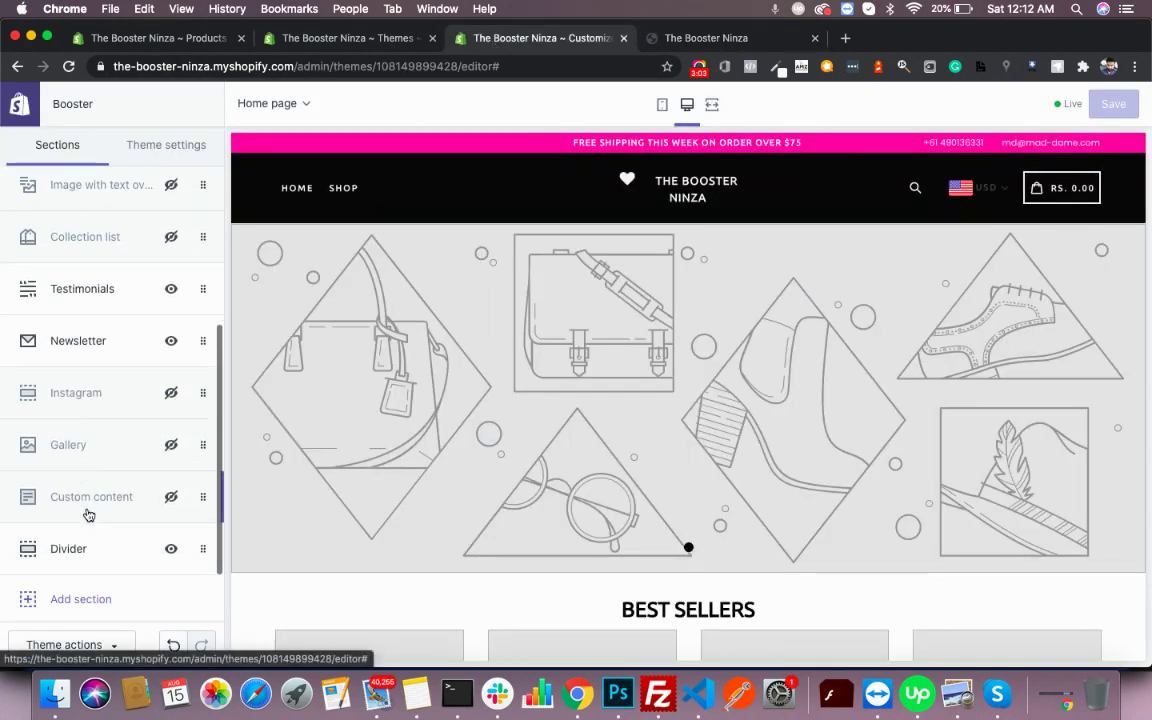
mouse_move(85, 560)
mouse_down()
mouse_move(95, 324)
mouse_move(96, 337)
mouse_up()
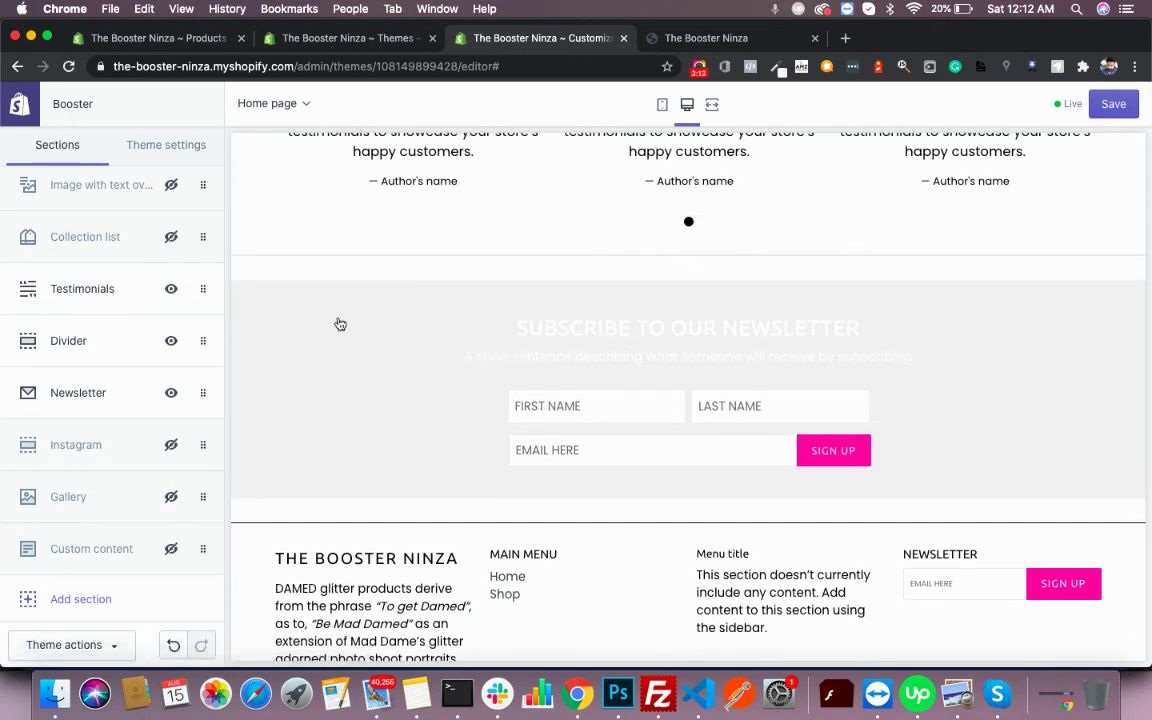
click(68, 345)
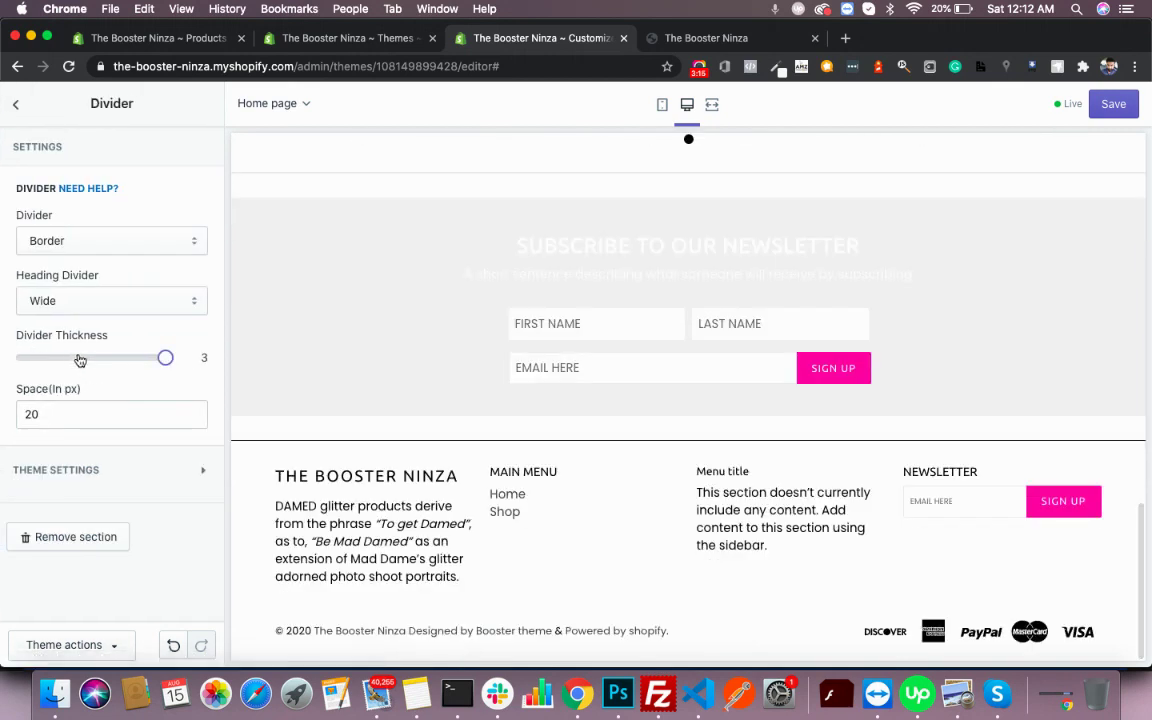
click(135, 246)
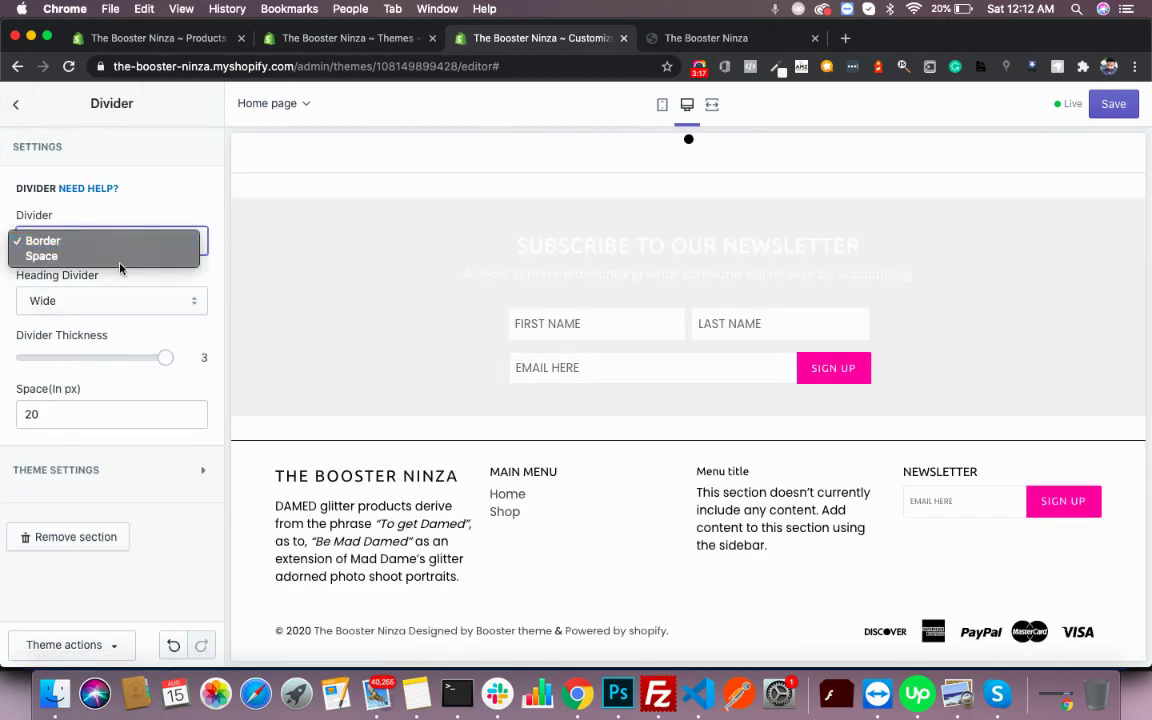
click(118, 262)
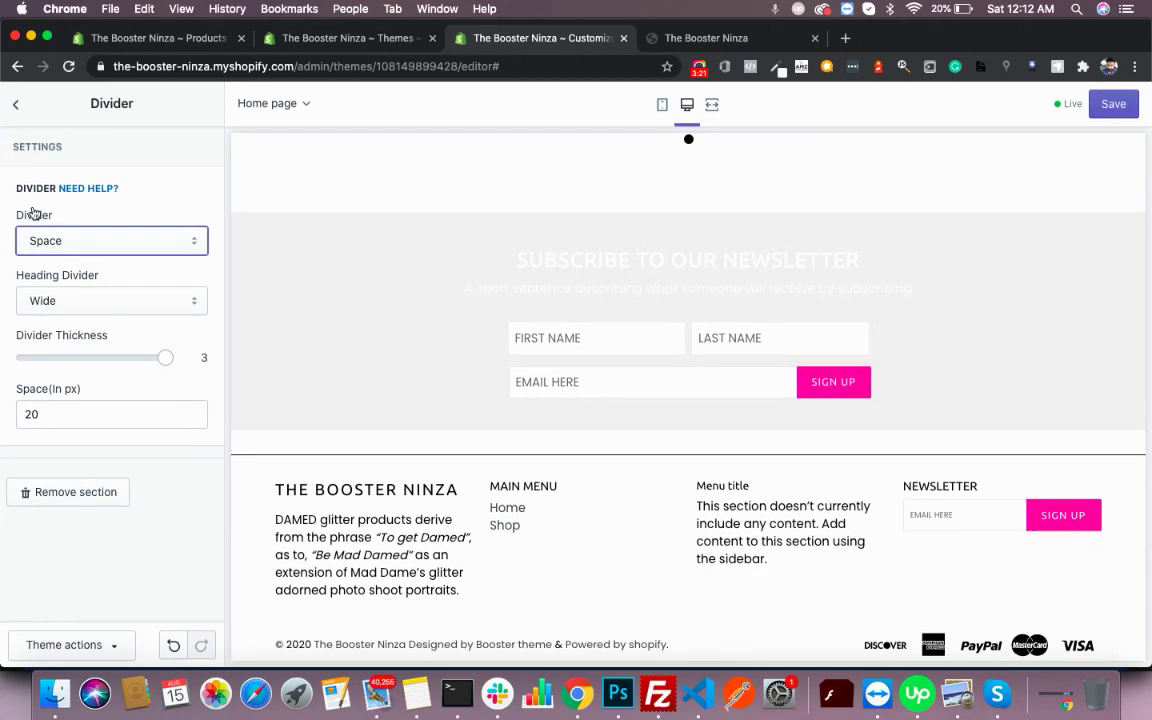
click(17, 110)
- Add a new Divider section and drag it up between BEST SELLERS and Testimonials
click(85, 594)
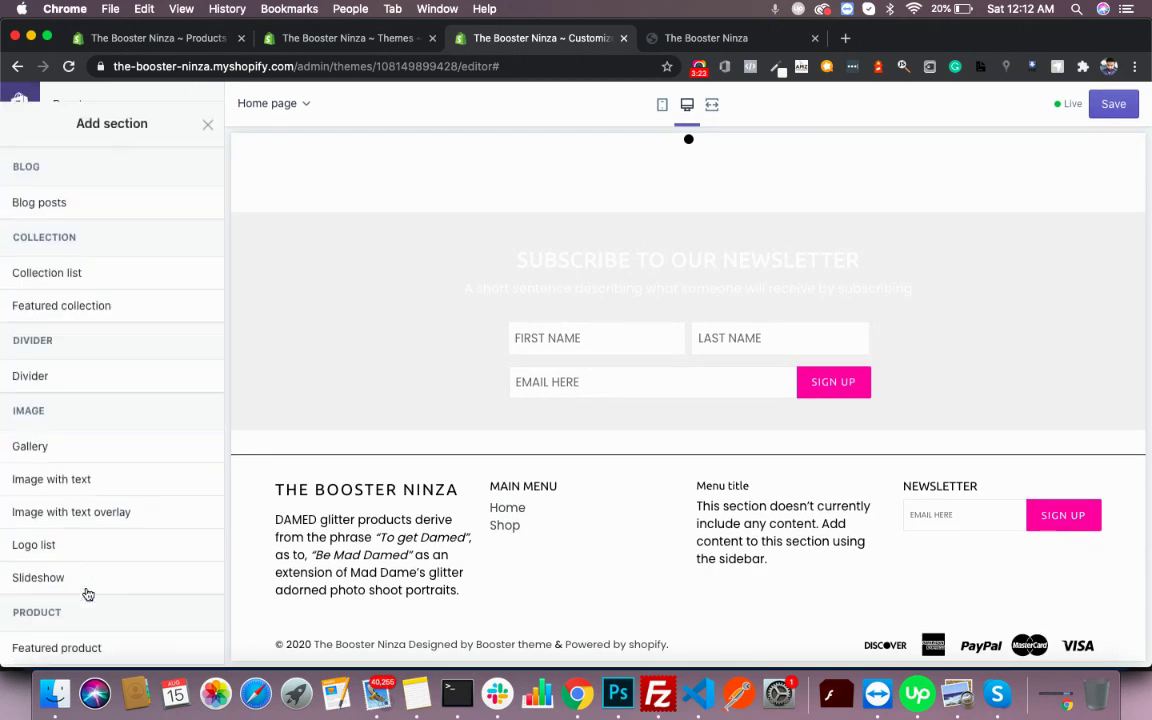
mouse_move(55, 359)
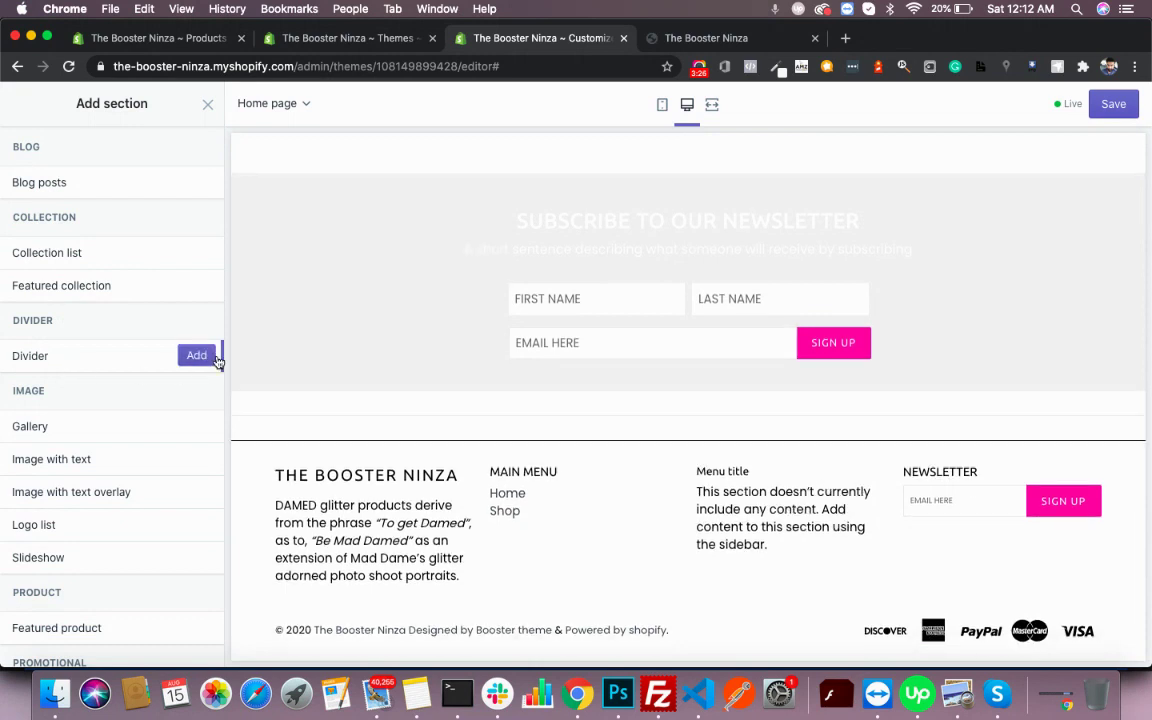
click(204, 358)
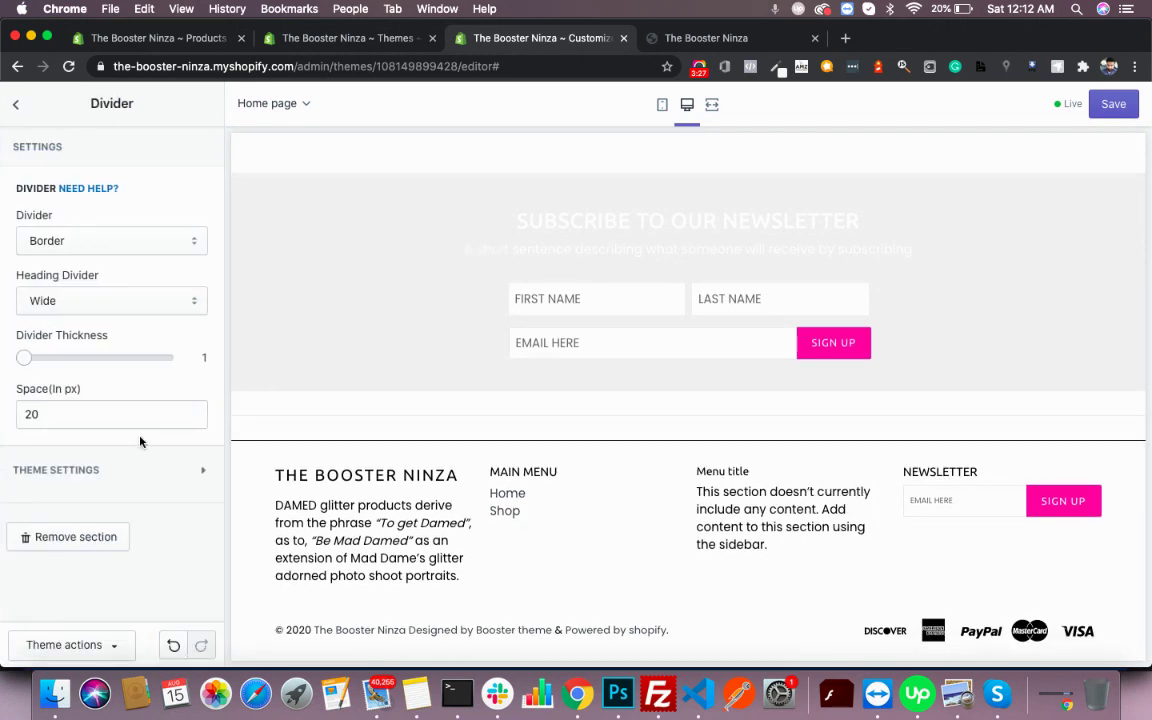
click(24, 103)
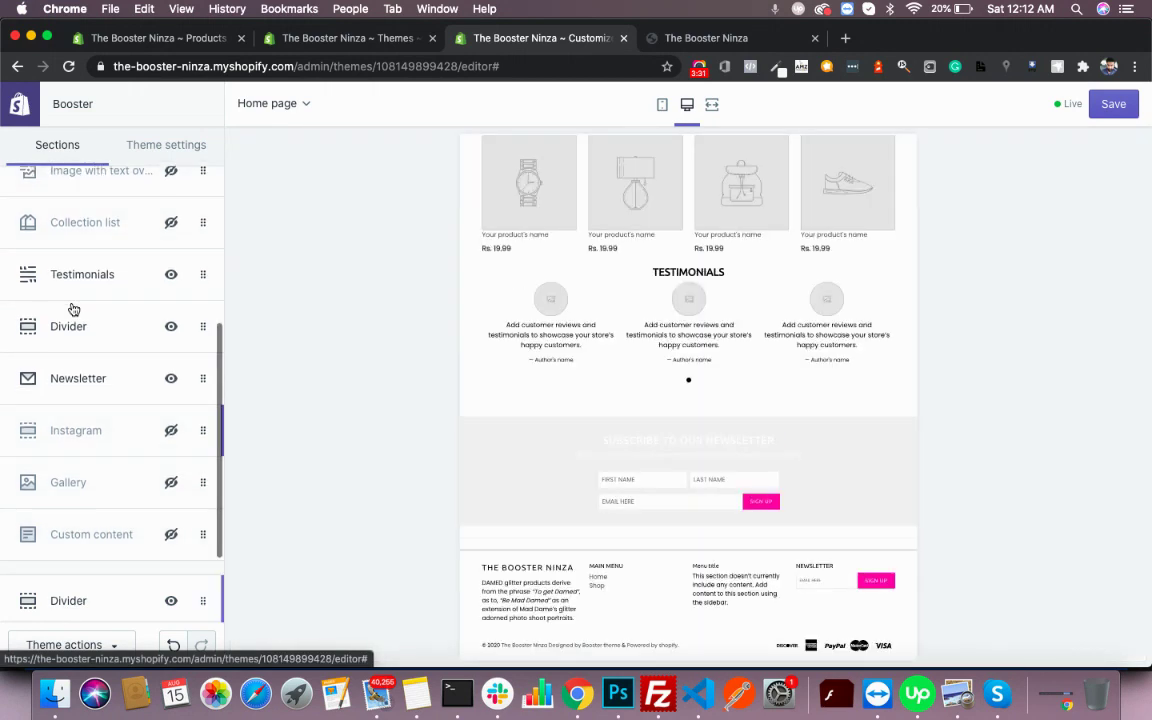
drag(73, 310, 70, 194)
- Place a divider just above BEST SELLERS and set its style to Space
scroll(72, 196, up, 3)
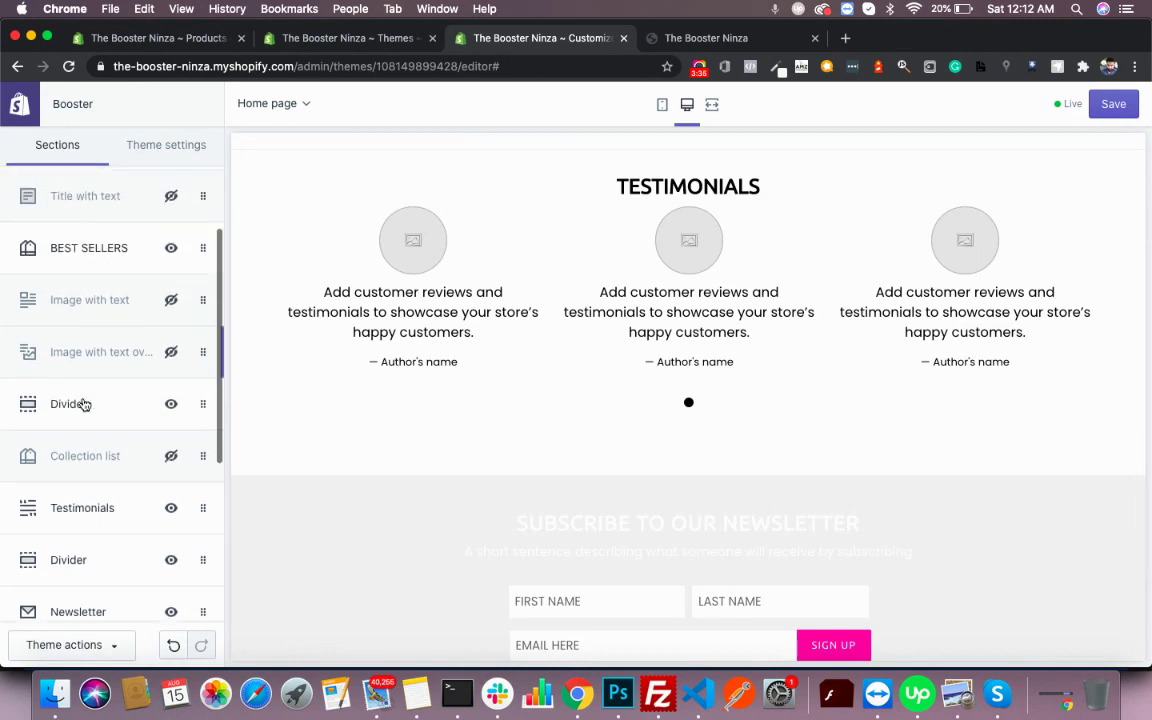
drag(82, 404, 90, 236)
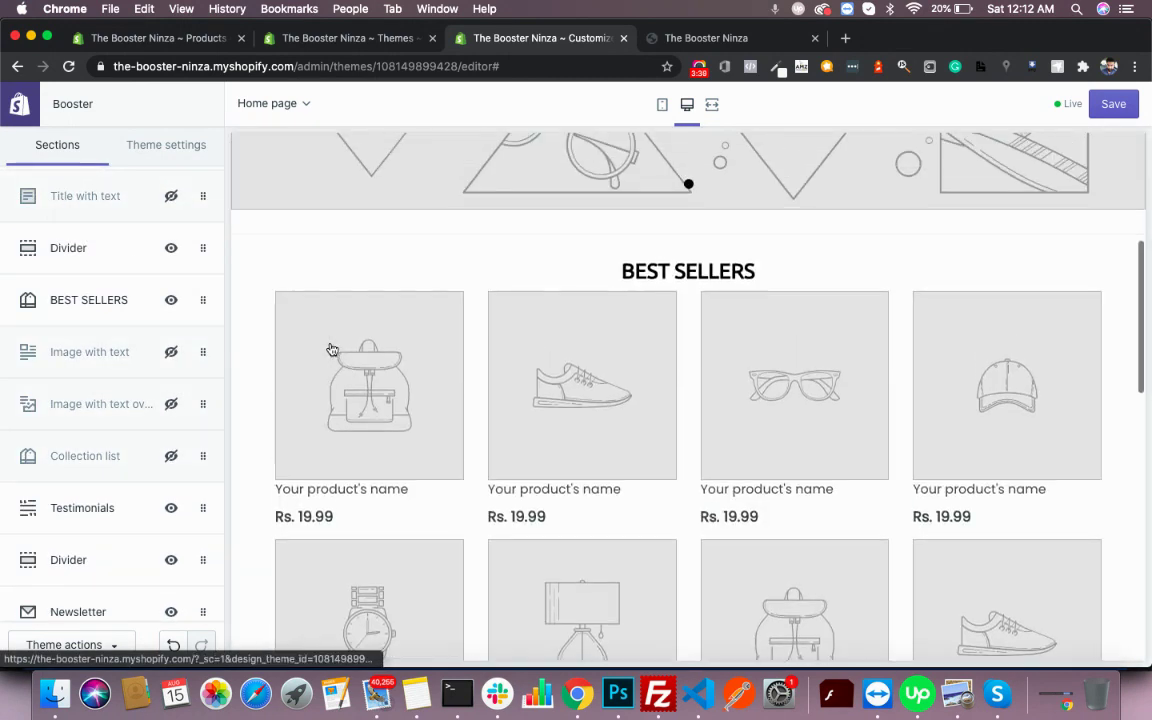
click(99, 262)
click(76, 236)
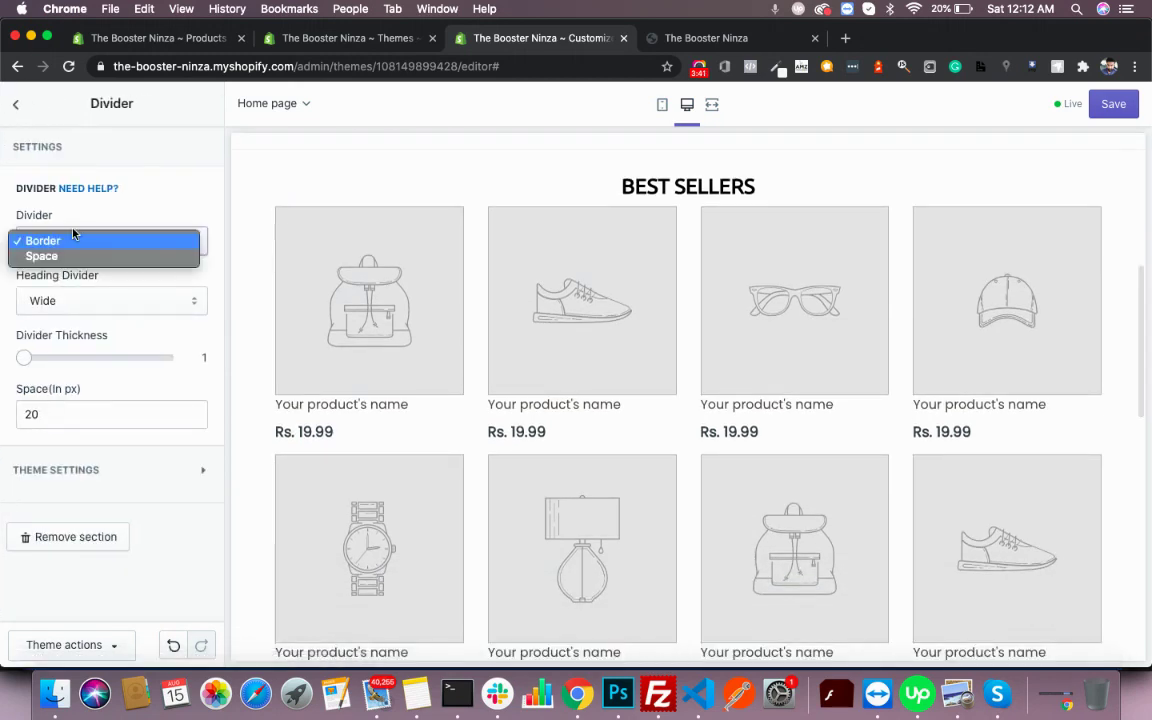
key(Escape)
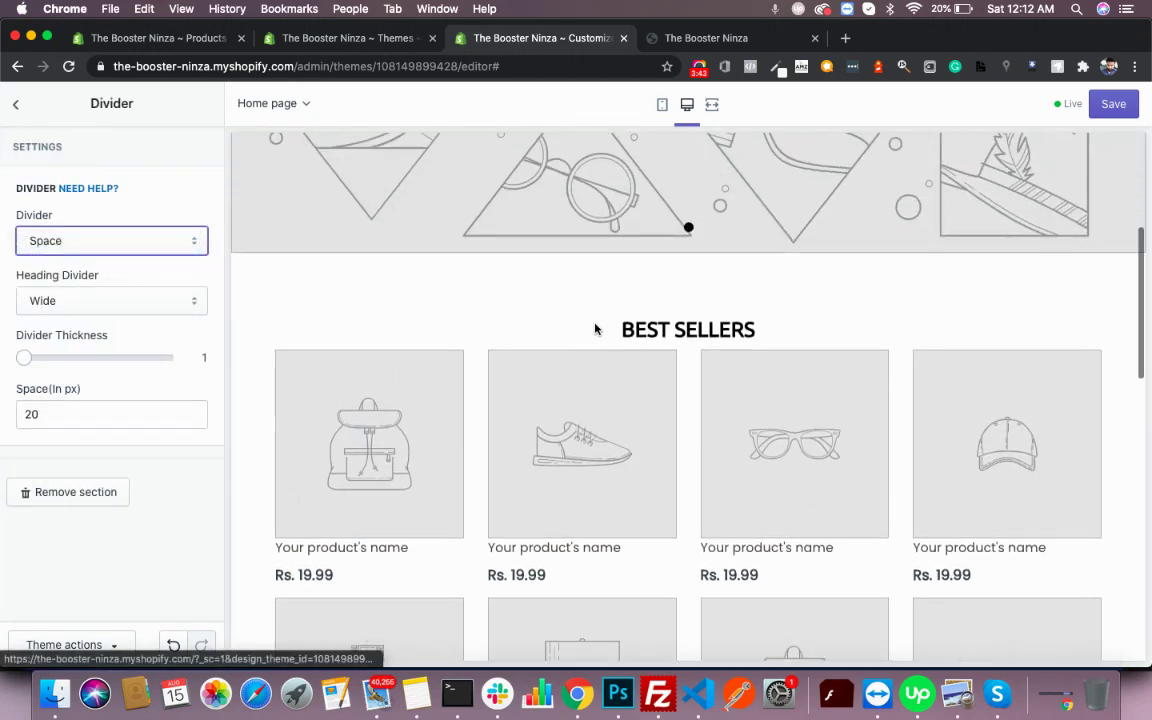
scroll(474, 314, down, 5)
scroll(475, 312, down, 2)
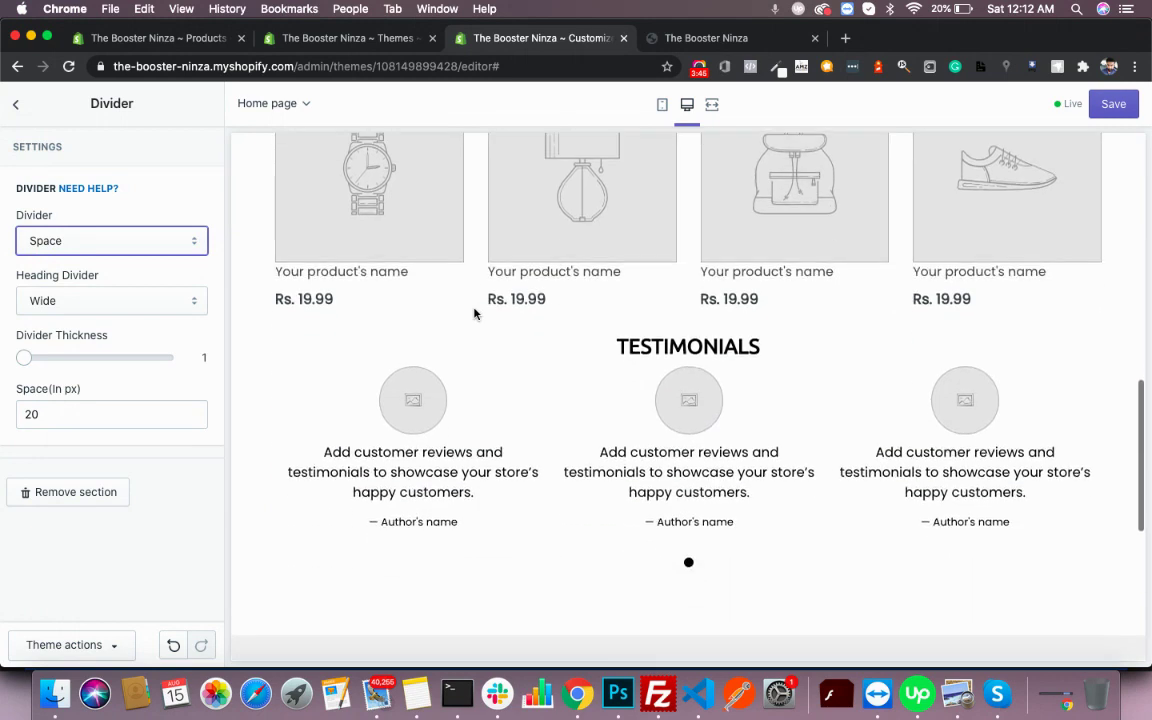
click(15, 106)
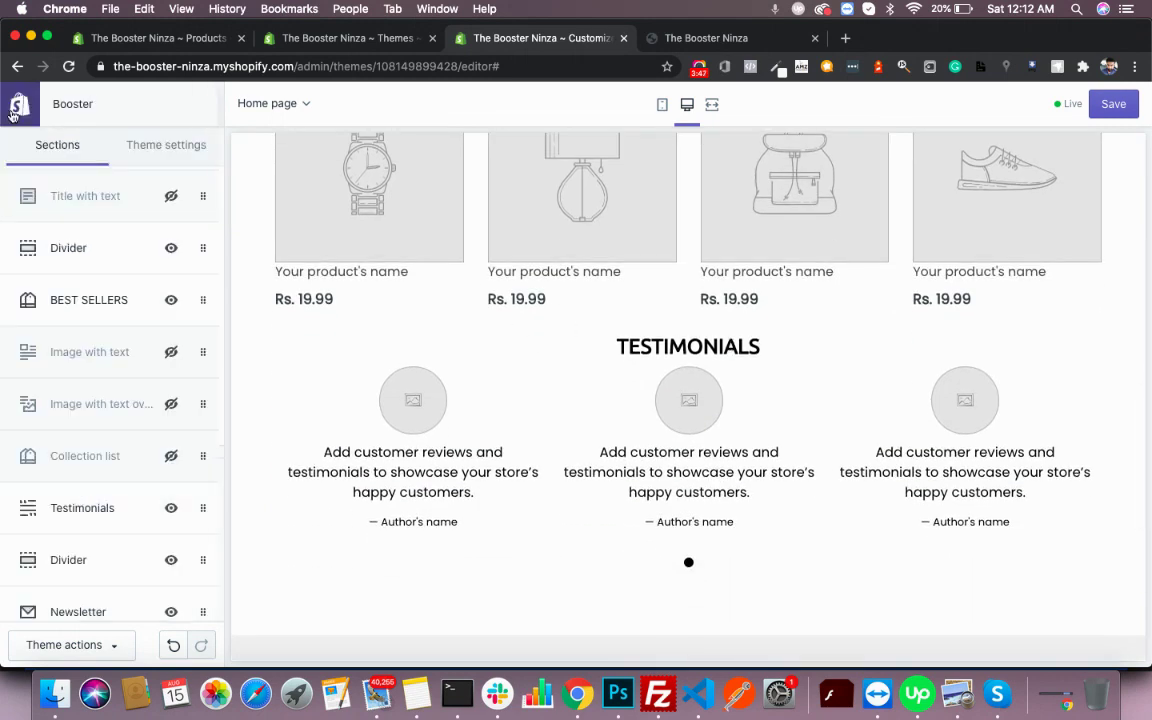
- Add another Space-style Divider section and drag it above Testimonials
scroll(32, 485, down, 5)
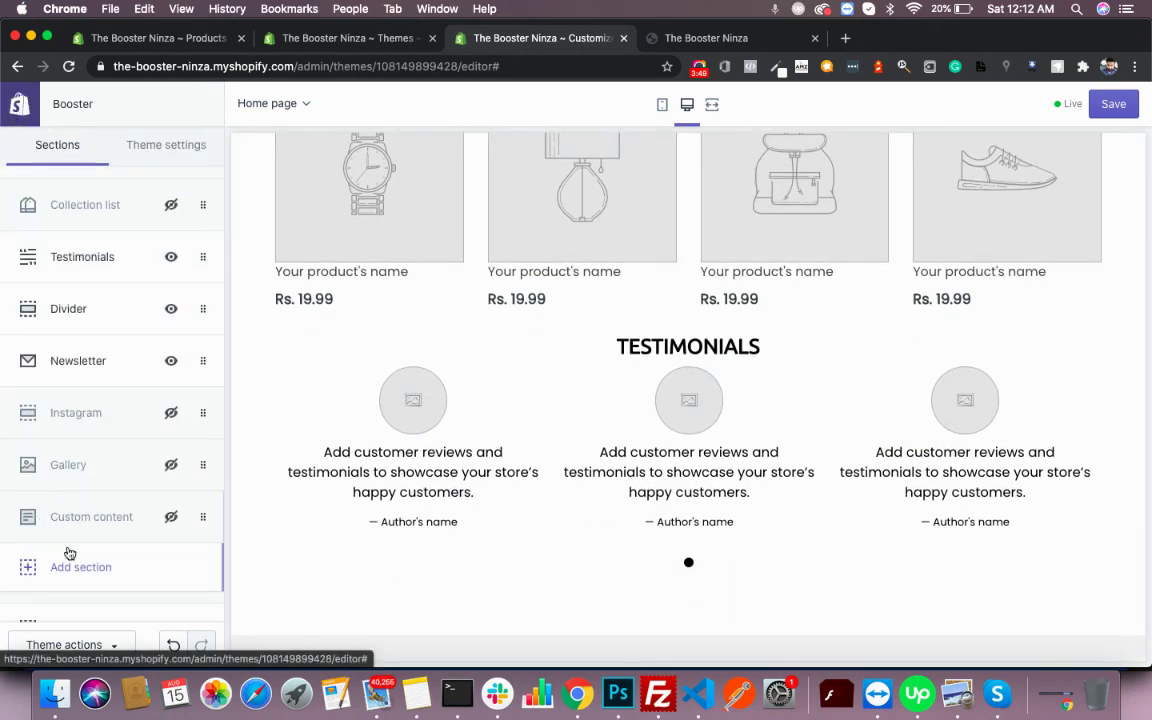
click(70, 564)
mouse_move(82, 329)
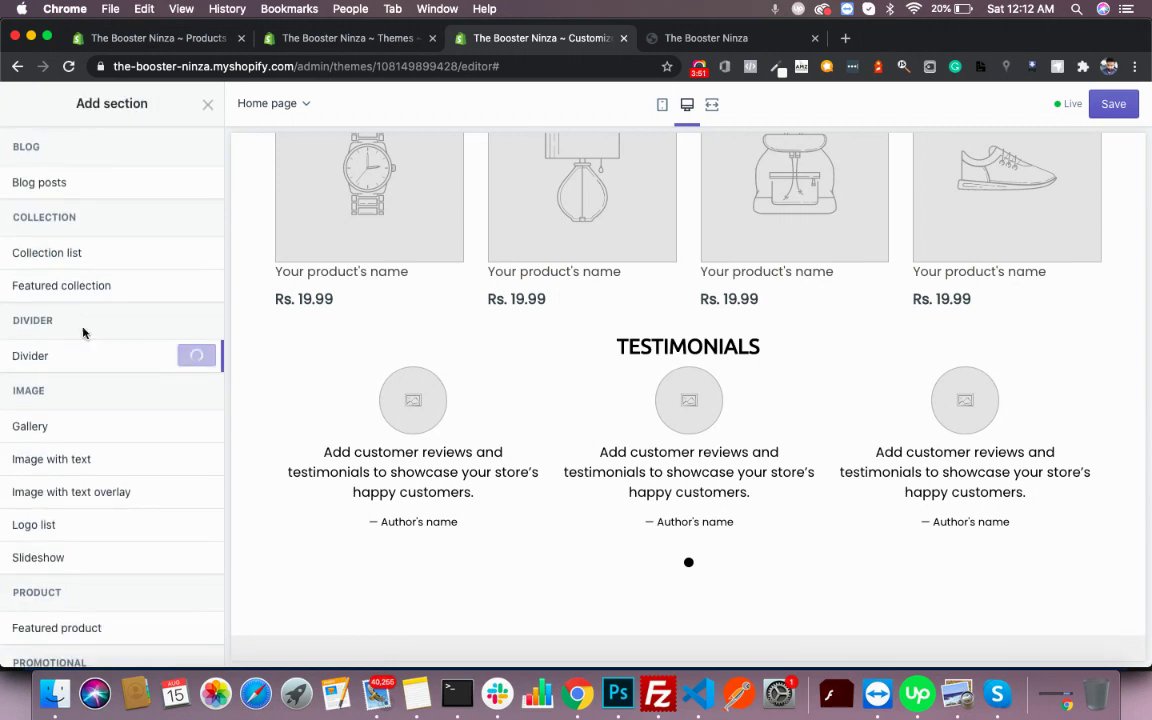
click(190, 367)
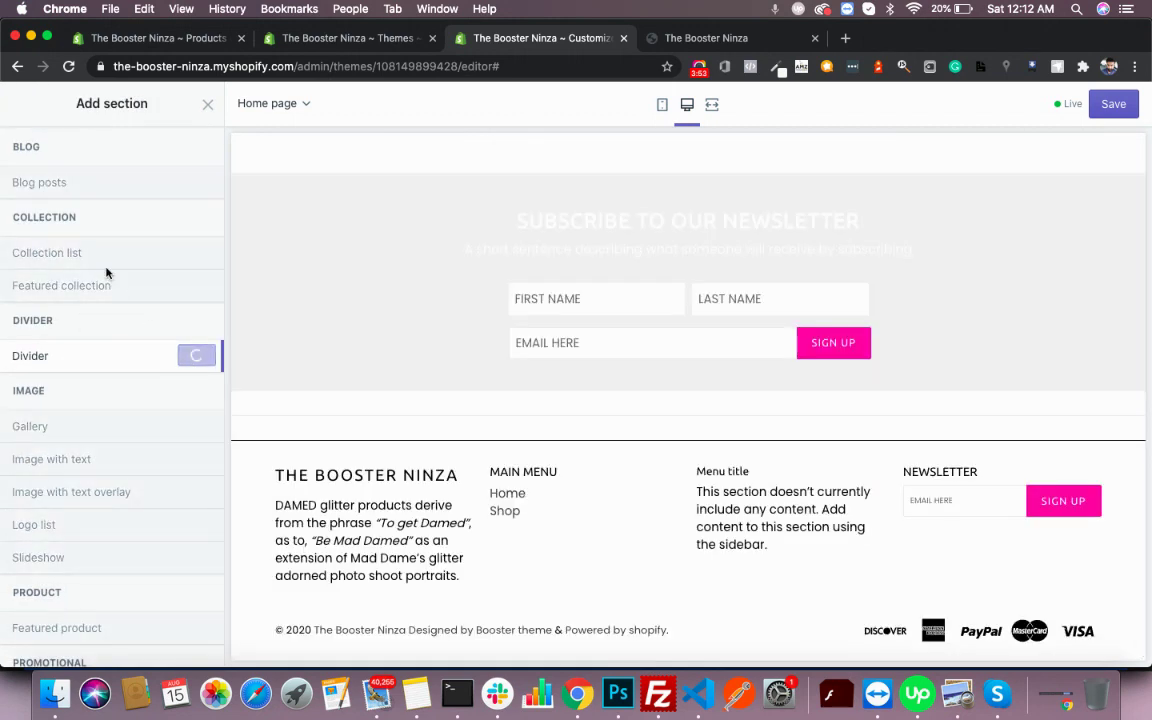
click(56, 242)
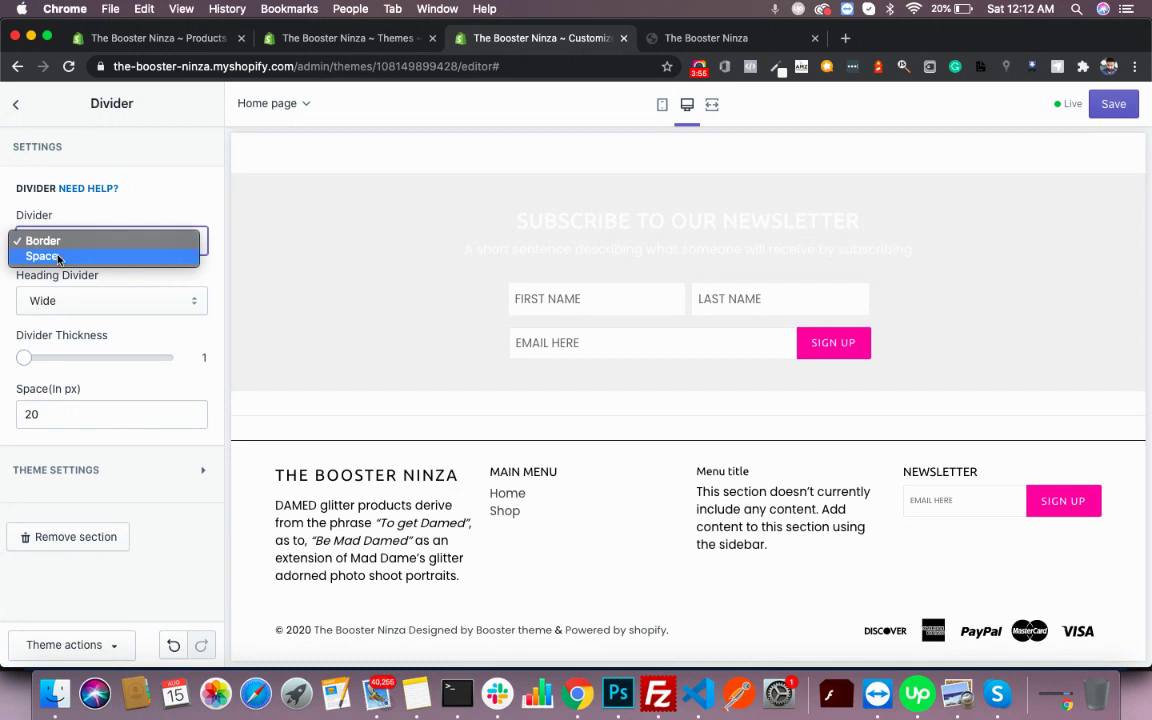
click(41, 256)
click(15, 104)
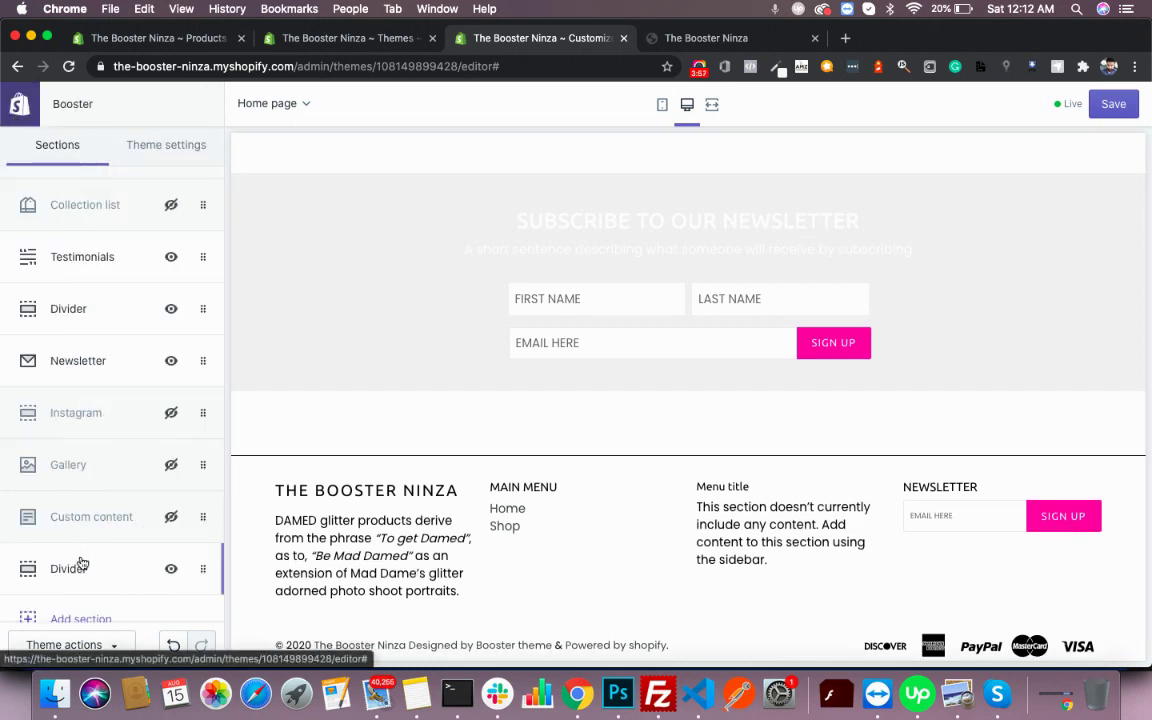
drag(82, 434, 95, 252)
scroll(545, 388, up, 4)
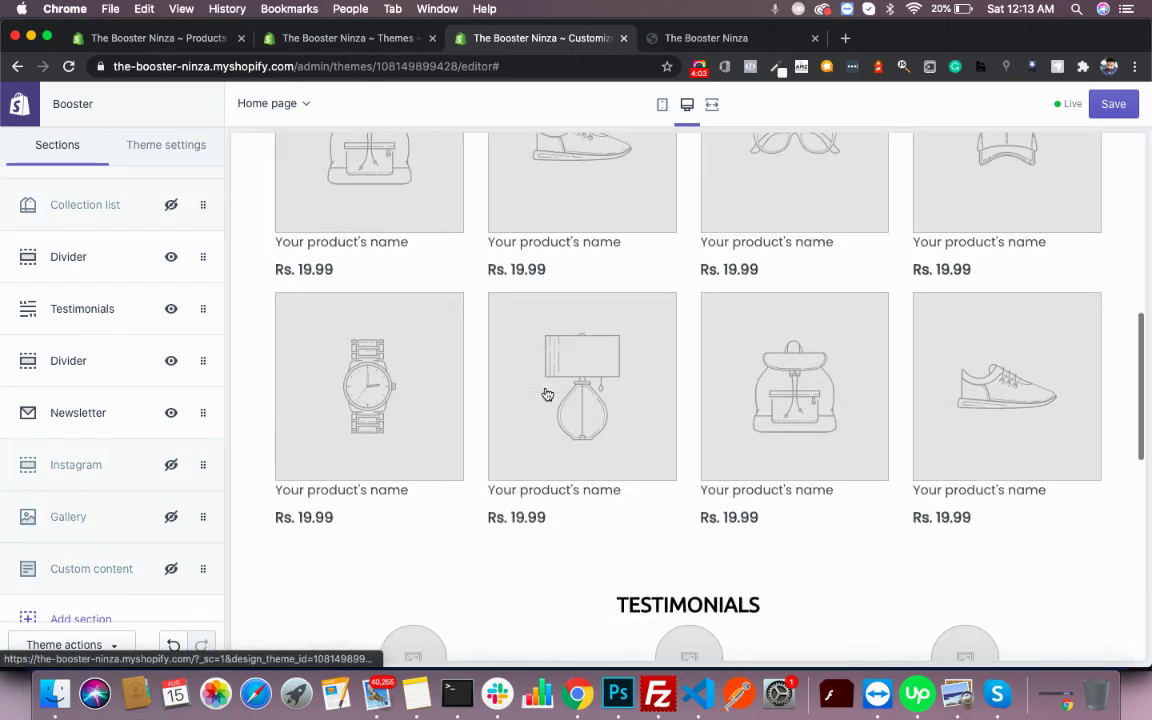
scroll(545, 393, down, 5)
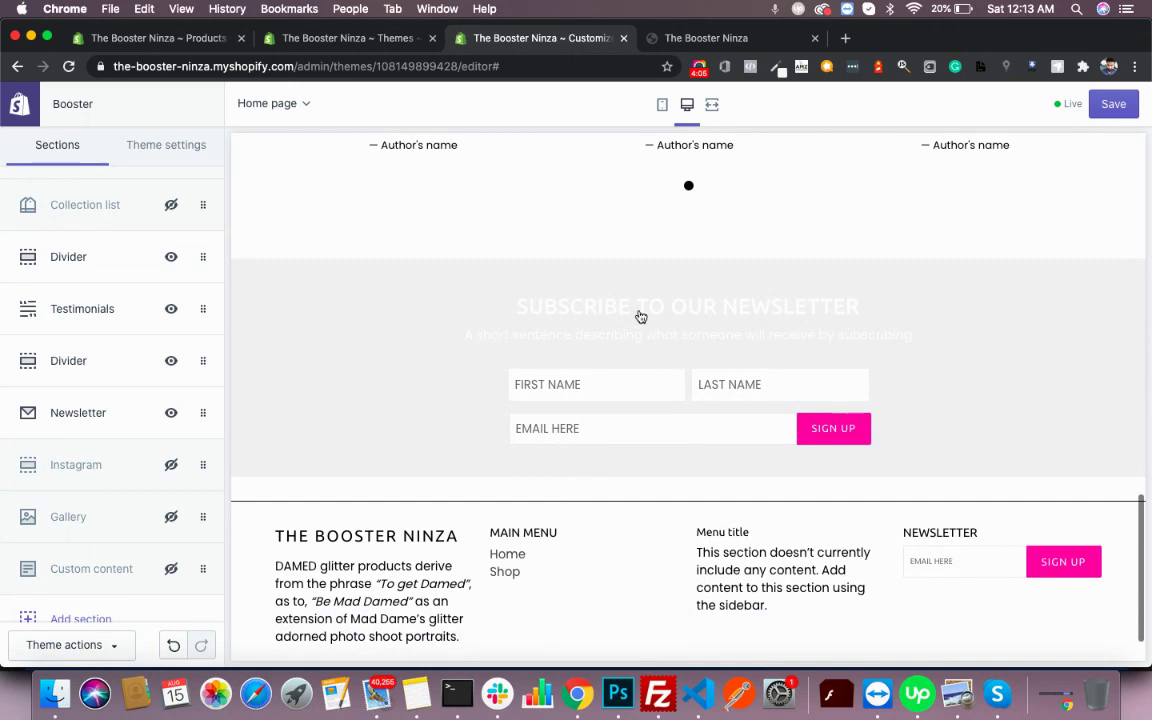
- Save the divider and section changes, then scroll through the editor preview
click(1110, 104)
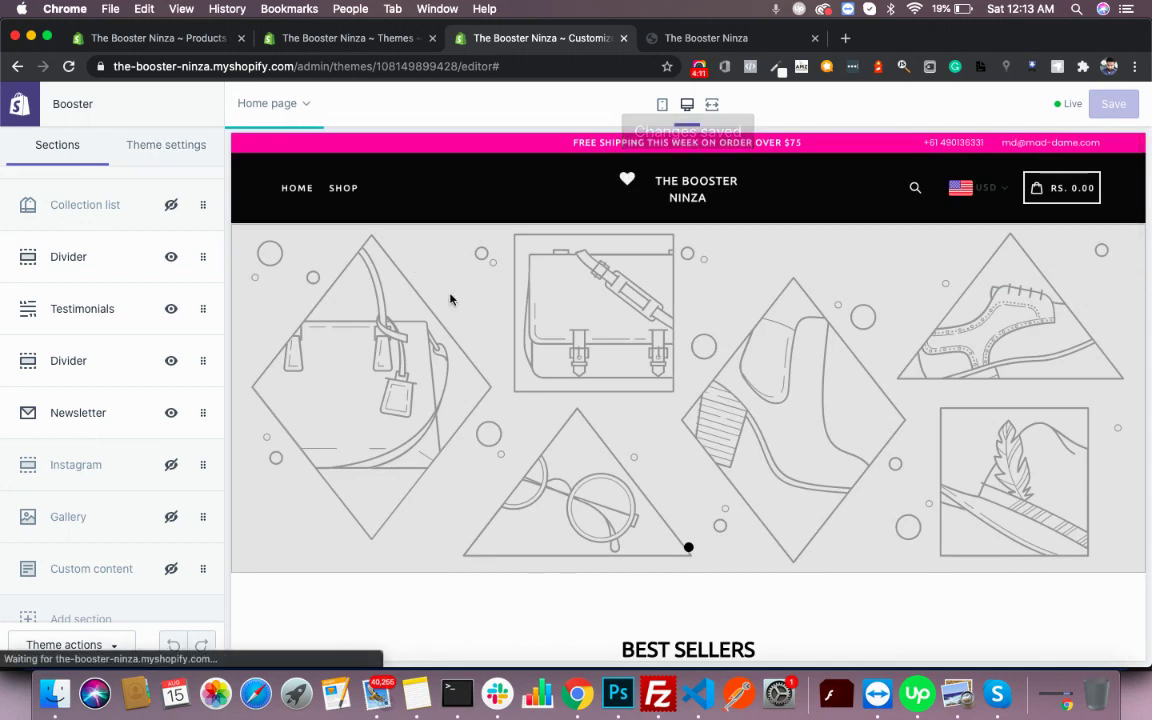
scroll(450, 298, down, 3)
scroll(450, 298, down, 10)
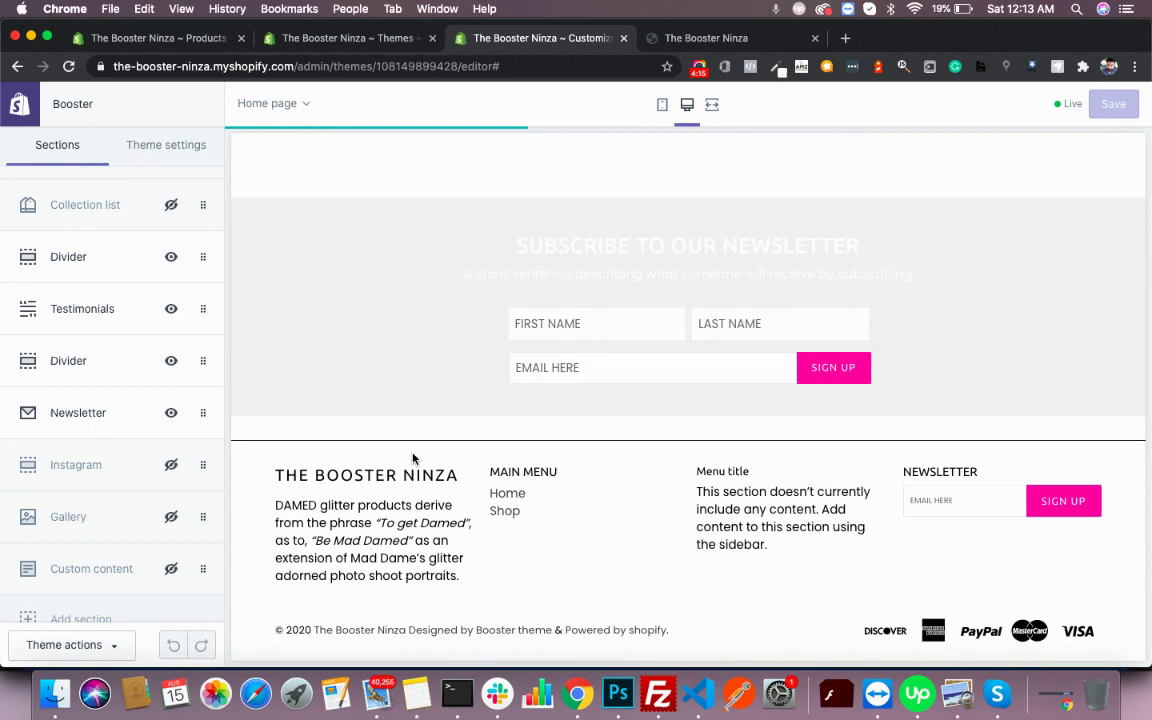
scroll(818, 355, up, 10)
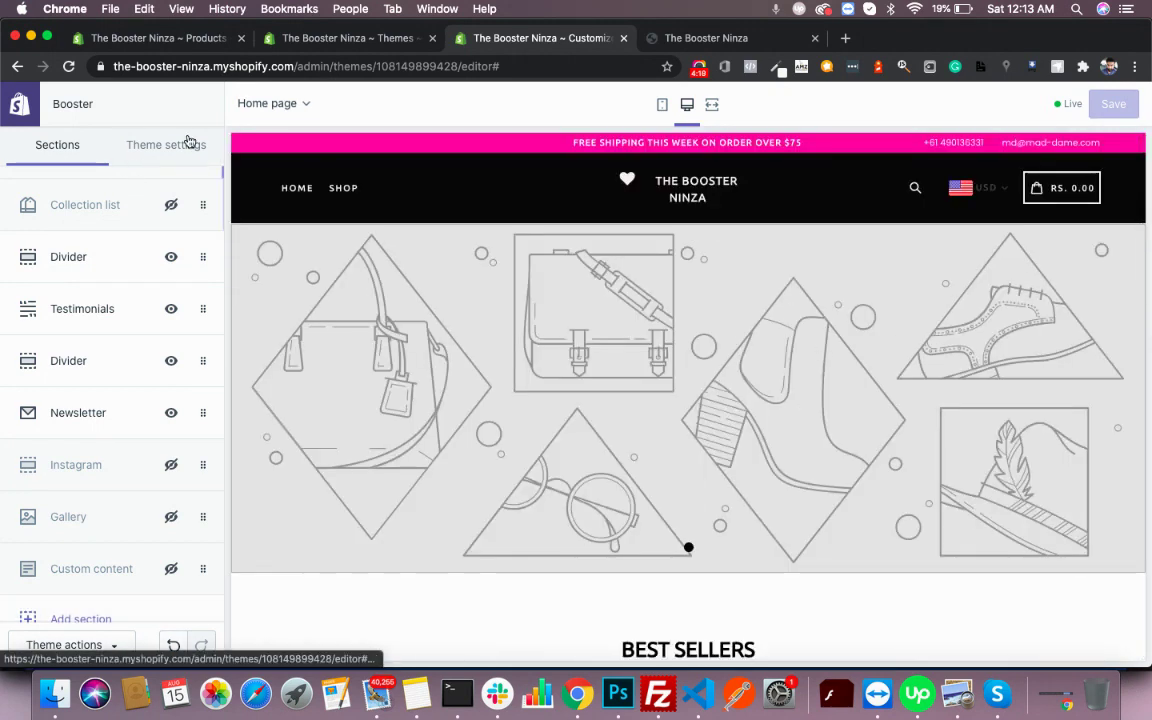
scroll(80, 270, up, 5)
- Open the Header section settings and locate the Desktop Logo image option
click(80, 199)
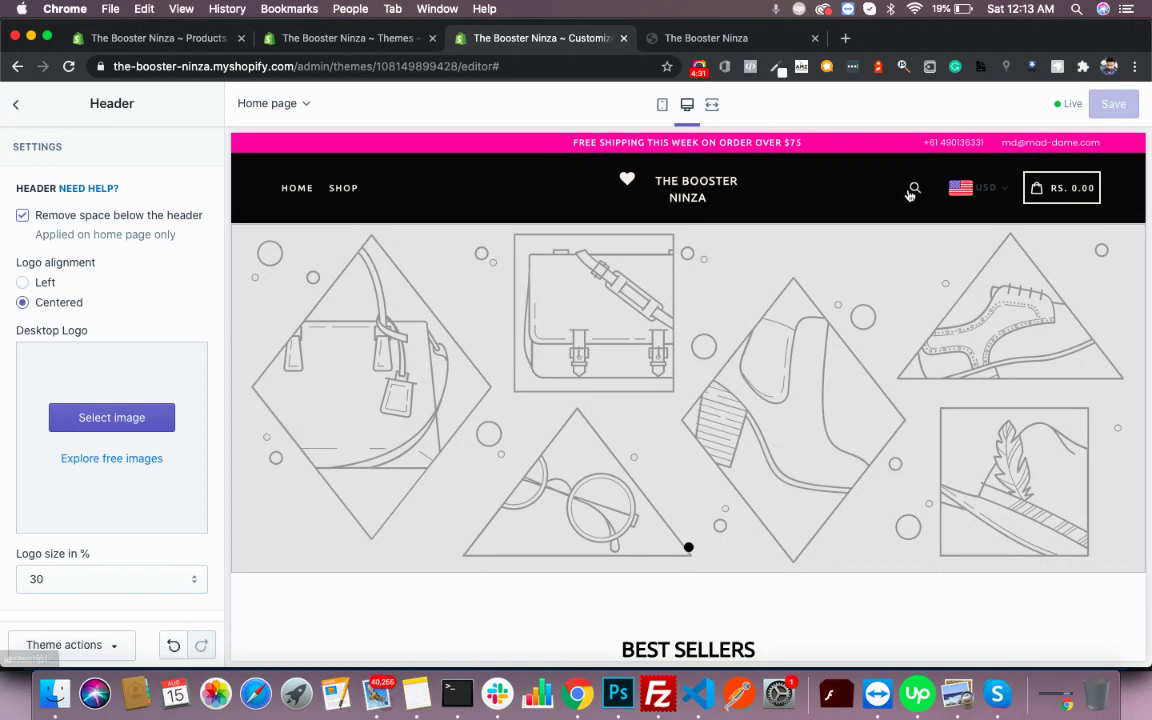
scroll(77, 419, down, 1)
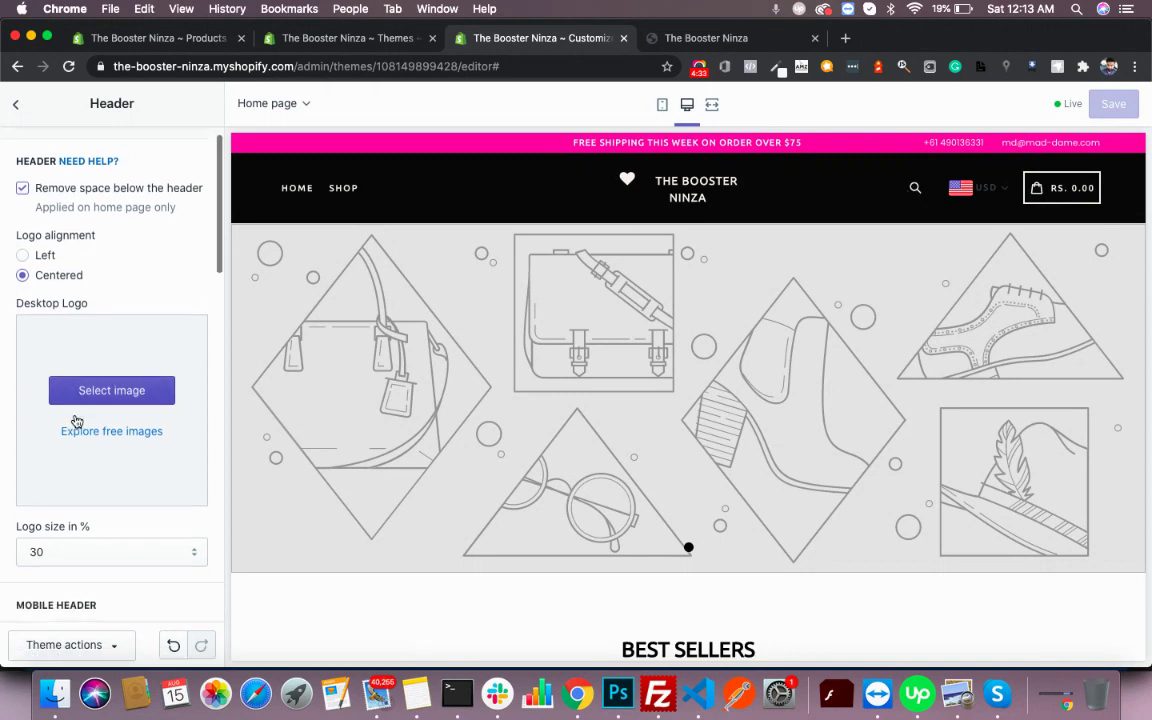
scroll(155, 333, up, 1)
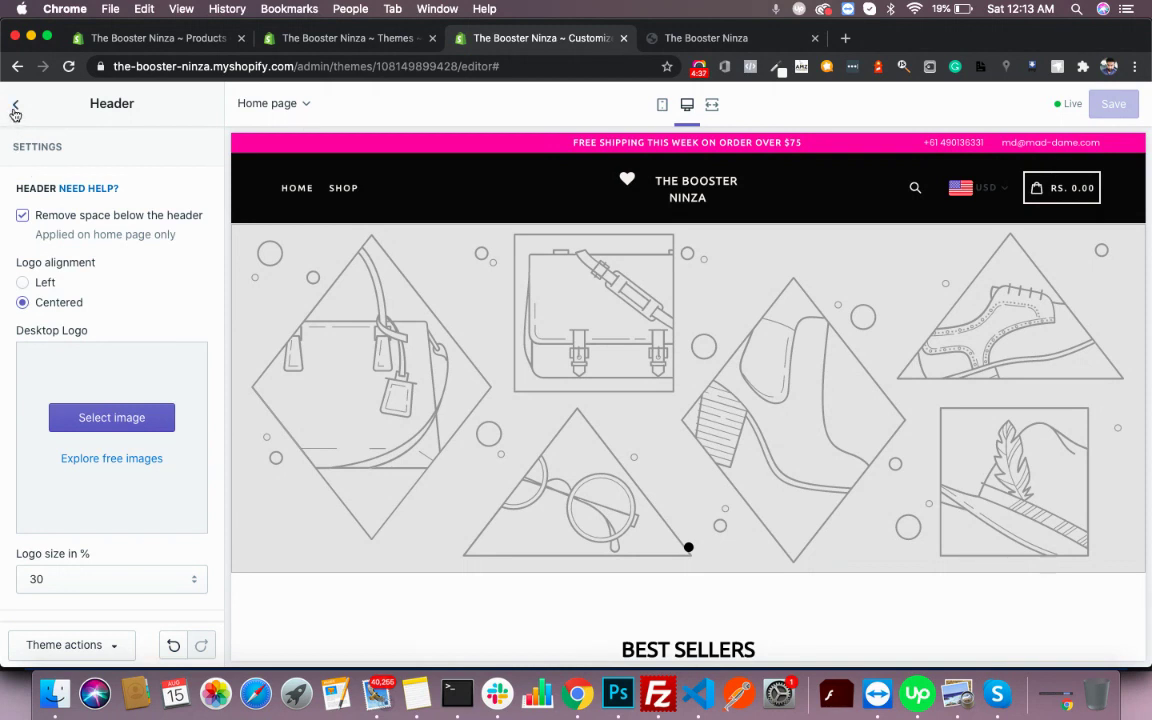
- Upload the LOGO image as the desktop logo and set Logo size to 50
click(129, 411)
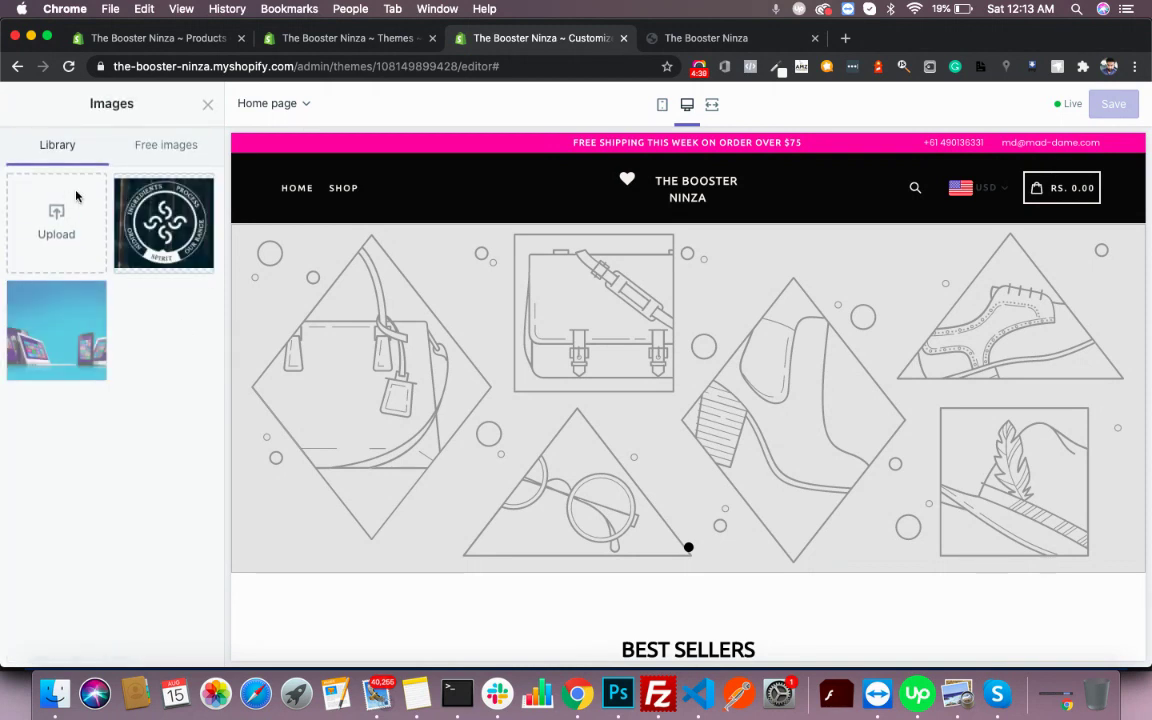
click(62, 230)
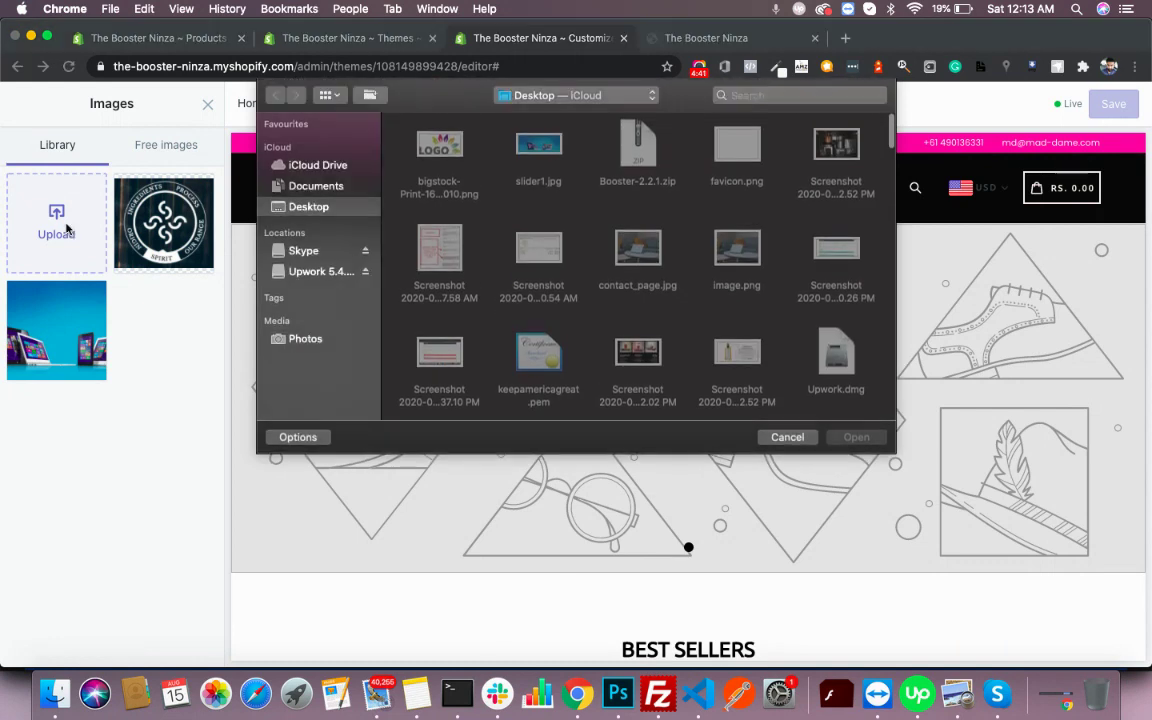
double_click(455, 155)
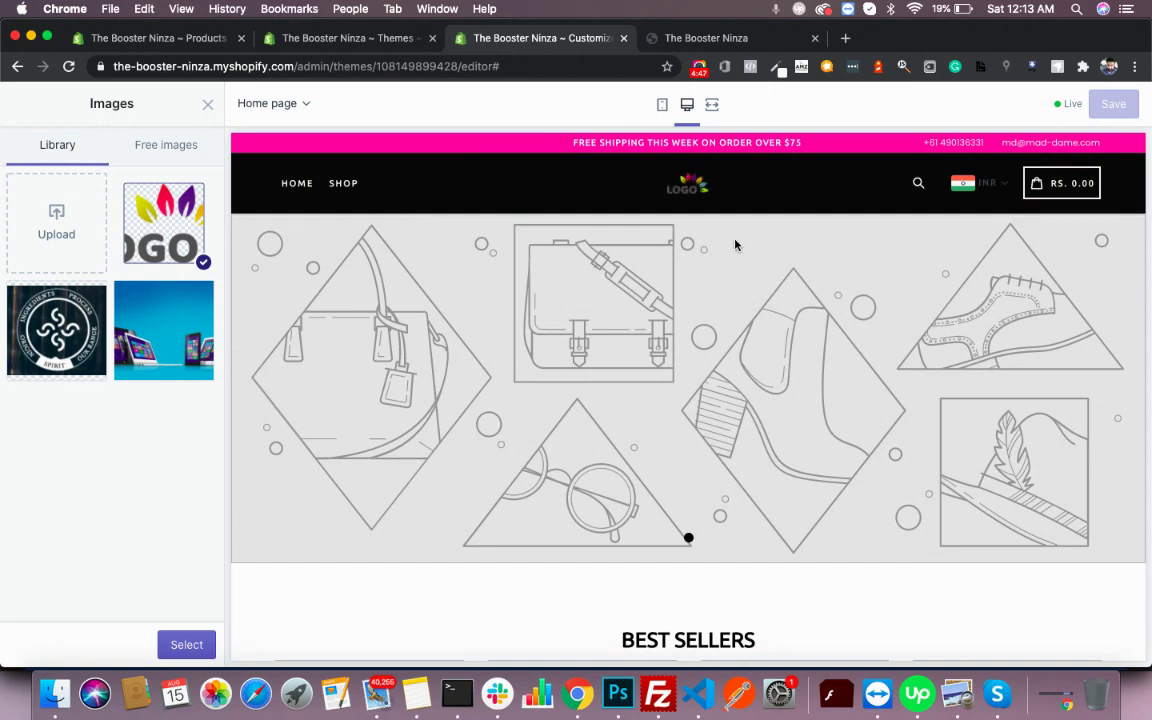
click(199, 643)
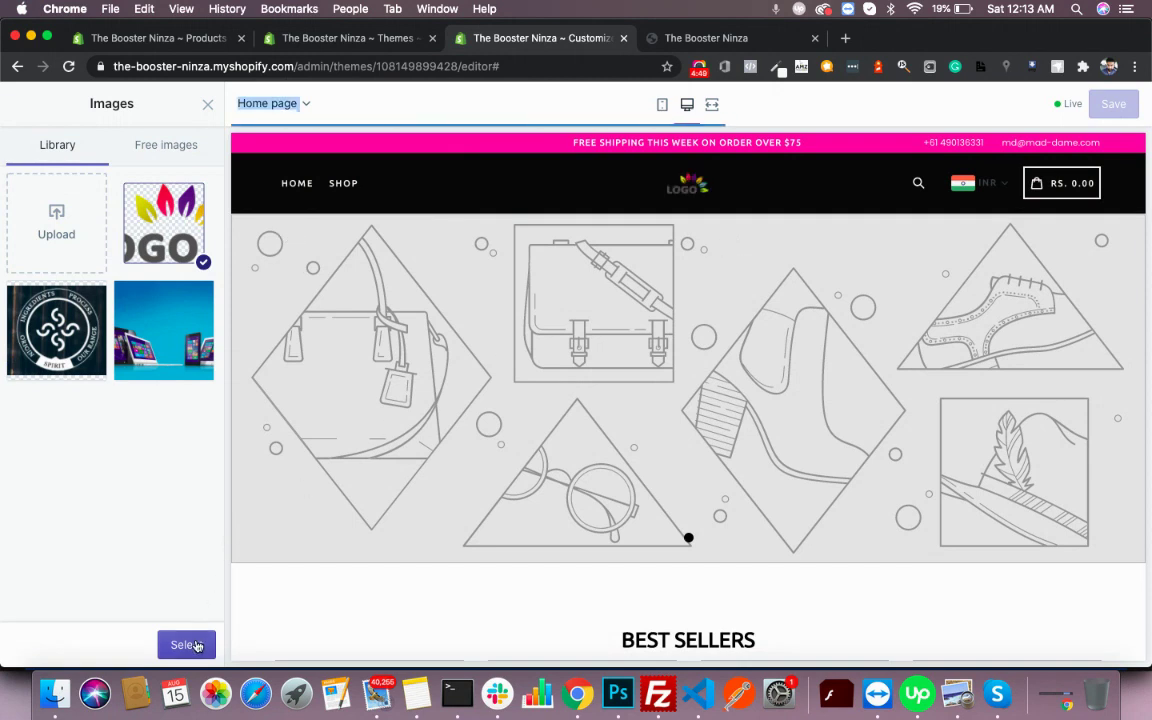
scroll(199, 455, down, 5)
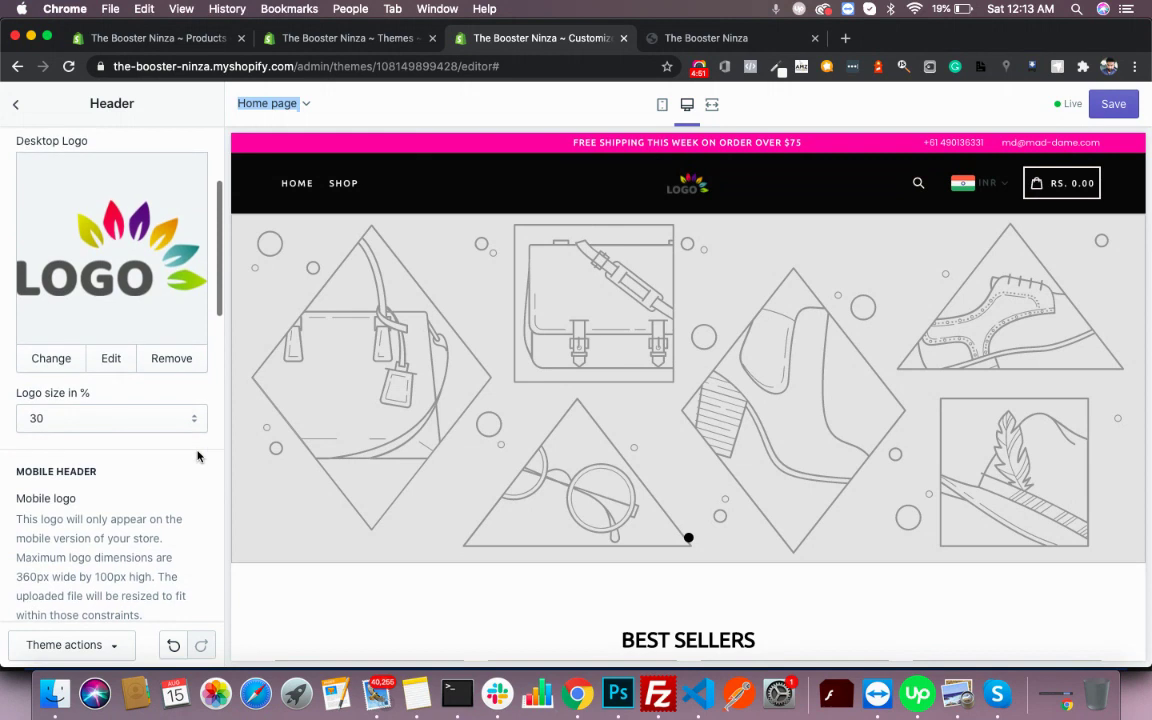
click(125, 418)
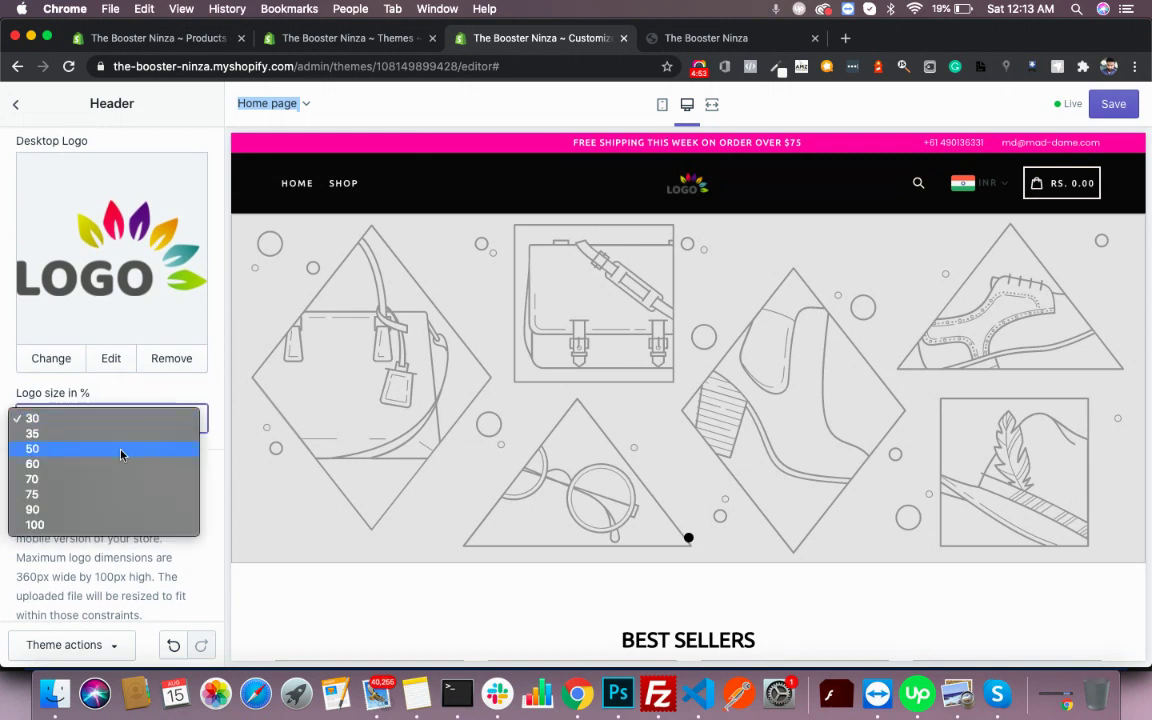
click(121, 455)
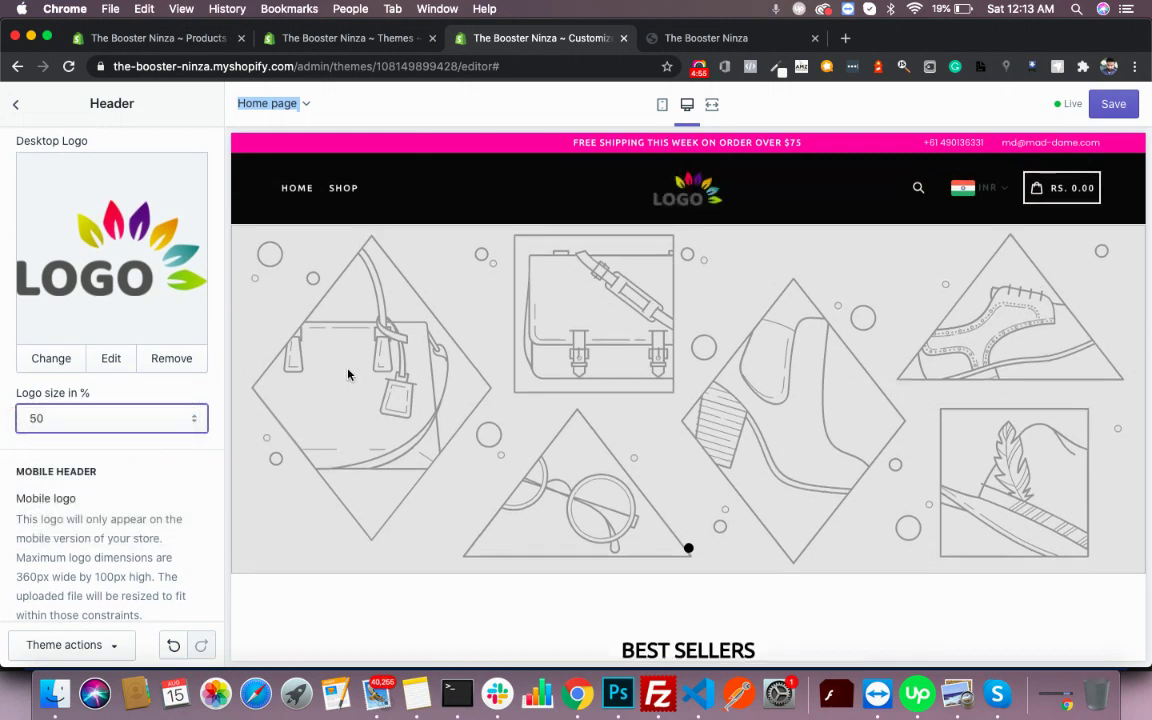
scroll(39, 481, down, 6)
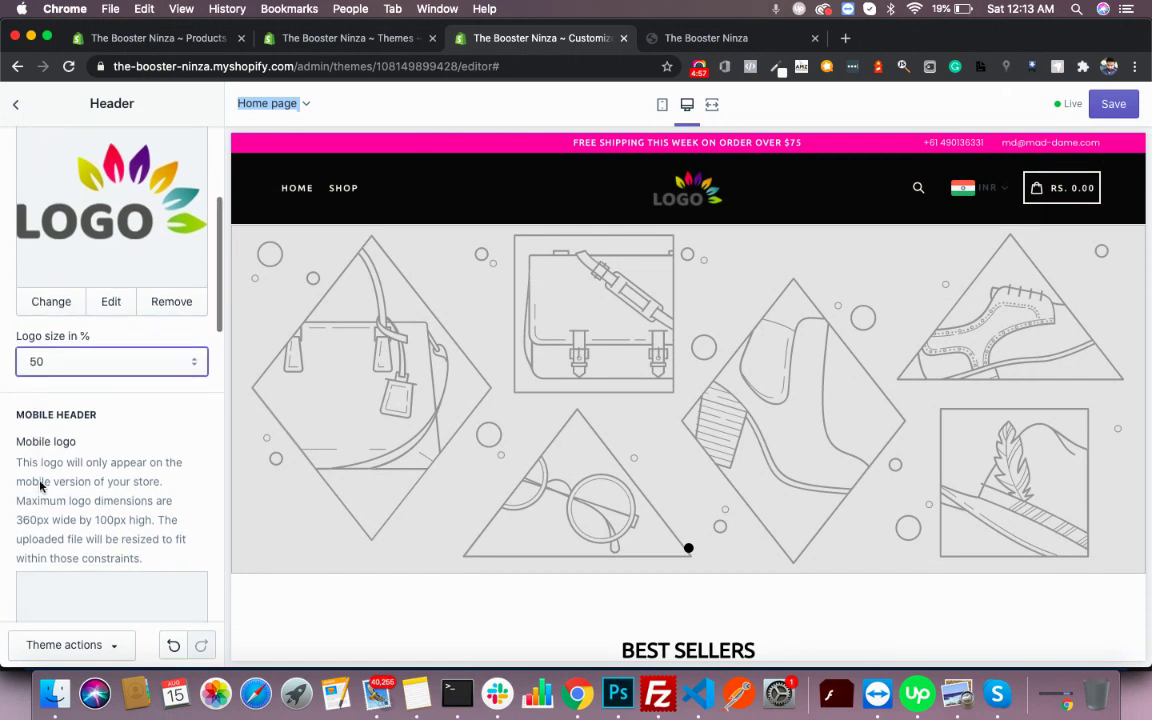
- Set the LOGO image as the mobile logo too
click(93, 386)
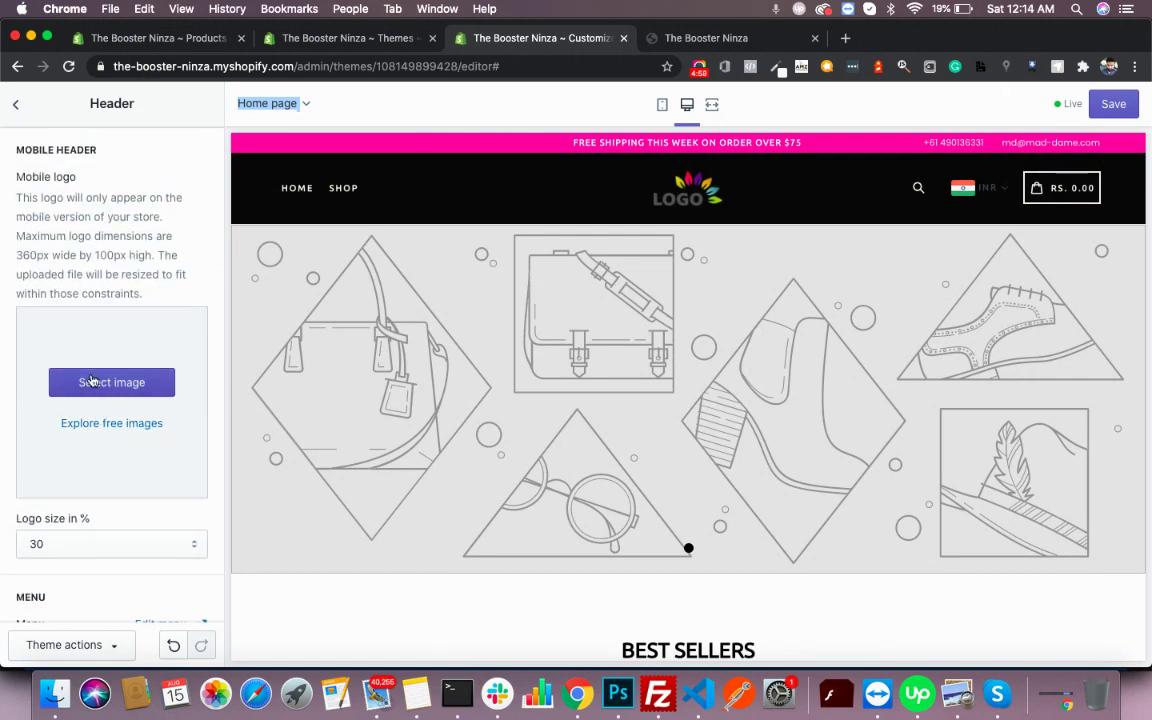
click(150, 220)
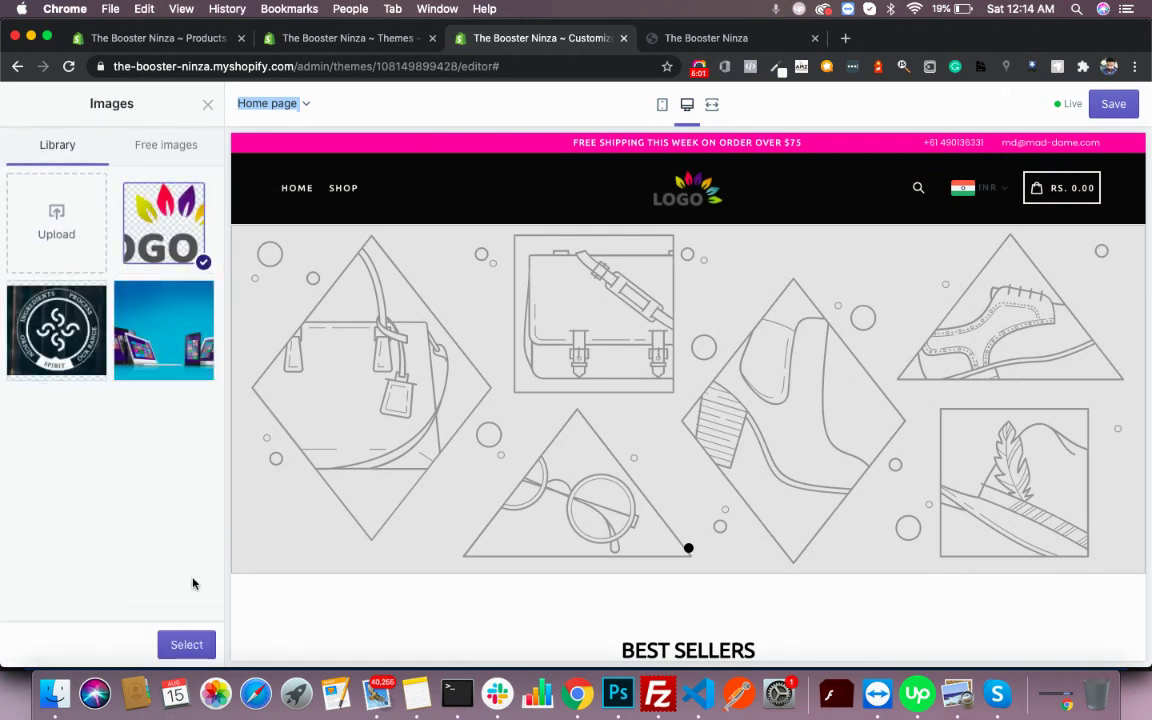
click(189, 641)
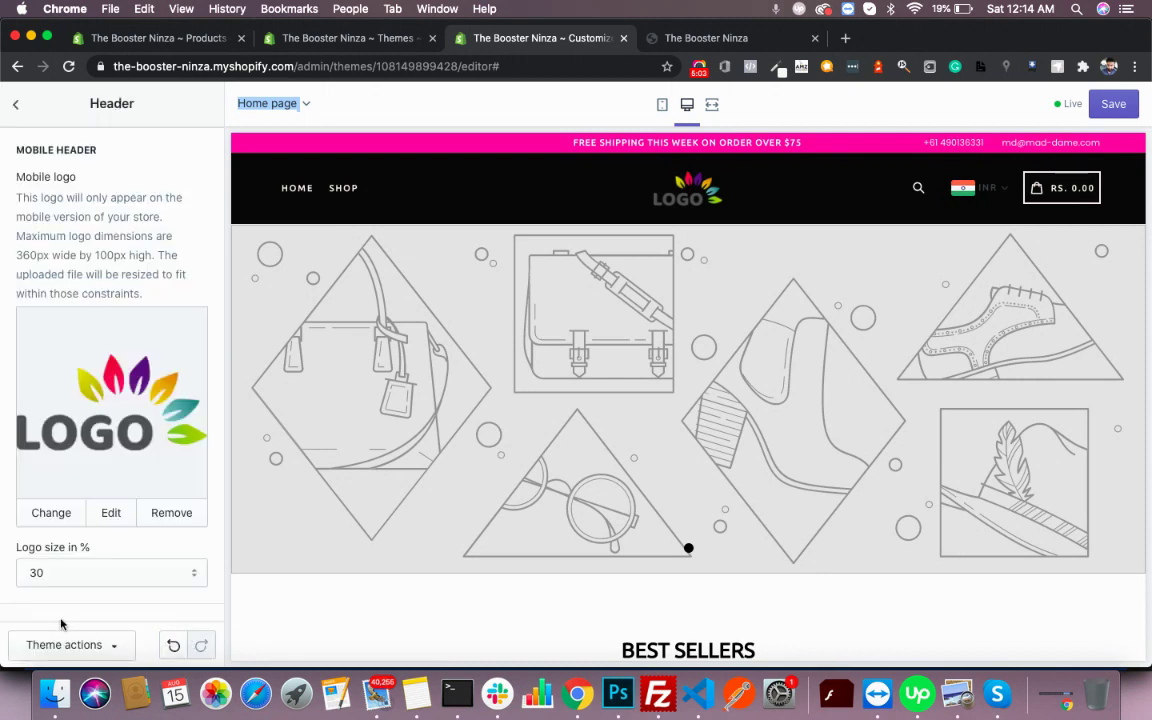
scroll(80, 532, down, 5)
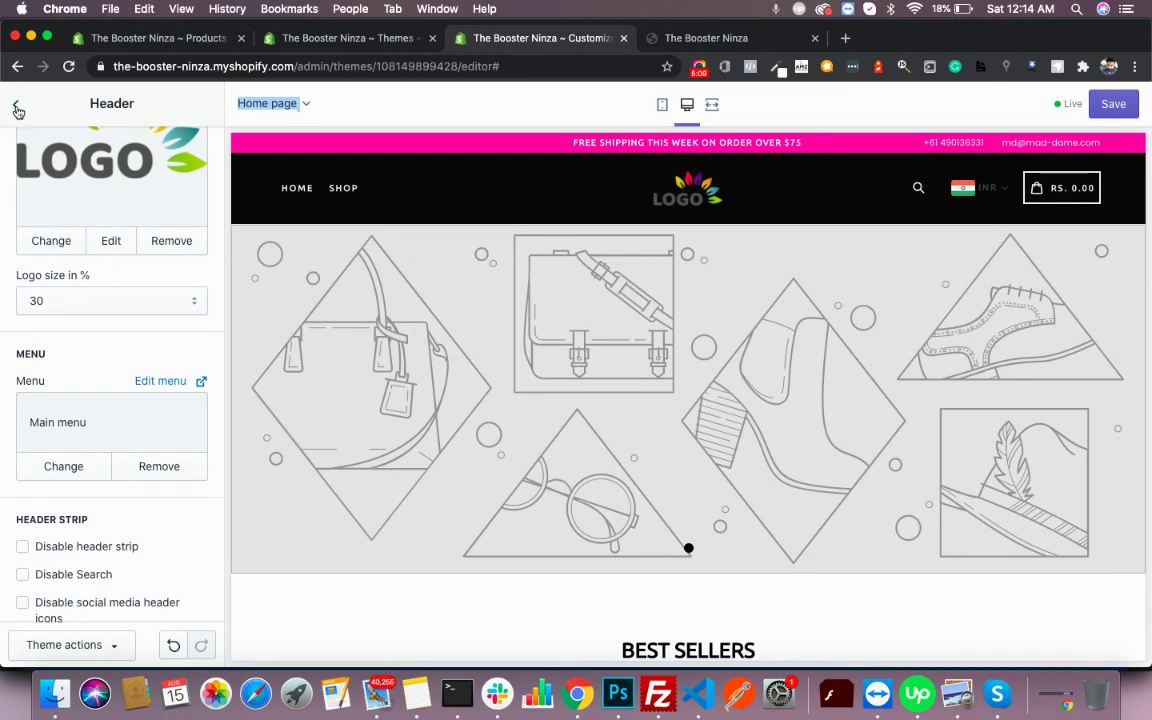
click(17, 106)
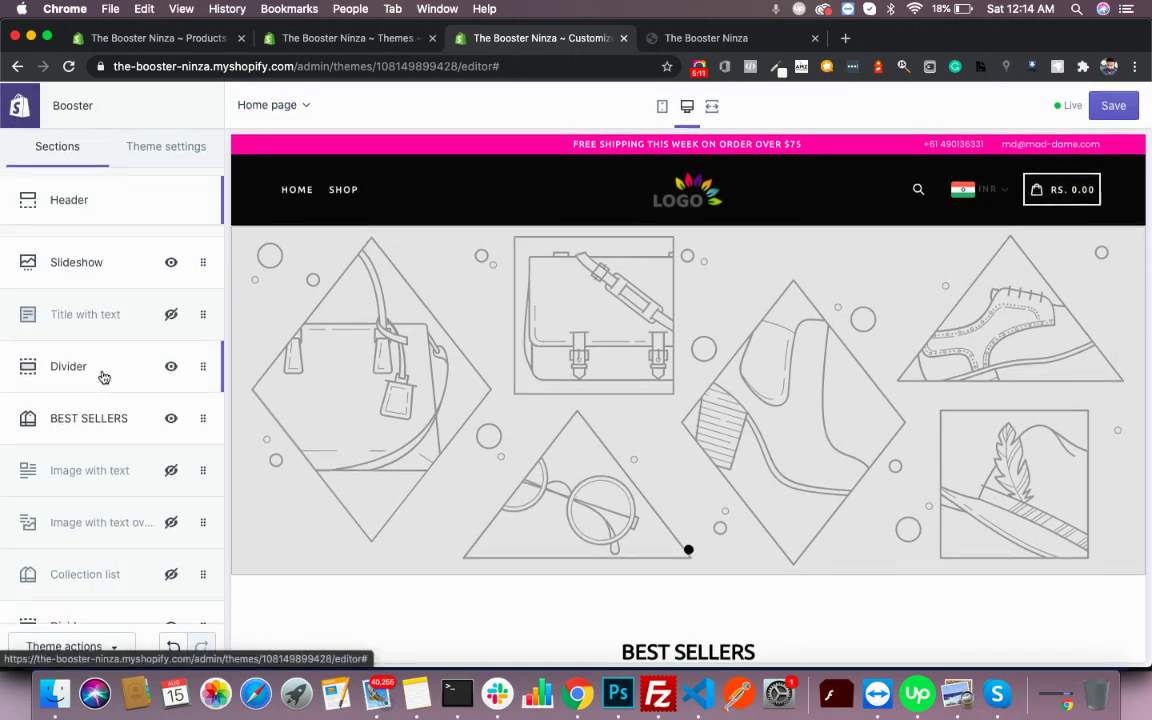
- Replace the header's Support Email with a new support e-mail address
click(85, 190)
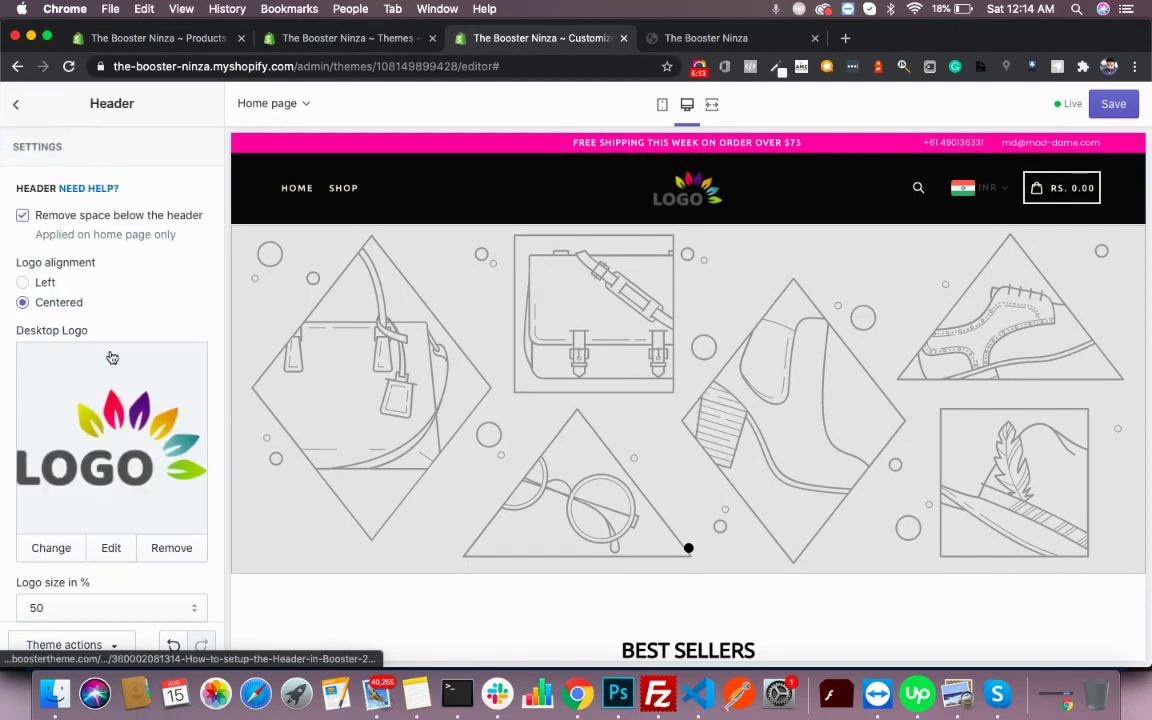
scroll(112, 358, down, 10)
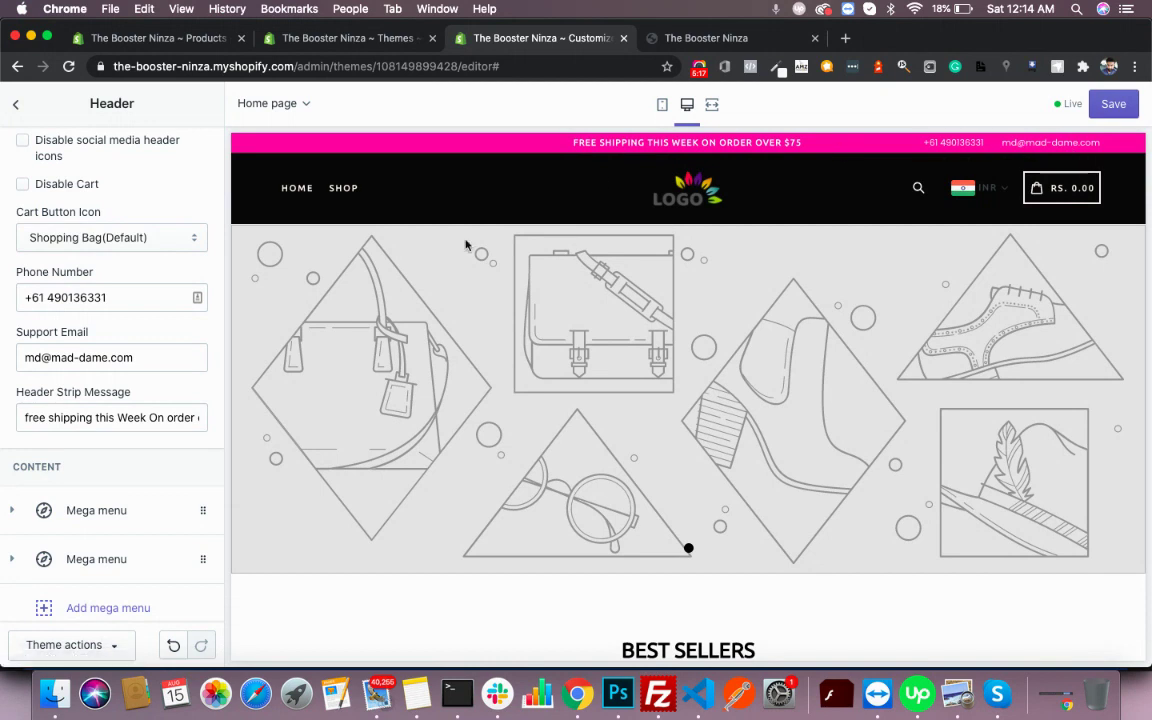
click(131, 295)
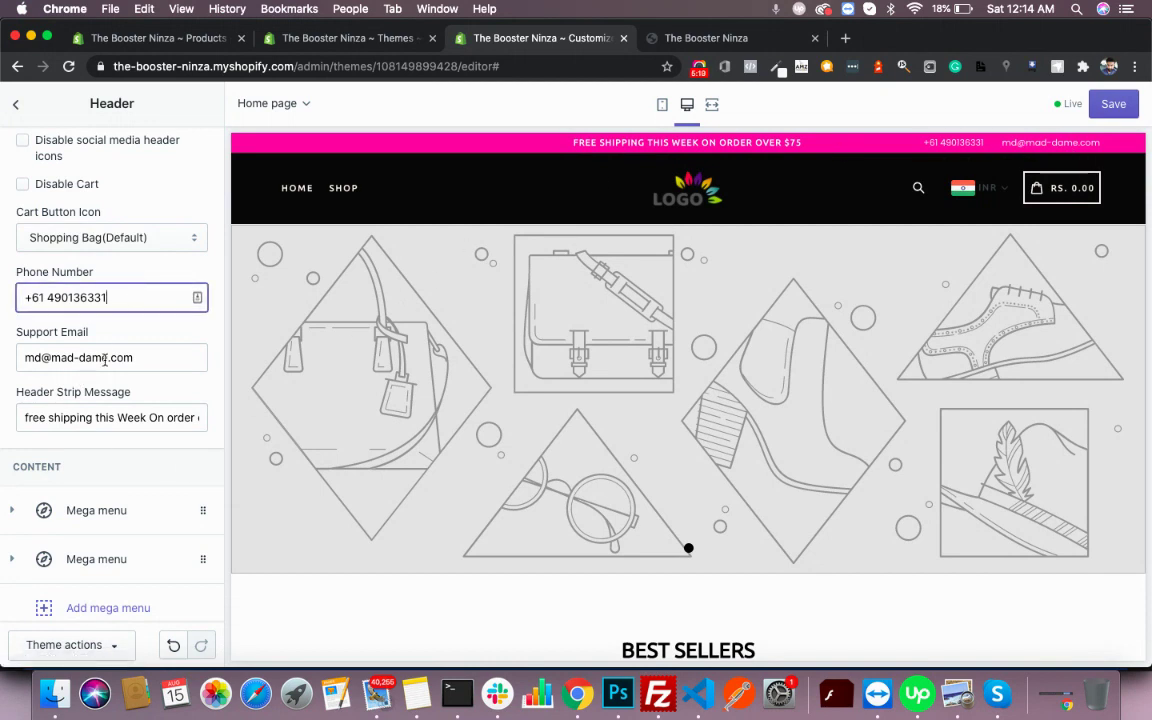
click(164, 357)
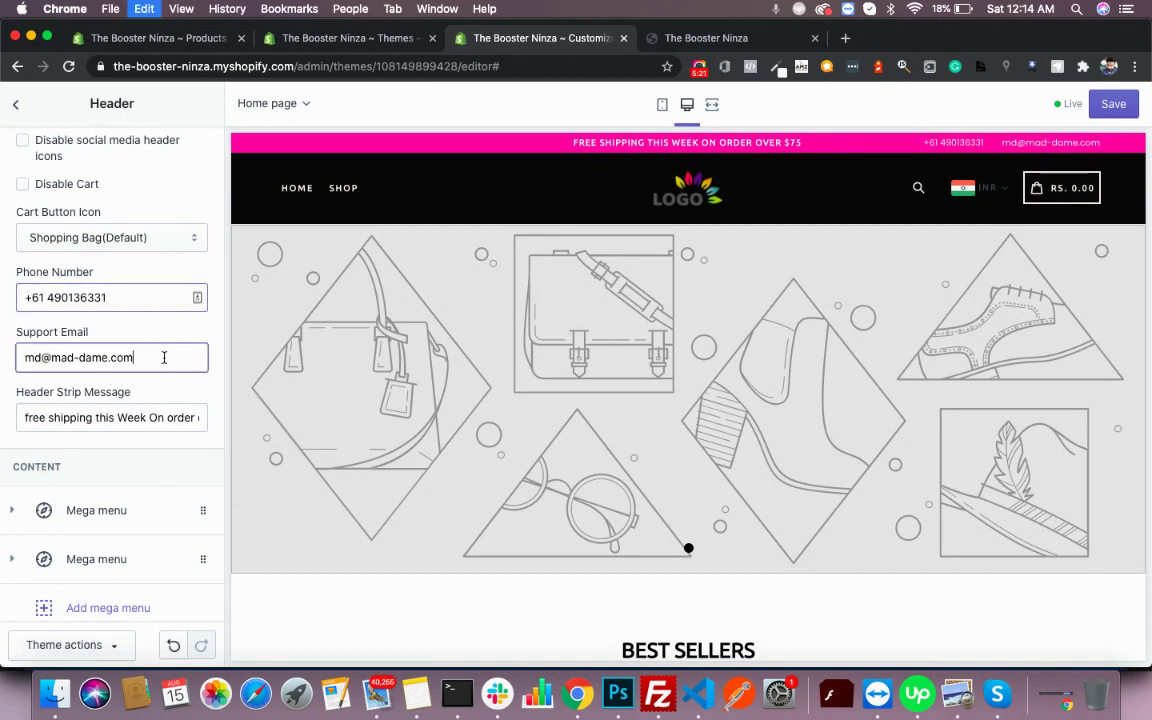
key(super+a)
text(support@)
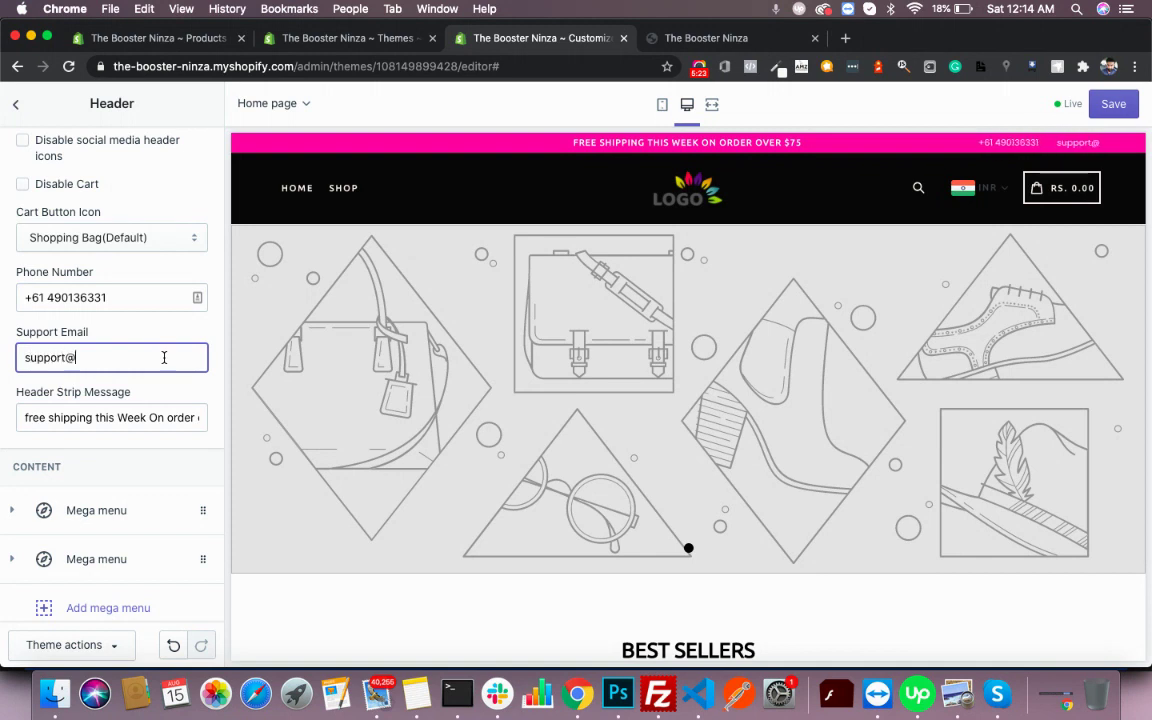
text(domain)
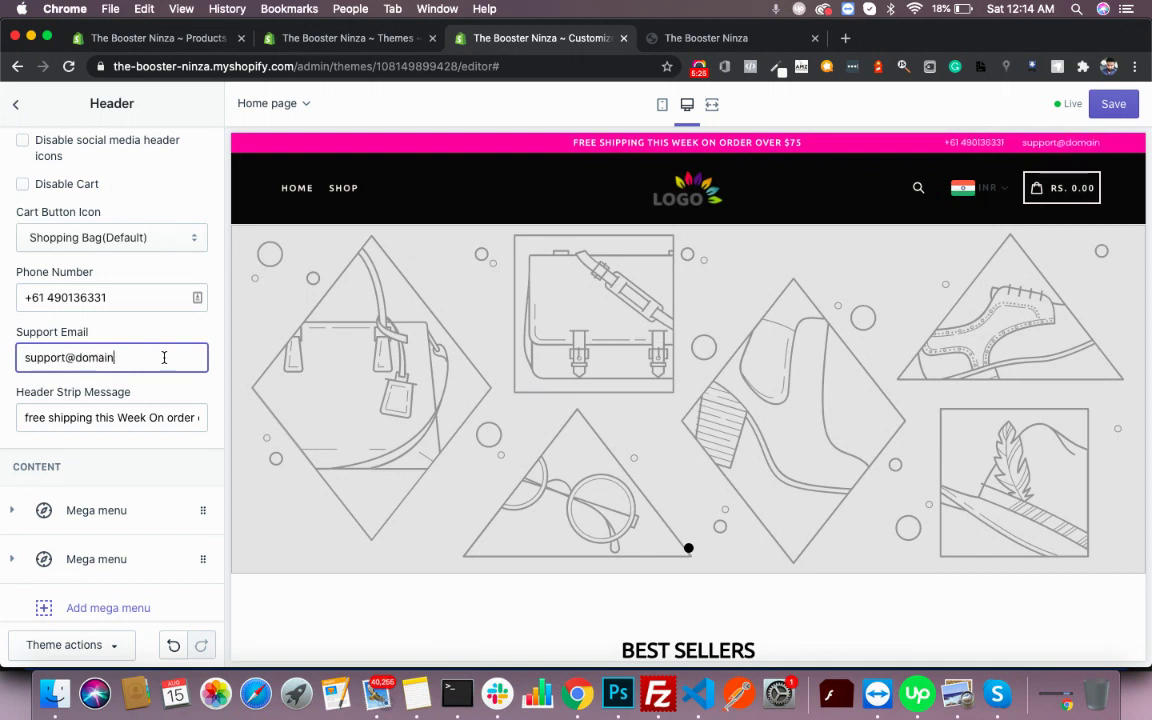
text(.com)
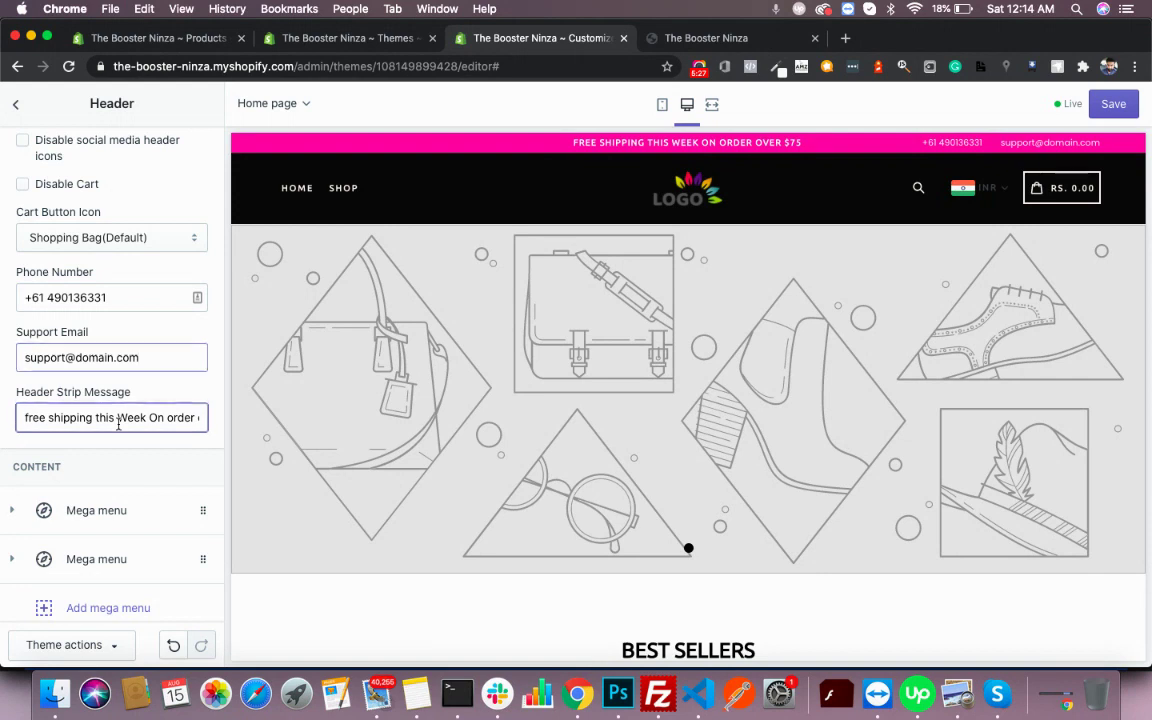
scroll(100, 438, up, 10)
scroll(118, 429, up, 2)
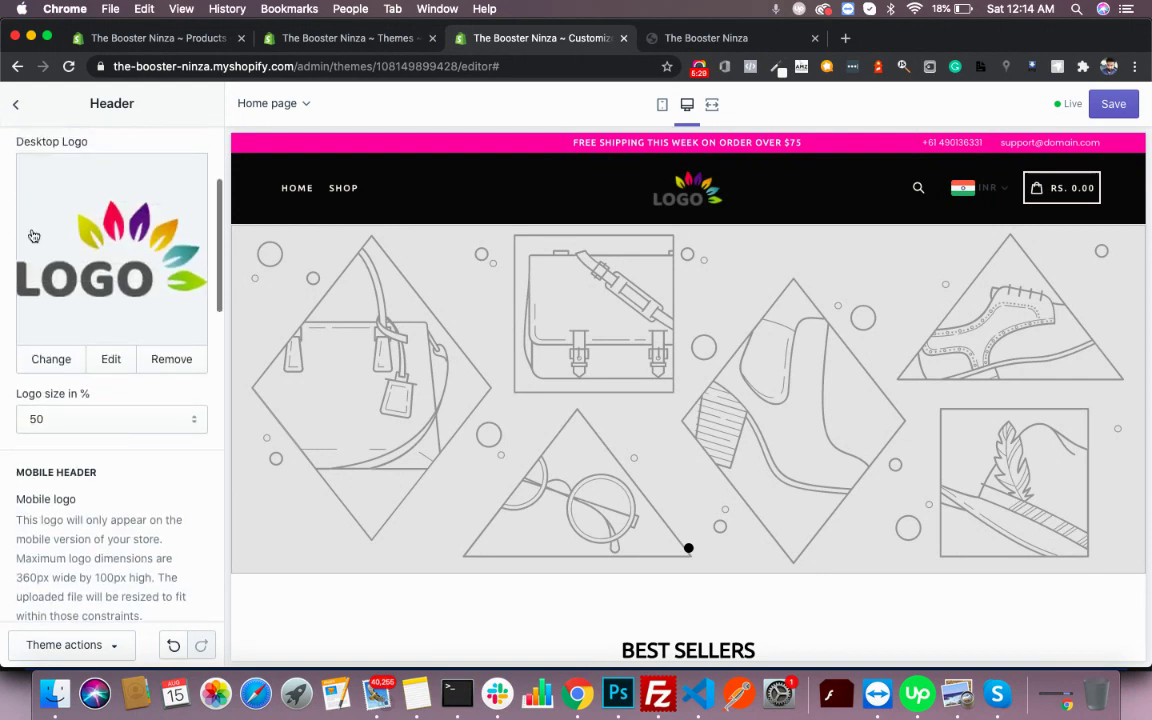
click(20, 103)
- Save the header changes and set the theme's Header Background colour to white (#FFFFFF)
click(1116, 104)
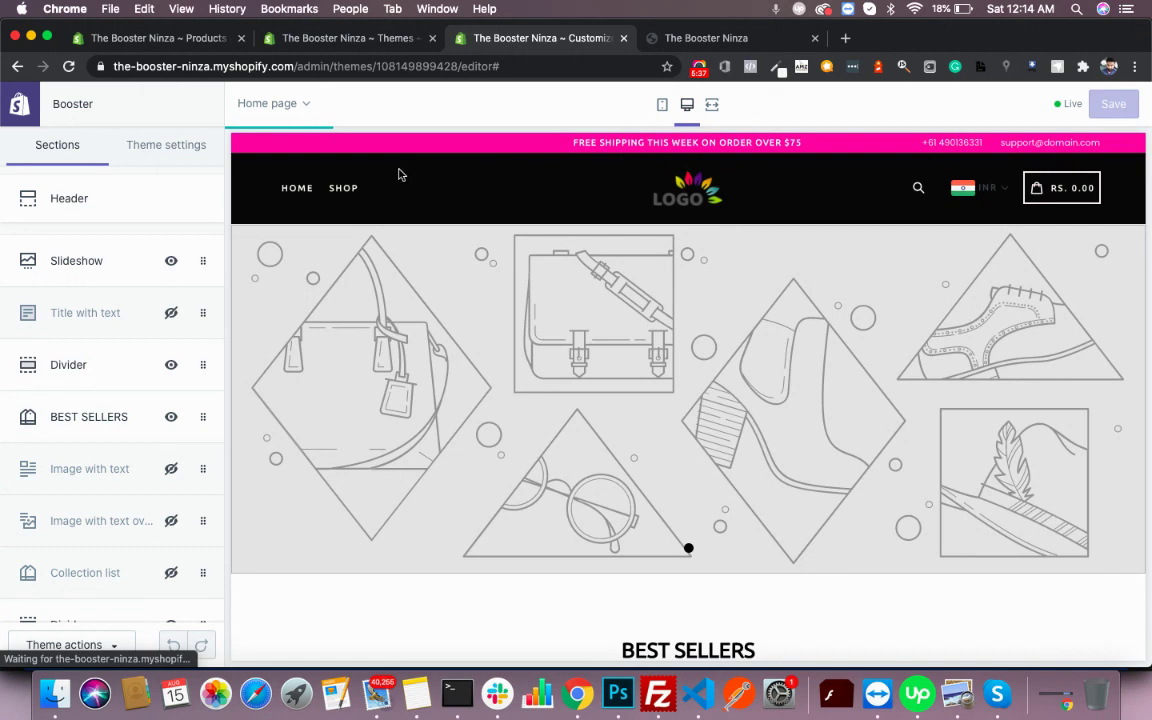
click(122, 147)
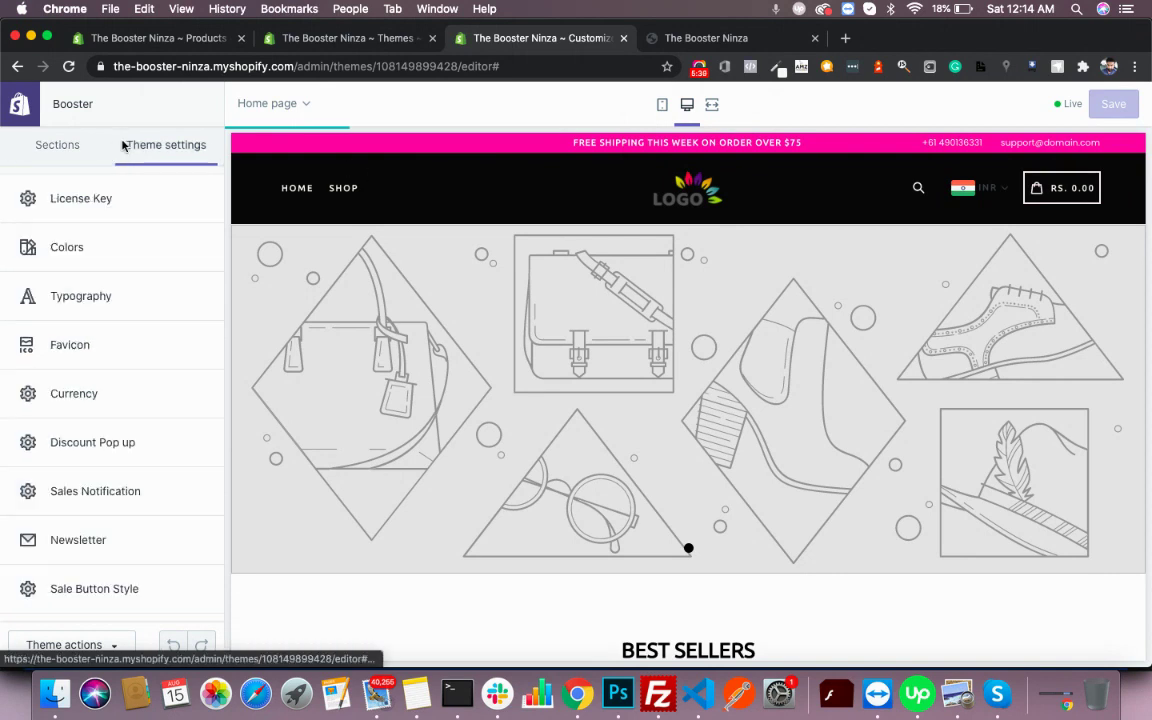
click(111, 245)
click(31, 345)
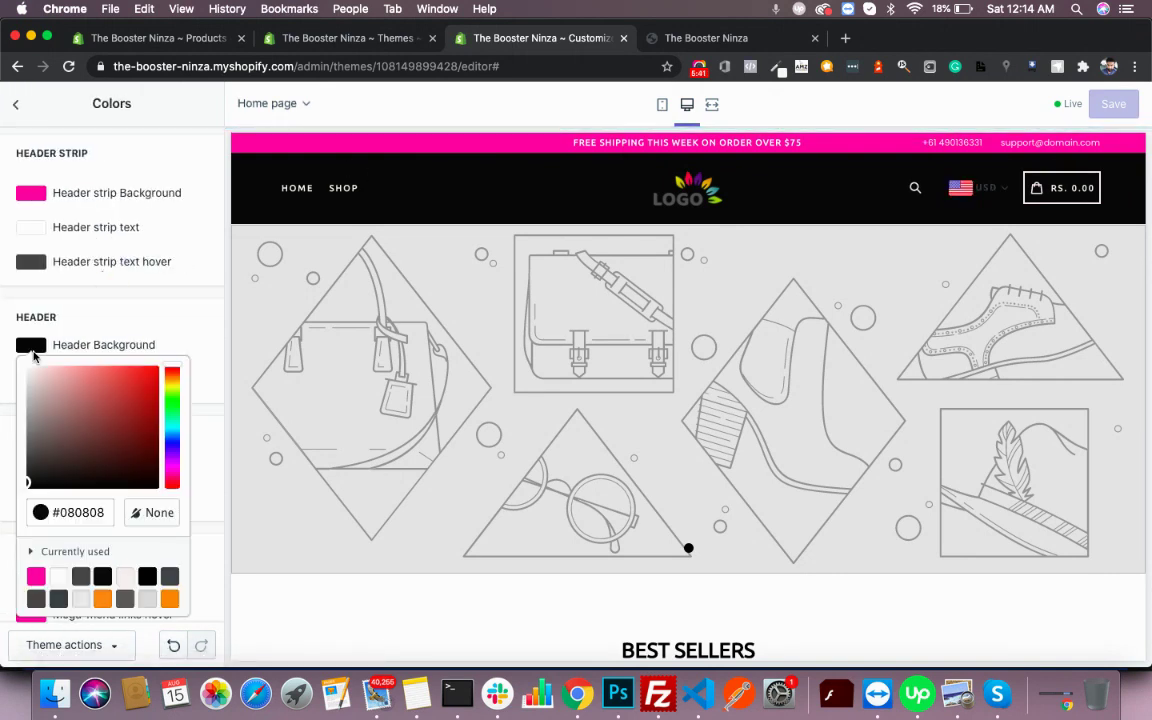
scroll(80, 500, down, 3)
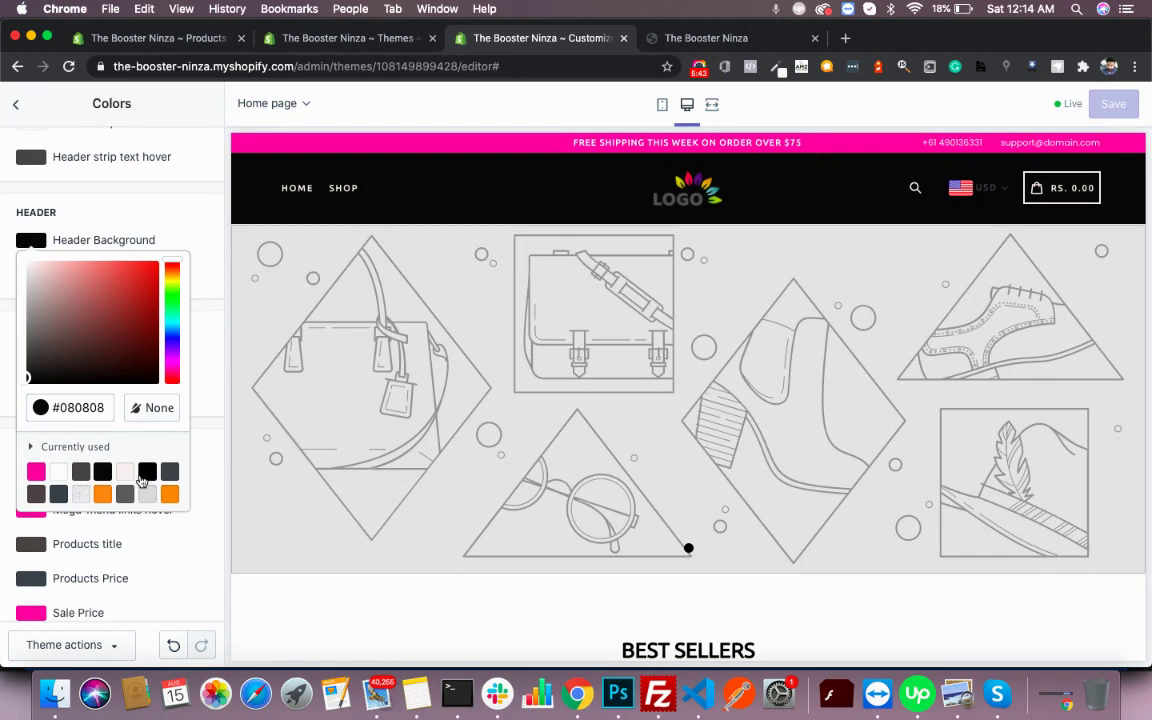
click(58, 472)
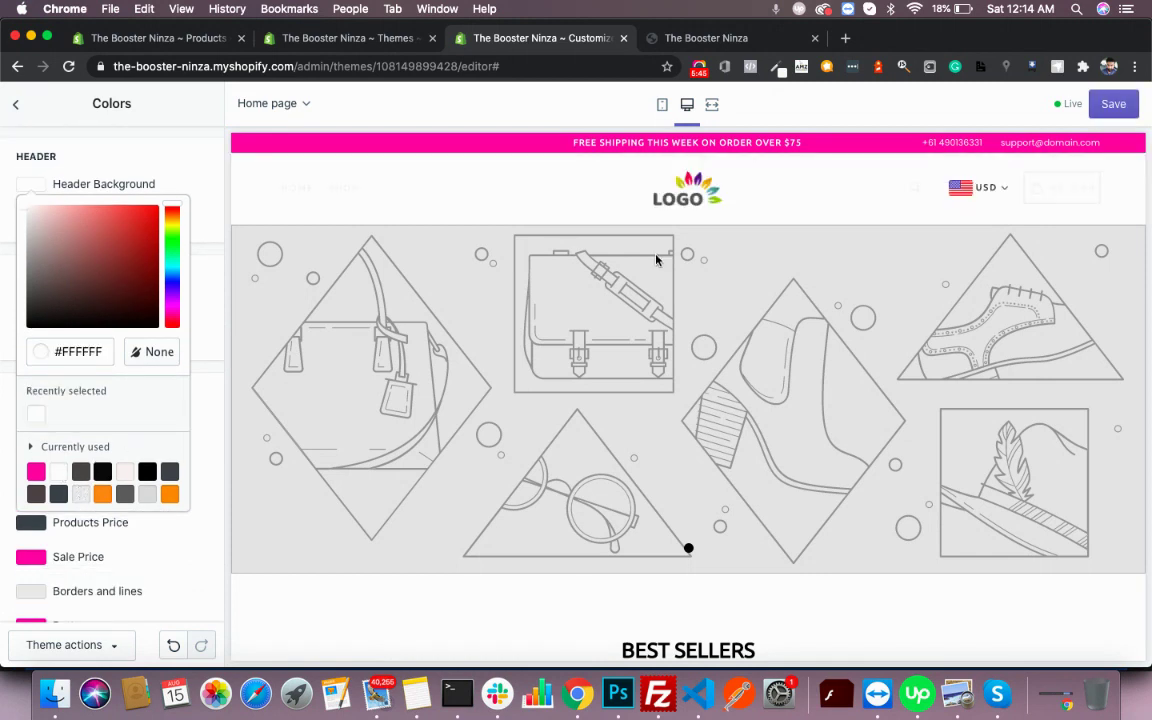
click(209, 193)
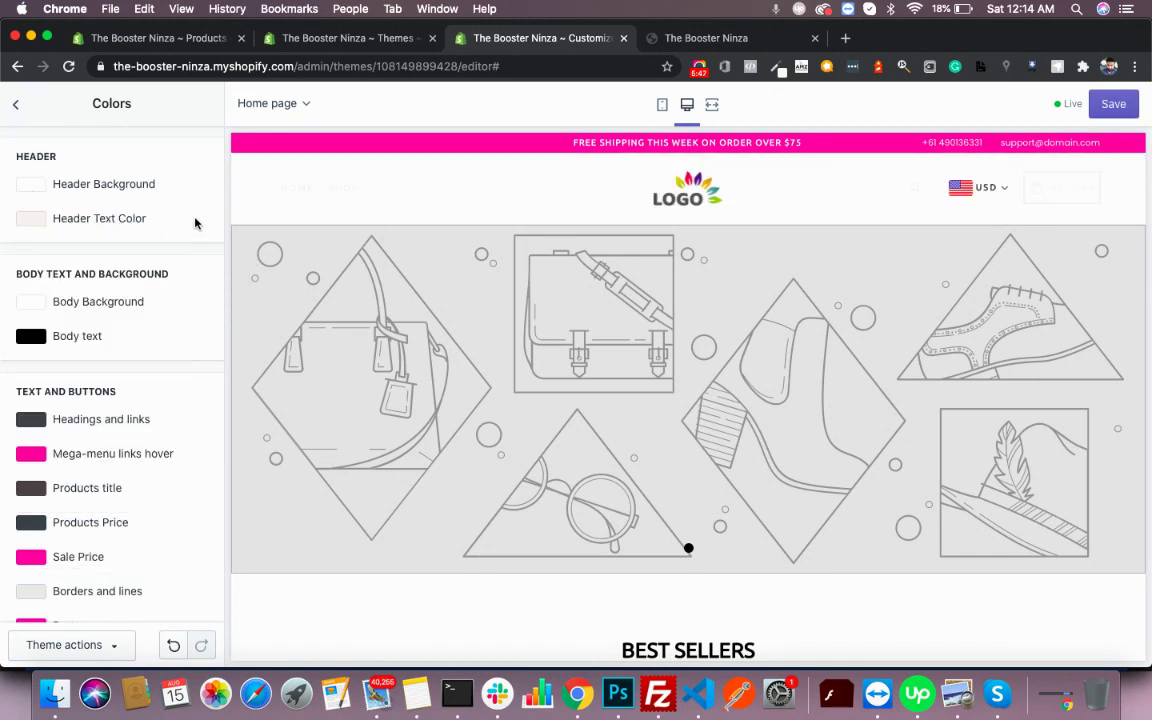
- Set the Header Text Color to black (#000000)
scroll(159, 327, down, 1)
scroll(159, 324, up, 1)
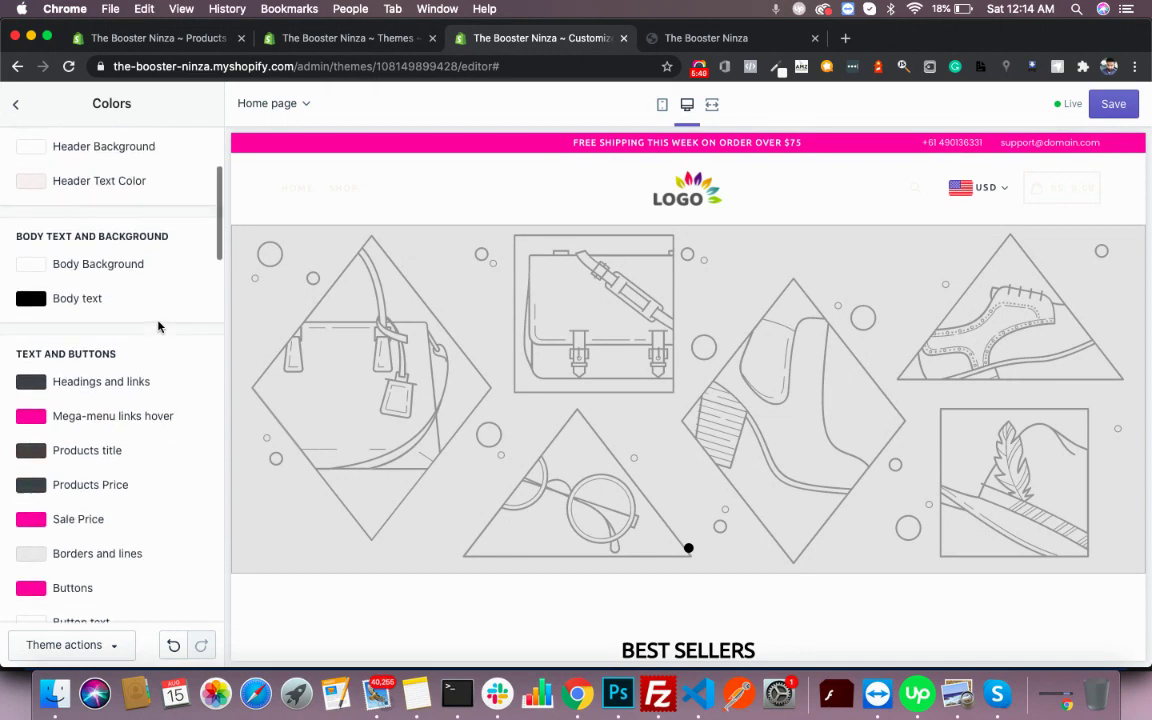
scroll(110, 295, up, 3)
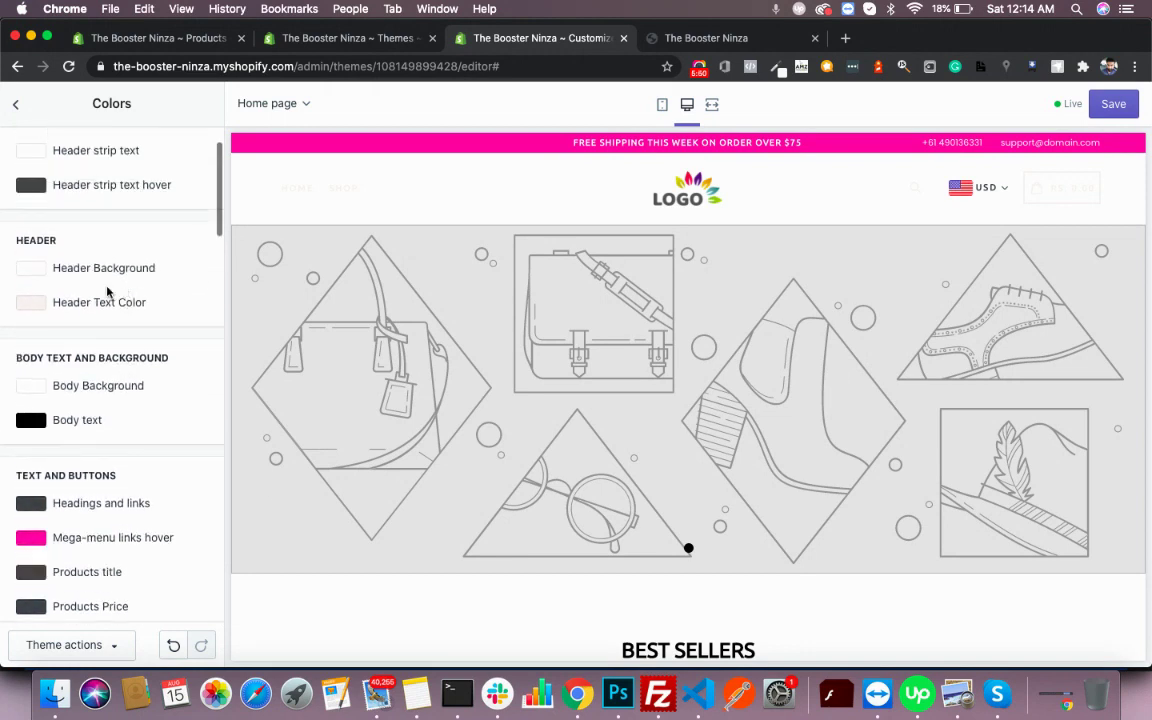
click(33, 303)
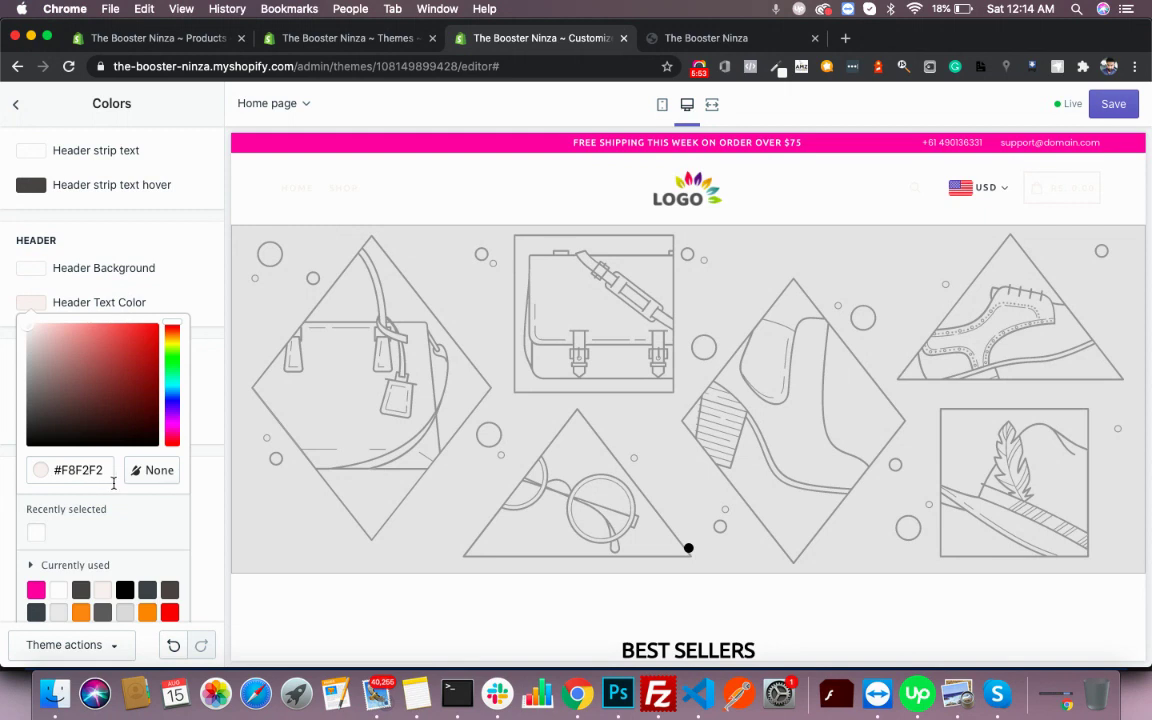
scroll(113, 483, down, 1)
click(124, 559)
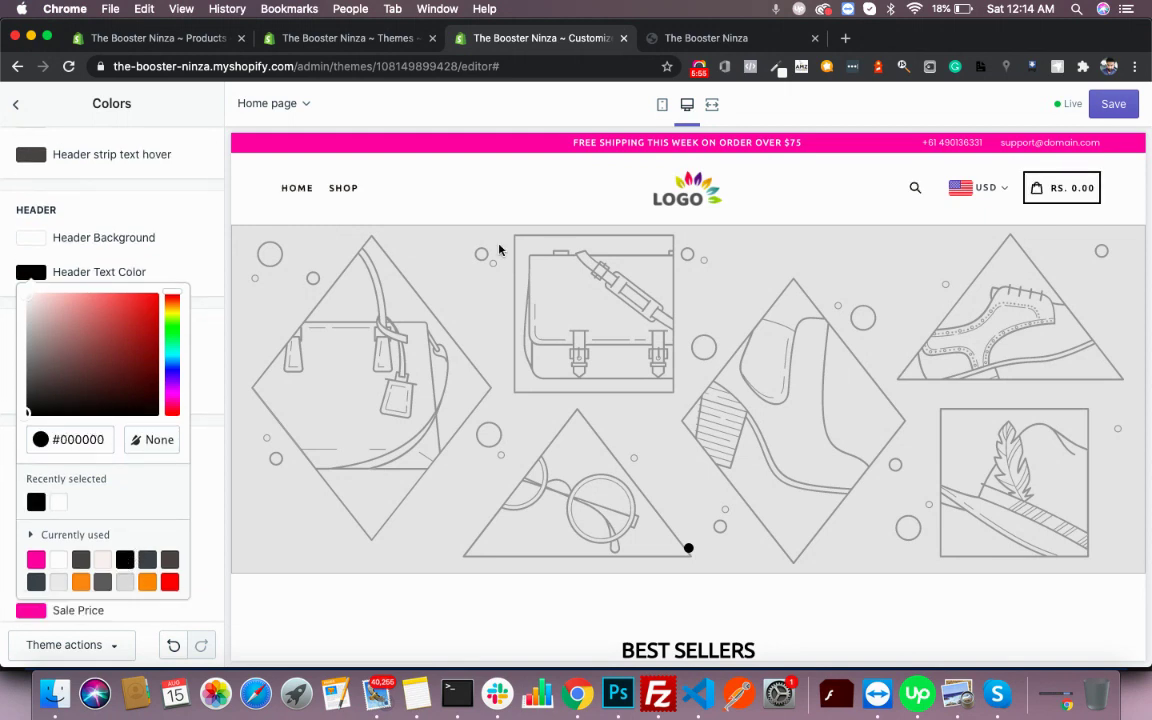
click(211, 259)
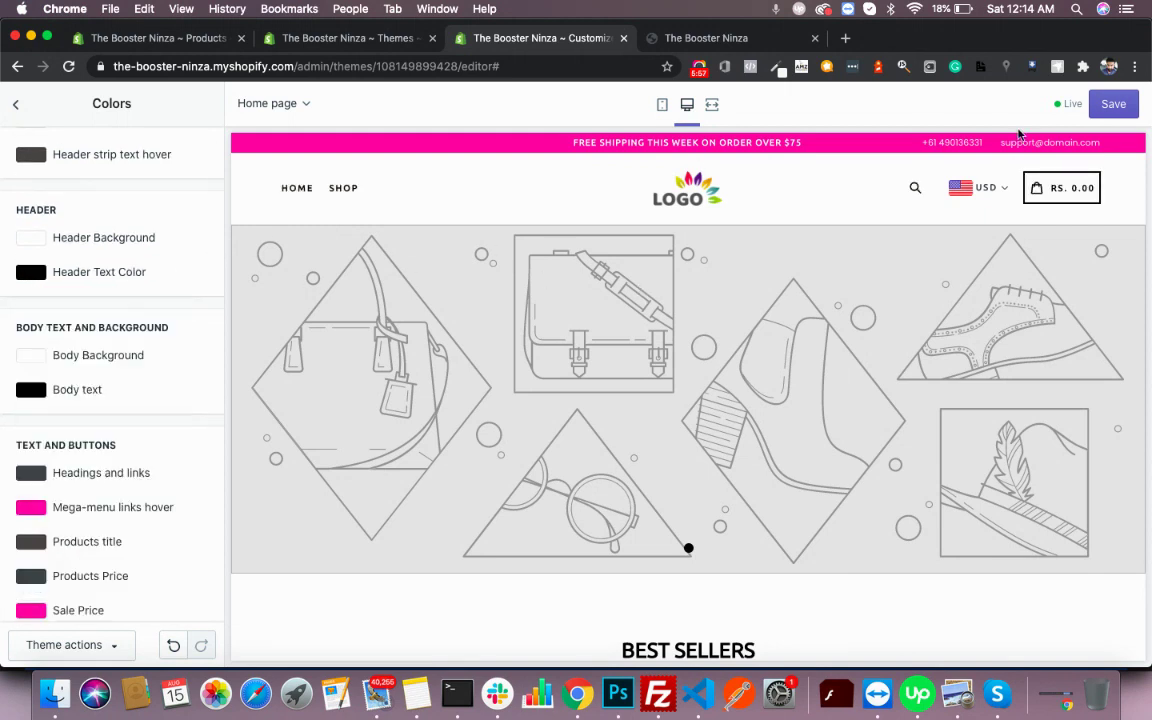
scroll(936, 429, down, 15)
- Save the colours, then change the Header strip Background from pink to blue #4284F0 and save
click(1112, 106)
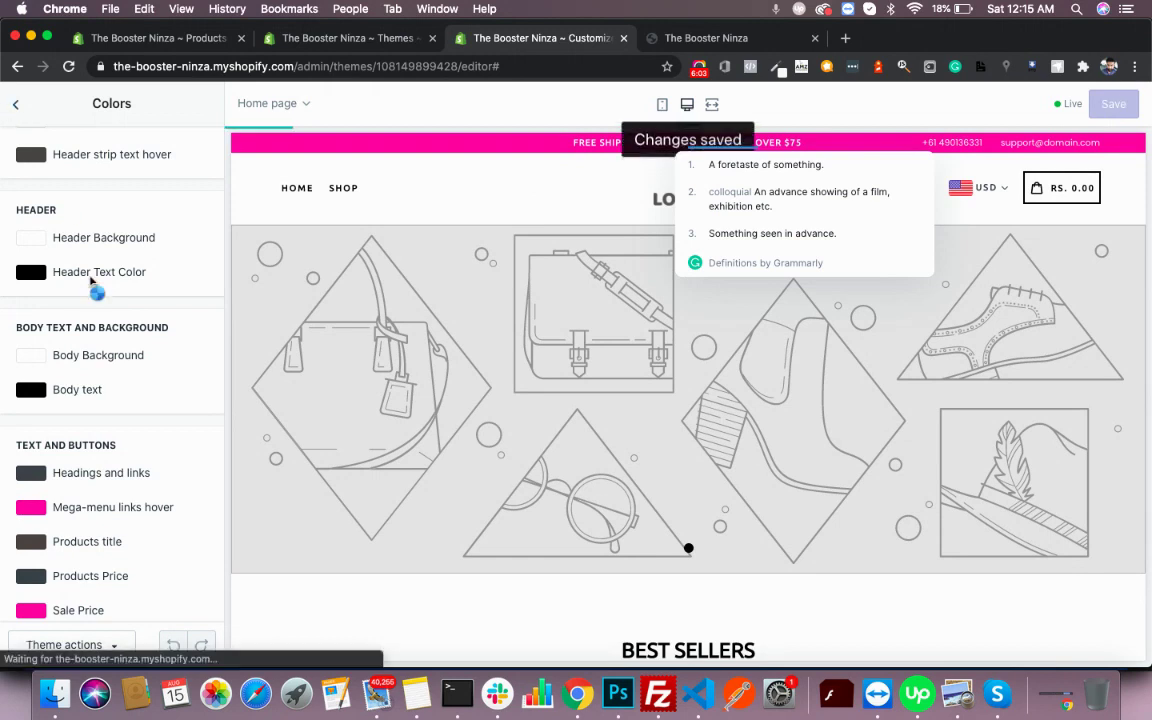
scroll(95, 290, up, 2)
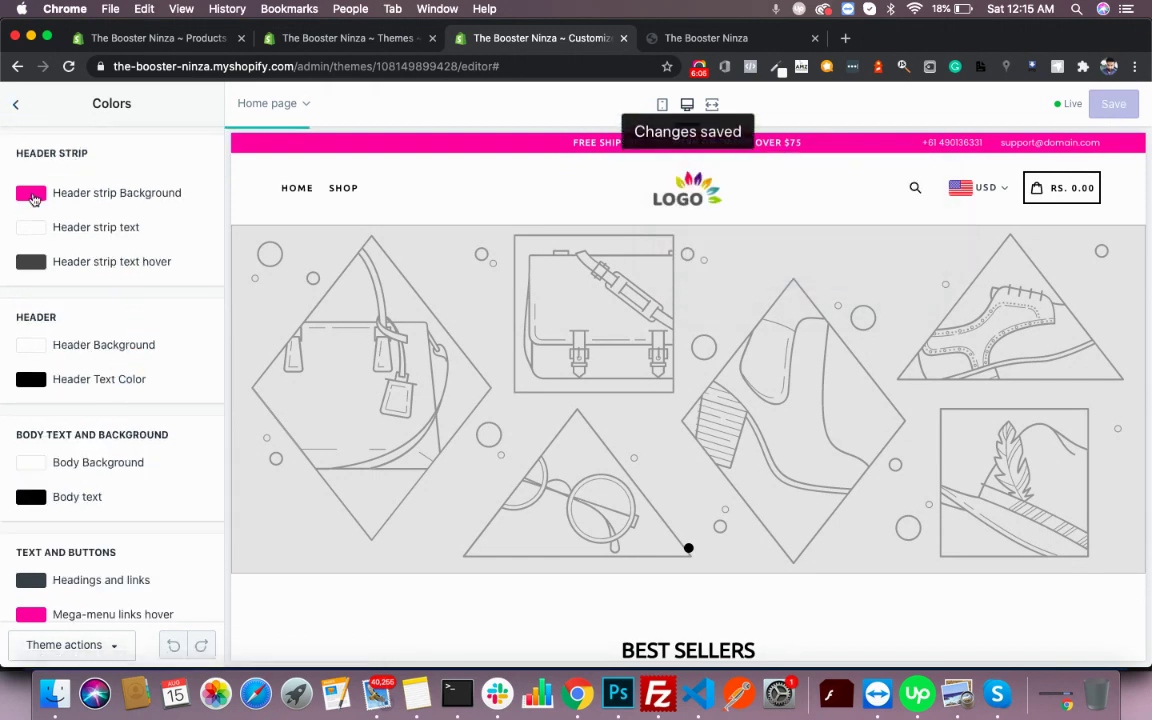
click(29, 195)
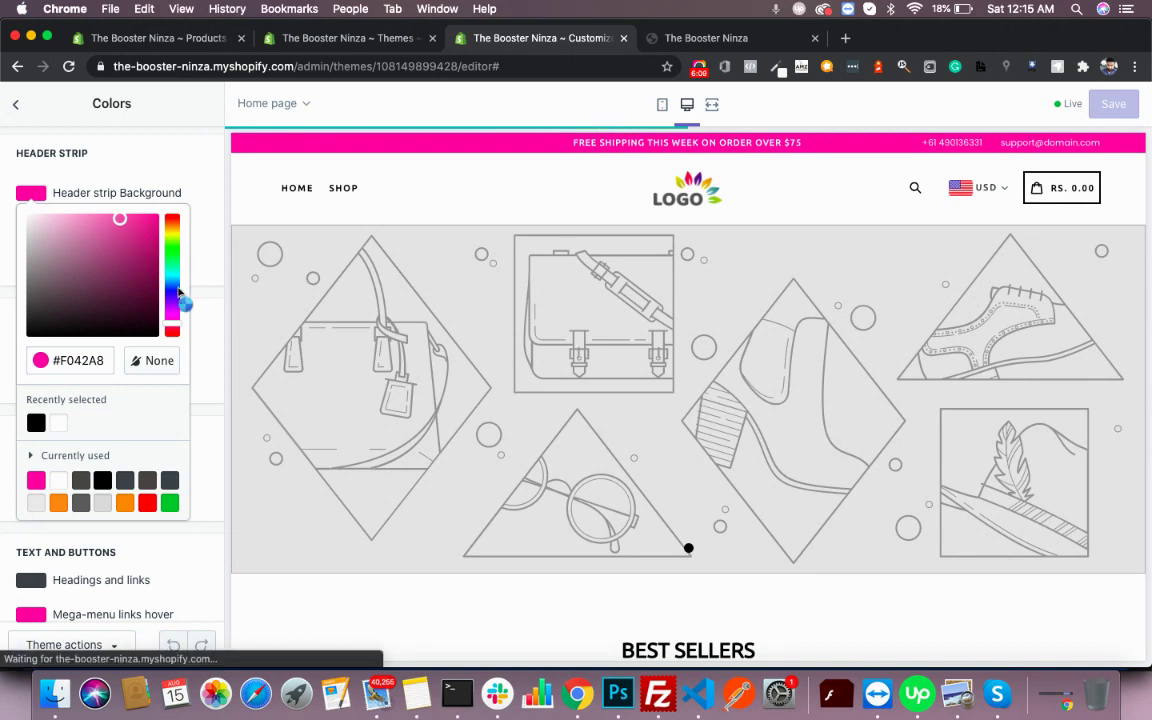
drag(179, 291, 175, 285)
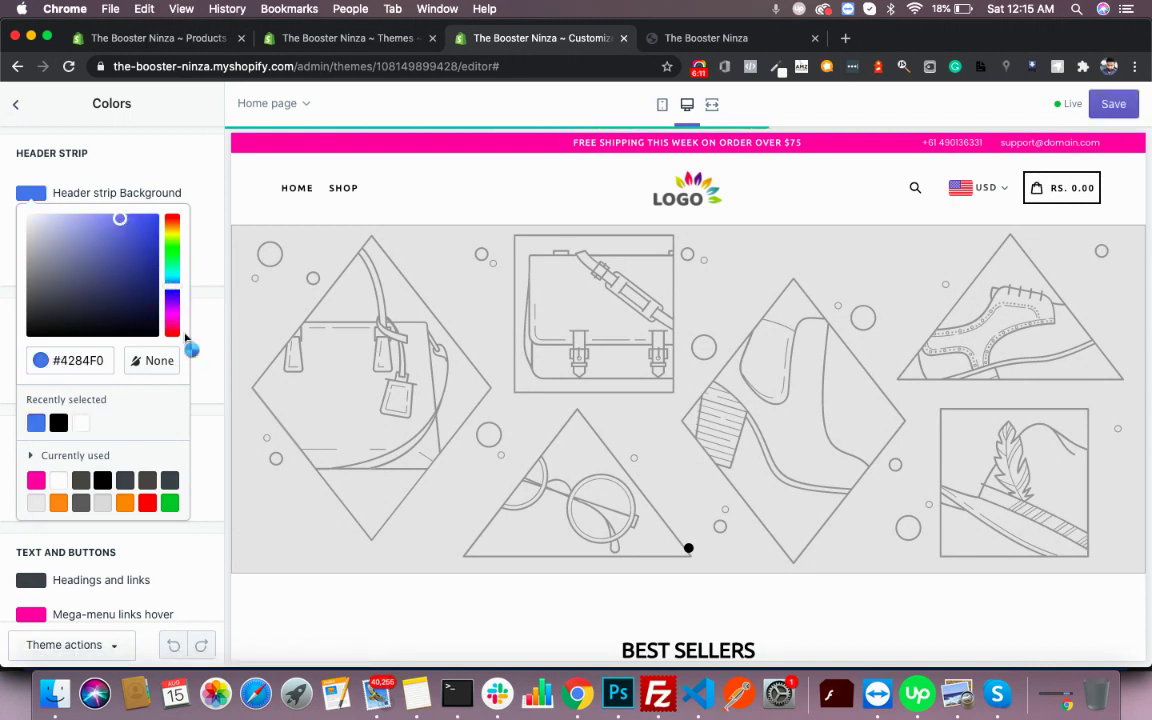
click(186, 181)
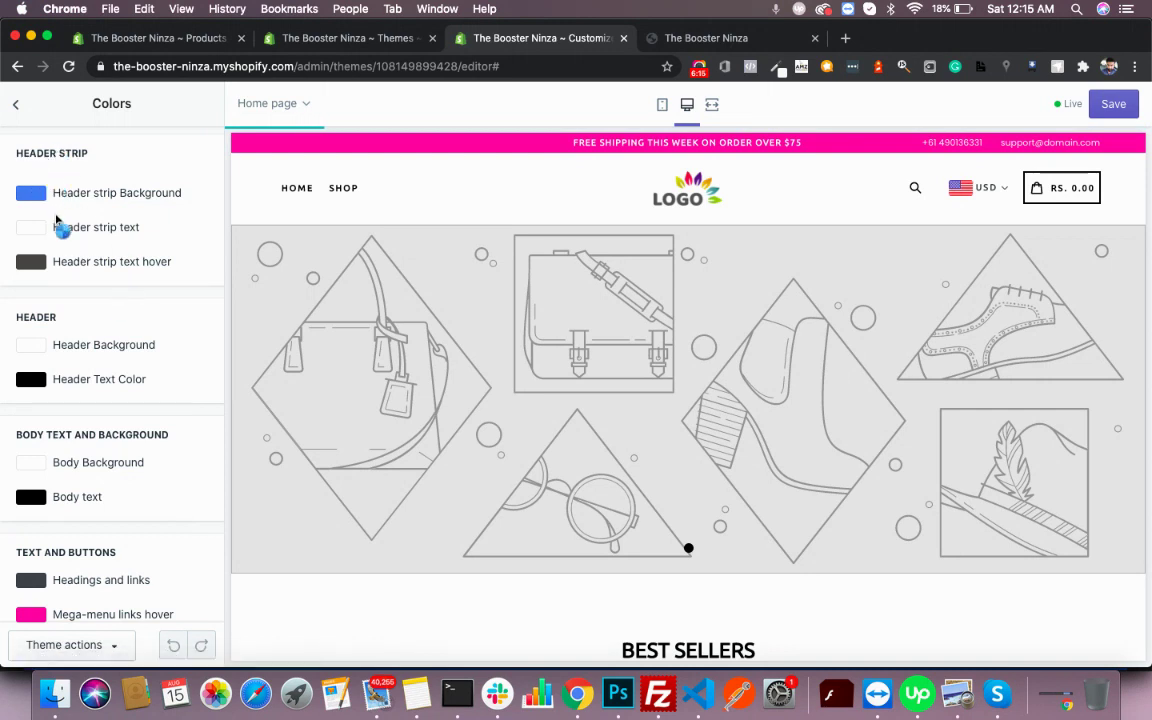
click(1115, 104)
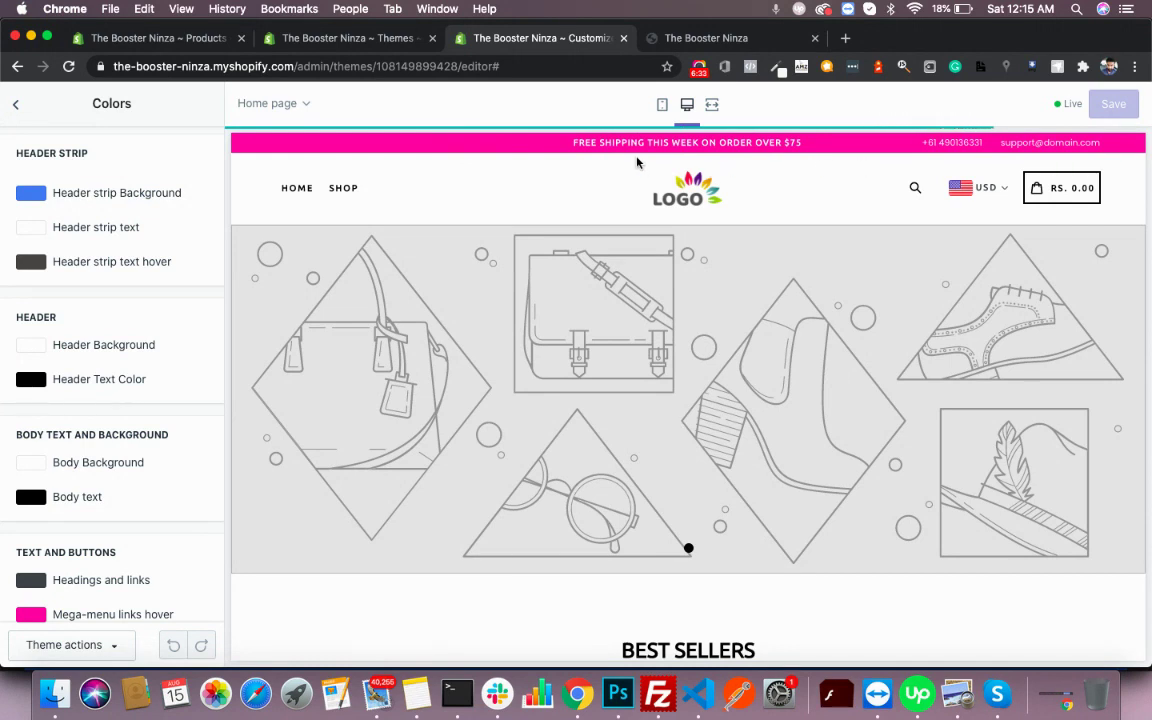
- Go back to the theme settings list
scroll(685, 237, down, 1)
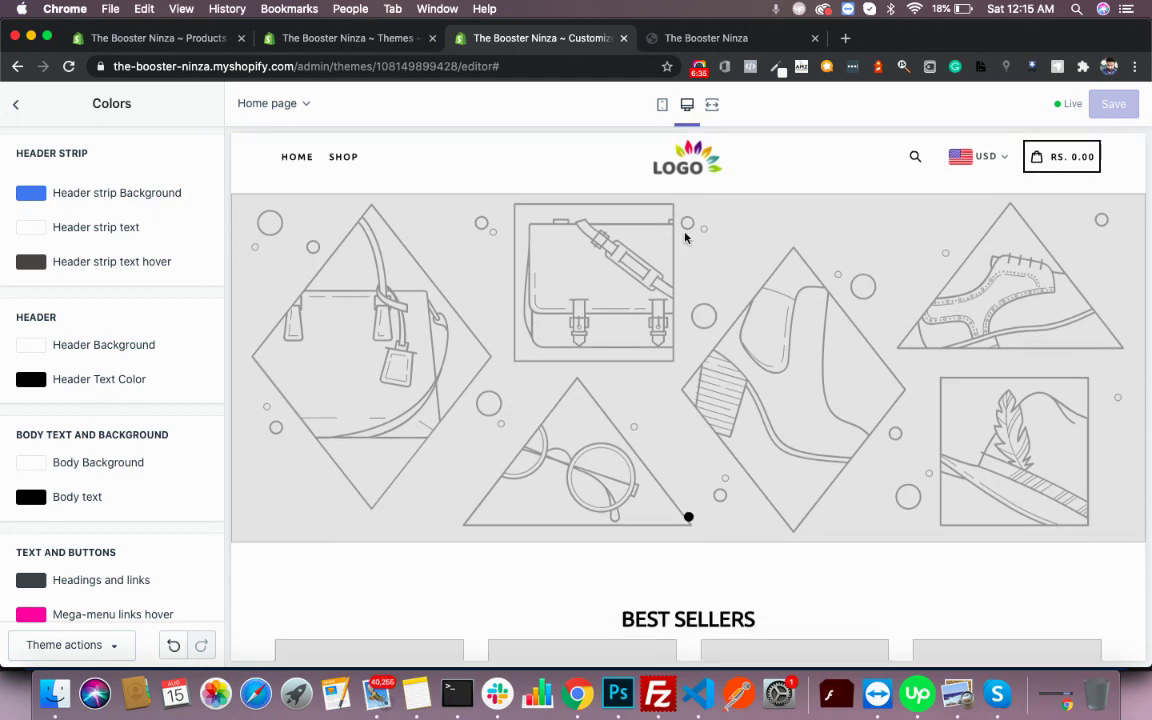
scroll(685, 237, up, 1)
click(16, 104)
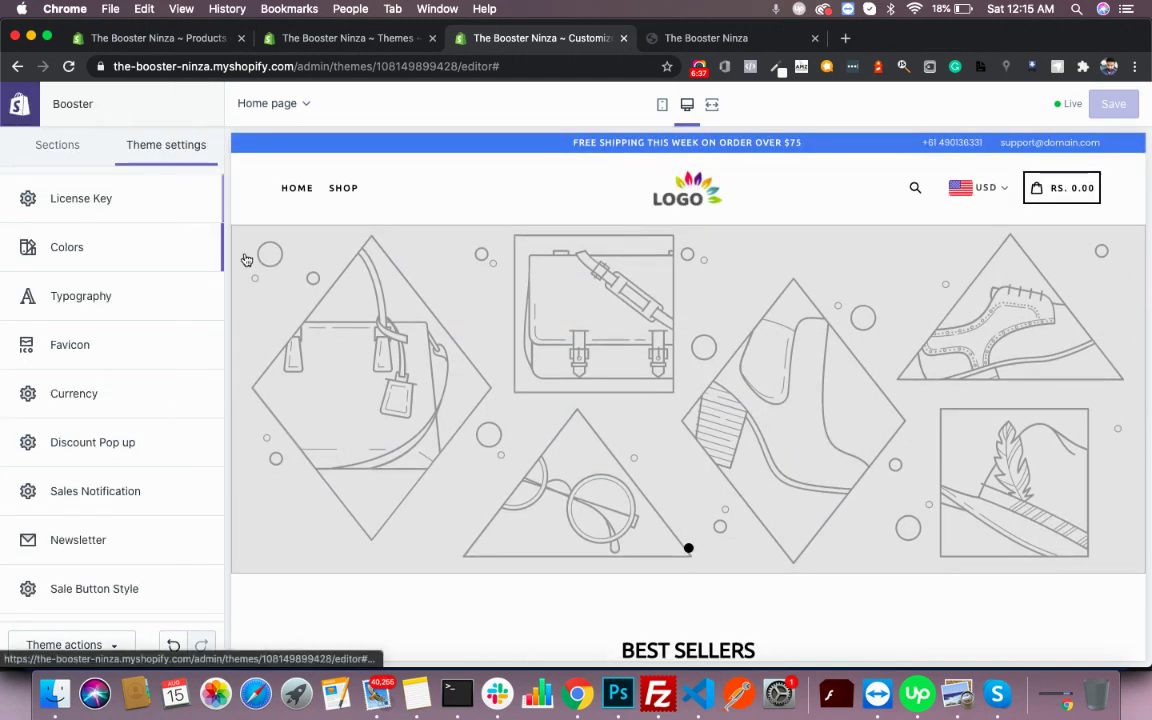
scroll(594, 386, down, 10)
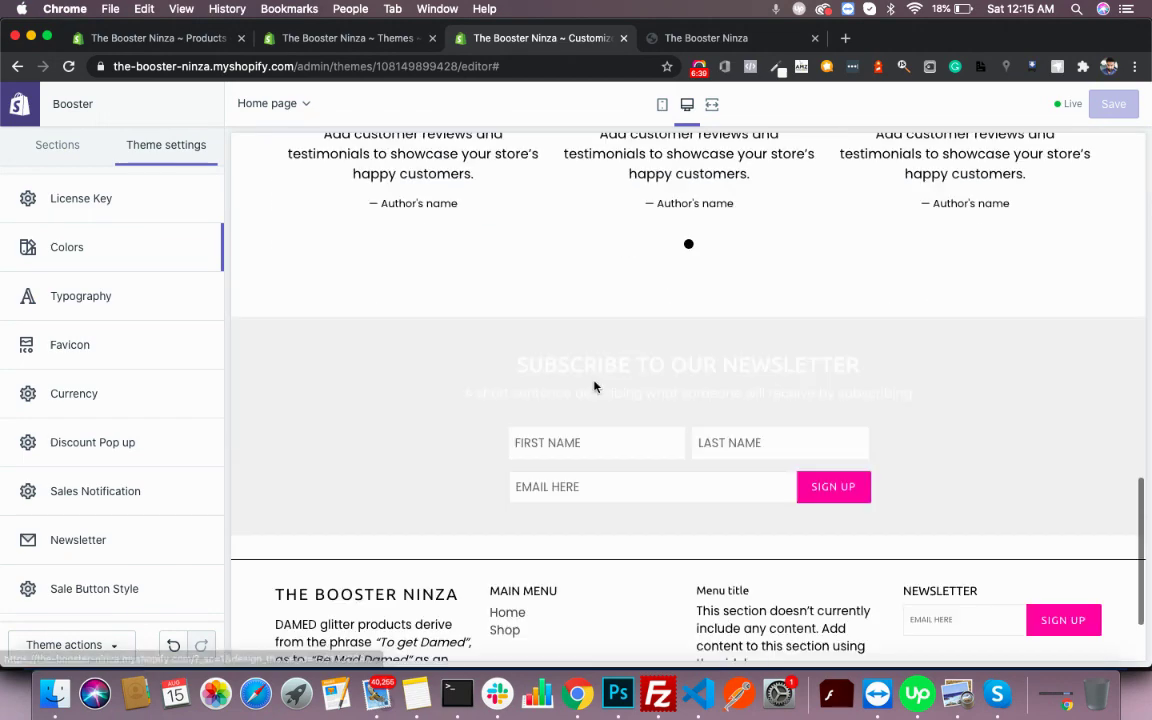
scroll(595, 388, up, 20)
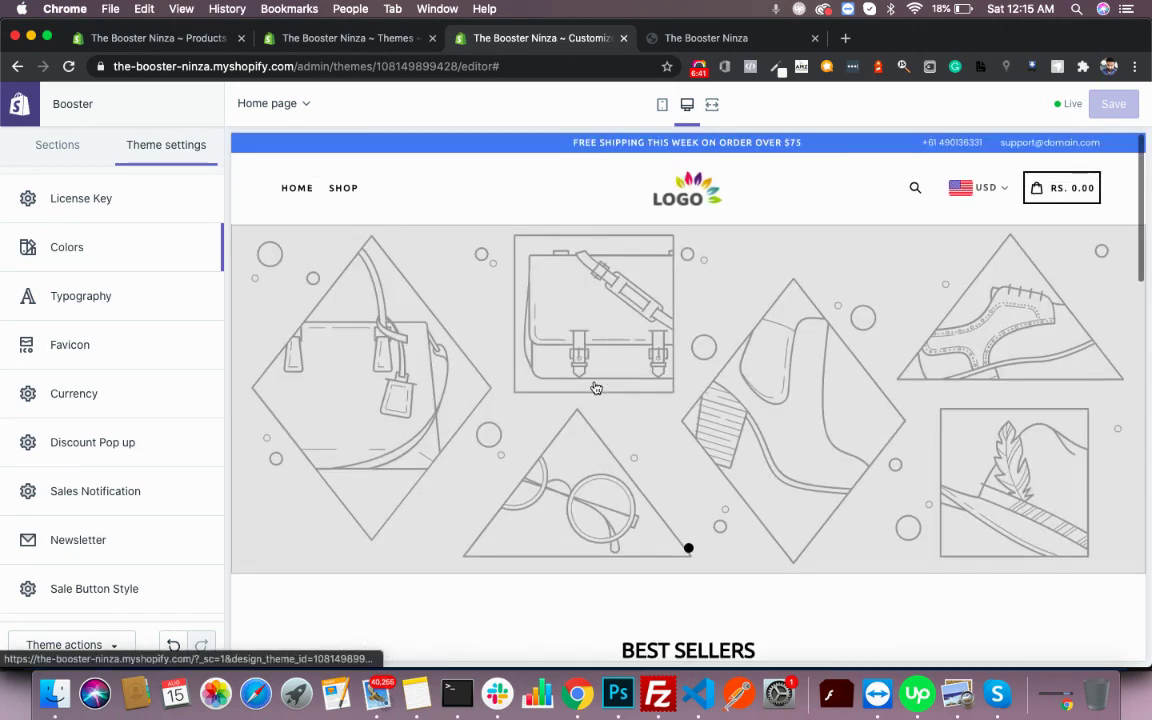
- Choose the laptop-and-devices picture for the Slideshow's Image slide
click(70, 142)
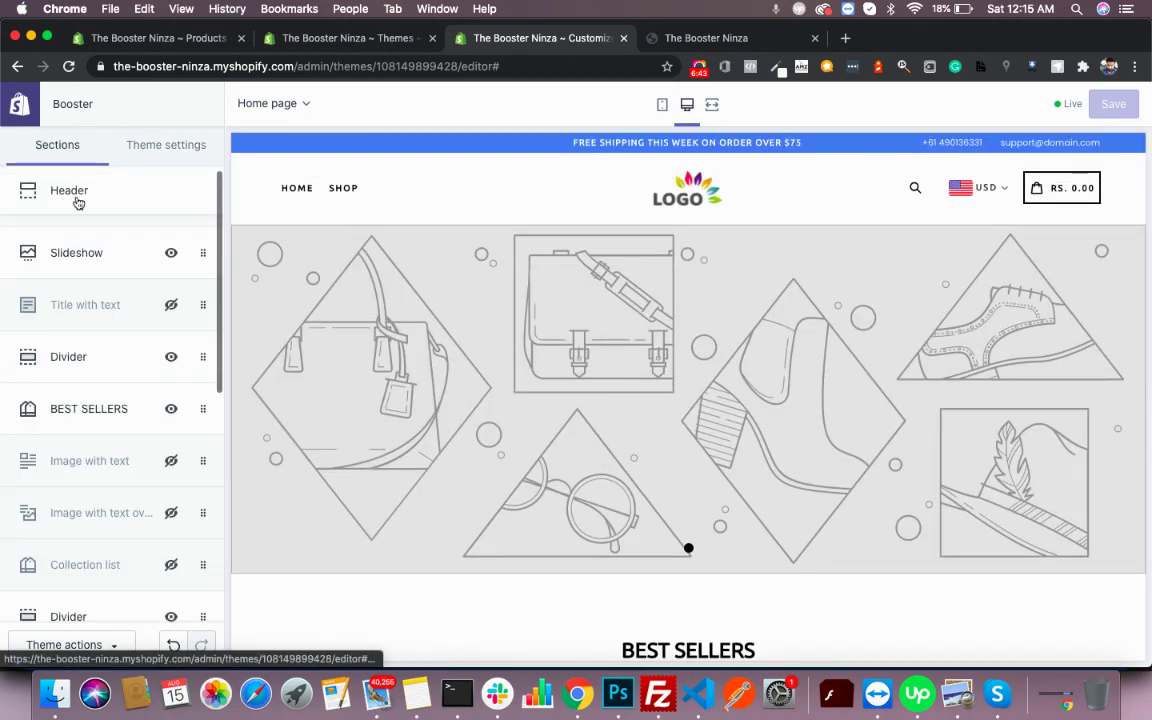
click(77, 250)
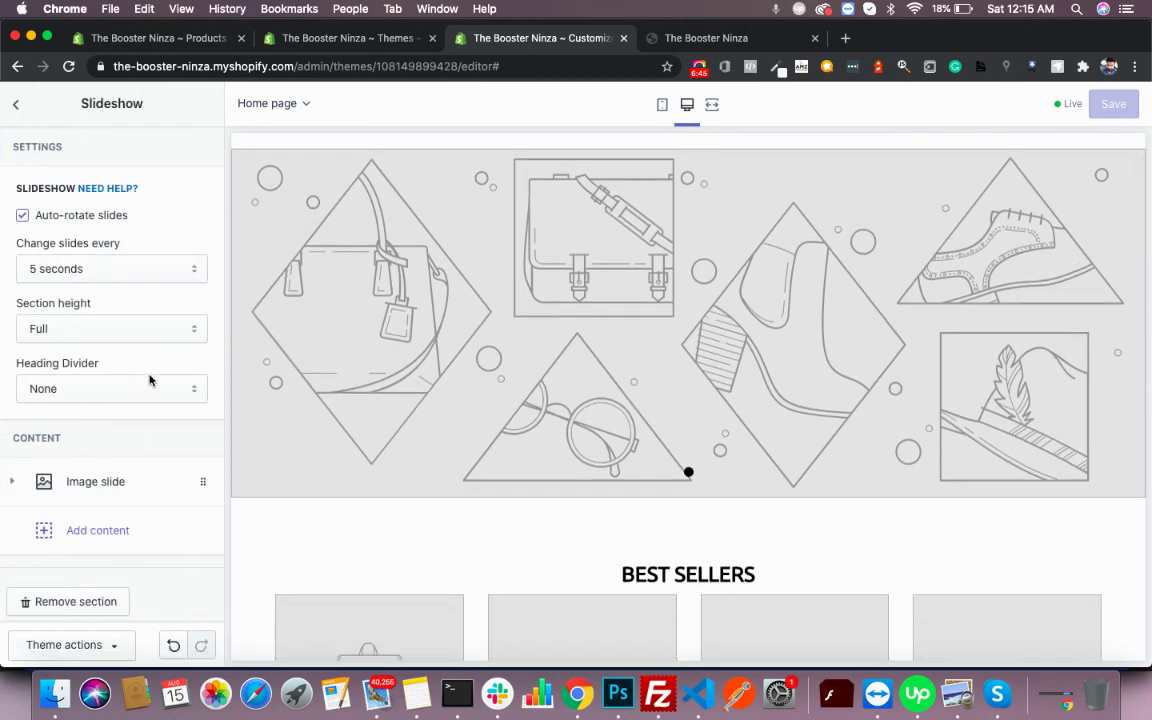
click(95, 481)
scroll(110, 420, down, 5)
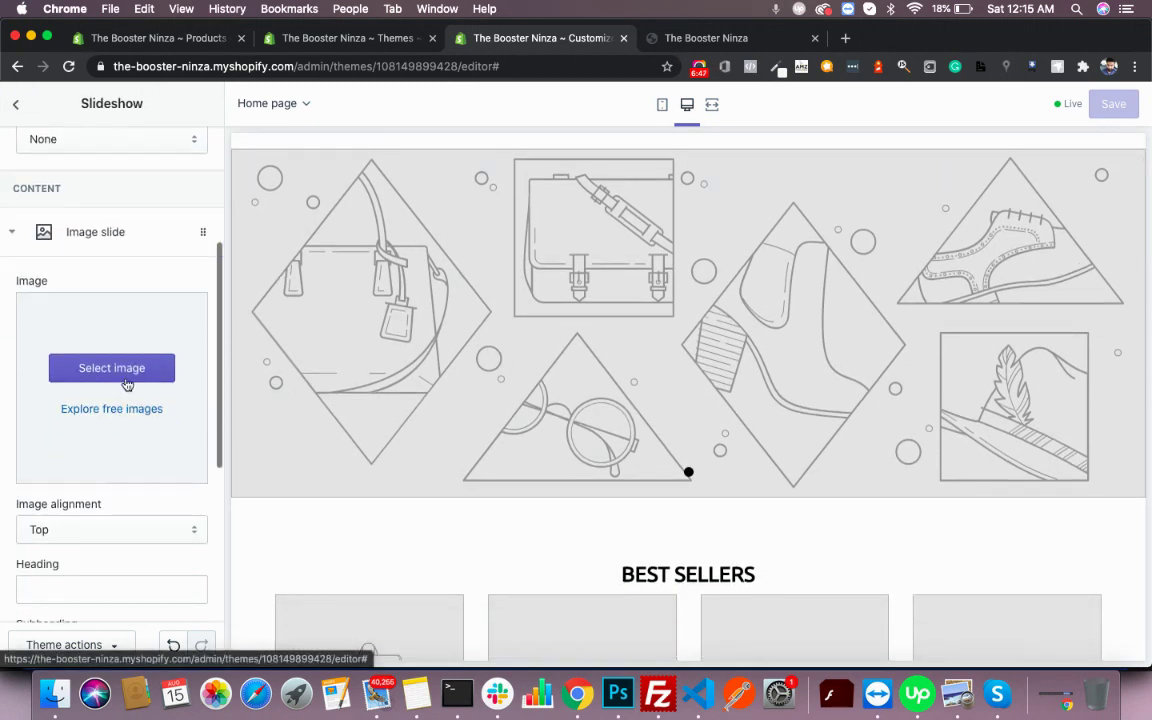
click(112, 368)
click(140, 312)
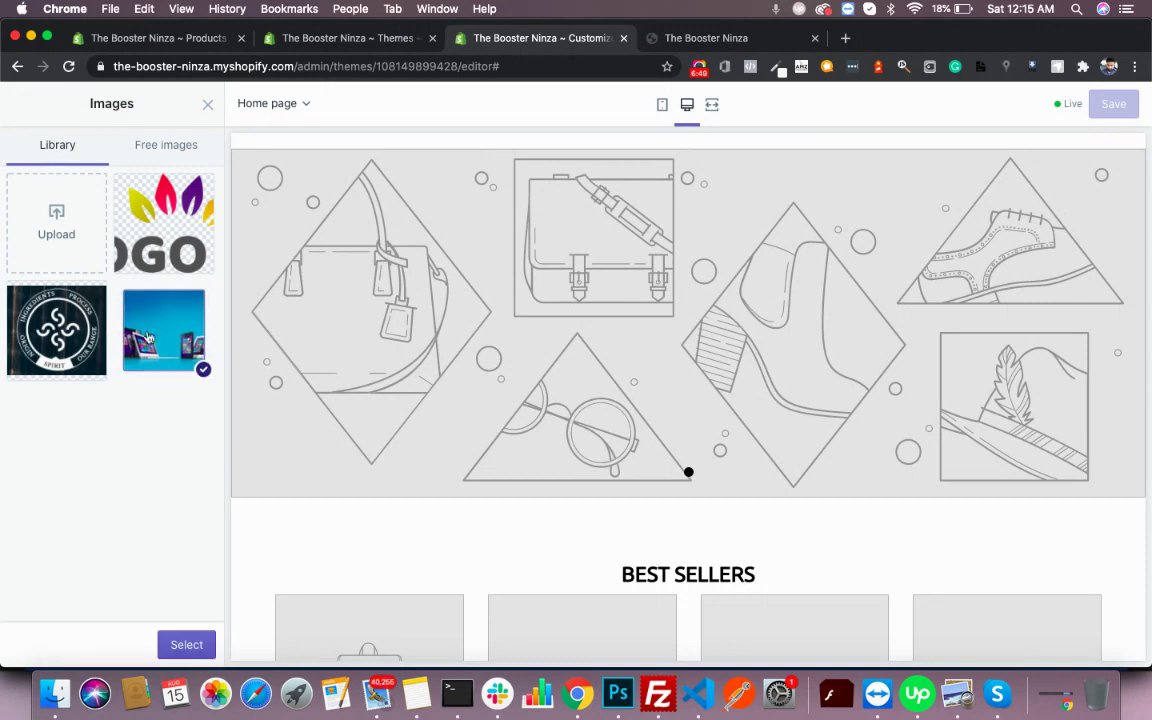
click(186, 645)
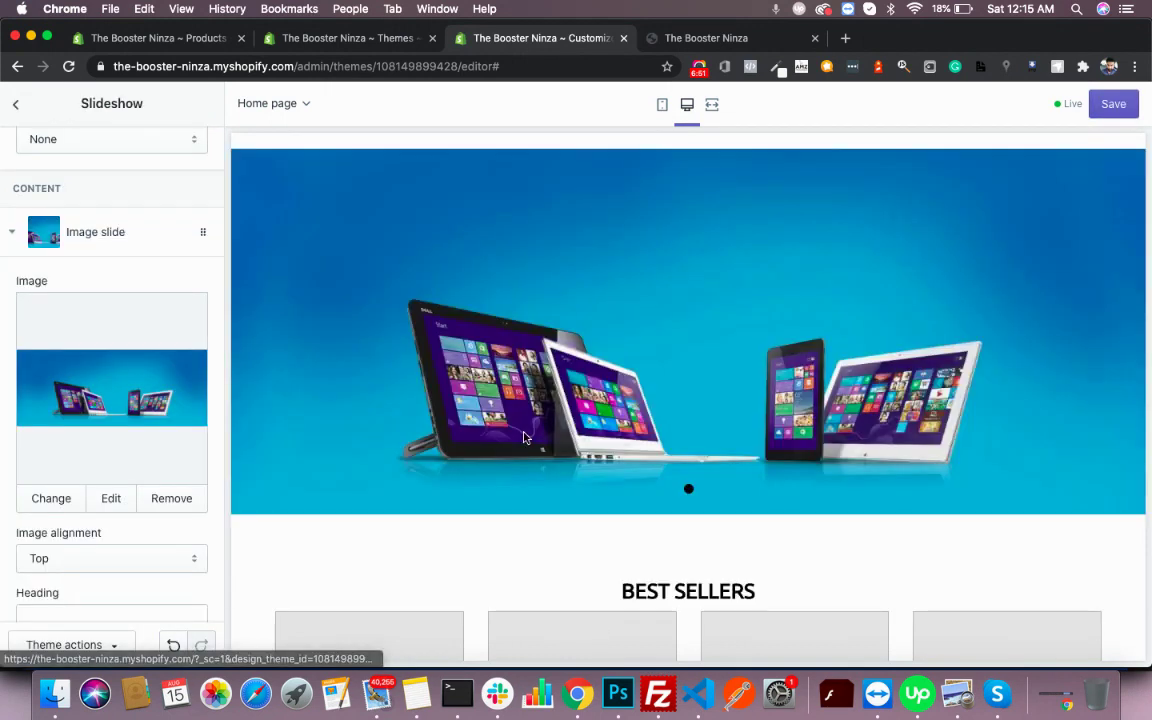
- Save the theme and return to the homepage sections list
scroll(524, 437, down, 3)
scroll(526, 420, up, 3)
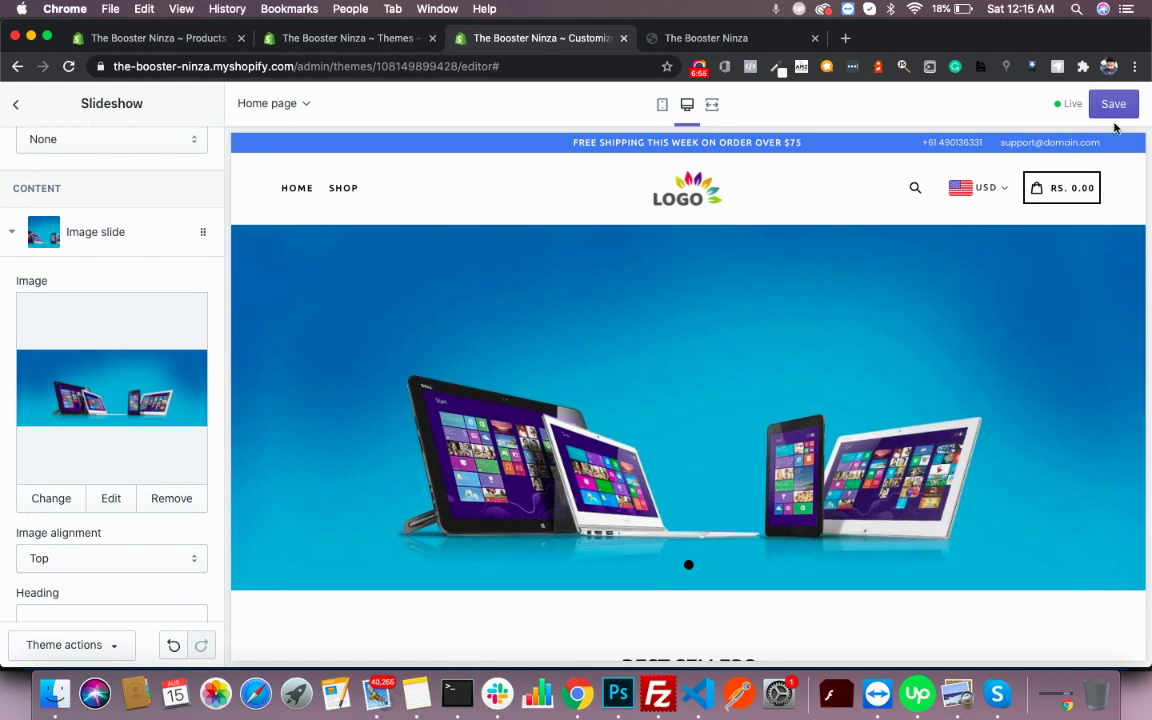
click(1115, 104)
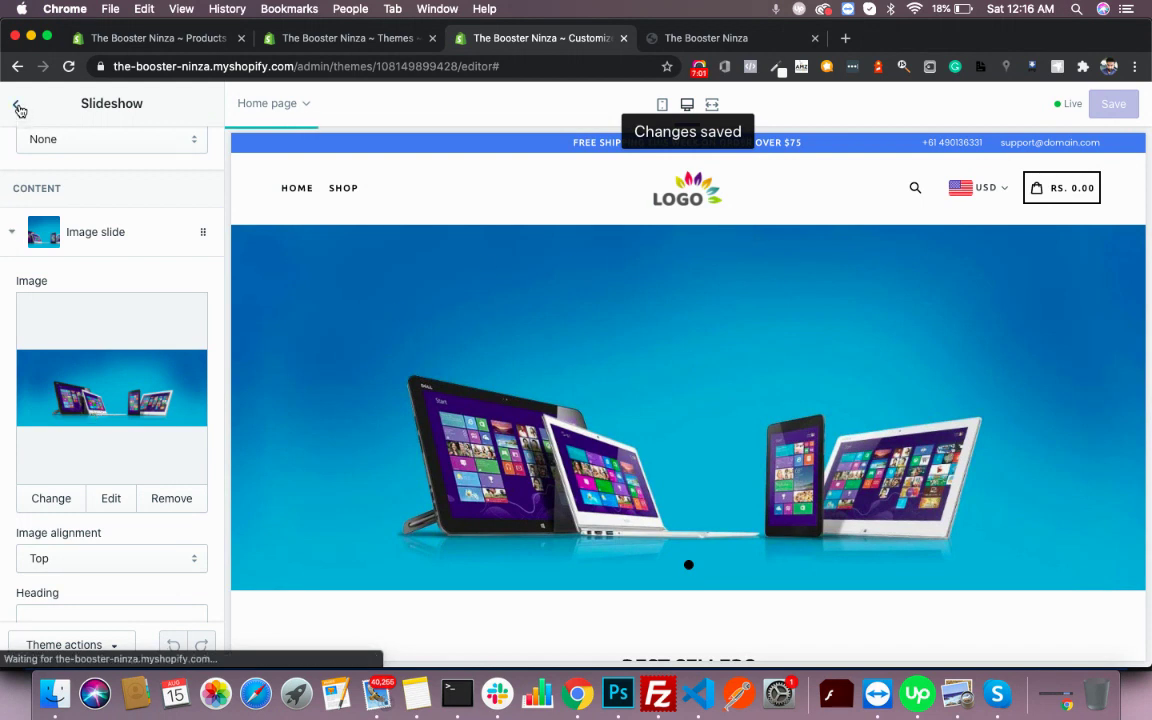
click(19, 109)
scroll(403, 407, down, 8)
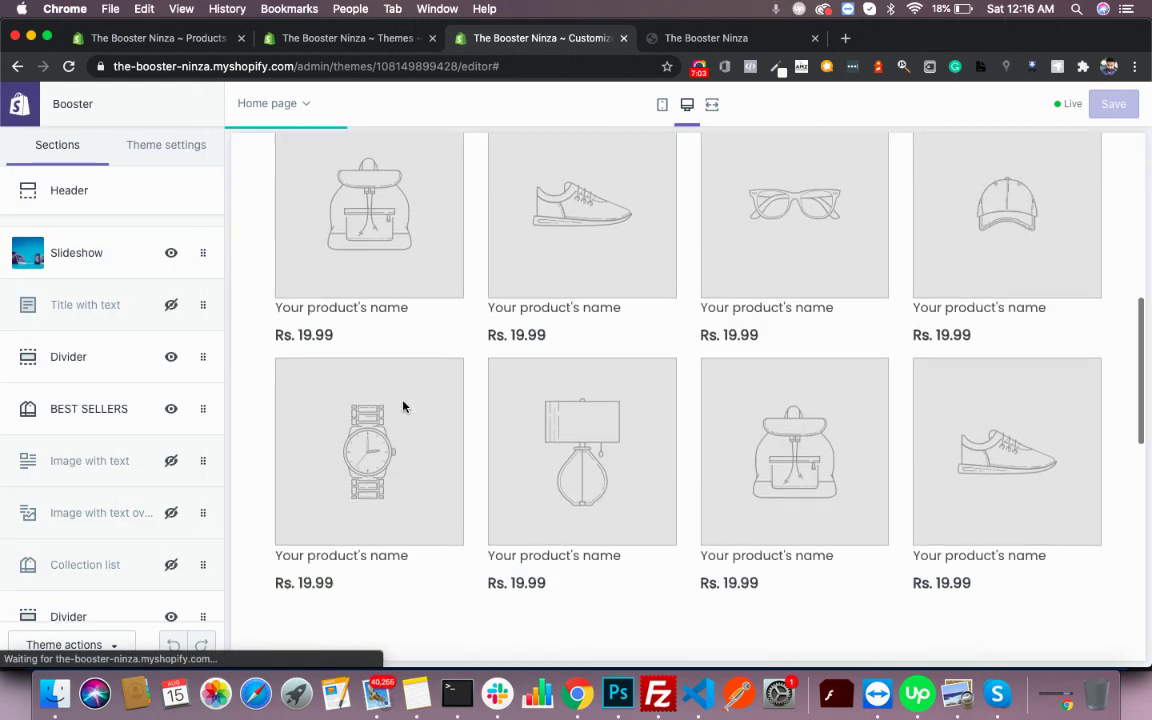
scroll(403, 407, down, 8)
scroll(403, 407, up, 10)
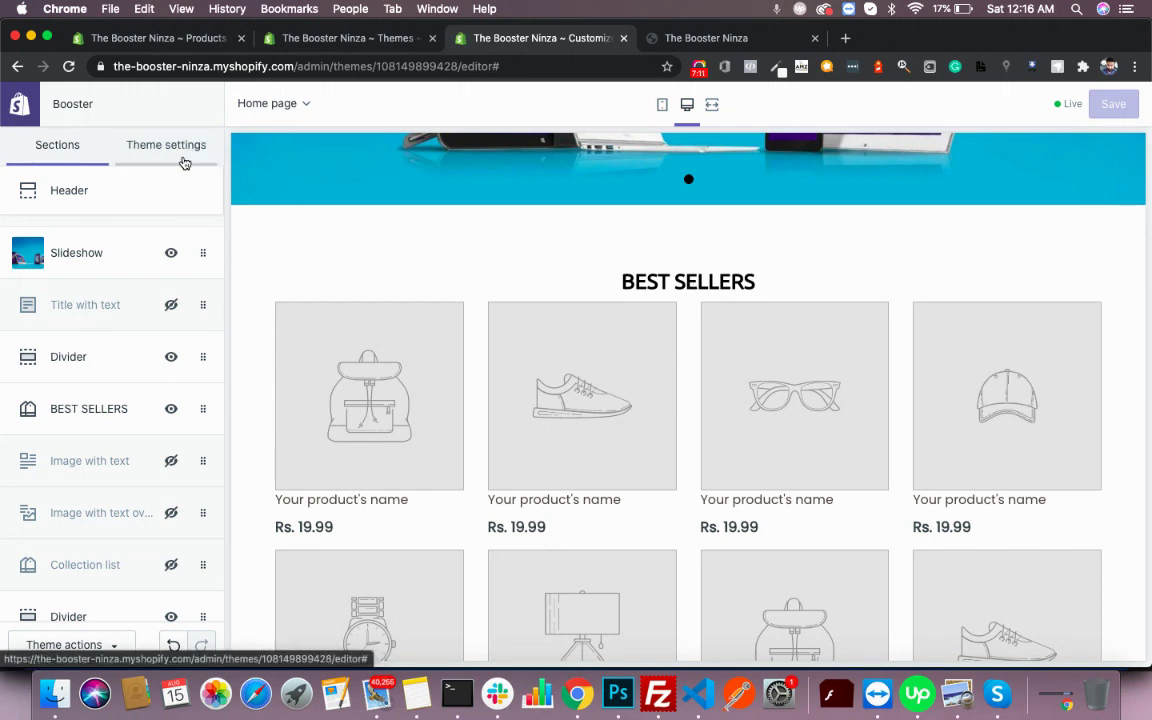
- View the All products list in the admin: test 2, test 3, test 4 and Test Product
click(320, 44)
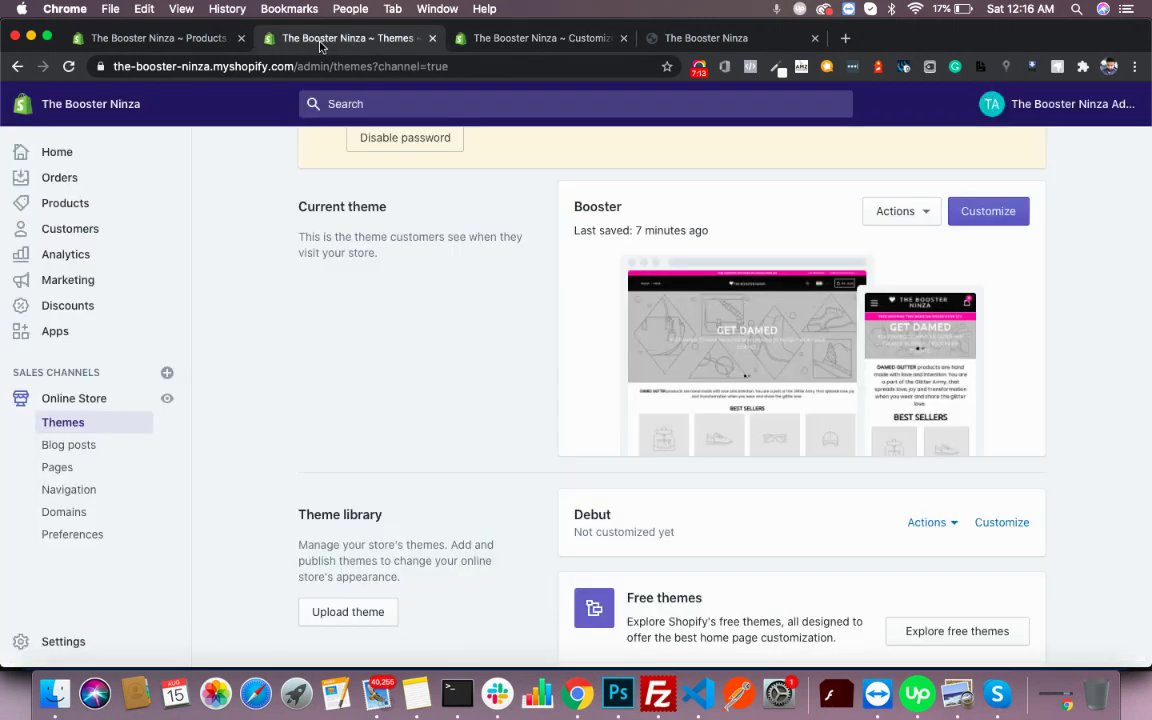
click(65, 214)
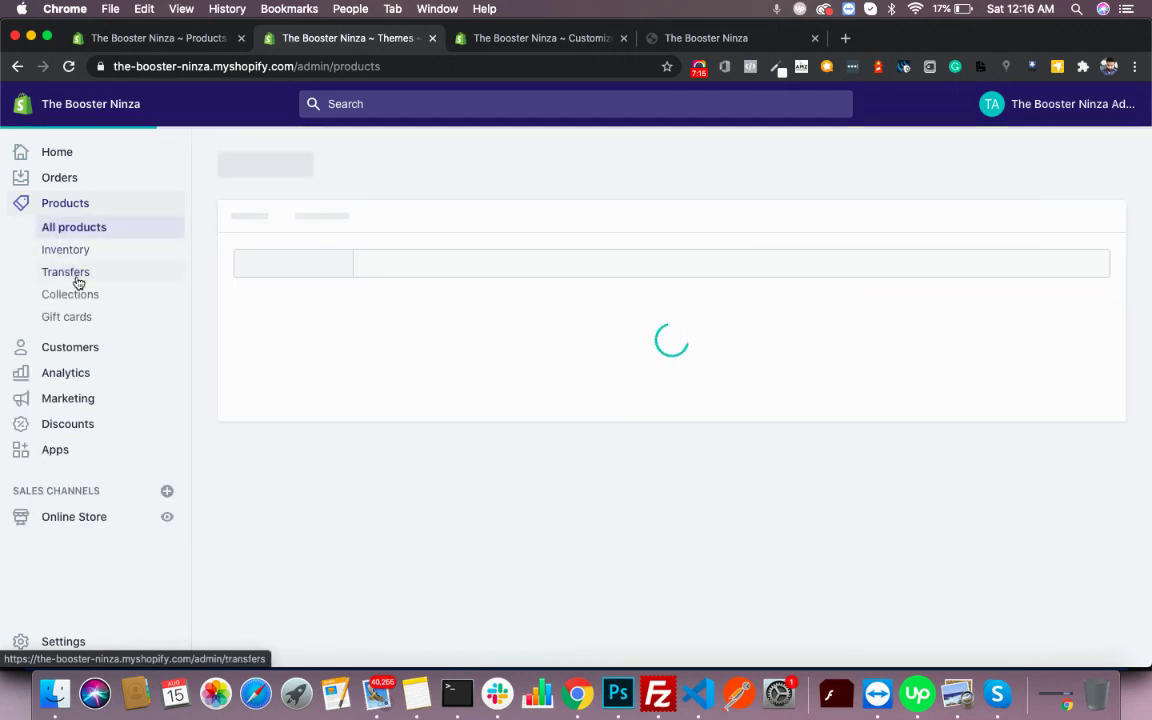
click(75, 294)
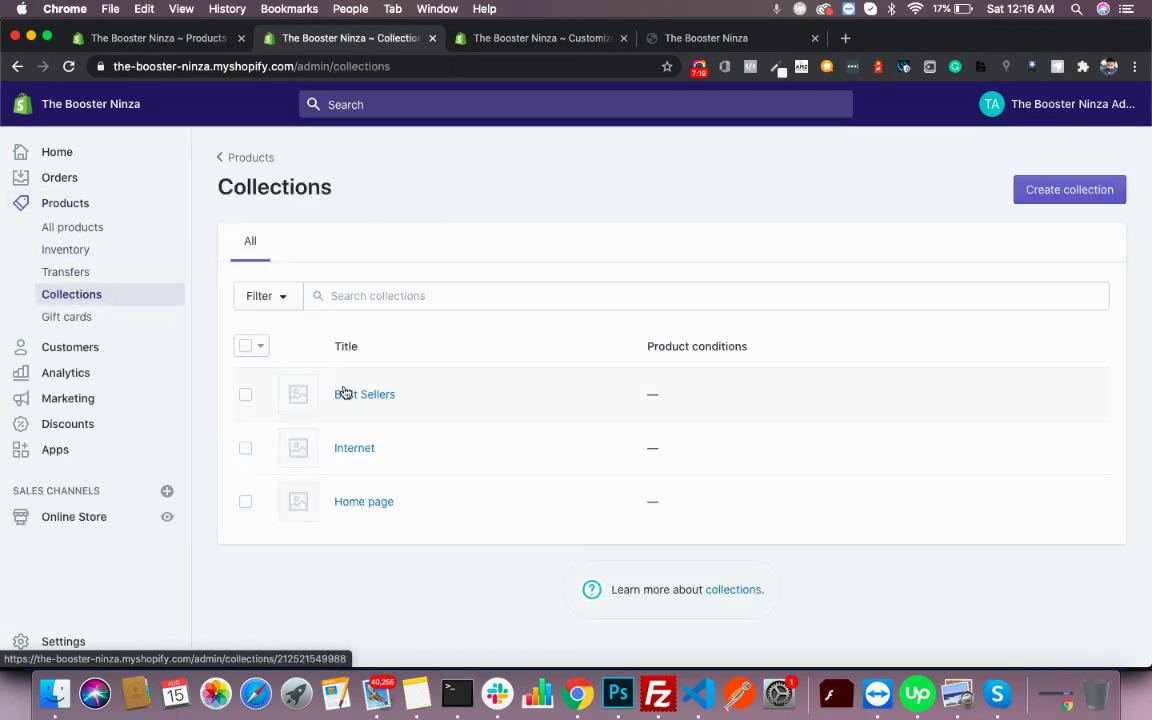
click(70, 226)
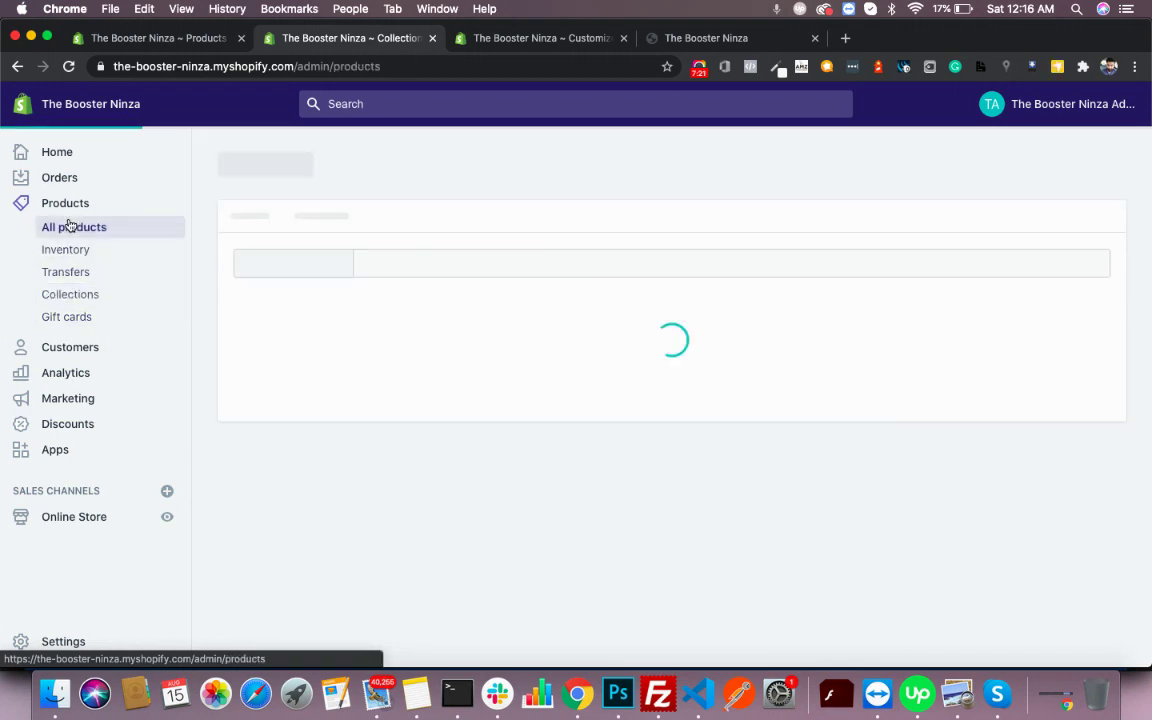
scroll(455, 373, down, 2)
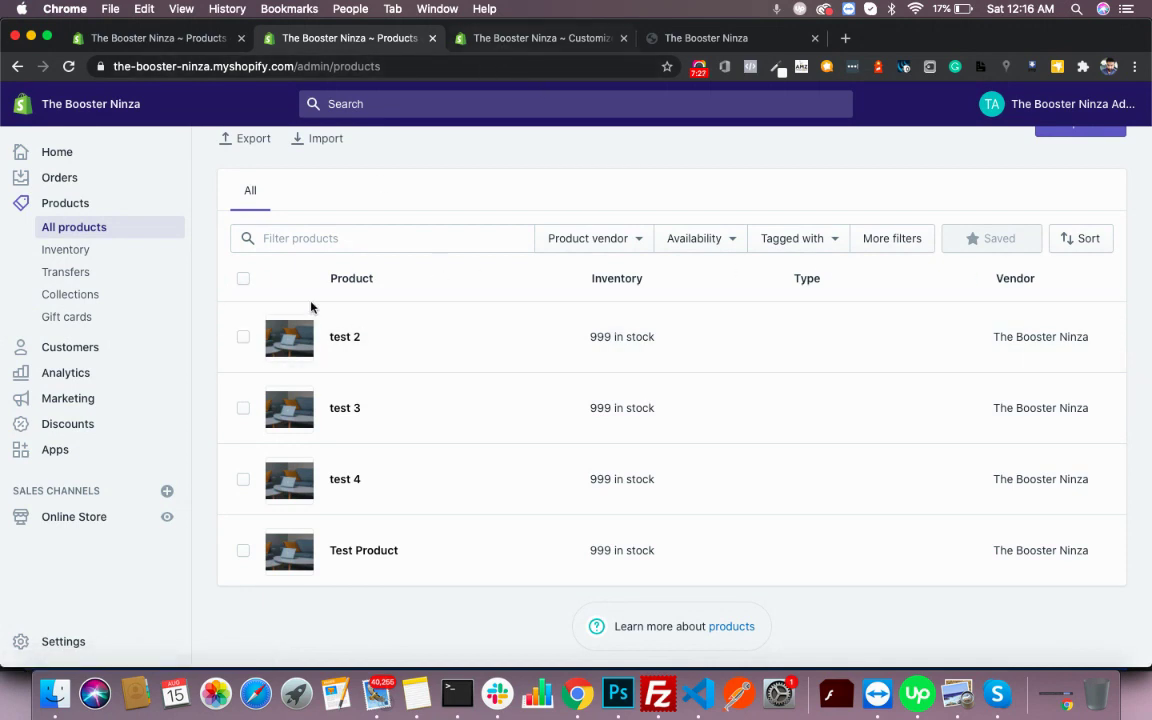
- Switch the BEST SELLERS section's collection to Best Sellers and save the theme
click(545, 38)
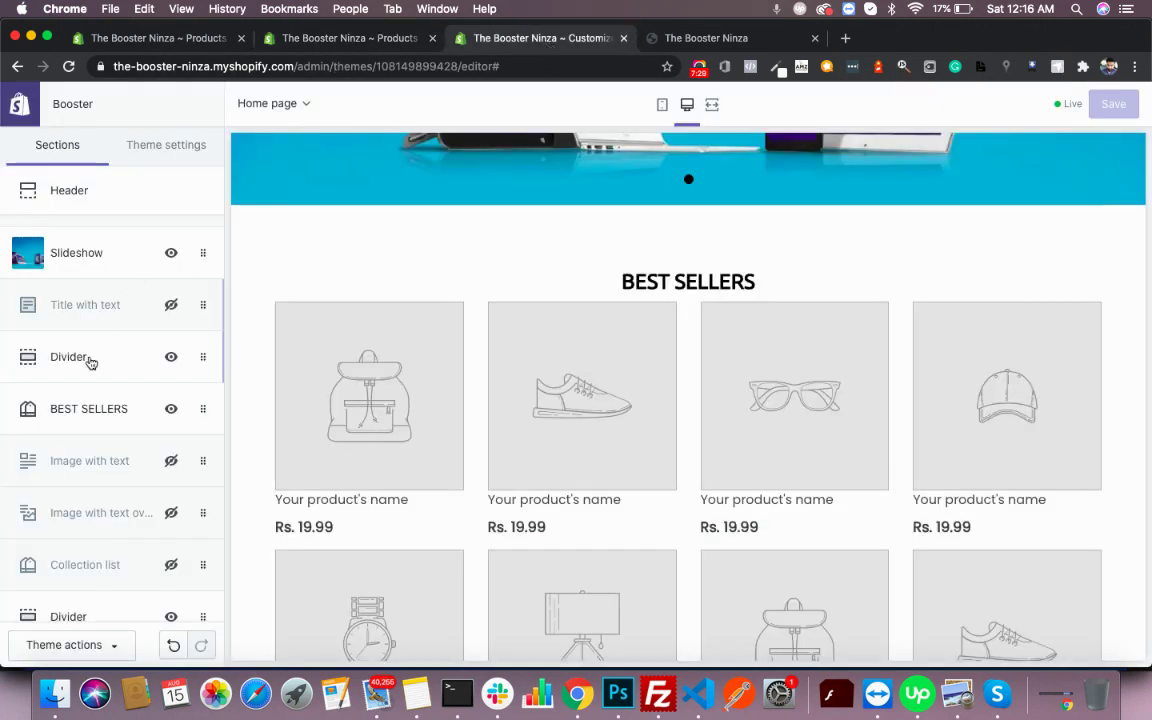
click(89, 410)
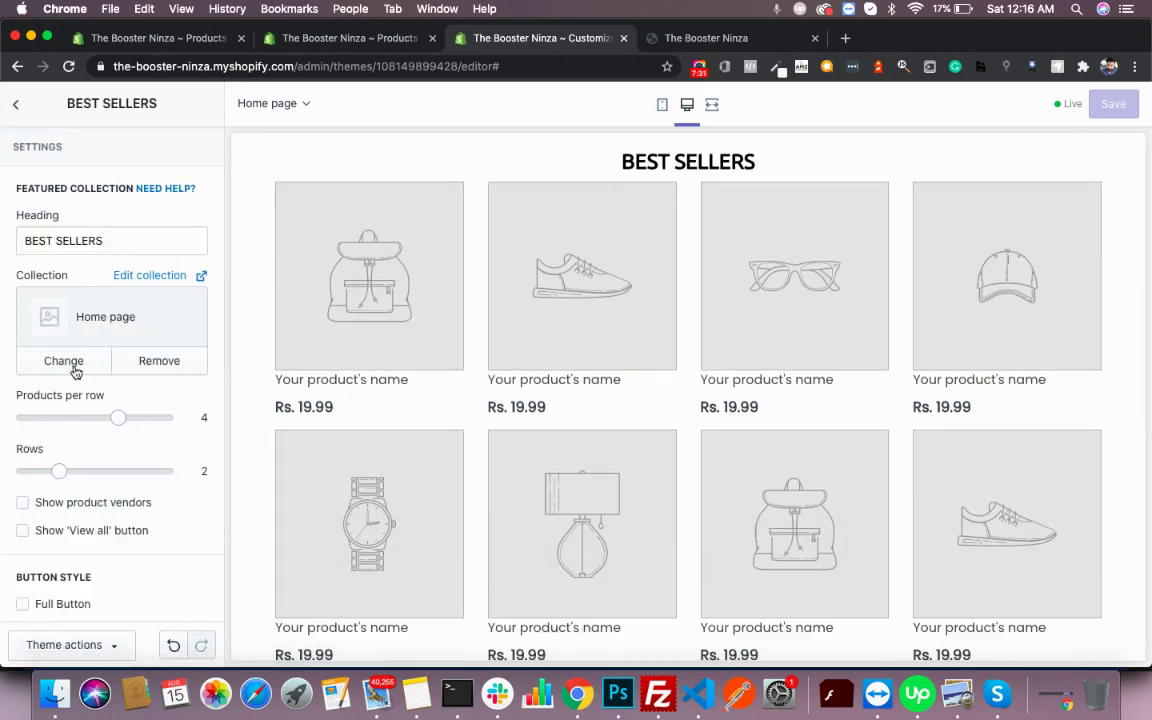
click(63, 362)
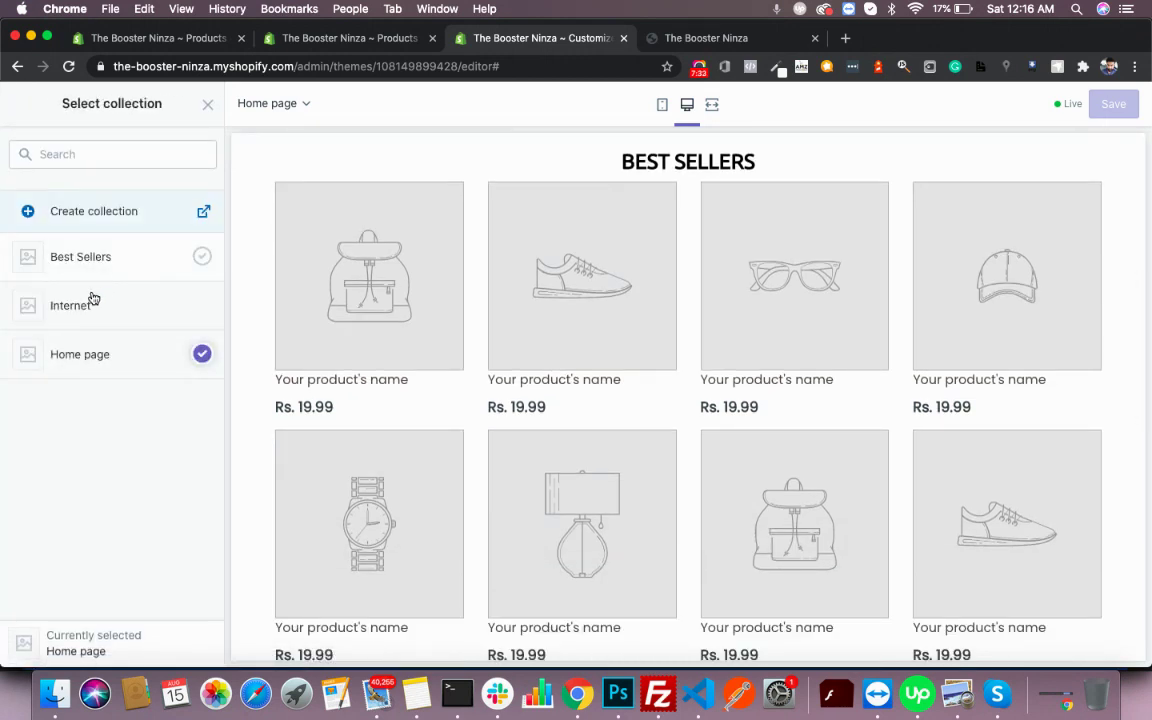
click(147, 252)
click(180, 643)
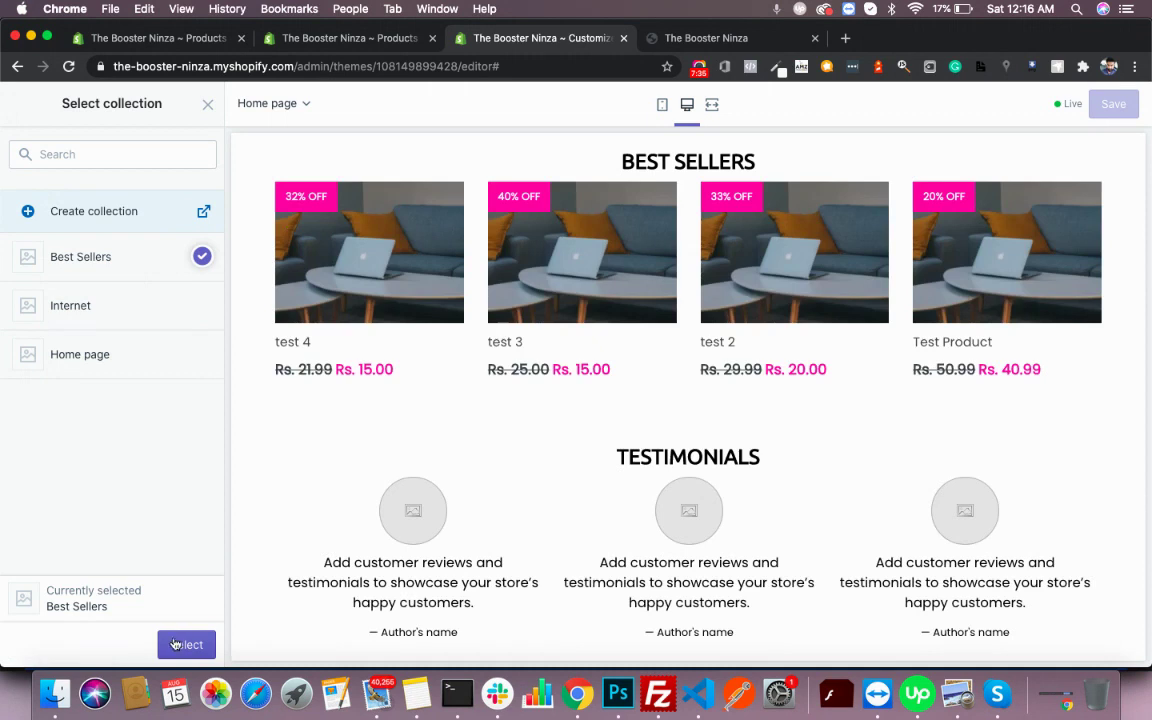
scroll(419, 324, up, 5)
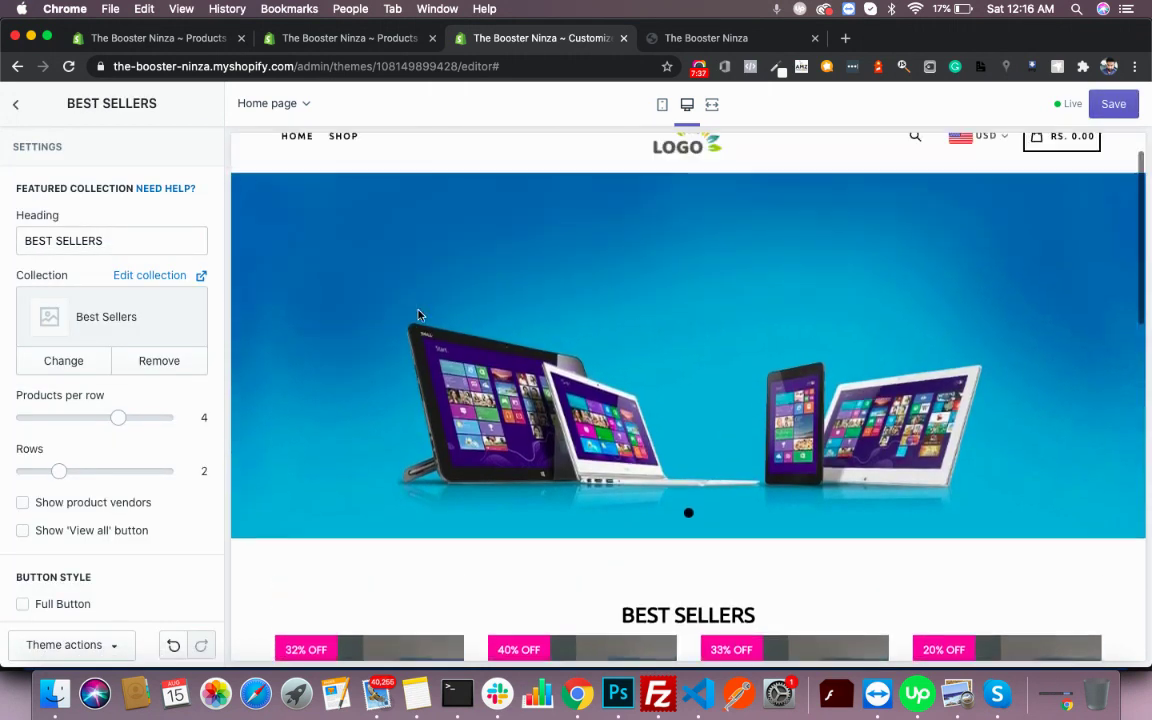
scroll(478, 474, down, 1)
scroll(478, 474, down, 5)
scroll(748, 489, down, 3)
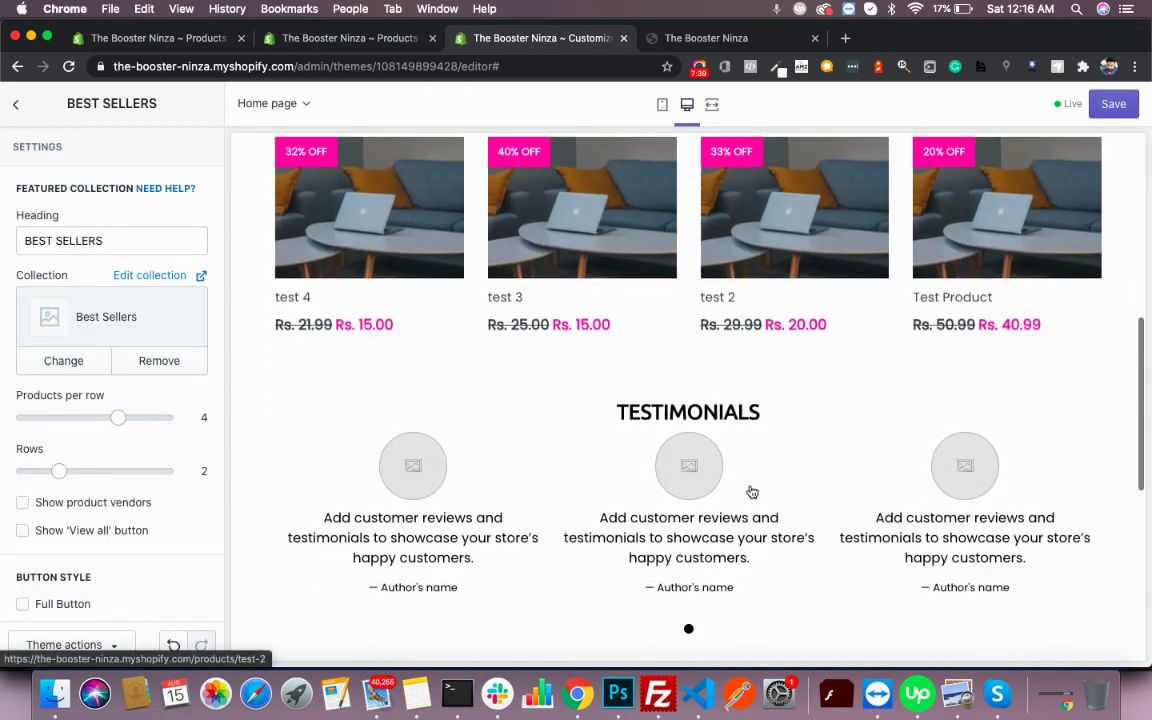
click(1125, 106)
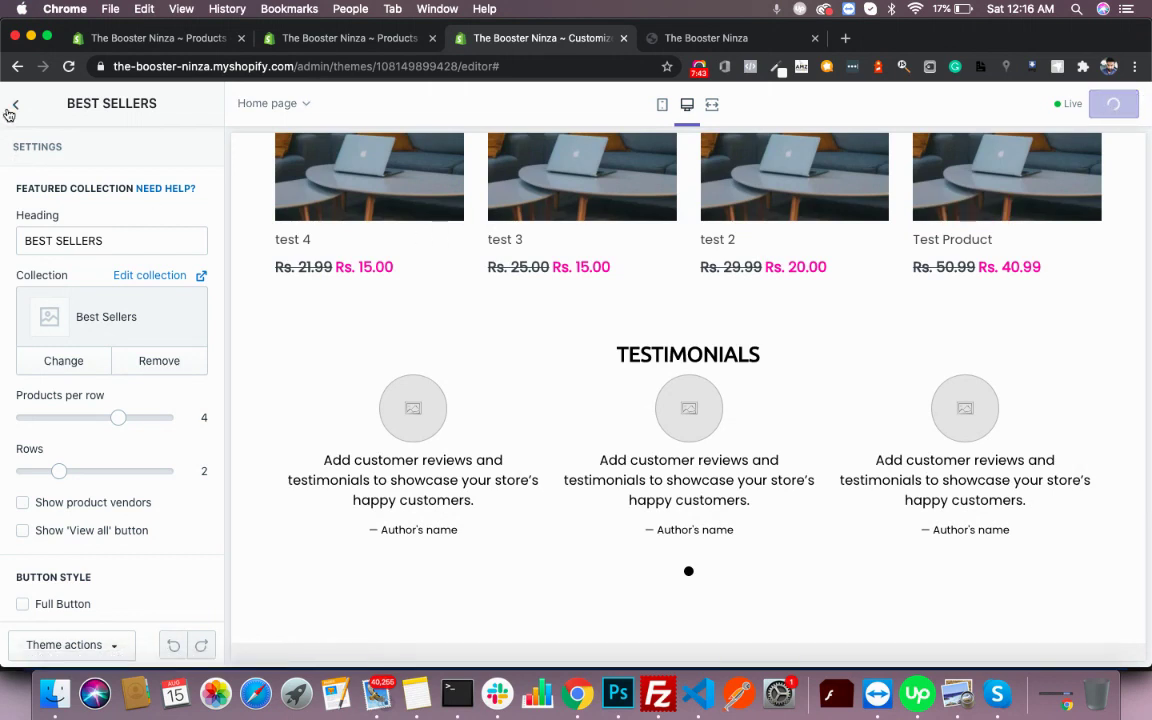
click(14, 105)
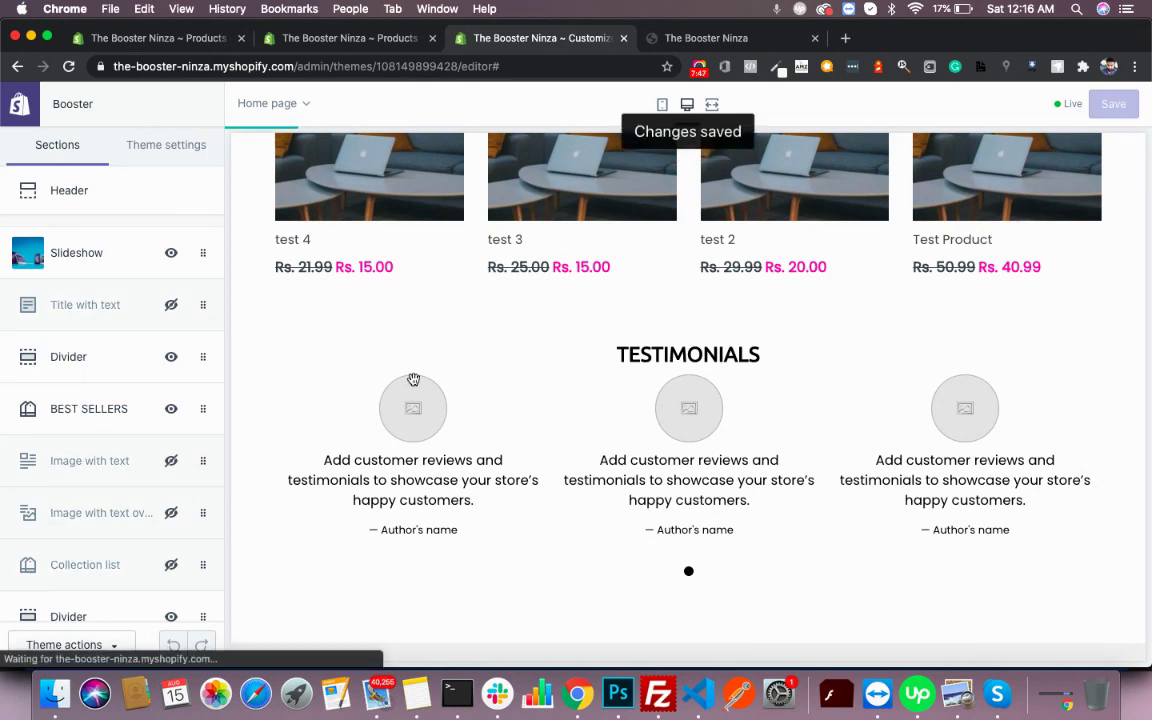
scroll(413, 380, down, 2)
- Give the first testimonial in the Testimonials section the LOGO image
scroll(62, 456, down, 5)
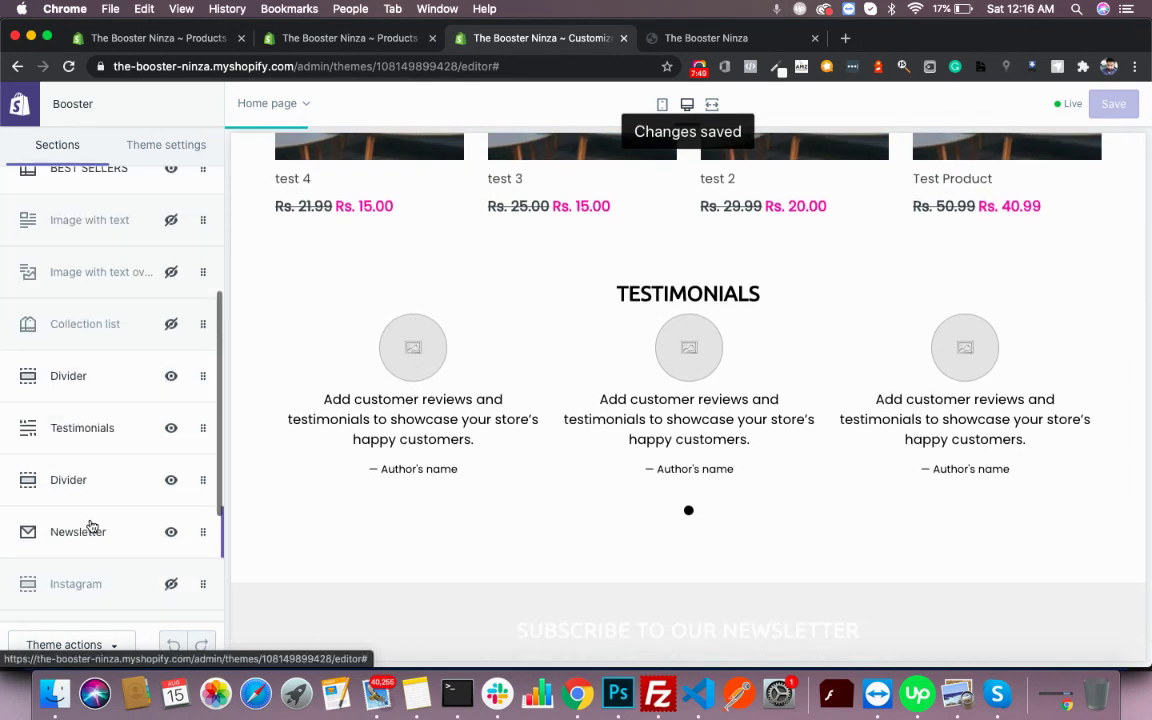
click(105, 427)
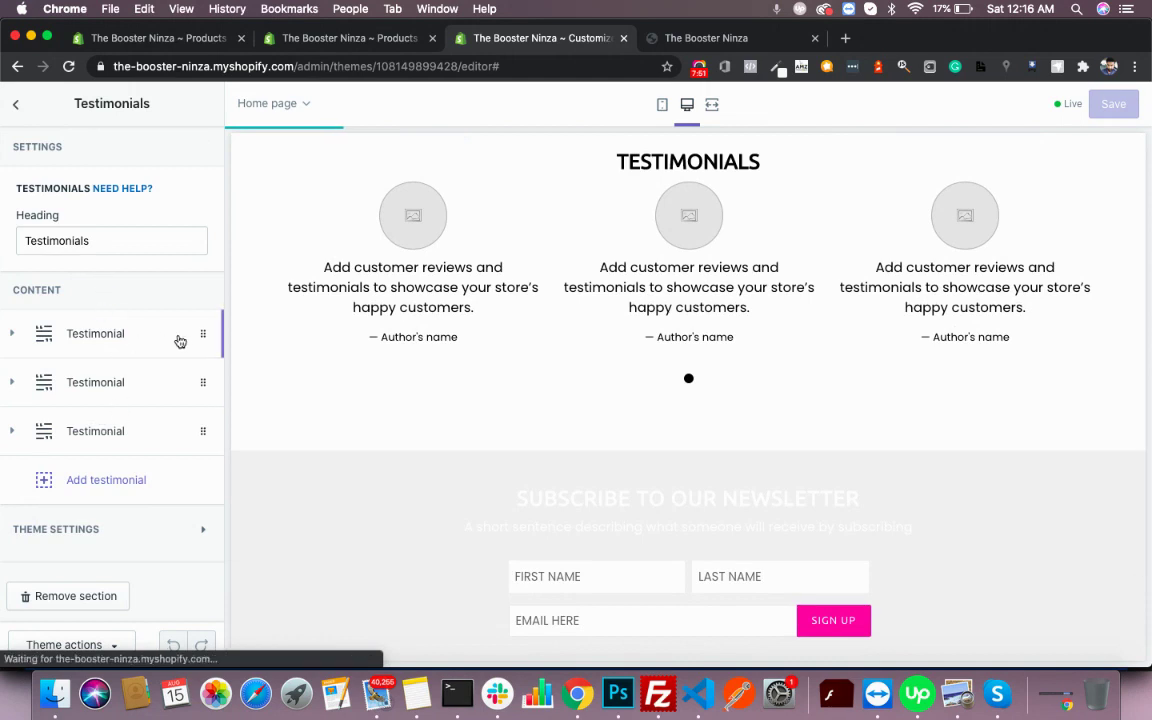
click(100, 335)
scroll(72, 478, down, 5)
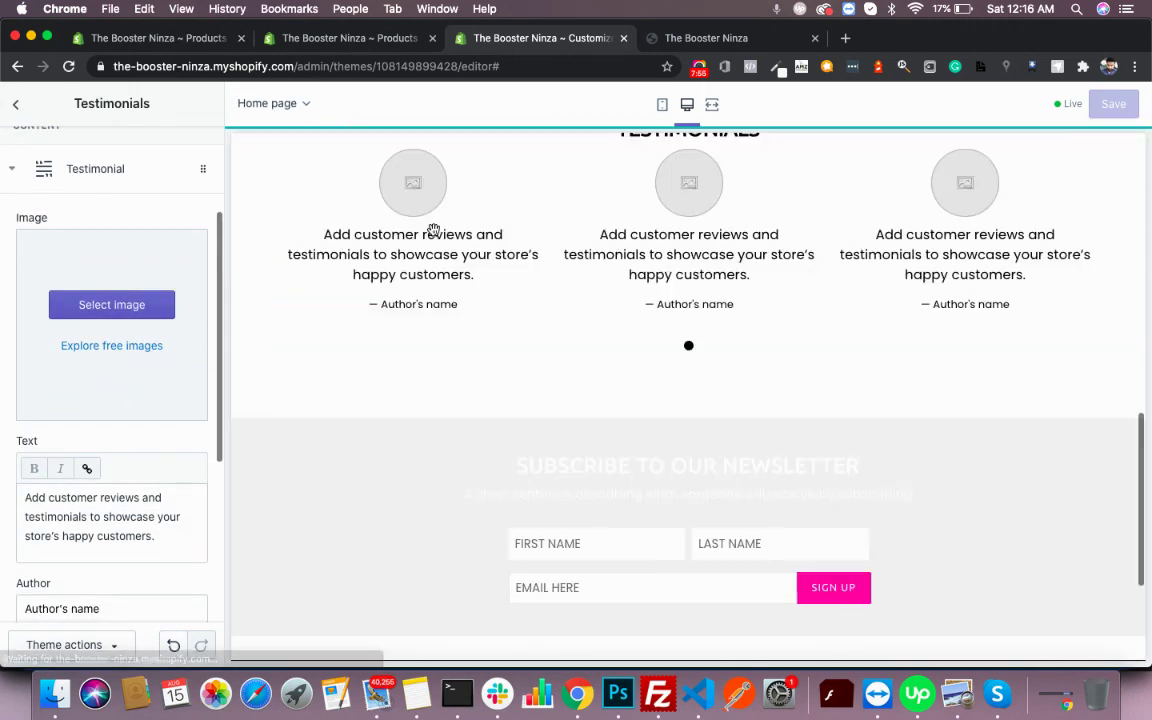
click(154, 311)
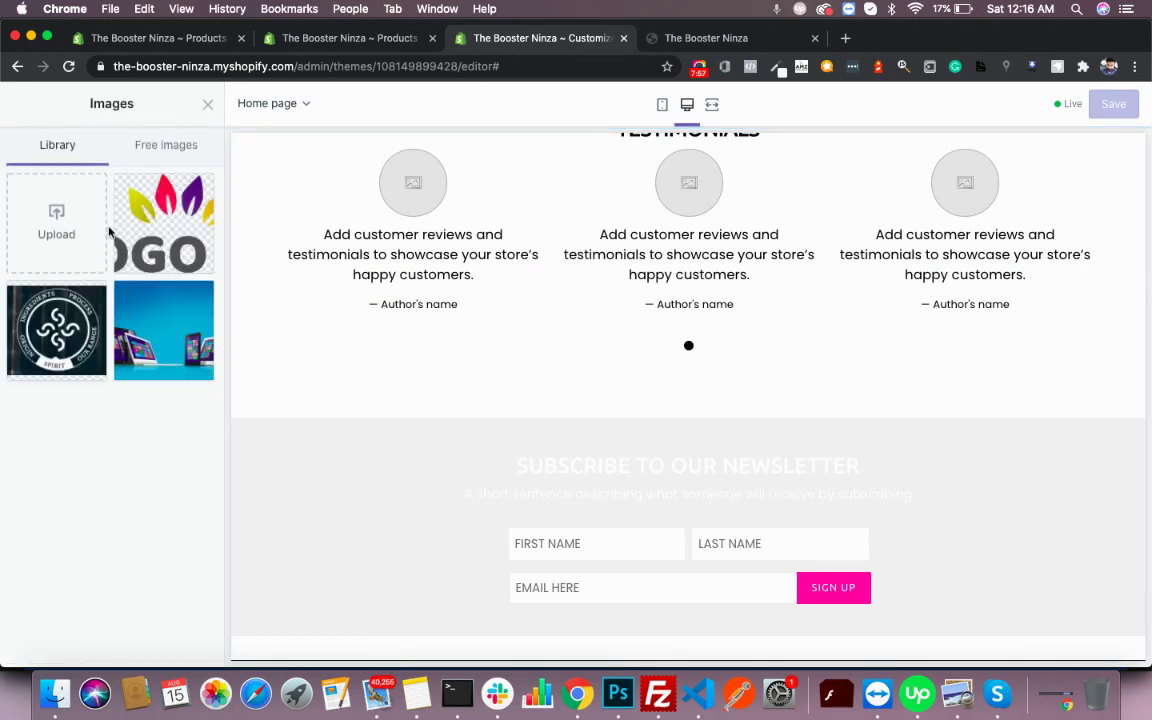
click(170, 258)
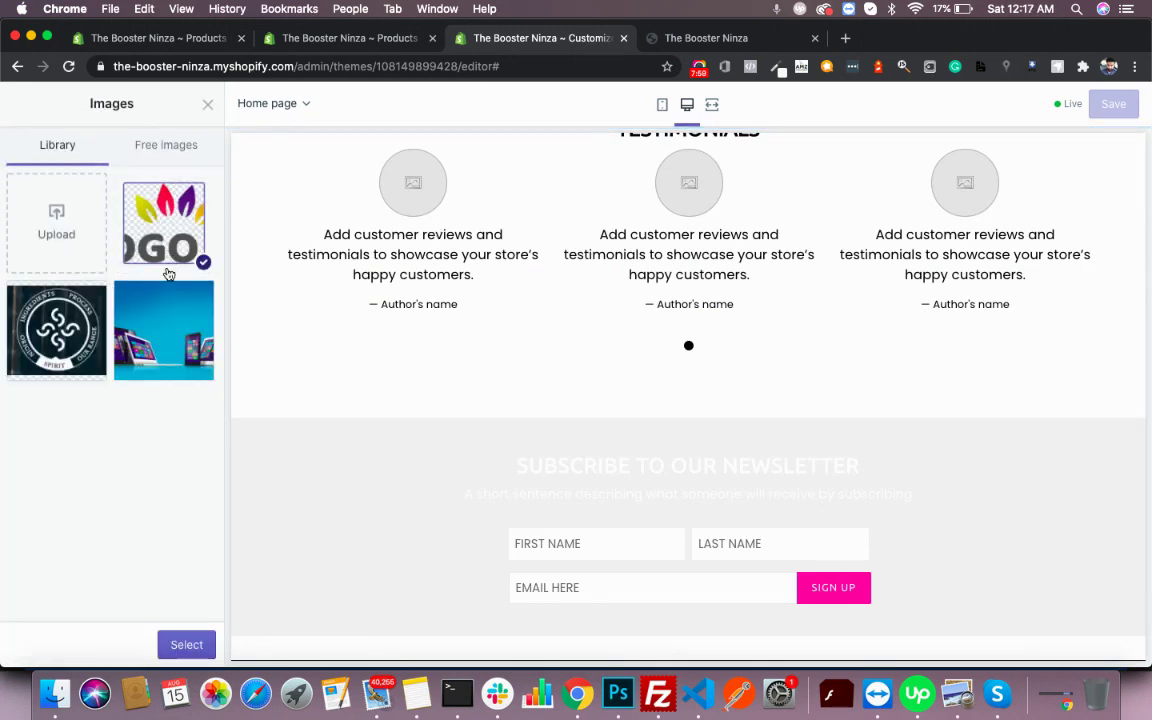
click(185, 650)
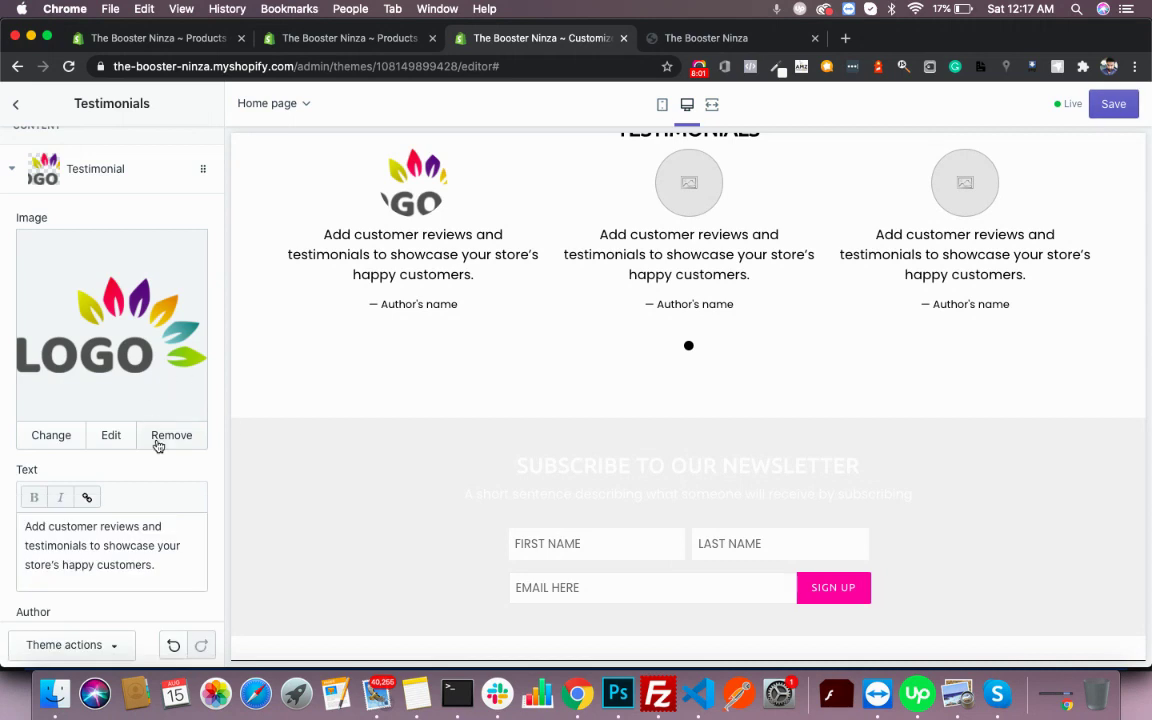
scroll(157, 445, down, 3)
scroll(121, 411, down, 4)
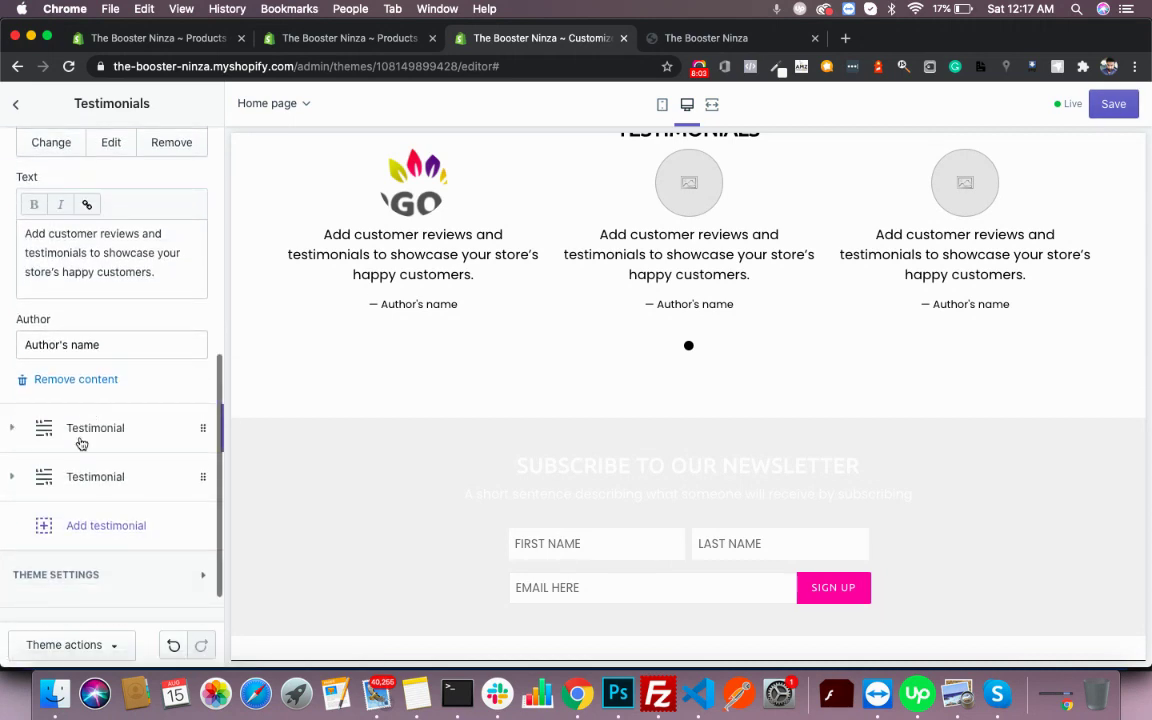
- Give the second testimonial the LOGO image
click(82, 443)
click(101, 274)
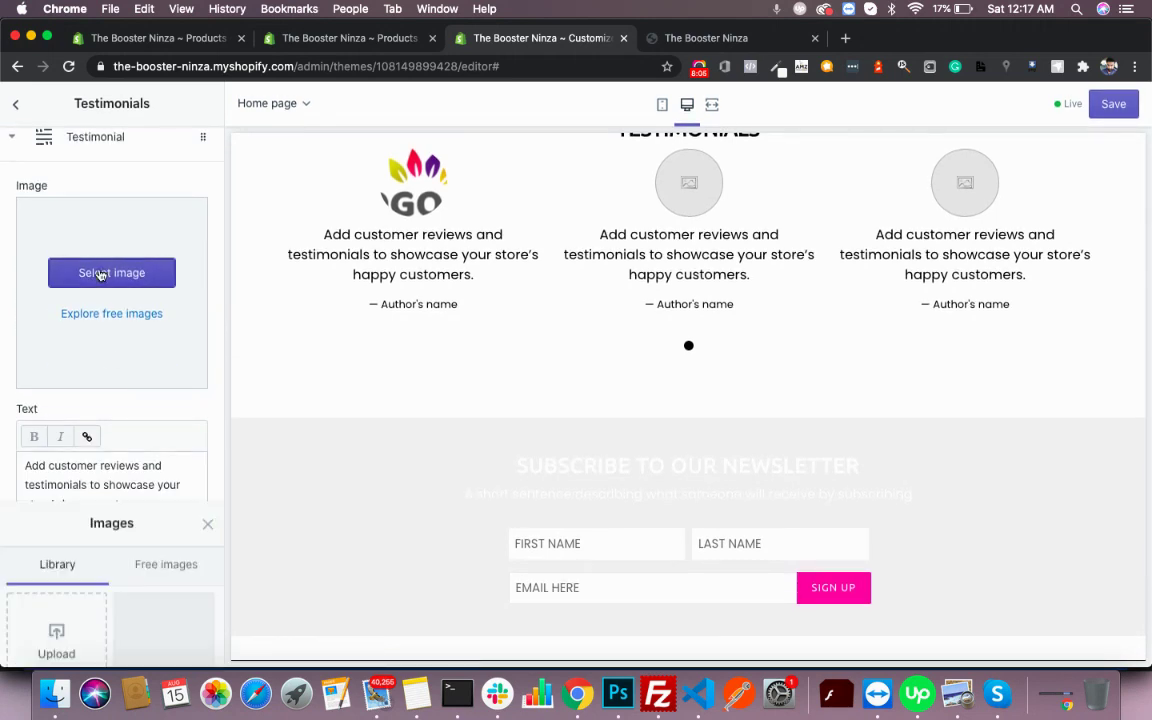
click(163, 222)
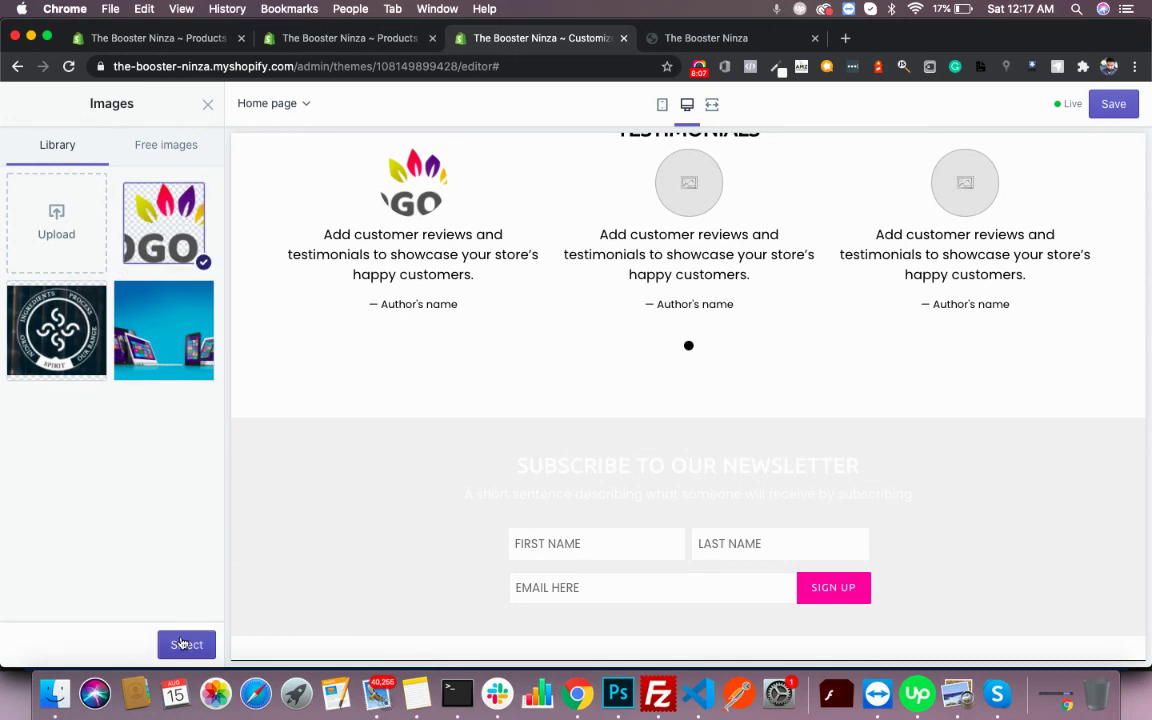
click(186, 644)
scroll(195, 452, down, 2)
scroll(127, 452, down, 3)
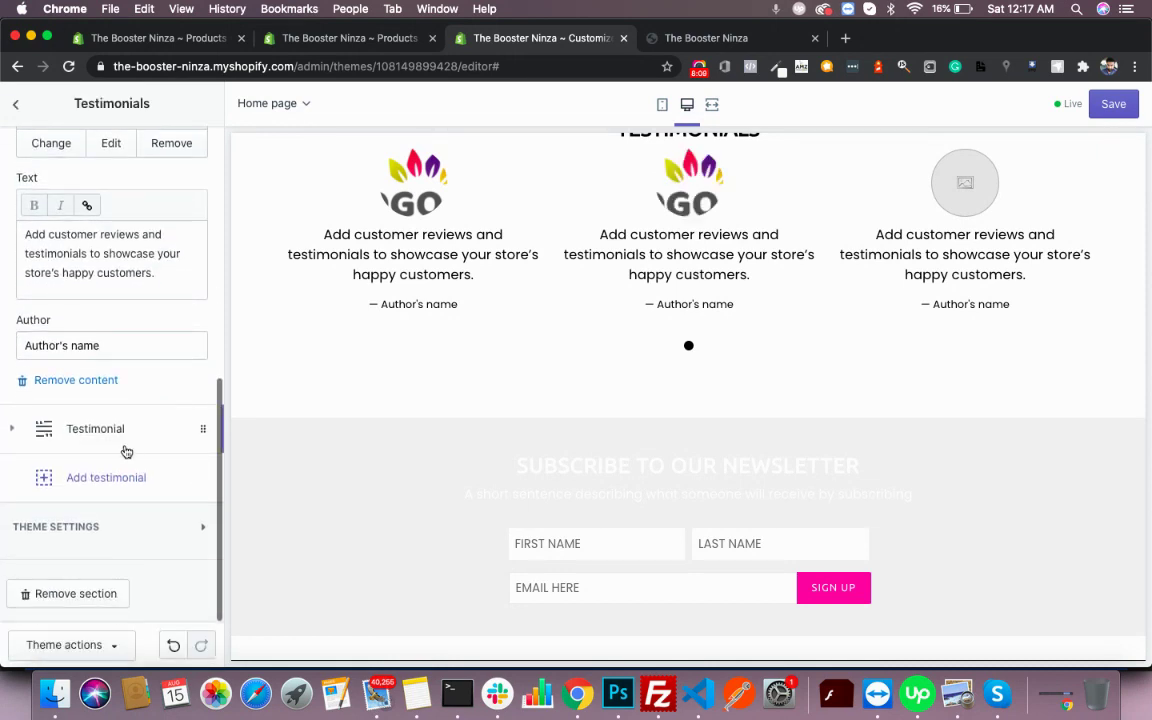
- Give the third testimonial the LOGO image and save the theme
click(113, 416)
scroll(125, 370, down, 2)
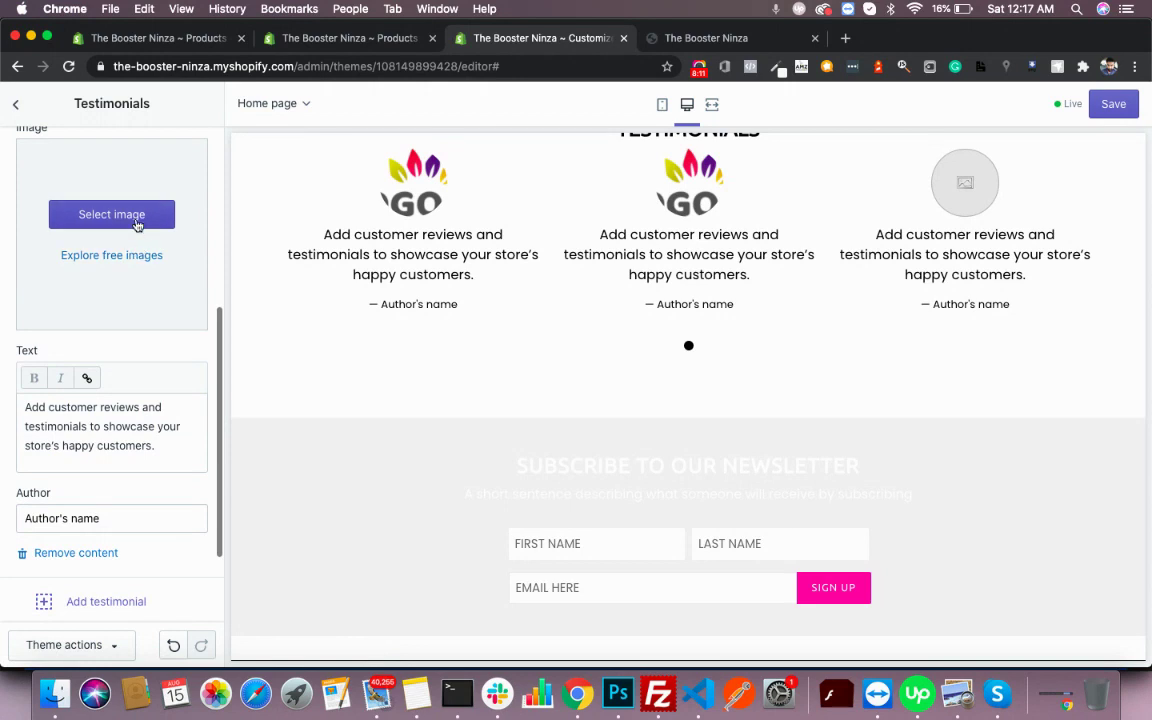
click(137, 214)
click(163, 222)
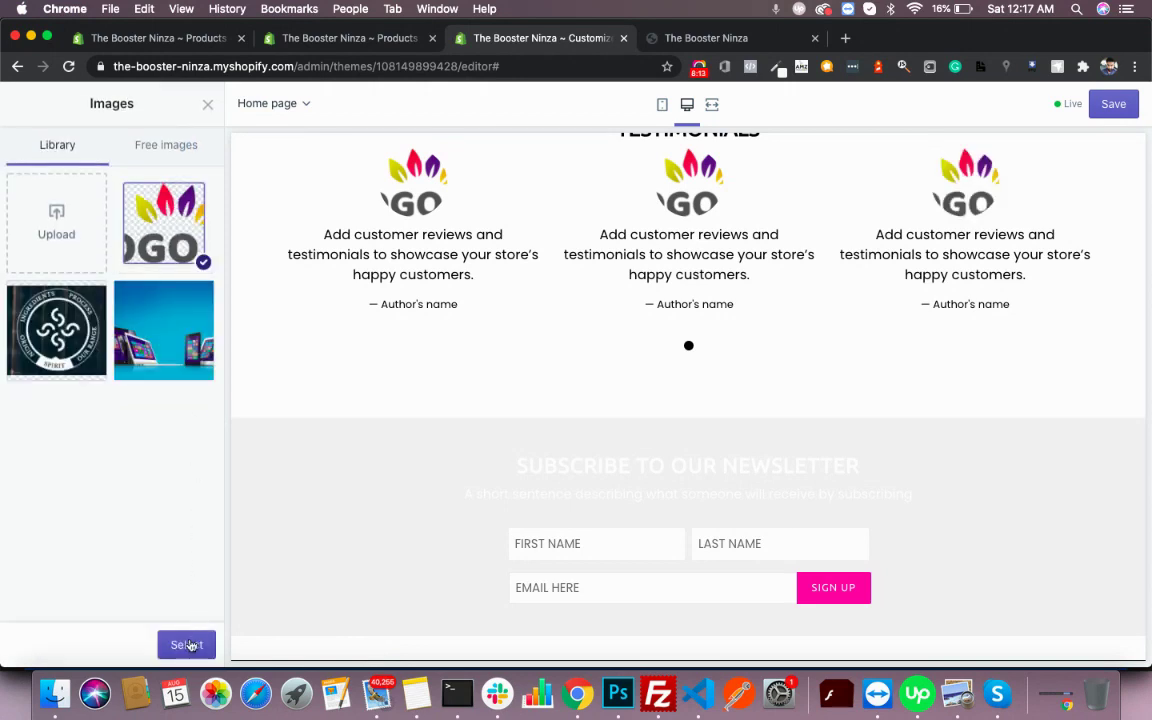
click(186, 644)
scroll(861, 370, up, 8)
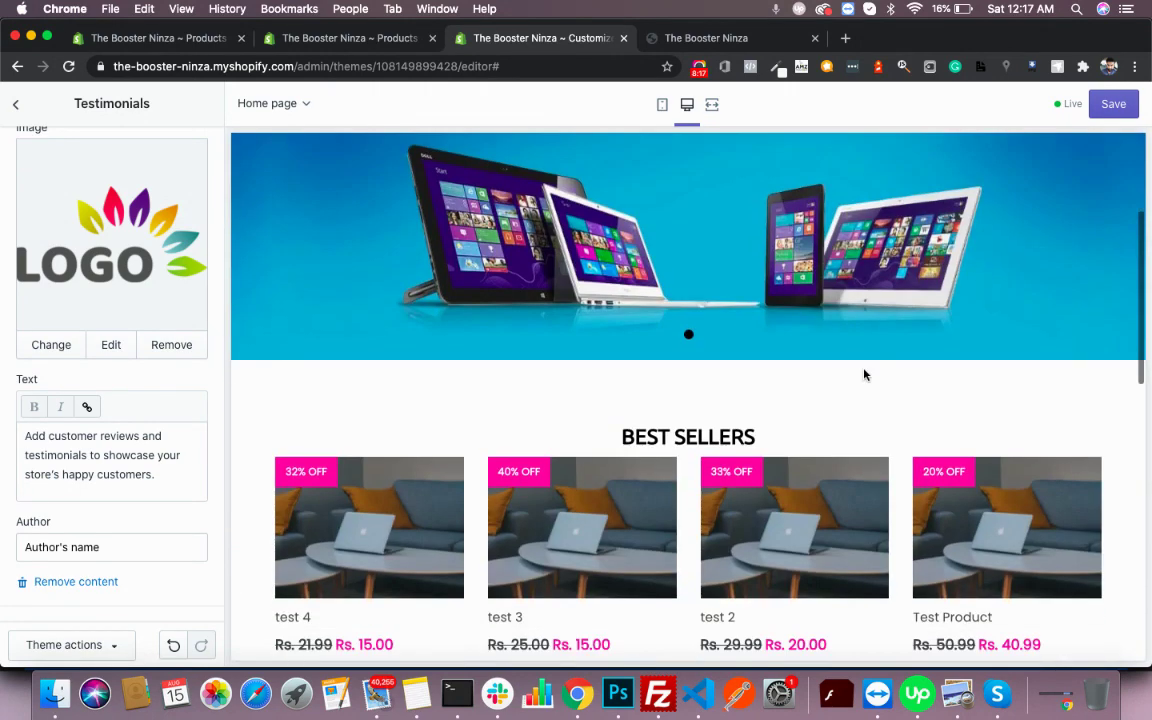
click(1110, 108)
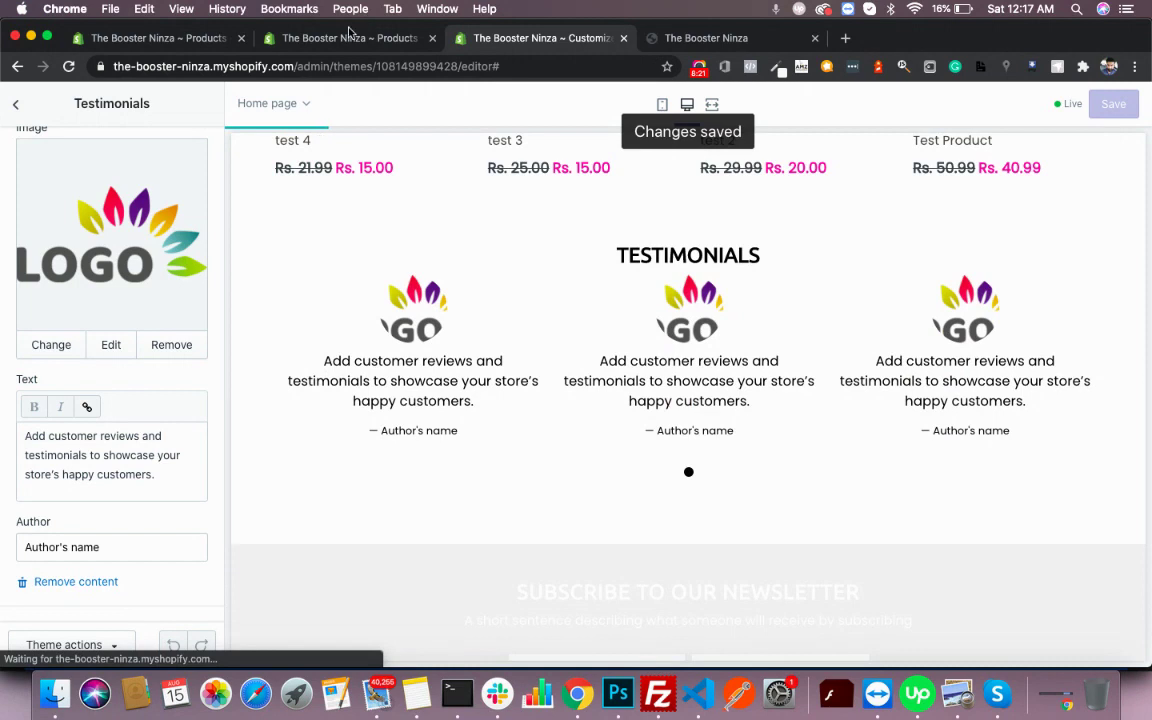
- Review the open settings panel, then inspect the Newsletter section settings
scroll(398, 324, down, 5)
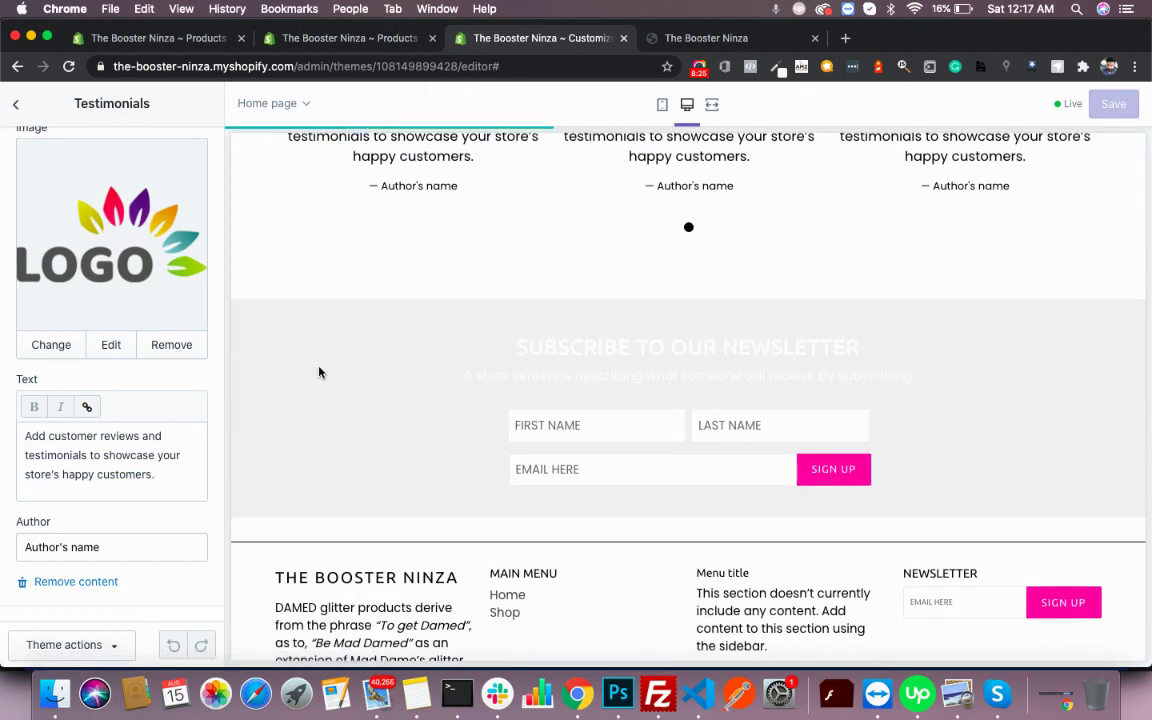
scroll(640, 410, up, 2)
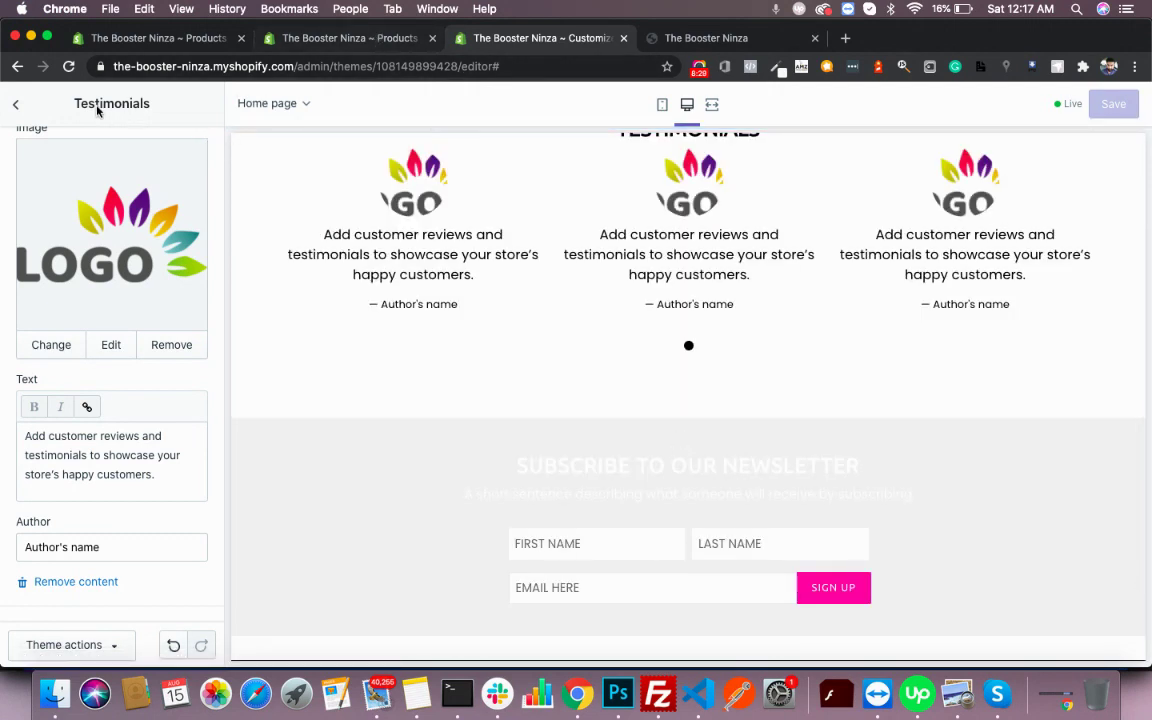
click(15, 106)
scroll(85, 404, down, 3)
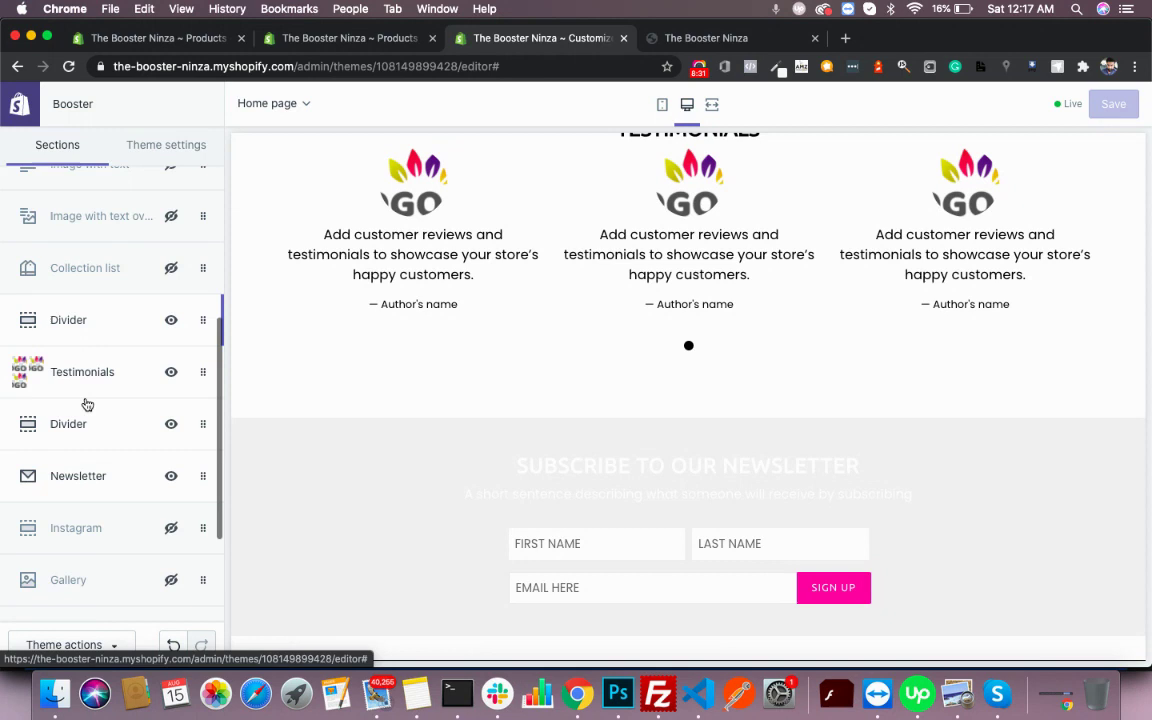
click(78, 390)
scroll(76, 390, down, 5)
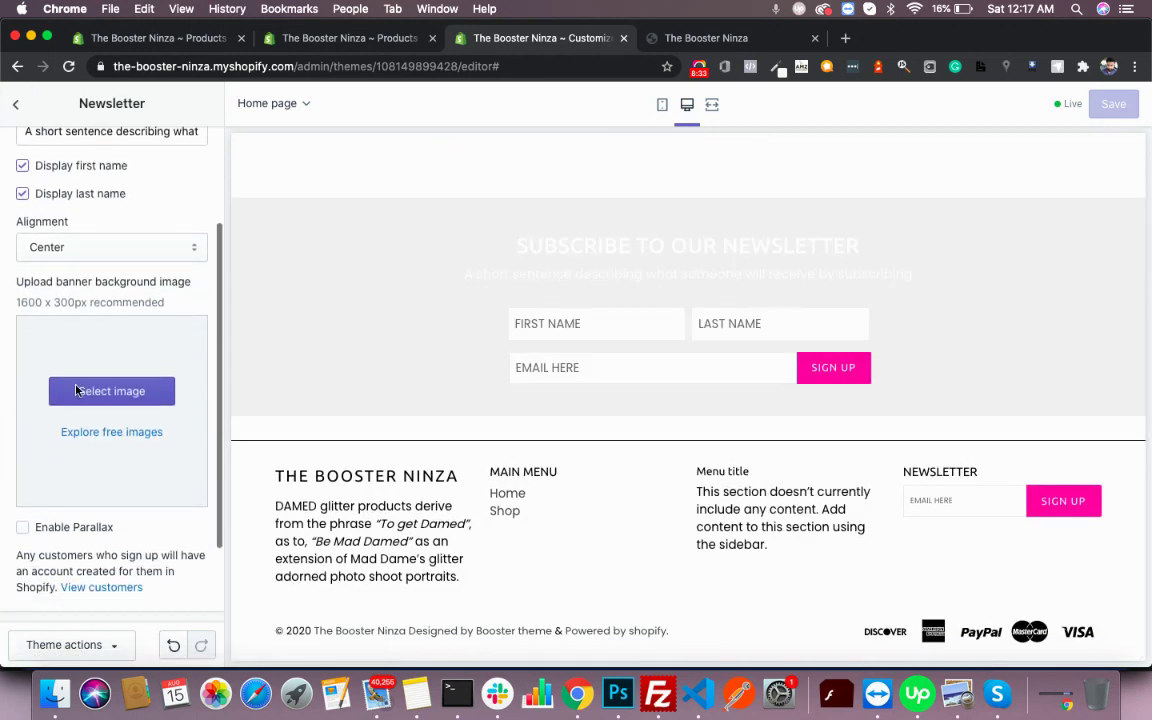
scroll(76, 390, up, 5)
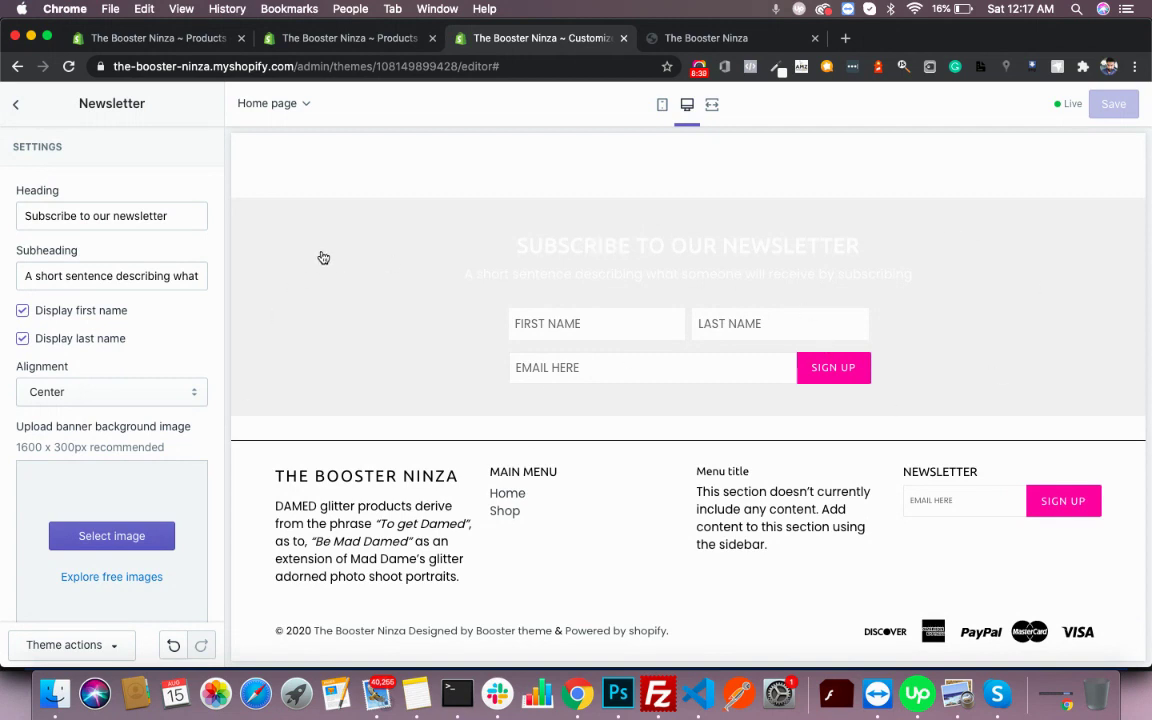
click(17, 110)
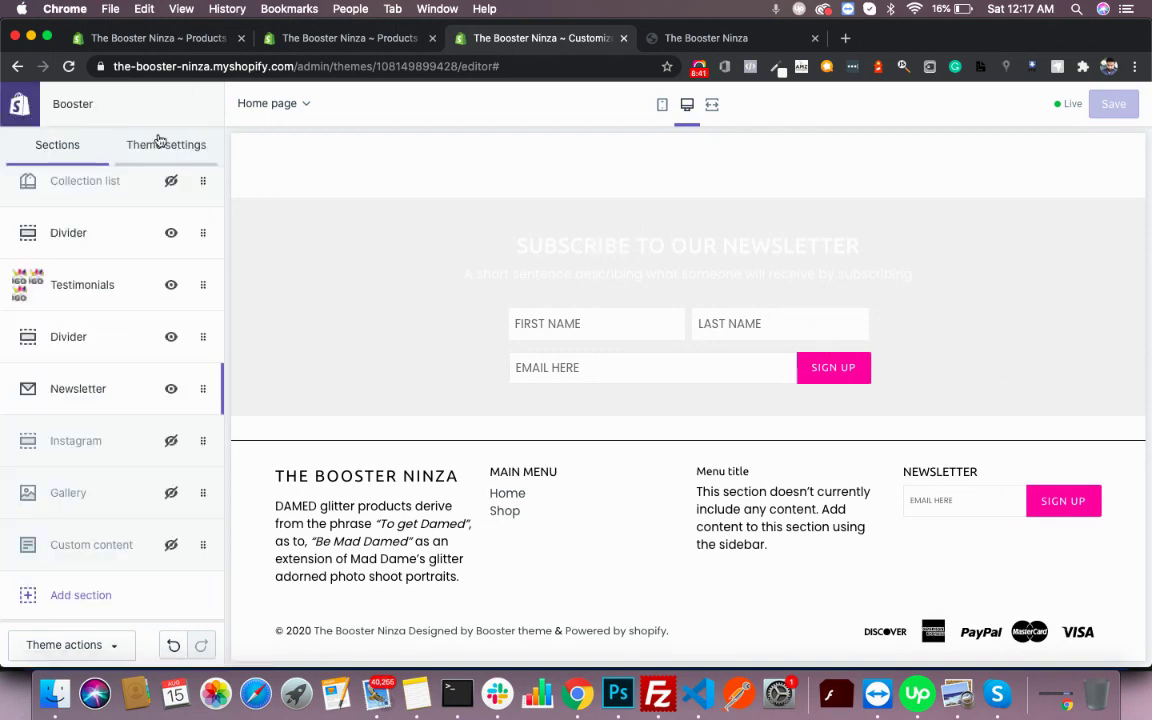
- Browse the theme Colors settings, then return to the admin's All products list
click(158, 142)
click(116, 246)
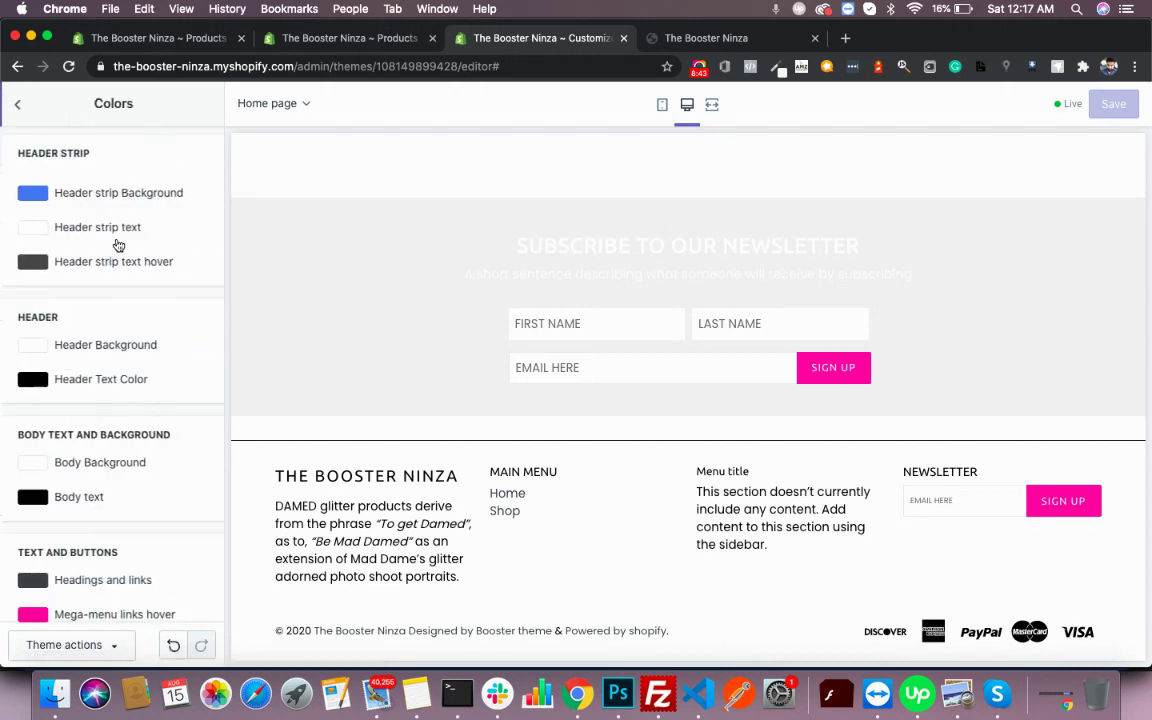
scroll(117, 244, down, 10)
scroll(117, 244, down, 15)
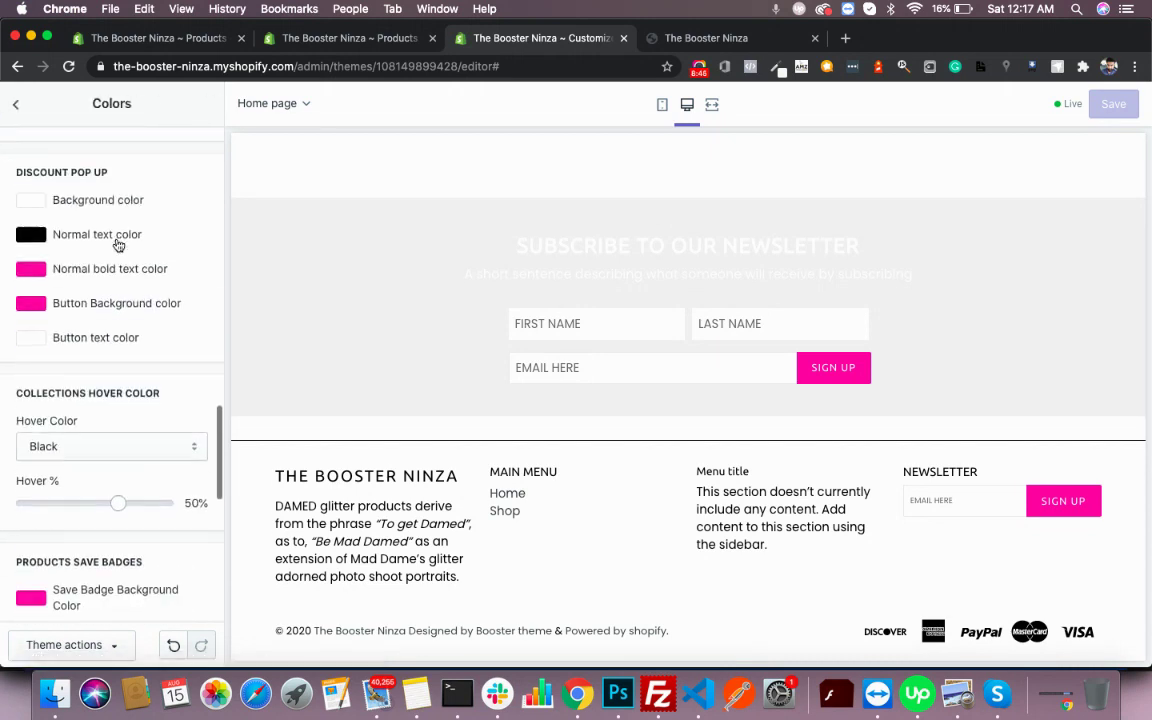
scroll(117, 245, up, 10)
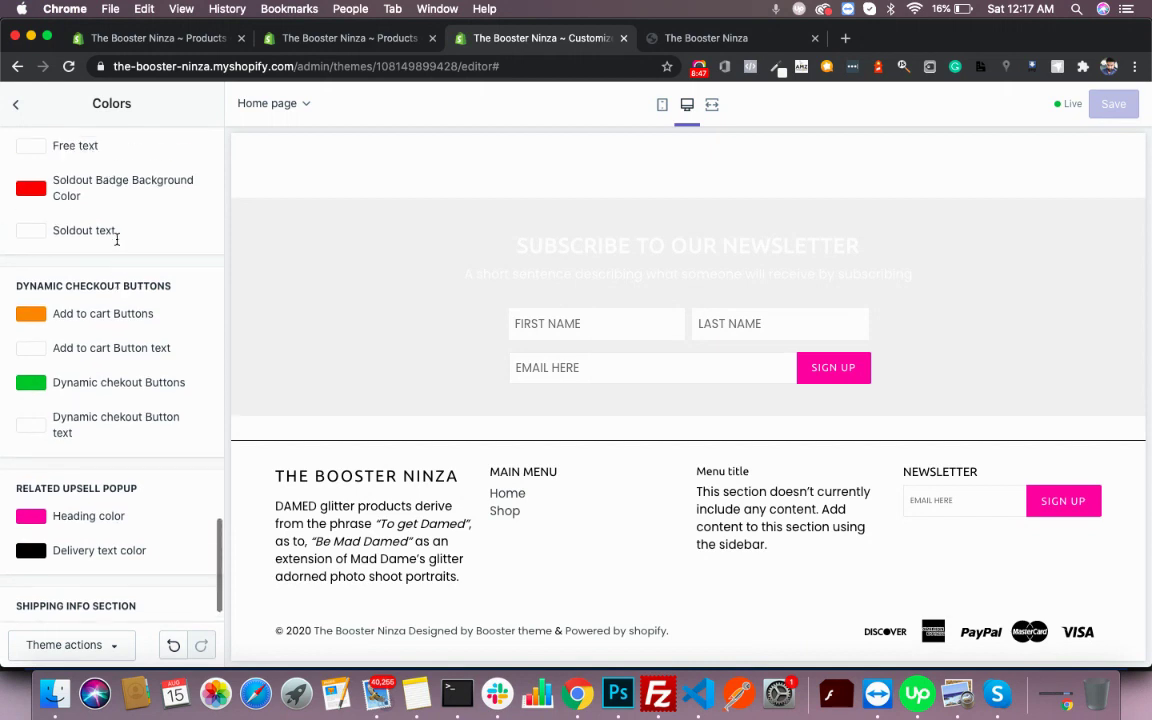
scroll(117, 244, up, 5)
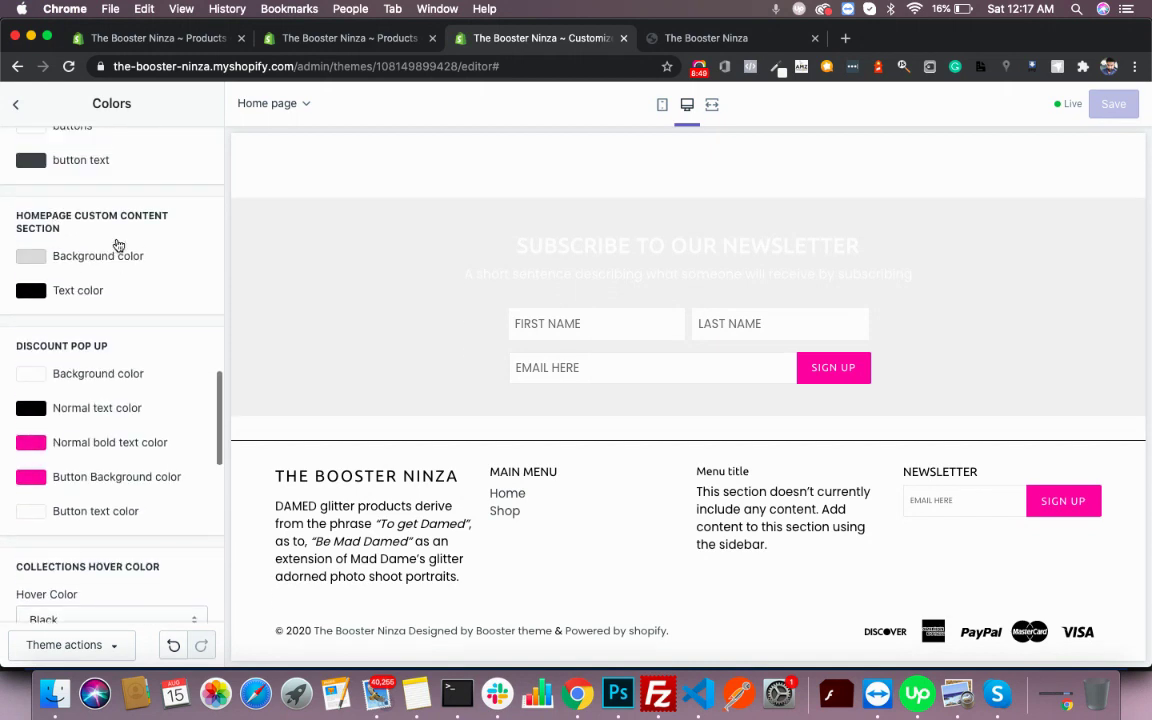
scroll(117, 244, up, 3)
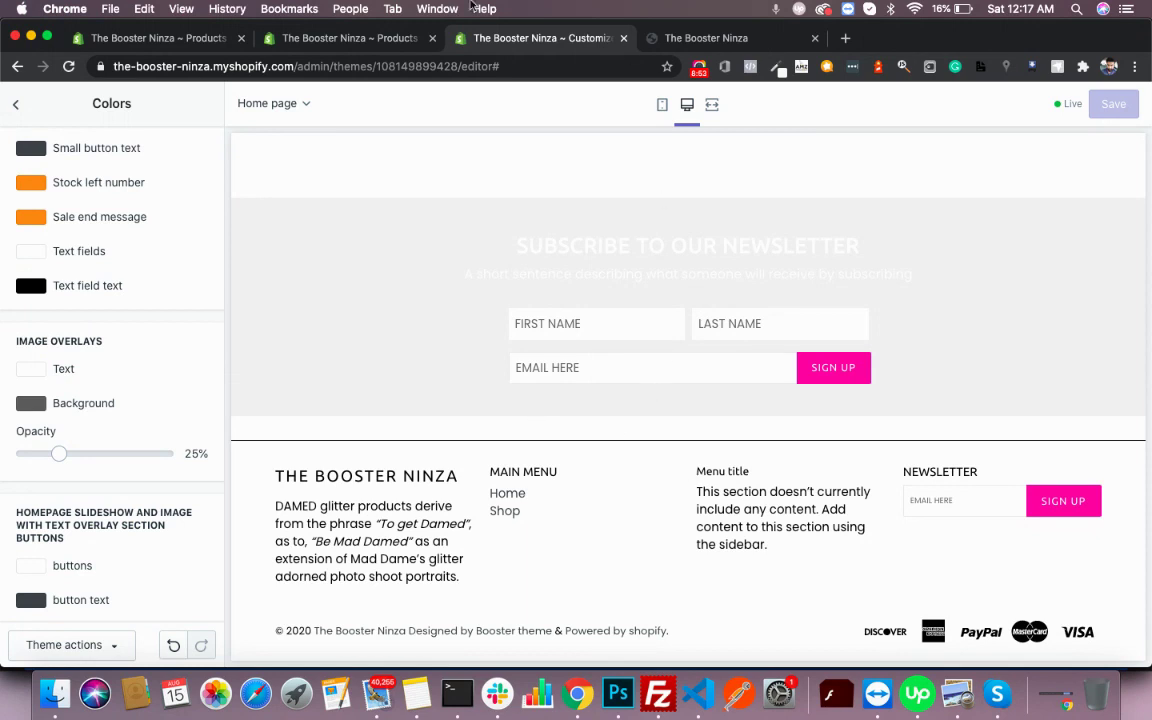
click(322, 38)
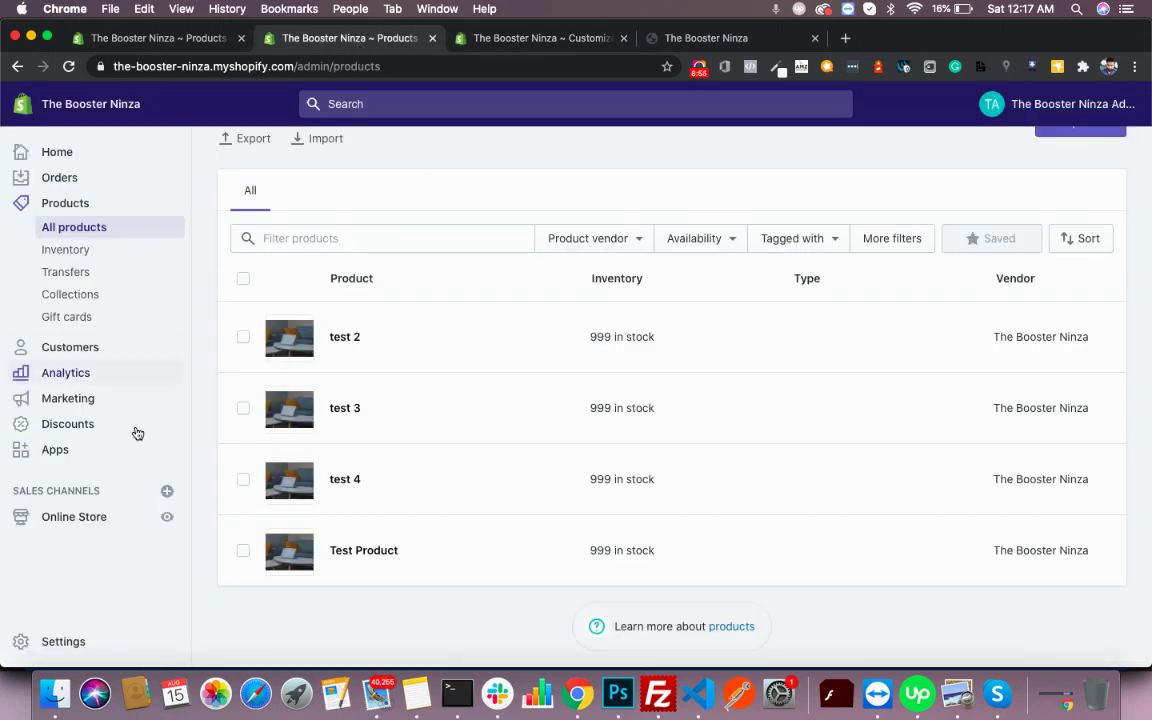
- Under Online Store themes, choose Actions > Edit code on the current Booster theme
click(98, 514)
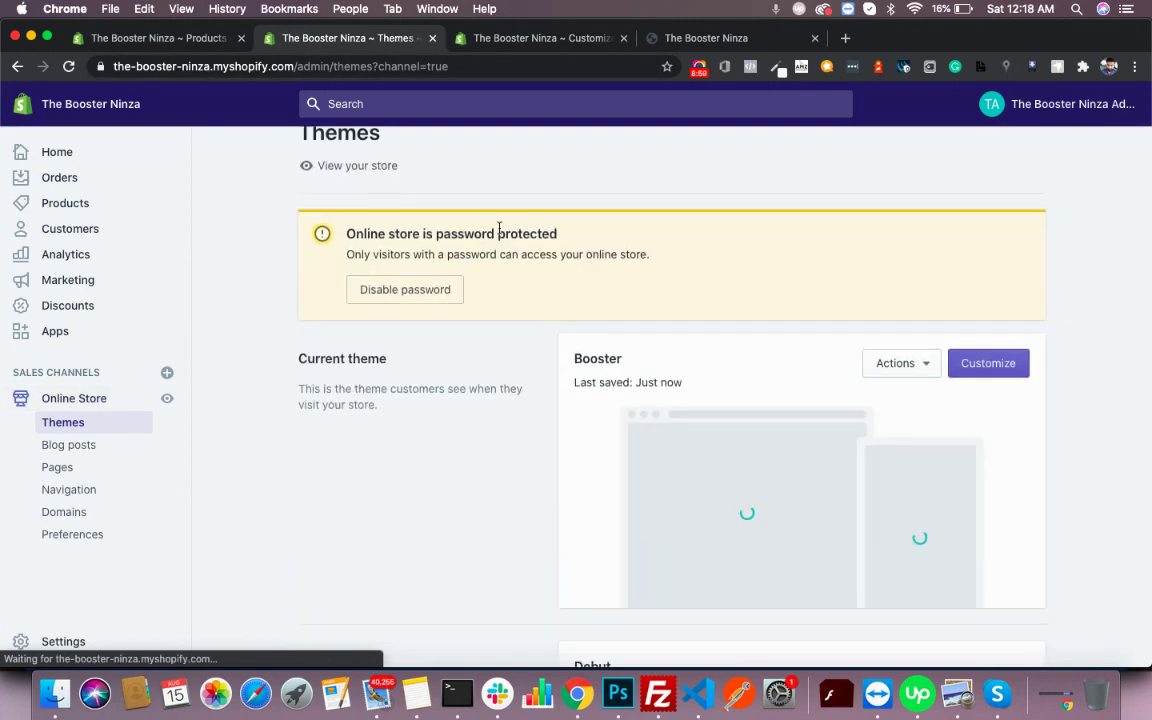
scroll(757, 247, down, 3)
click(900, 217)
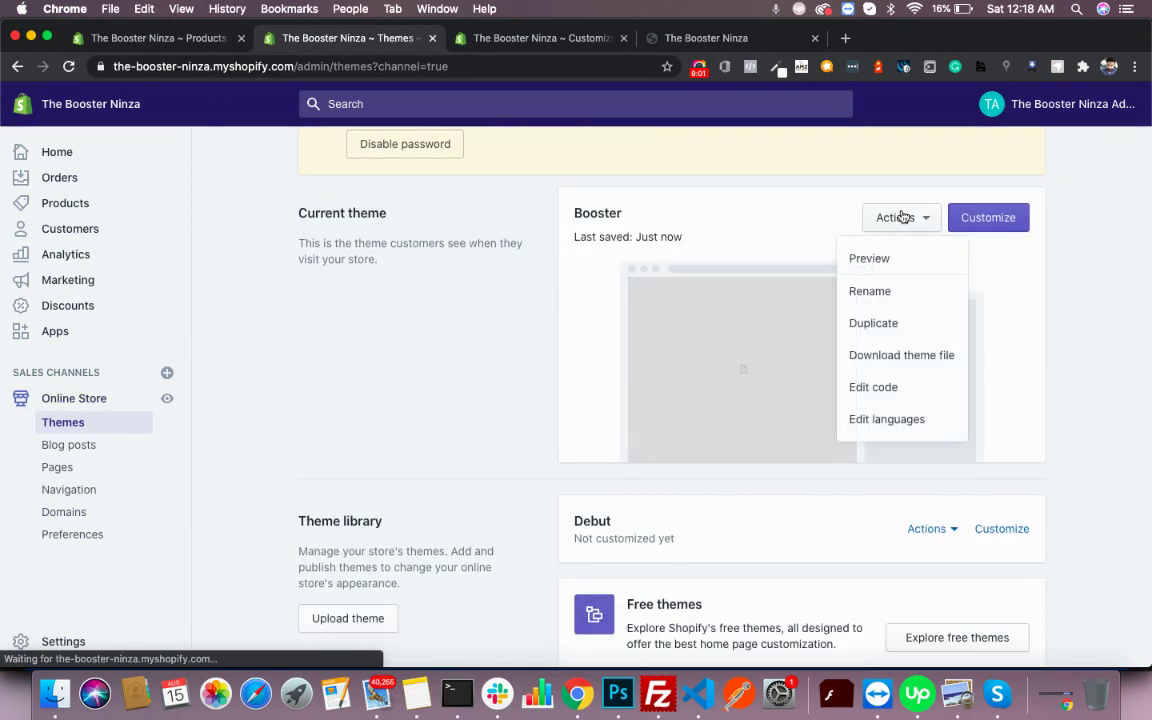
click(878, 402)
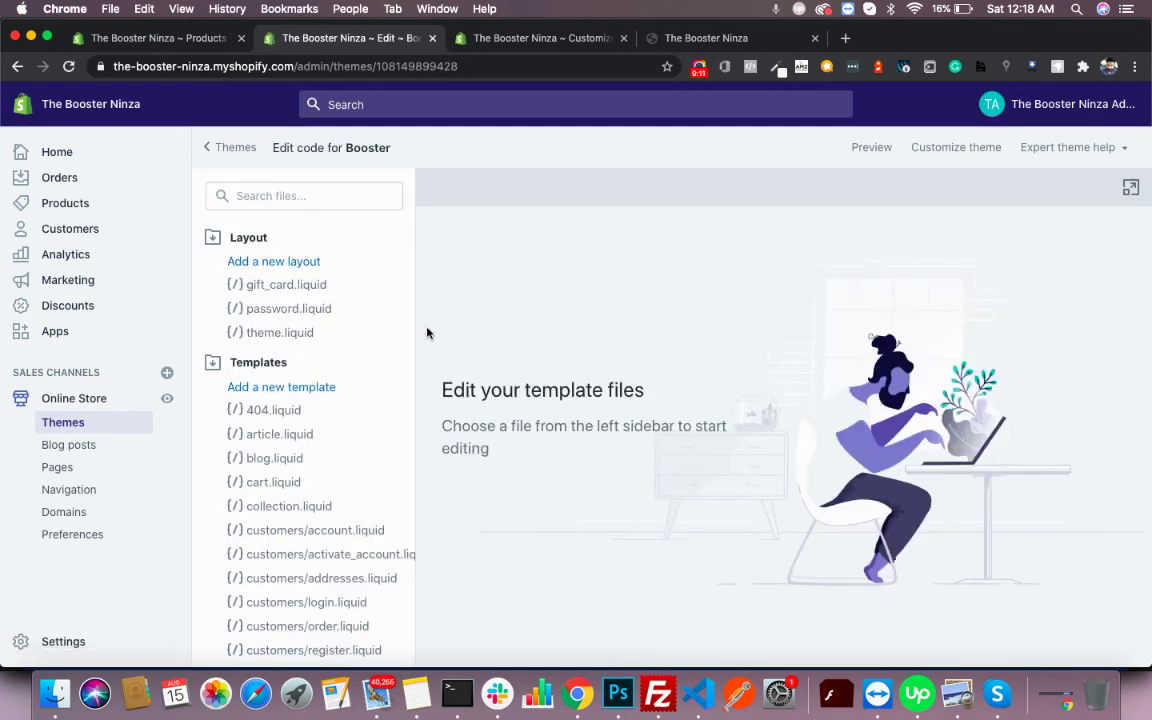
- Create a blank asset named custom with the .css.liquid file type in Assets
click(264, 363)
click(249, 453)
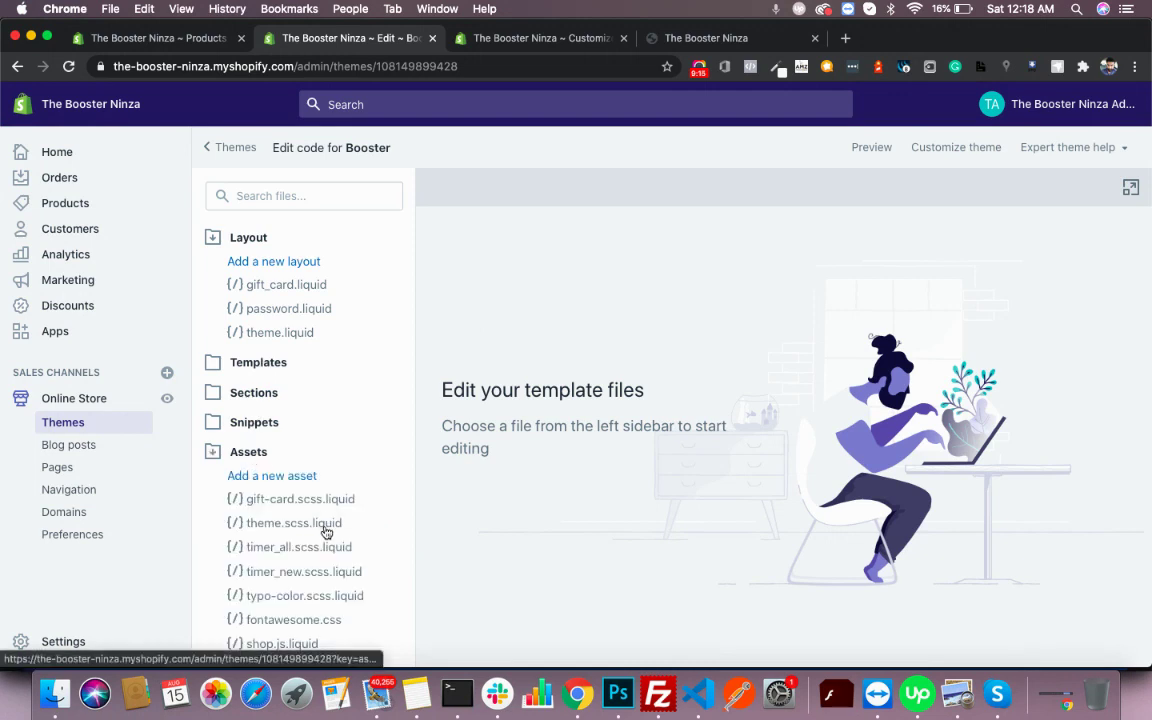
scroll(324, 532, down, 3)
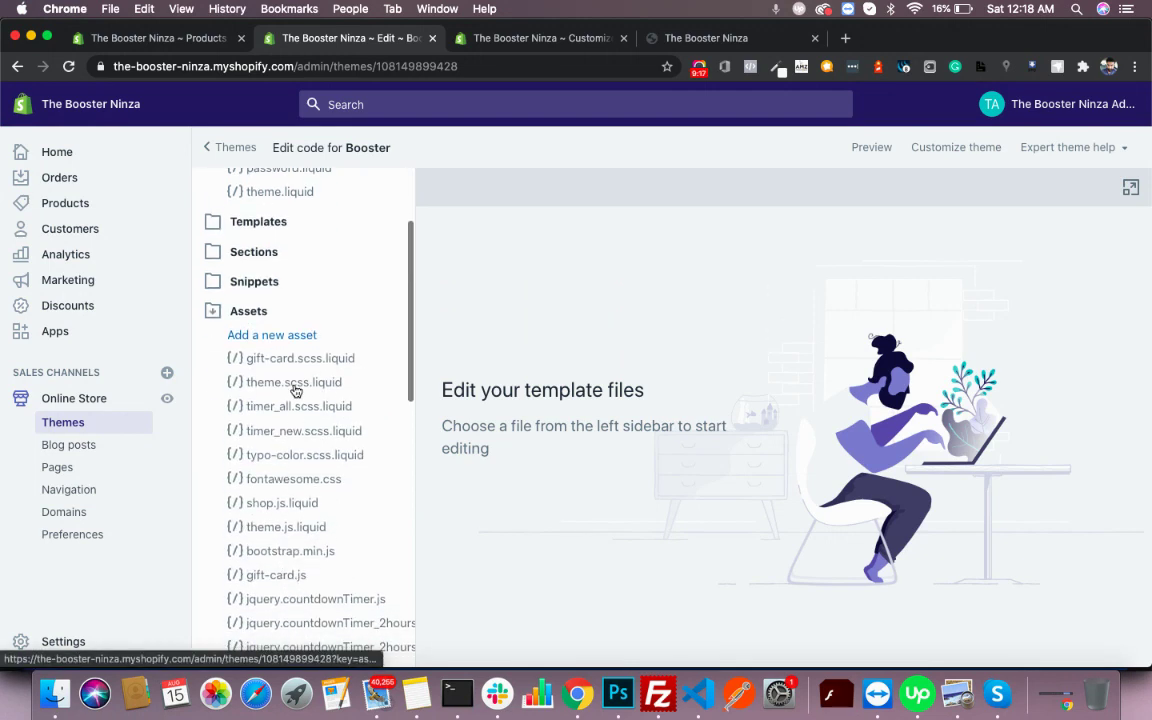
click(276, 334)
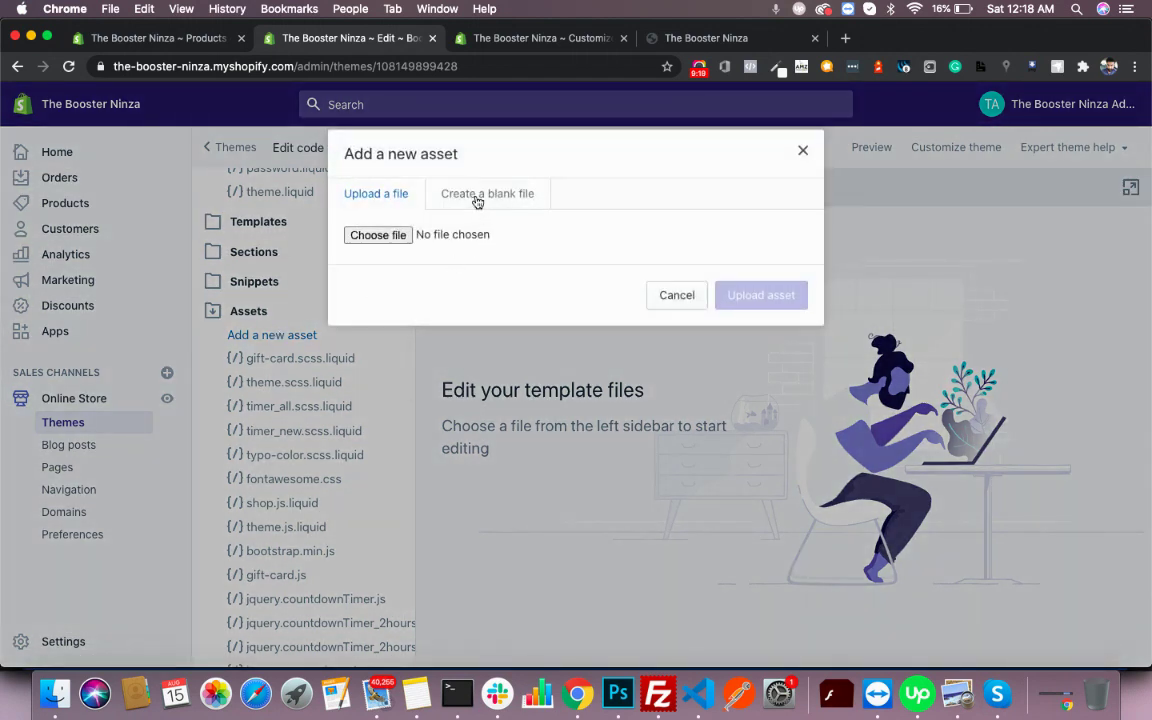
click(477, 200)
click(509, 237)
text(custom)
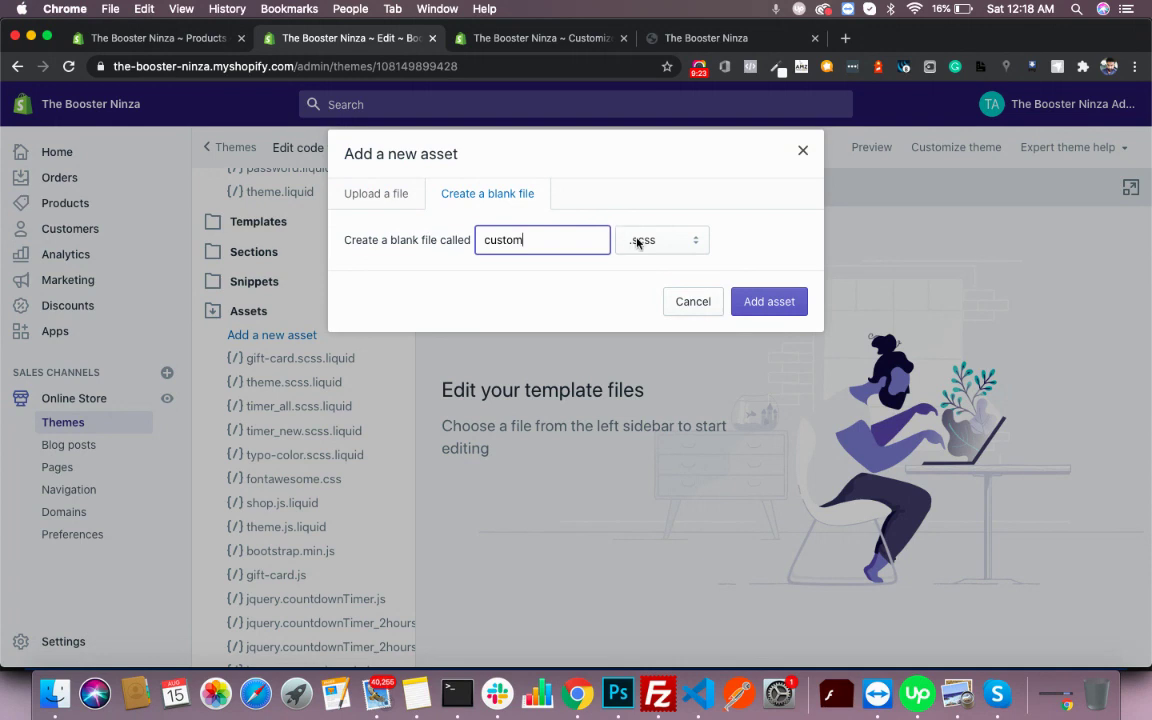
click(637, 242)
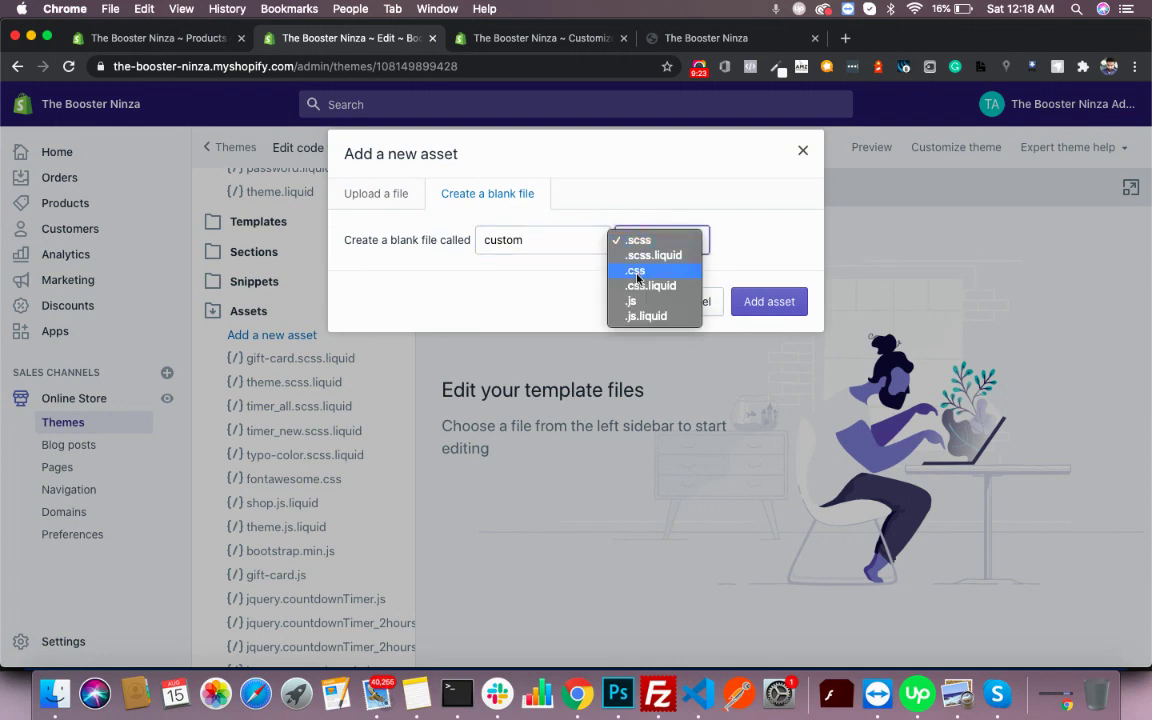
click(639, 287)
click(798, 304)
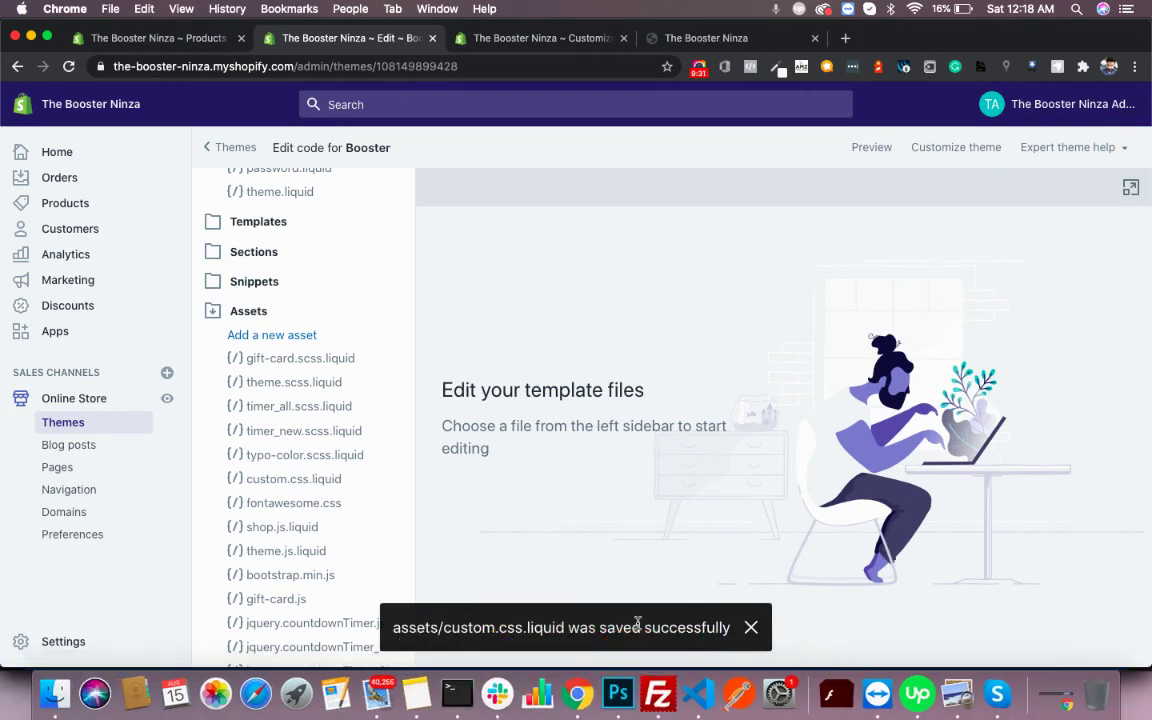
- Open the empty custom.css.liquid file in the code editor
click(284, 480)
click(602, 311)
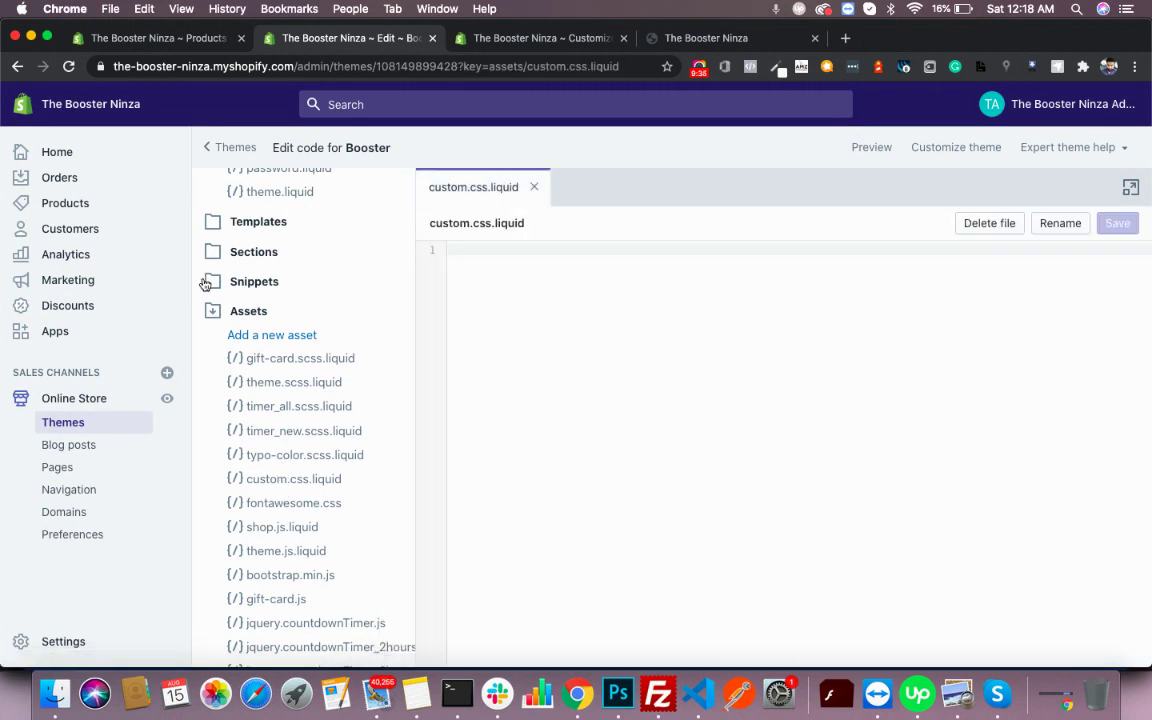
scroll(264, 236, up, 3)
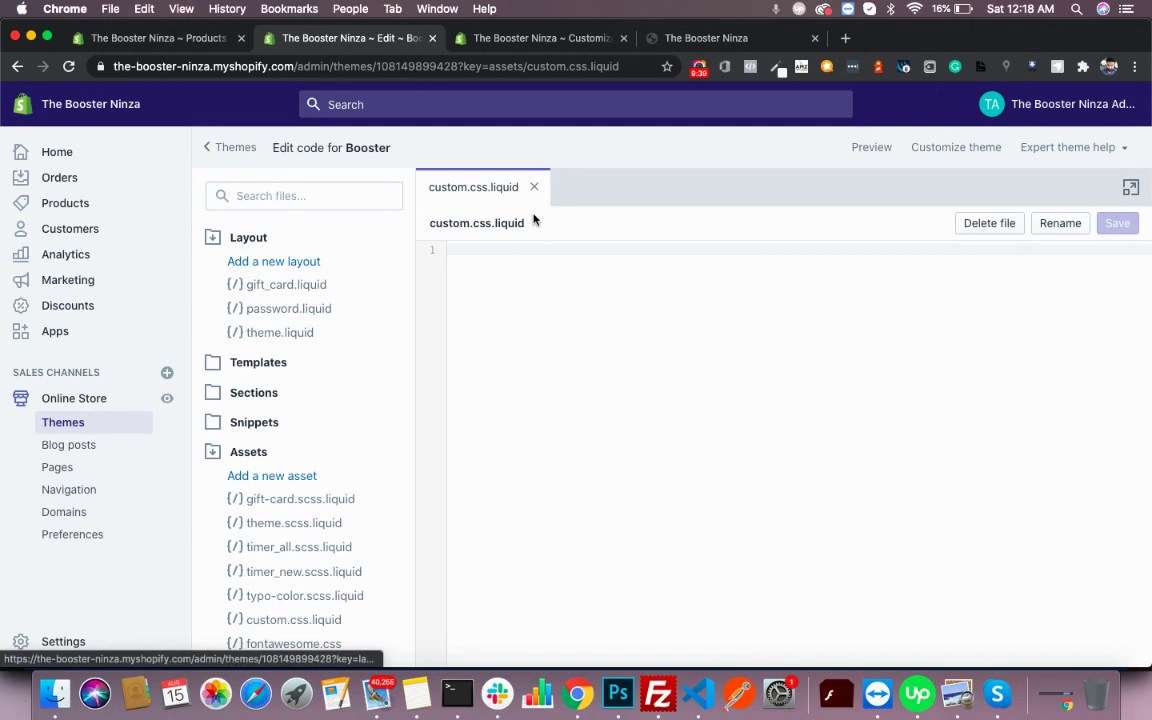
- In theme.liquid, duplicate the typo-color stylesheet_tag line directly below it
click(275, 334)
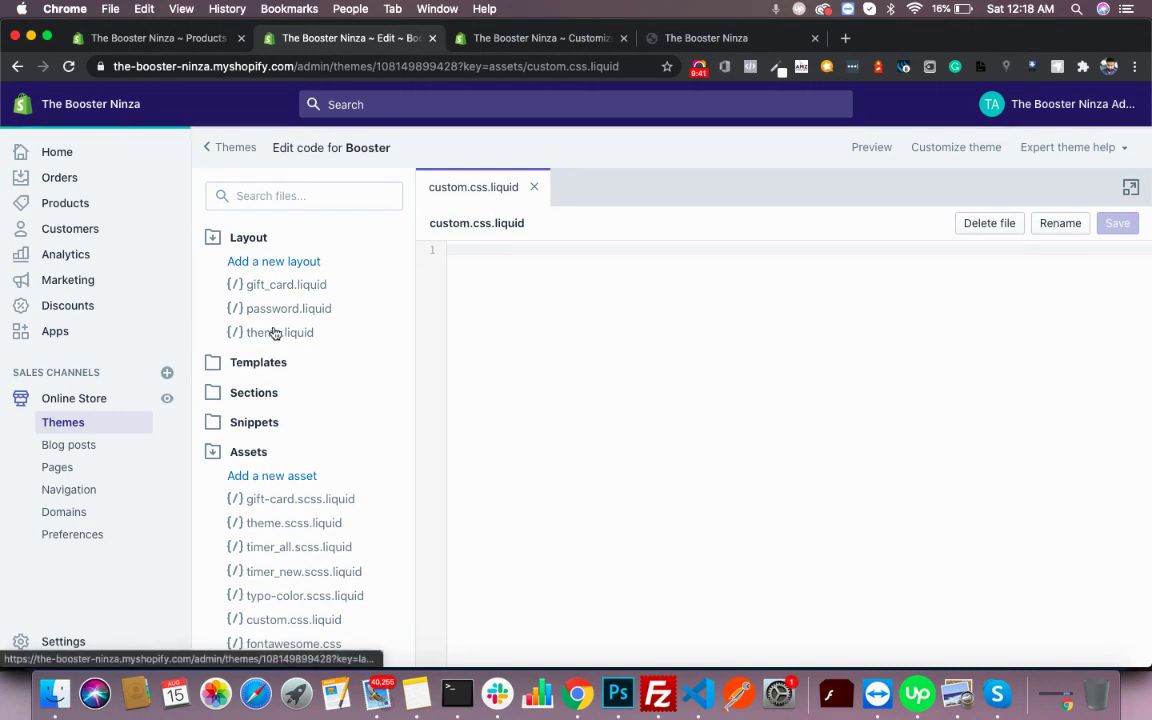
scroll(587, 483, down, 5)
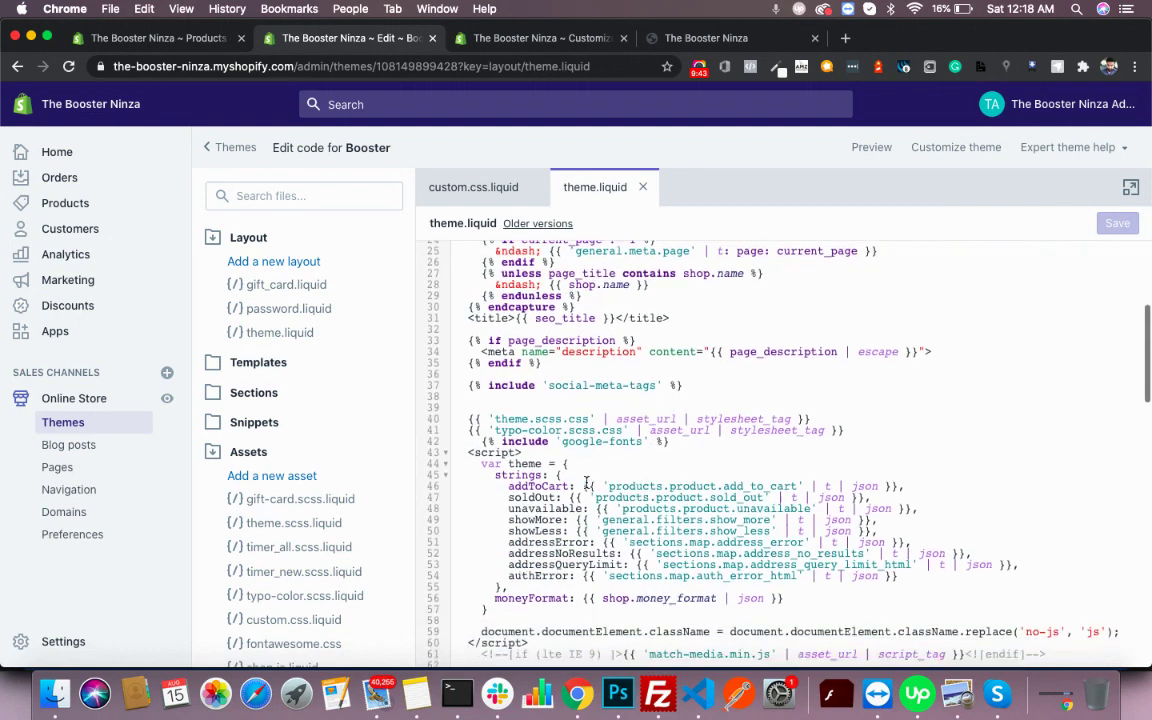
click(875, 438)
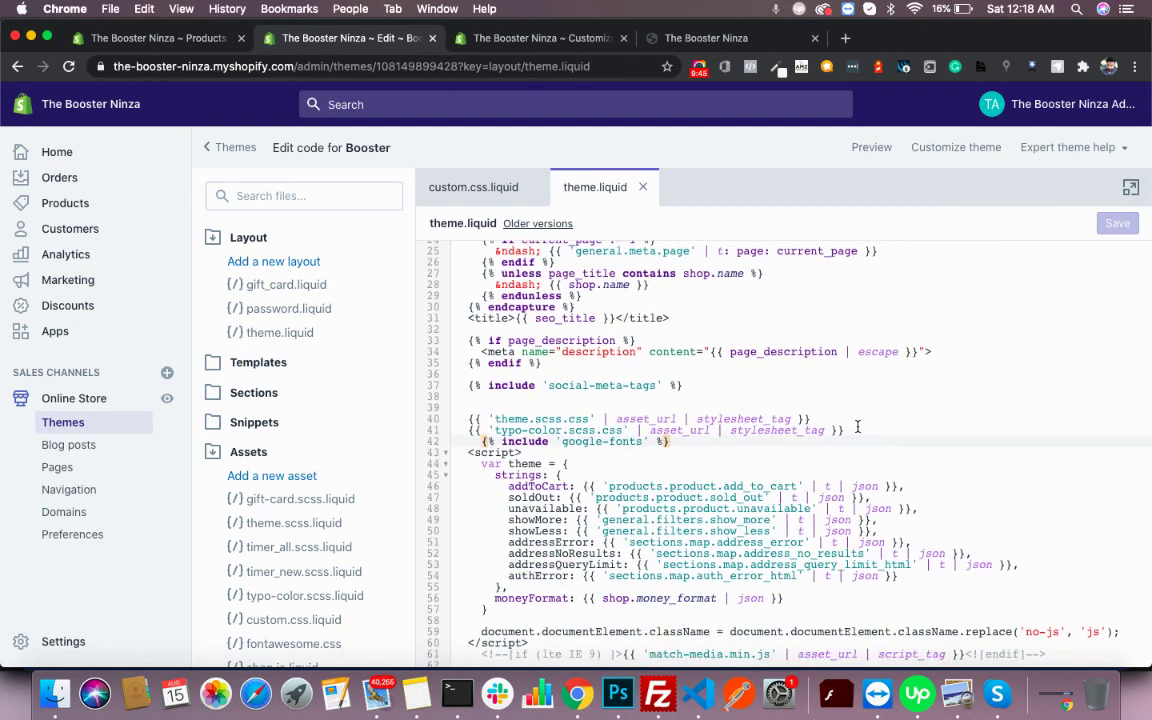
triple_click(857, 427)
key(ctrl+c)
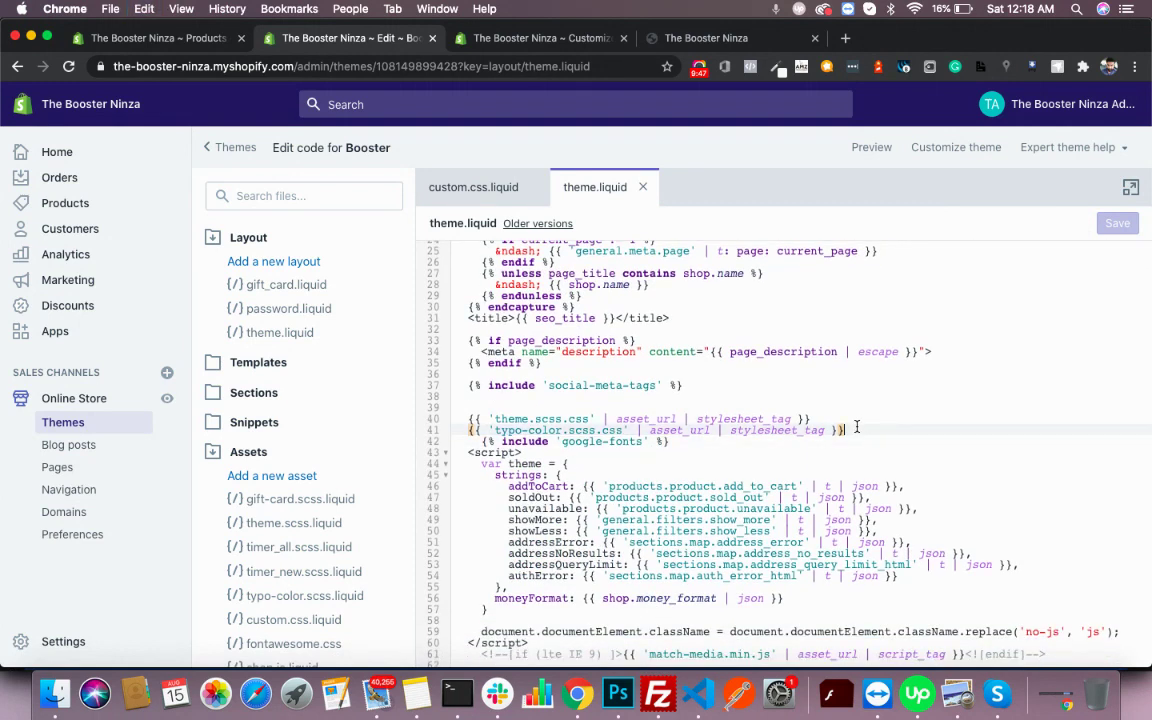
click(857, 427)
key(Return)
key(Return)
key(Up)
key(ctrl+v)
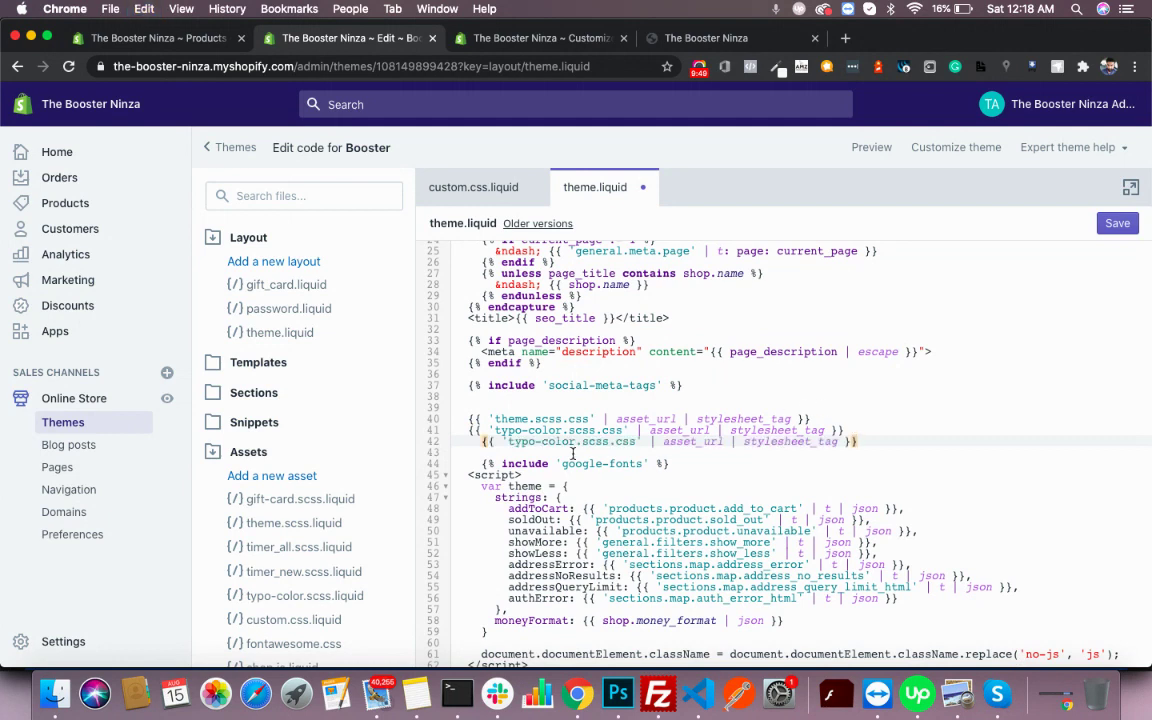
- Change the duplicated line's file name to custom.css
click(591, 450)
click(598, 443)
key(BackSpace)
key(BackSpace)
key(BackSpace)
key(BackSpace)
key(BackSpace)
key(BackSpace)
key(BackSpace)
key(BackSpace)
key(BackSpace)
key(BackSpace)
key(BackSpace)
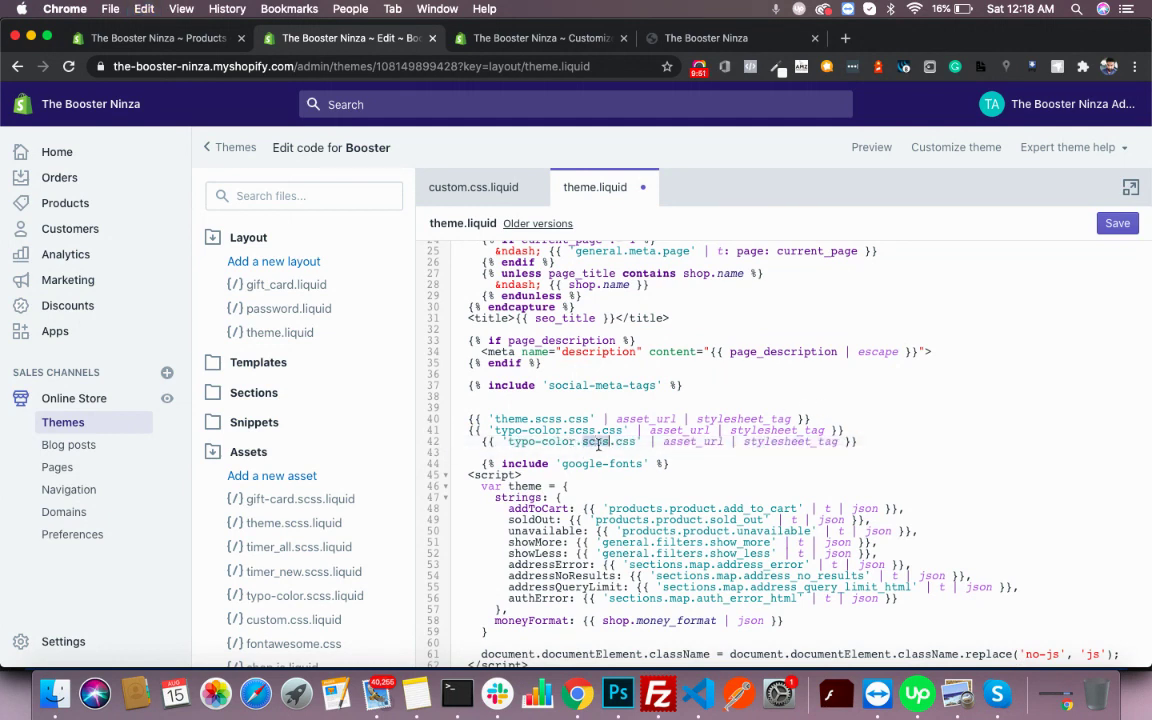
key(BackSpace)
key(BackSpace)
key(BackSpace)
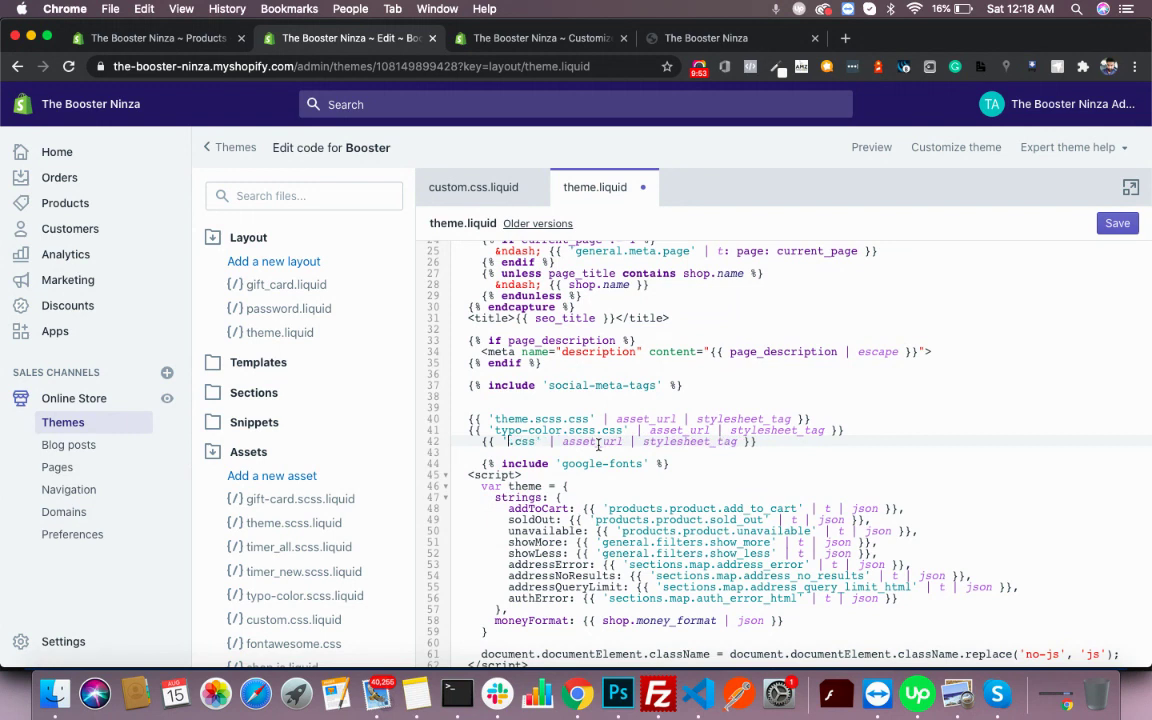
text(custom)
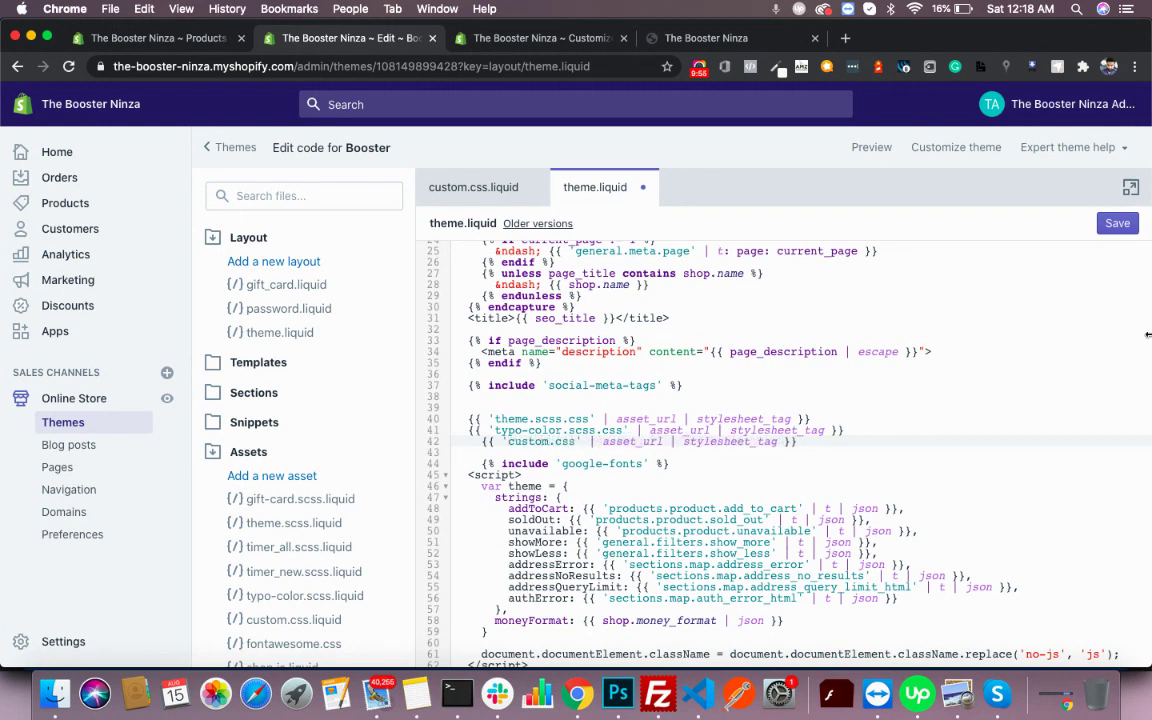
- Save theme.liquid, reload the storefront, and search its page source for 'custom'
click(1118, 222)
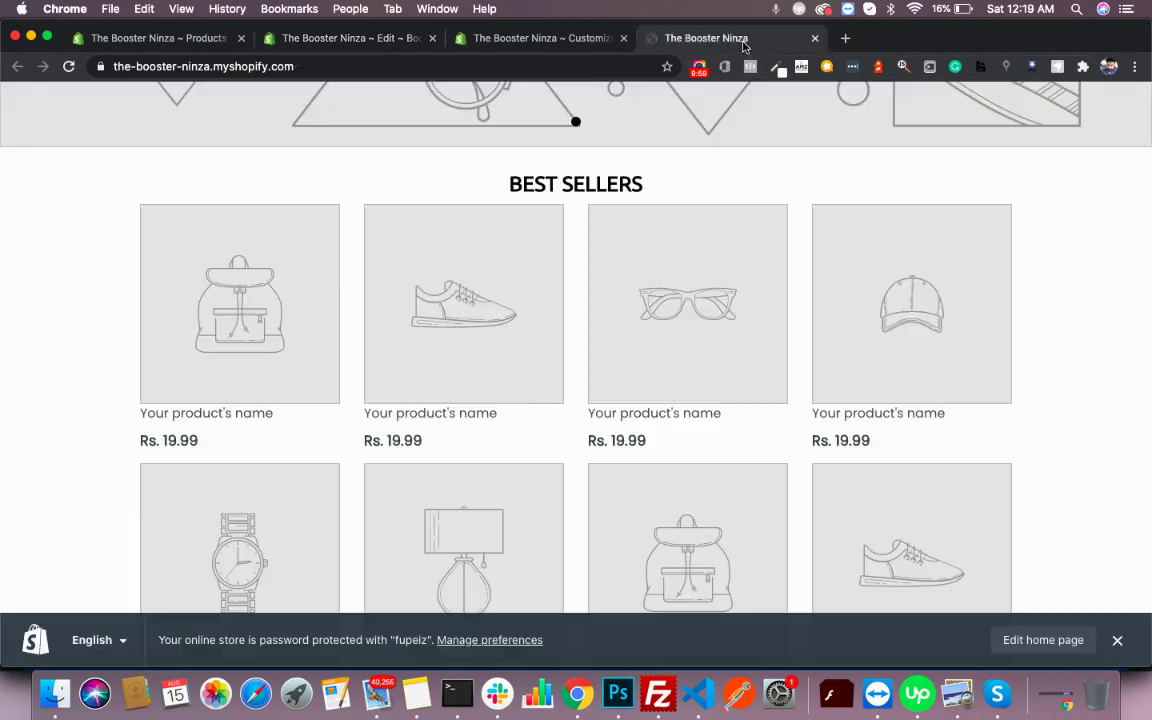
key(super+r)
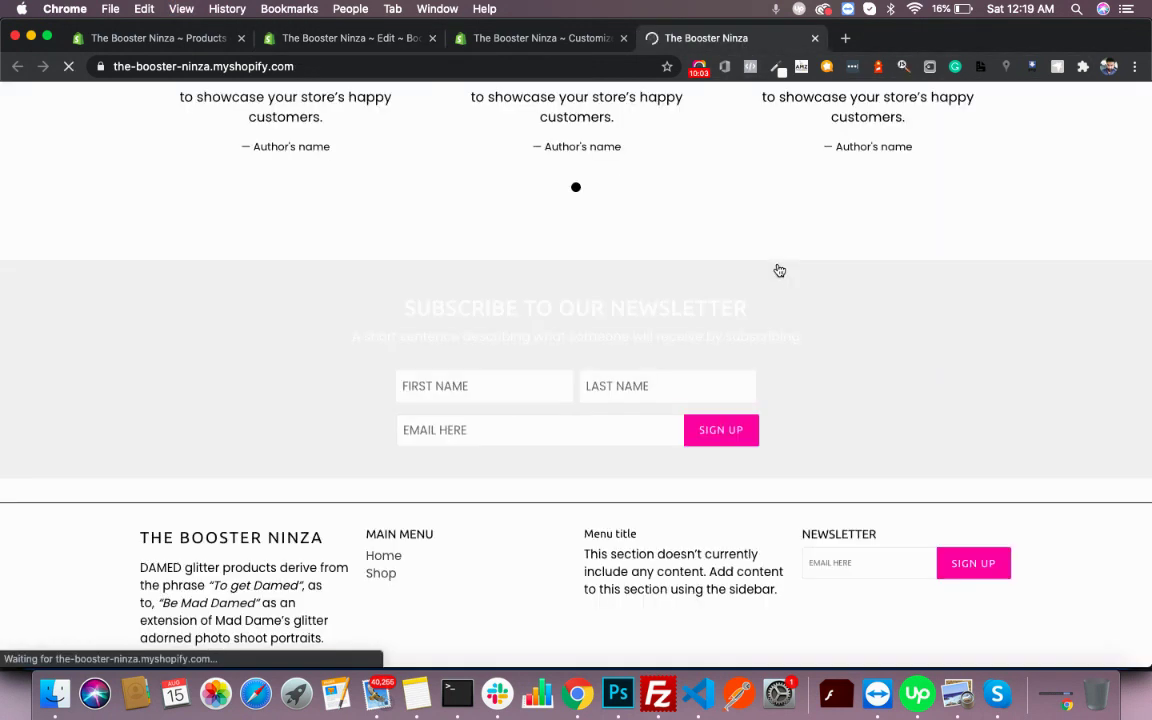
scroll(779, 270, down, 5)
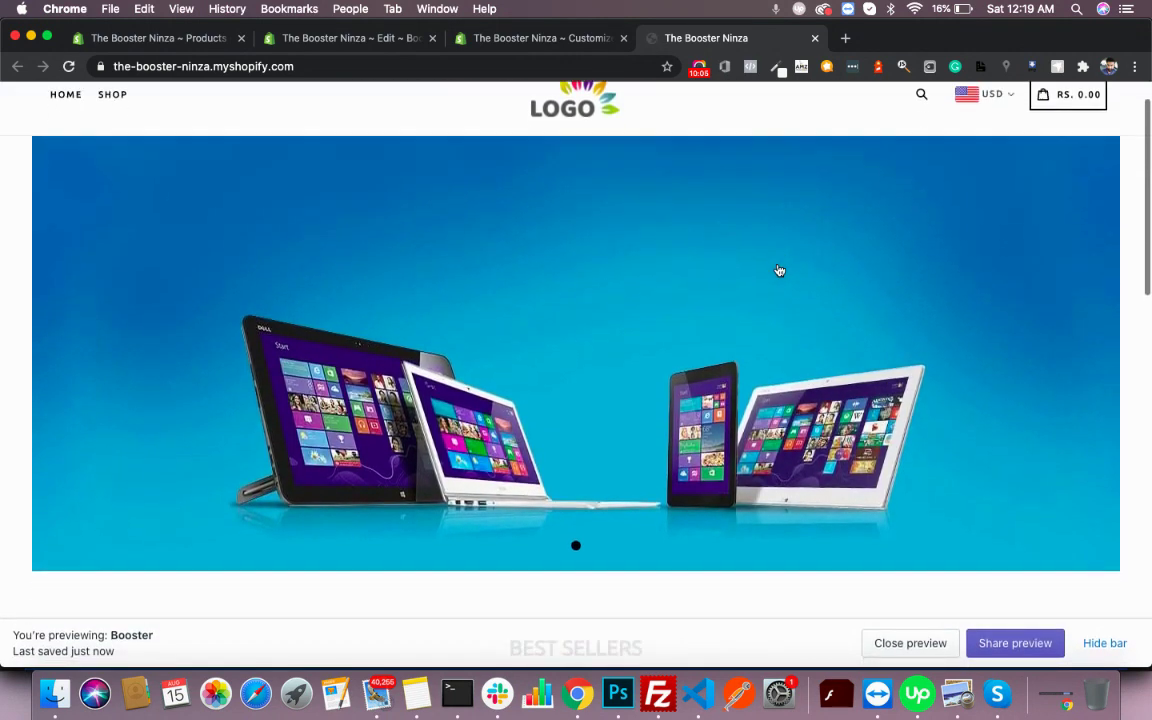
right_click(1057, 268)
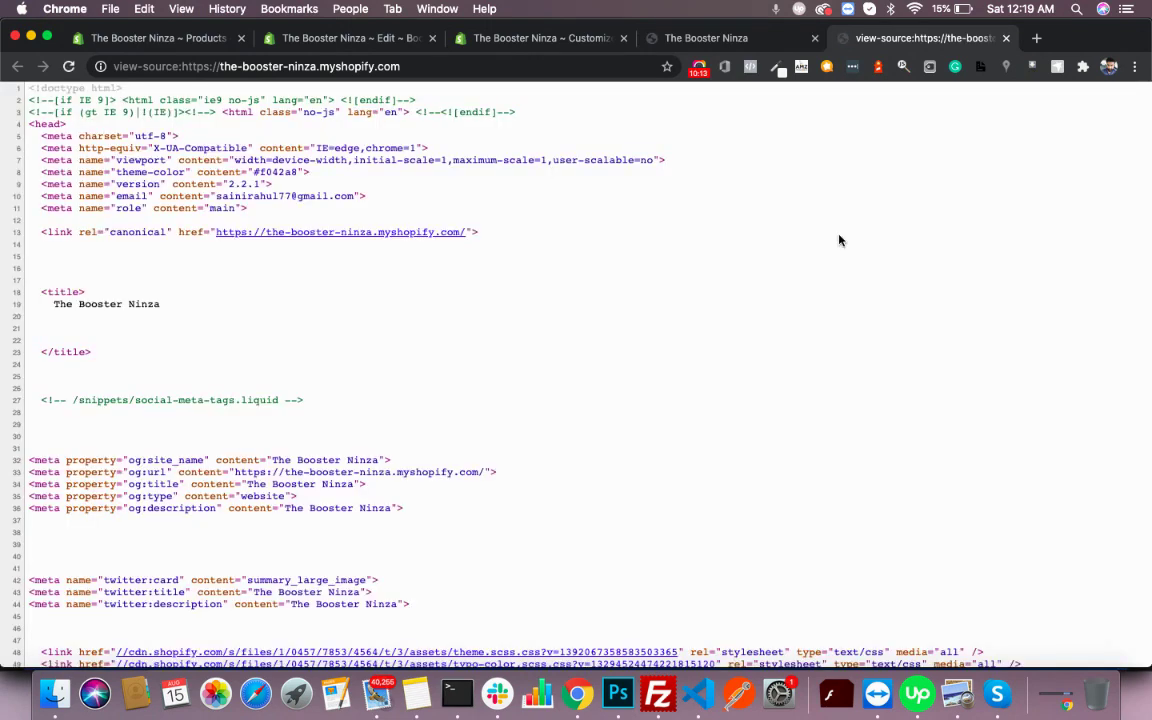
key(super+f)
text(custom.css' | asset_url | stylesheet_tag }})
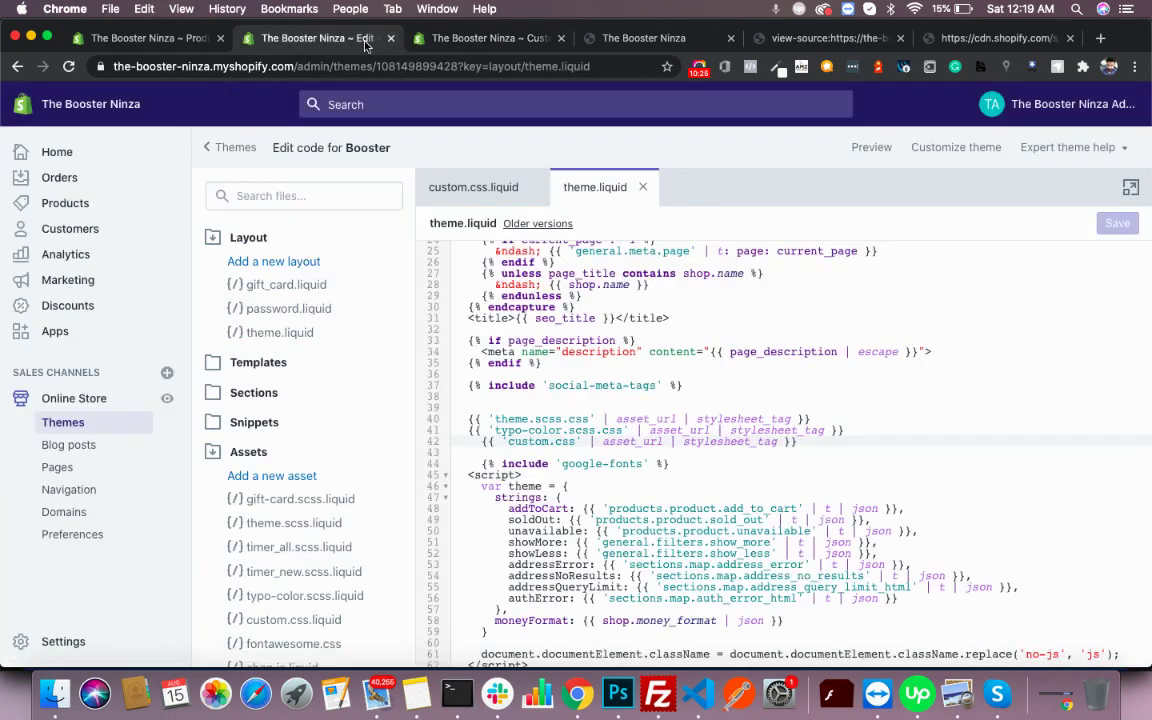
- Scroll through the storefront home page: devices banner, Best Sellers, testimonials and newsletter signup
click(660, 39)
scroll(537, 378, down, 5)
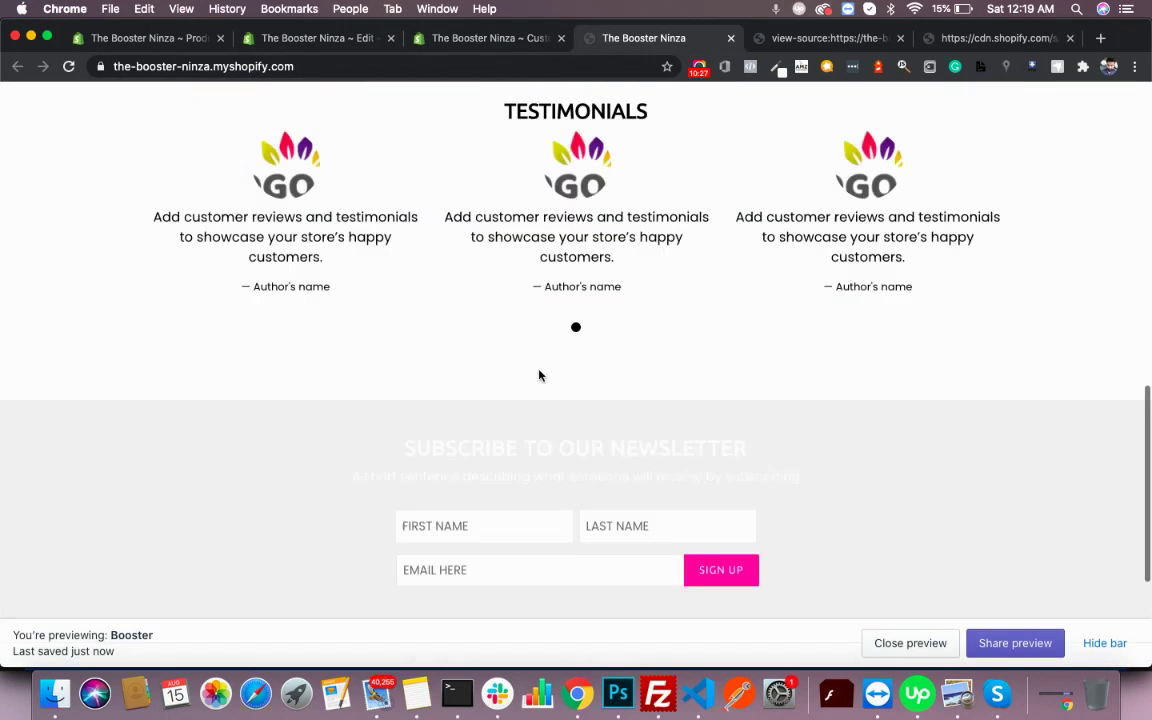
right_click(240, 228)
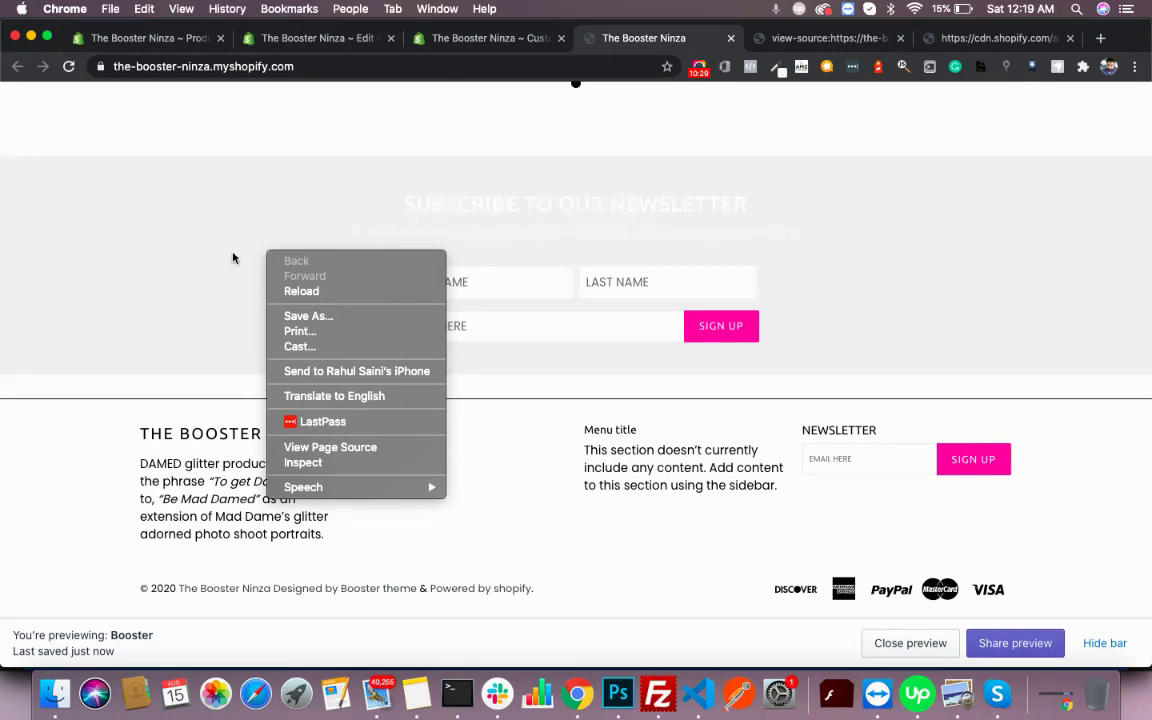
click(193, 255)
scroll(193, 254, up, 3)
scroll(214, 288, up, 2)
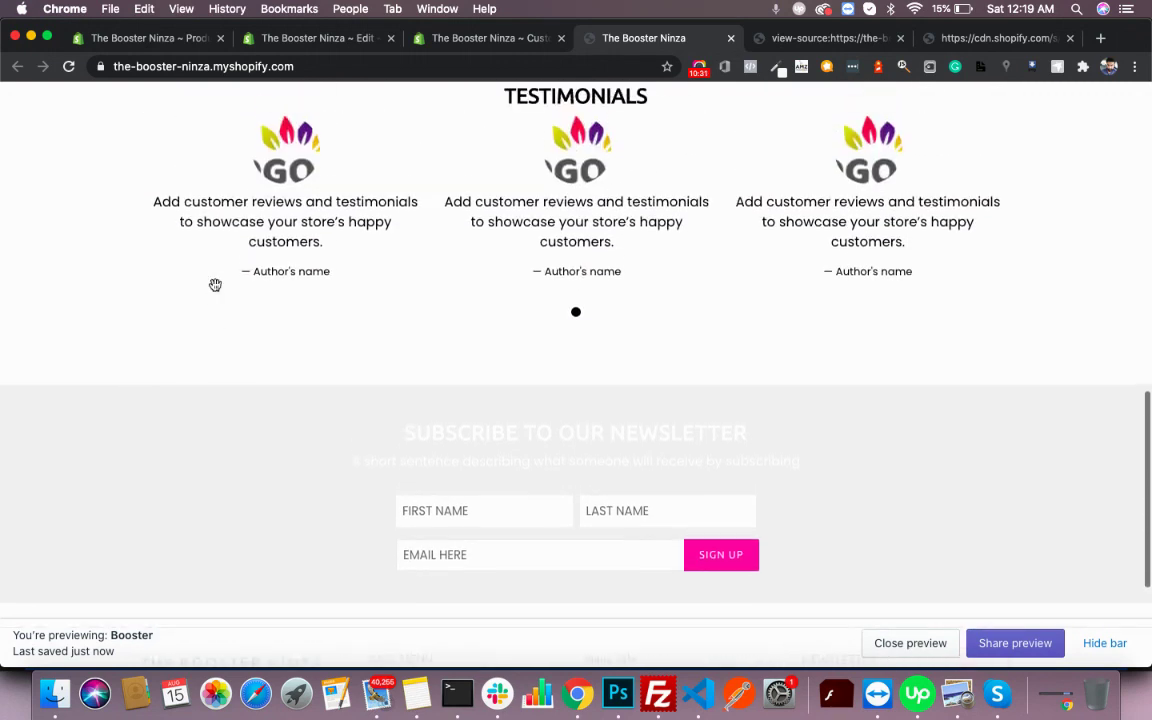
scroll(213, 285, down, 3)
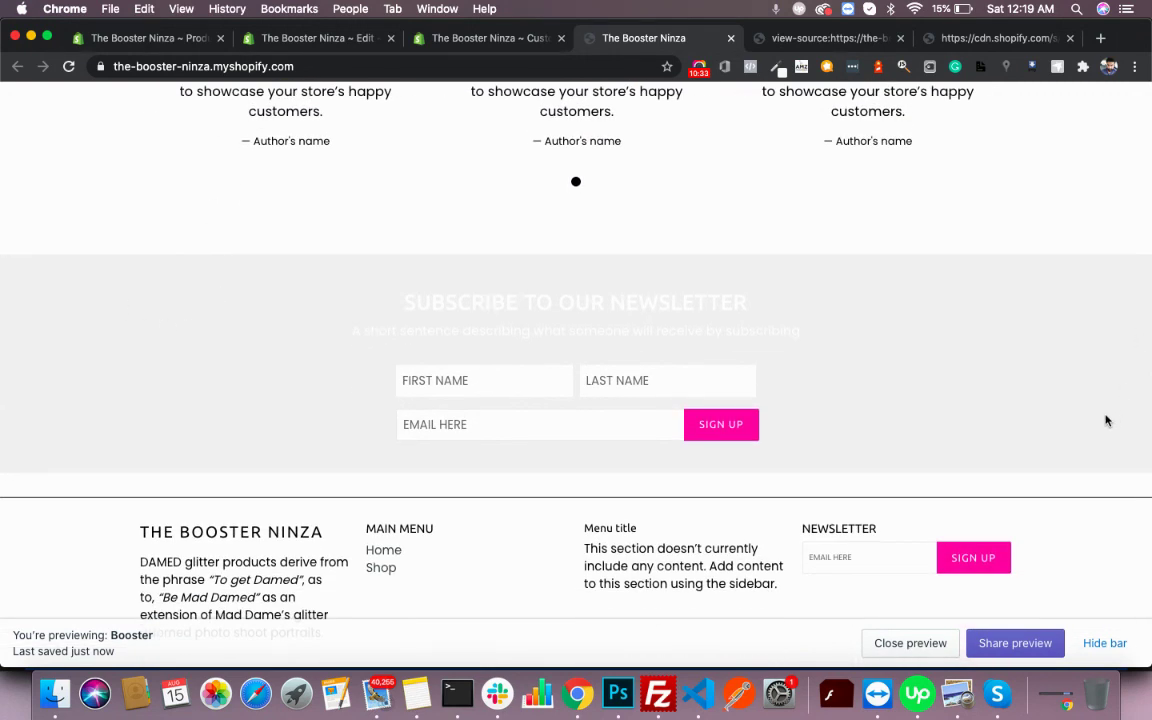
scroll(509, 384, up, 3)
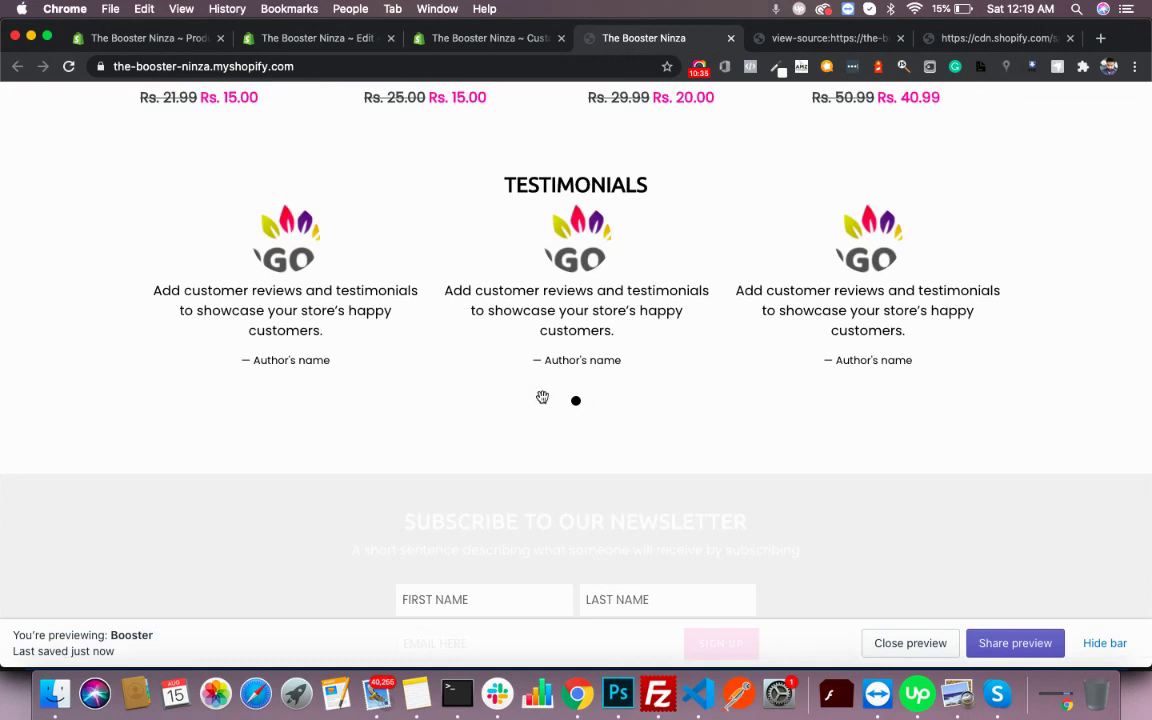
scroll(580, 403, up, 8)
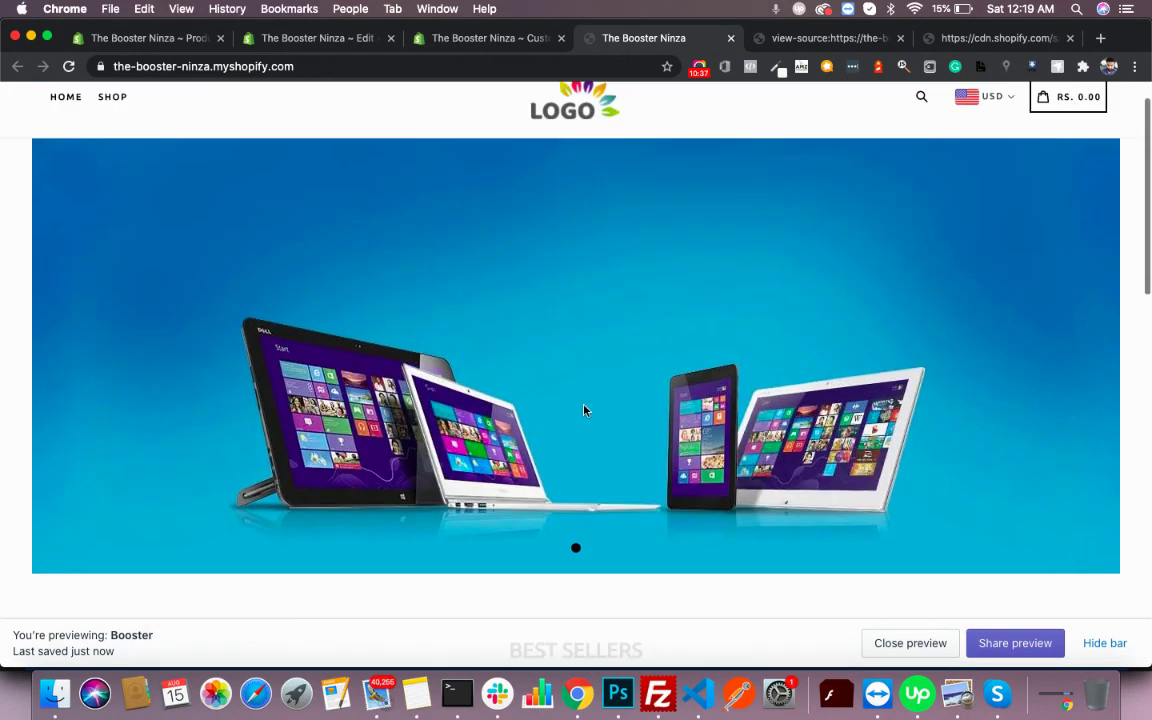
scroll(577, 553, down, 3)
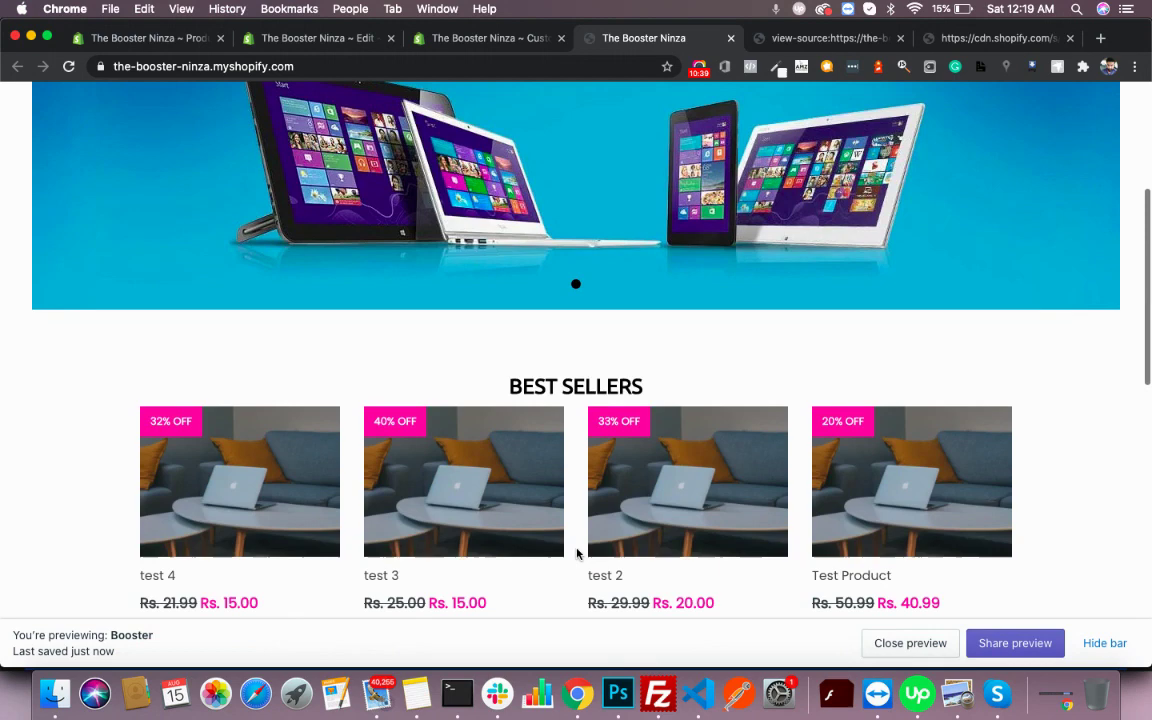
scroll(579, 553, up, 2)
scroll(710, 320, down, 8)
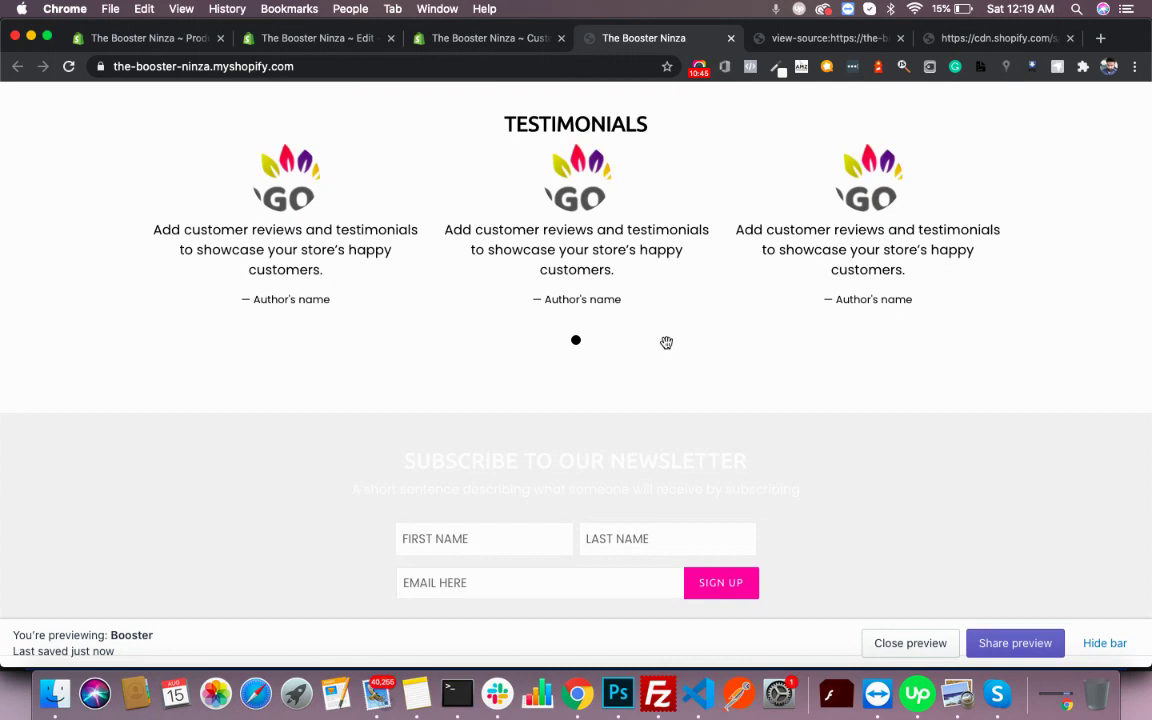
right_click(568, 341)
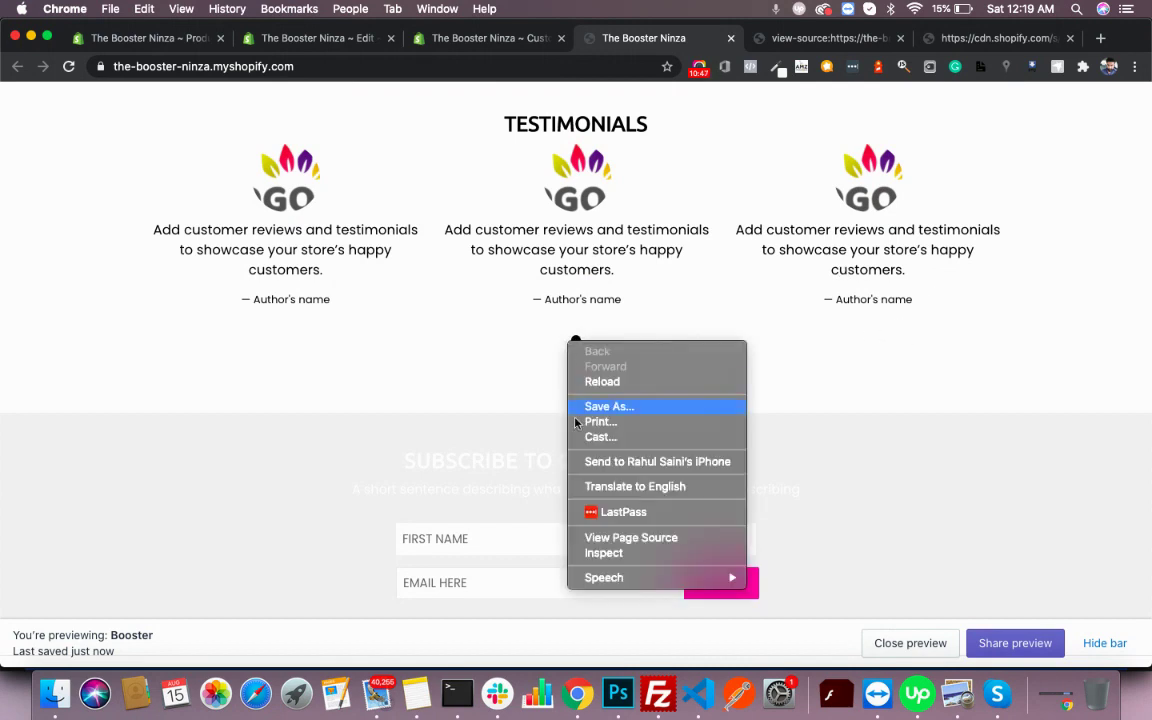
click(600, 555)
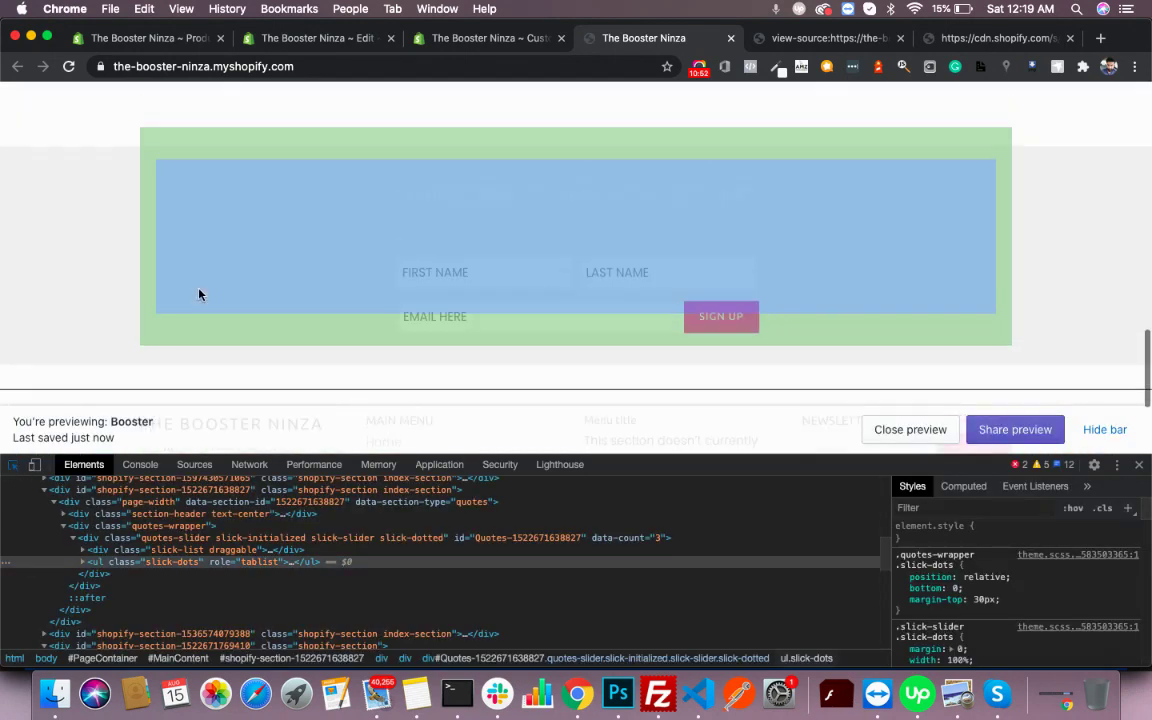
click(55, 250)
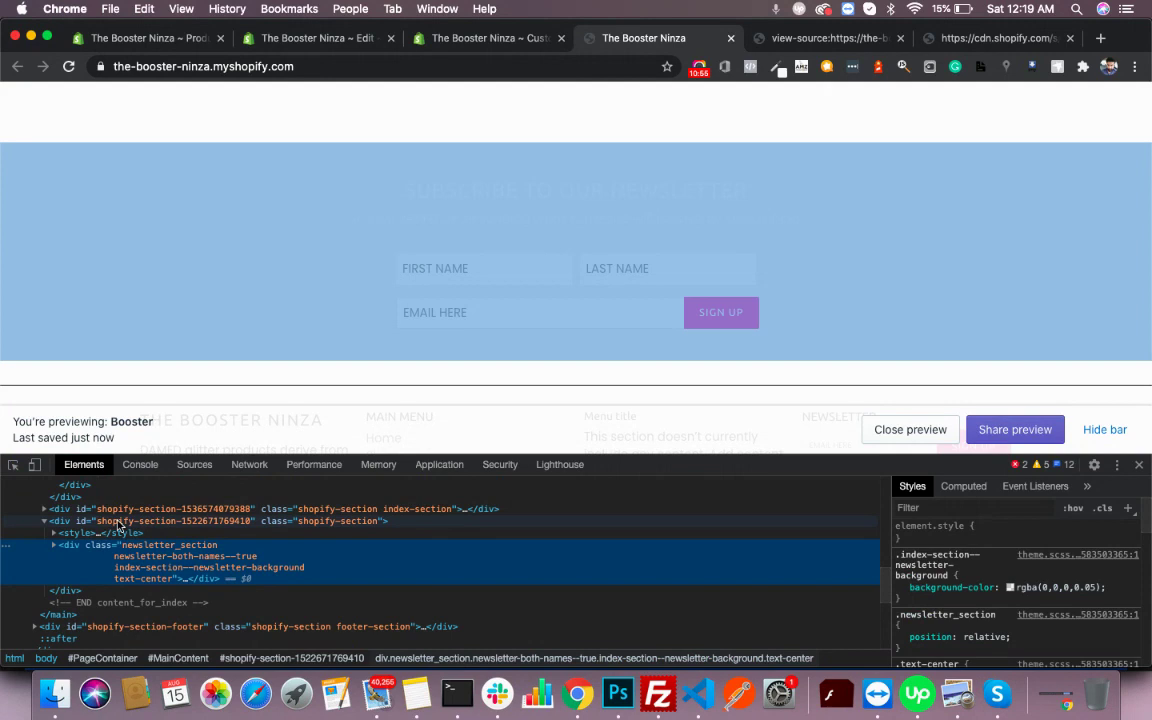
click(118, 522)
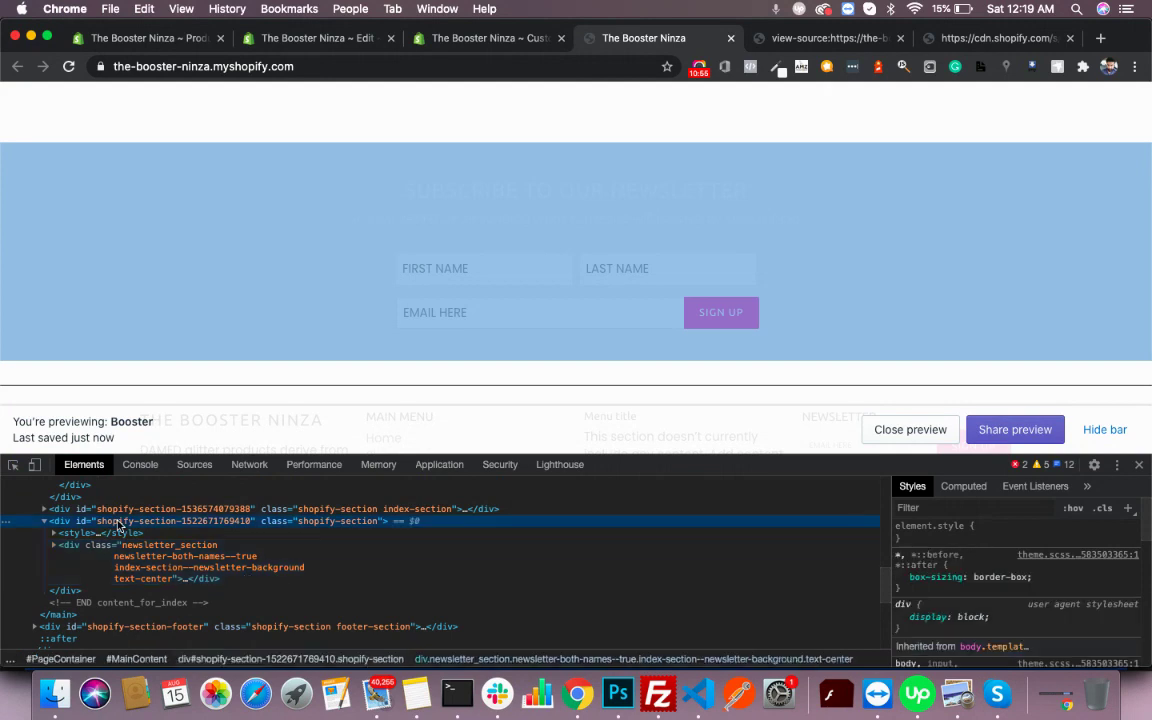
- Add a new style rule for that section with background #000
click(1126, 509)
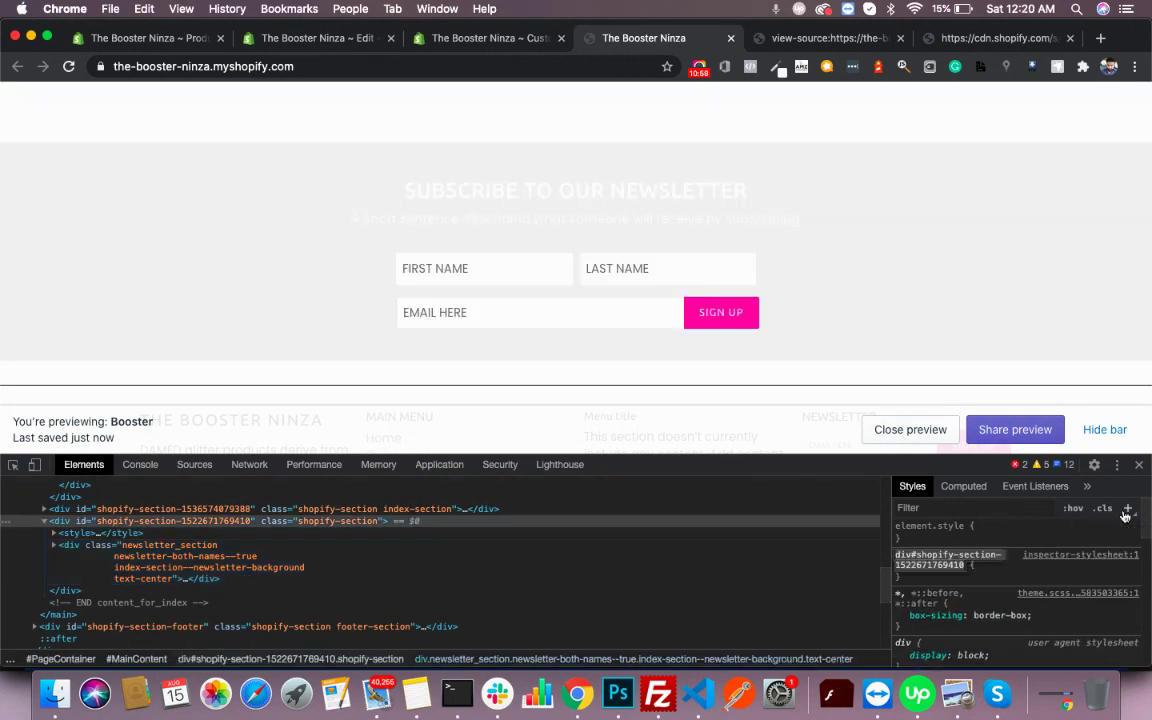
scroll(849, 280, down, 1)
key(Return)
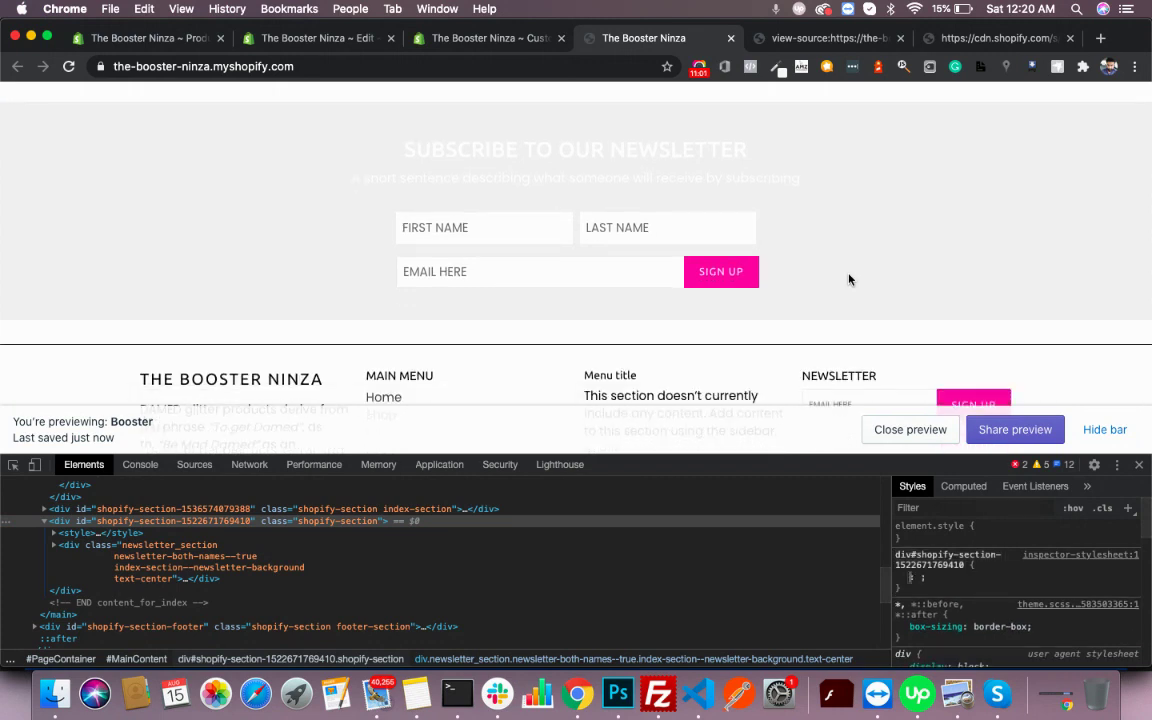
text(back)
key(Tab)
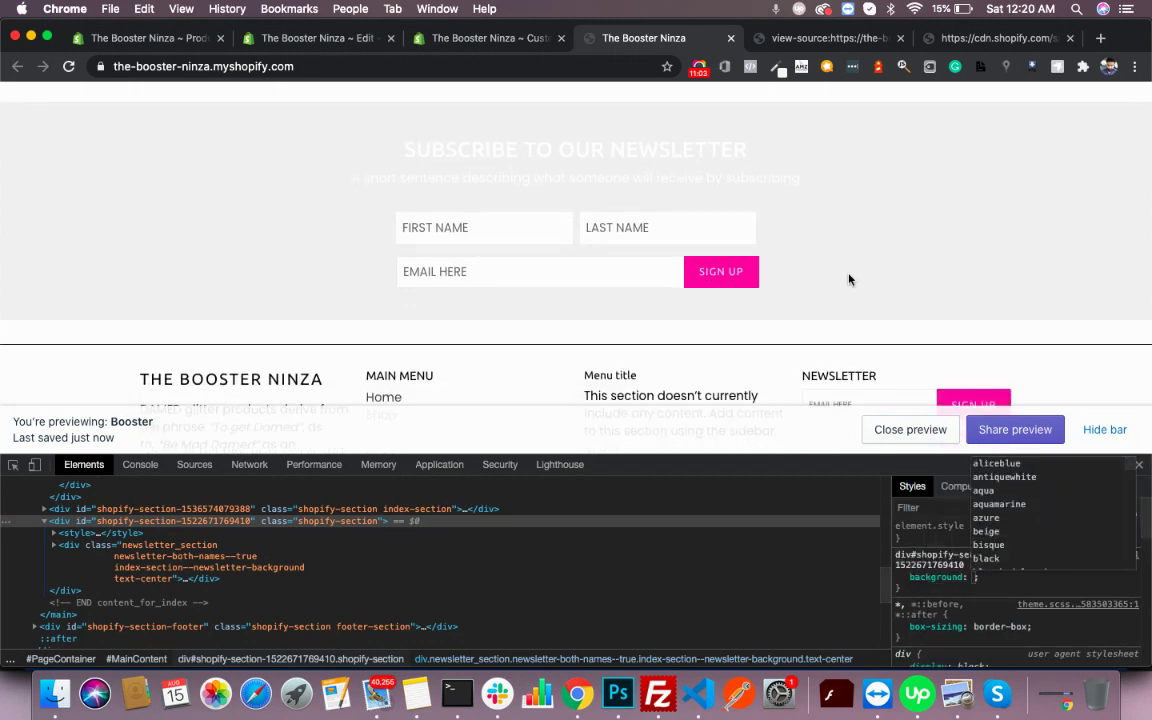
text(#000)
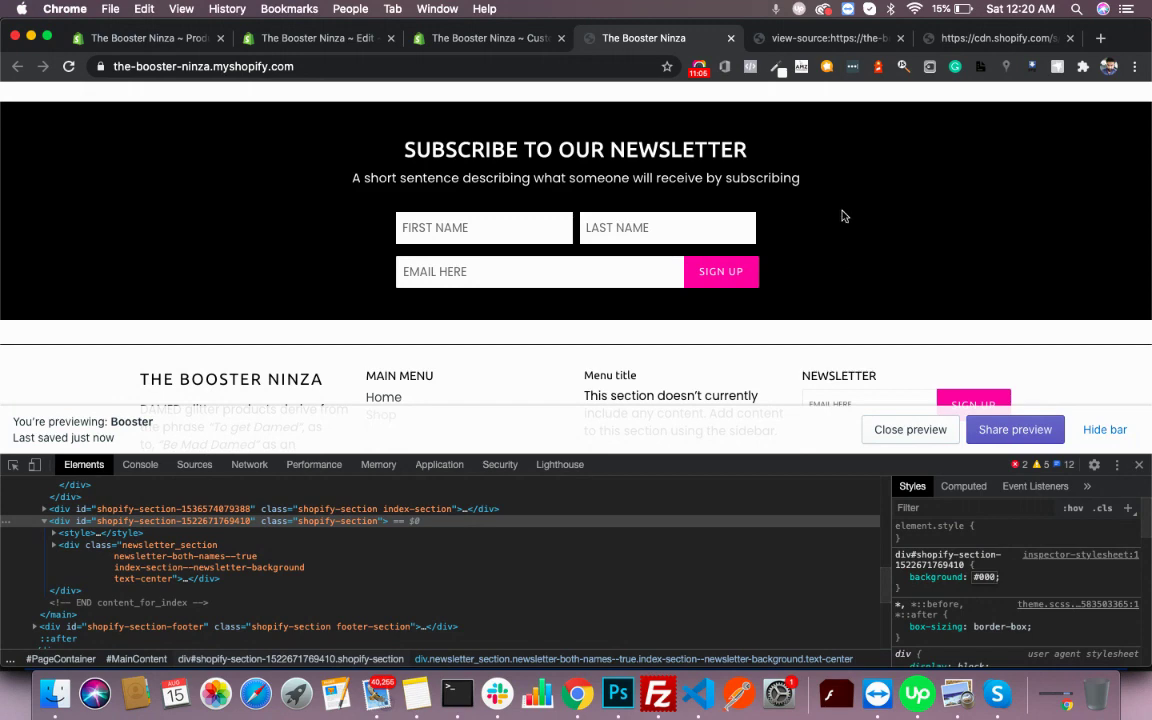
scroll(758, 189, up, 1)
scroll(787, 190, up, 15)
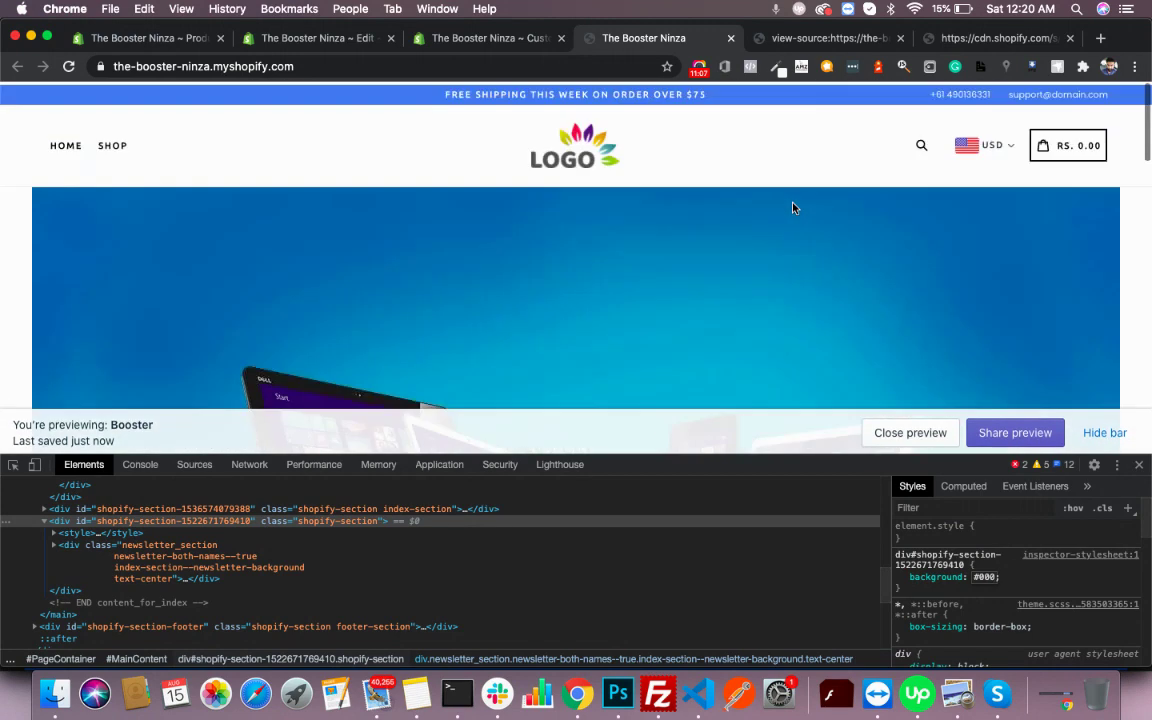
scroll(792, 206, down, 10)
scroll(793, 208, down, 5)
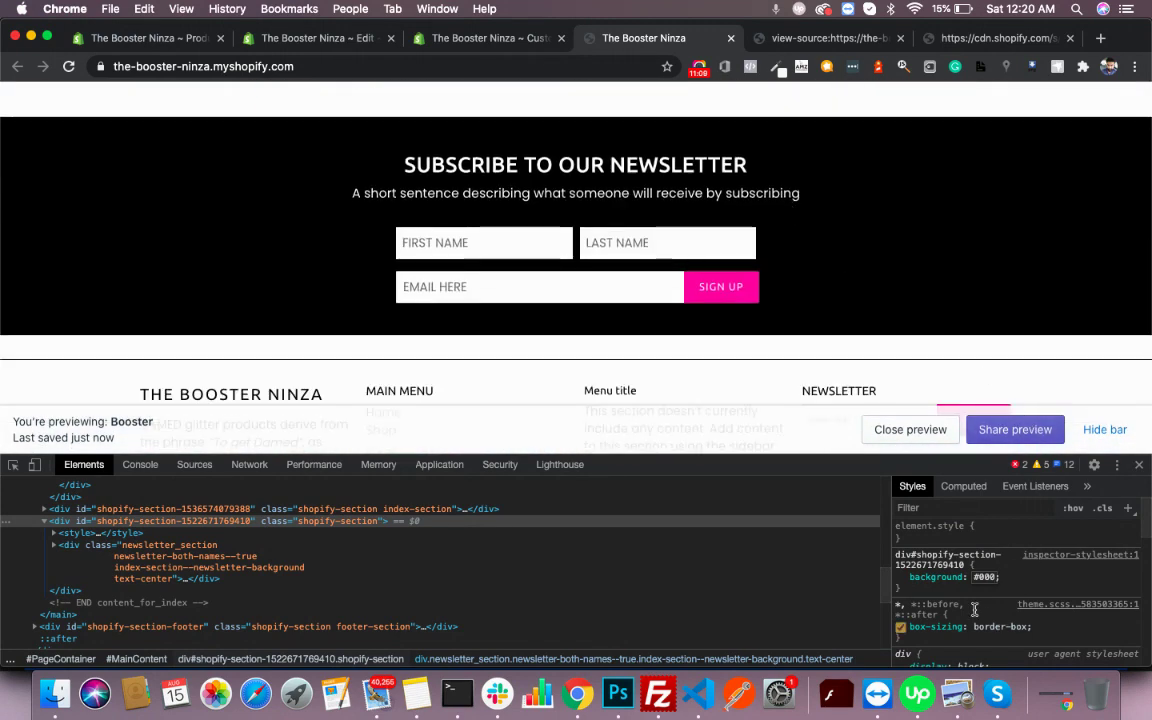
- Change the background colour to teal #259a9a with the colour picker
click(983, 578)
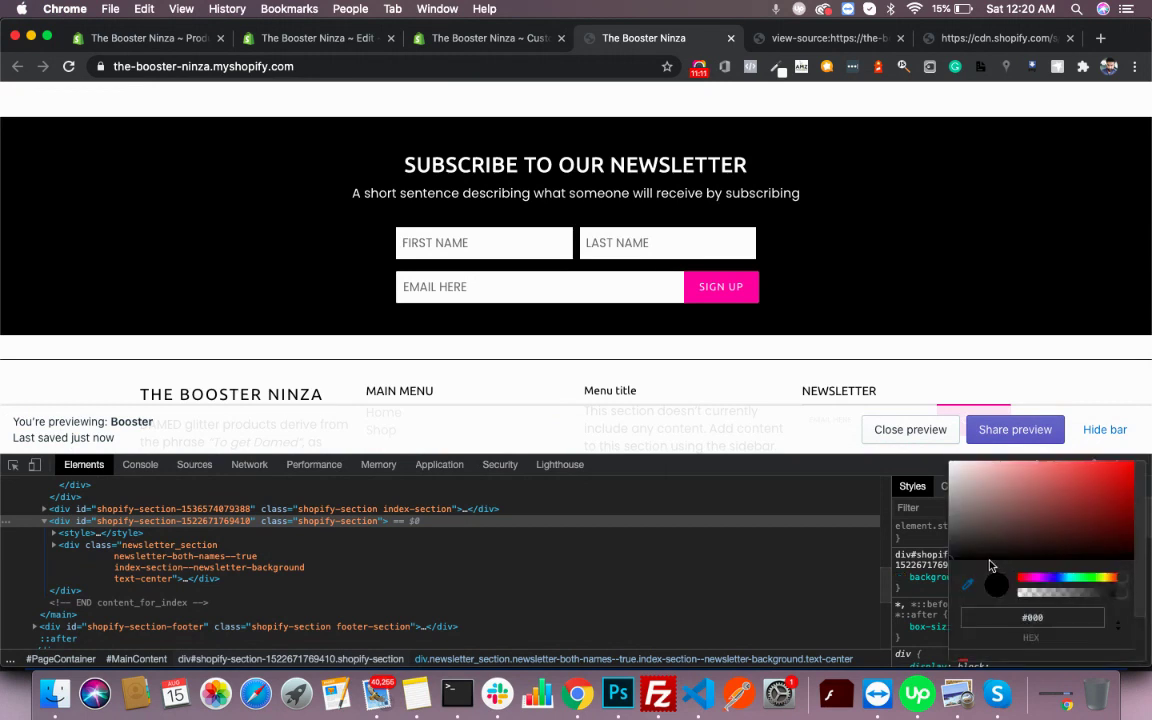
click(1071, 580)
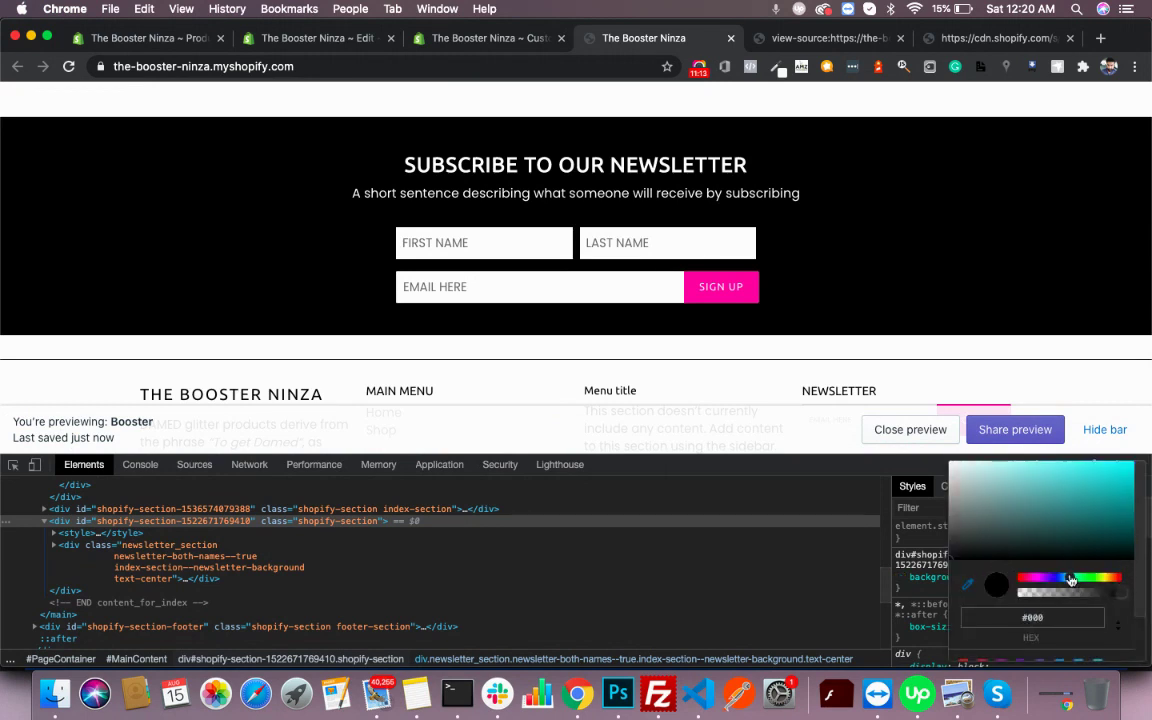
drag(1056, 530, 1092, 506)
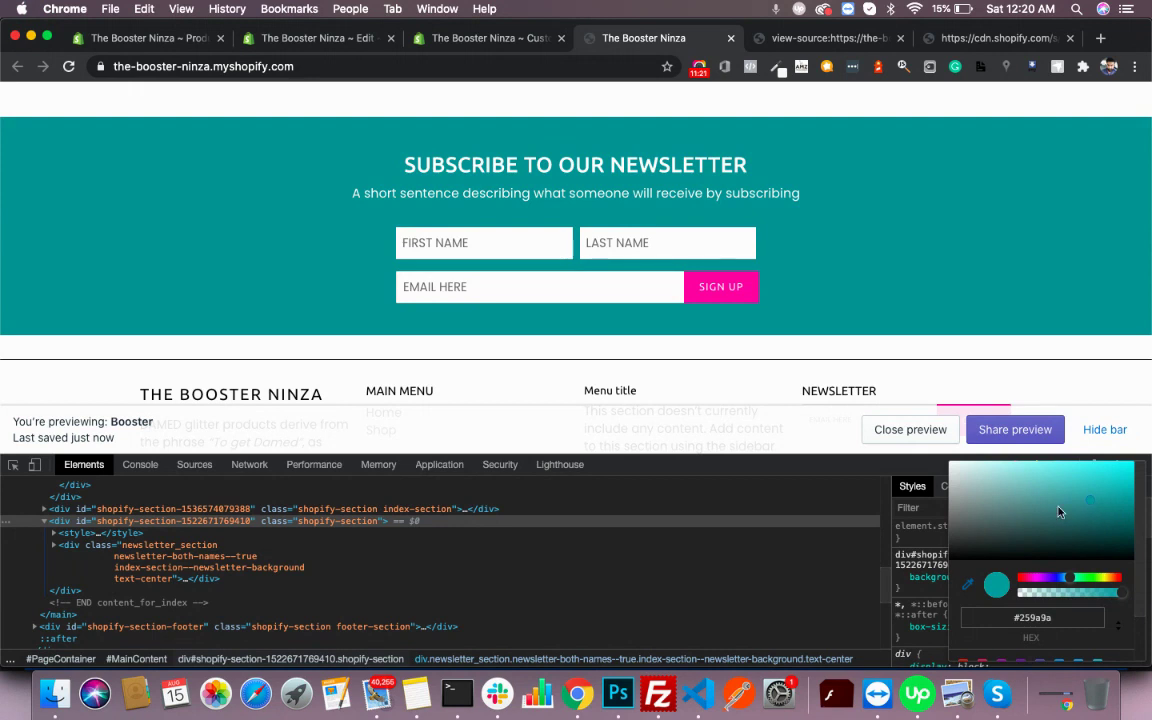
click(818, 530)
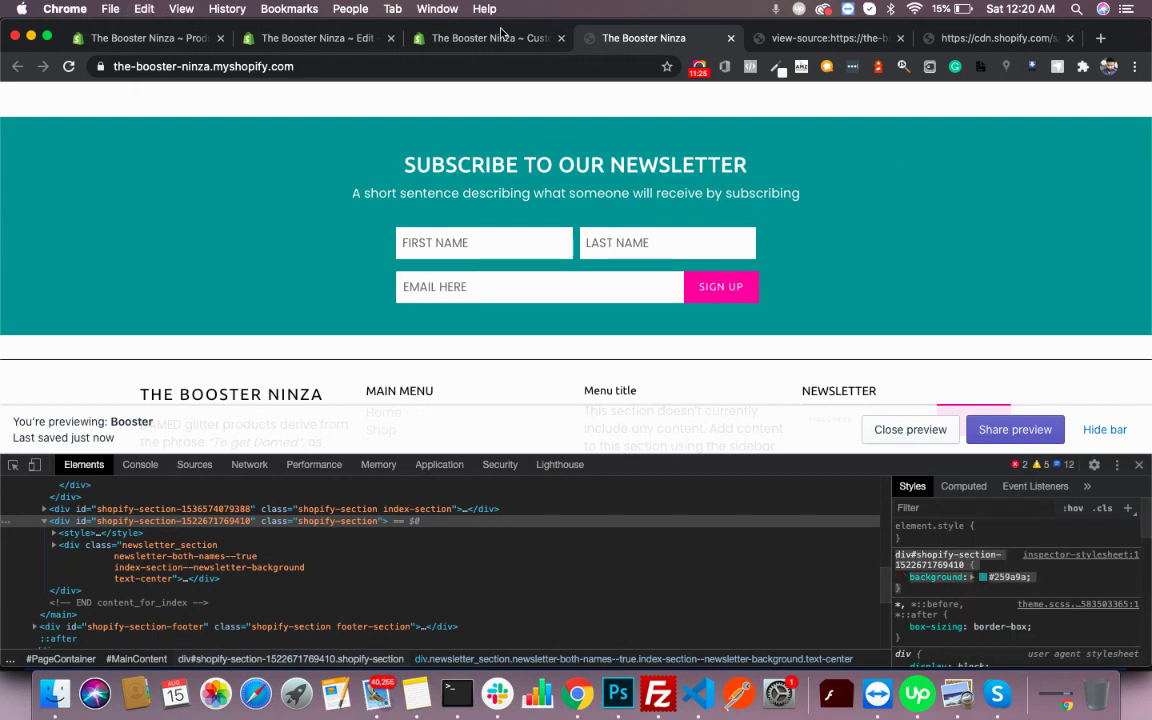
click(498, 38)
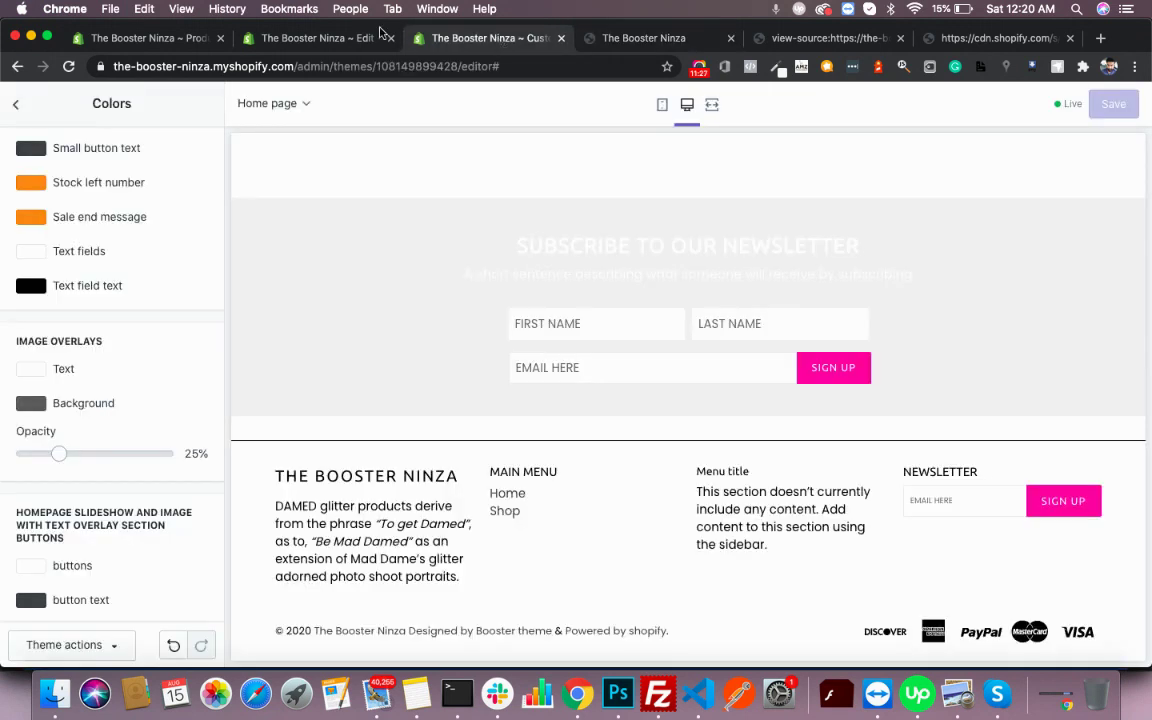
click(318, 38)
click(505, 189)
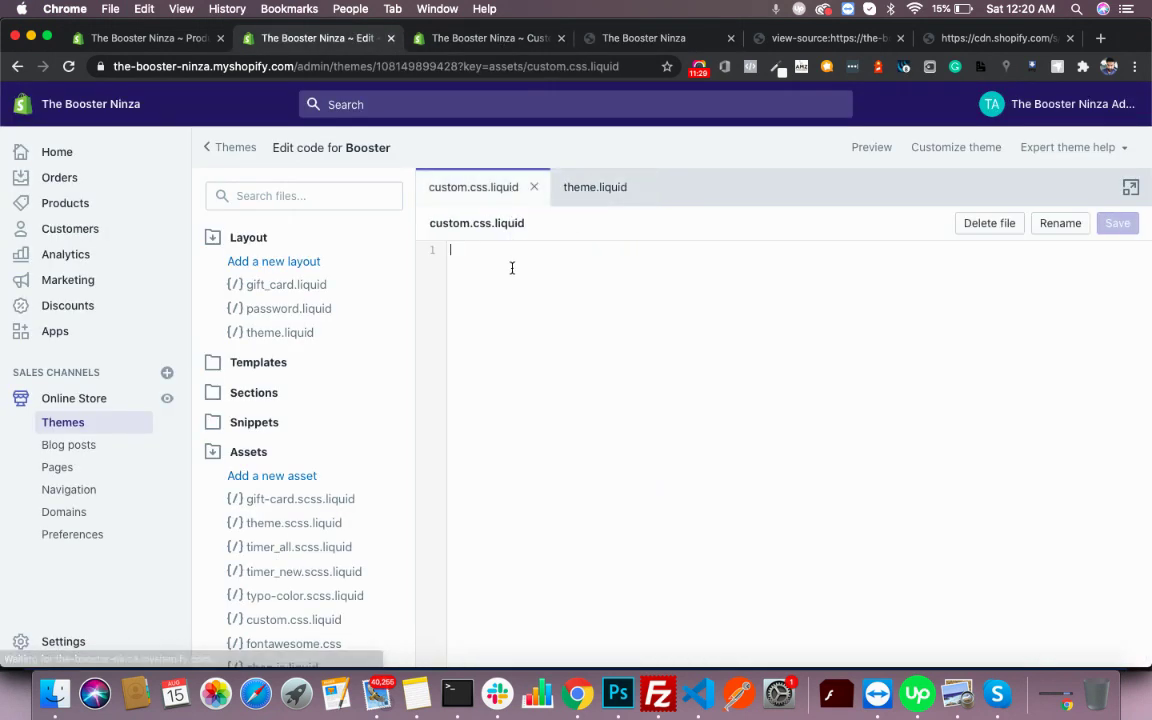
key(Return)
key(Return)
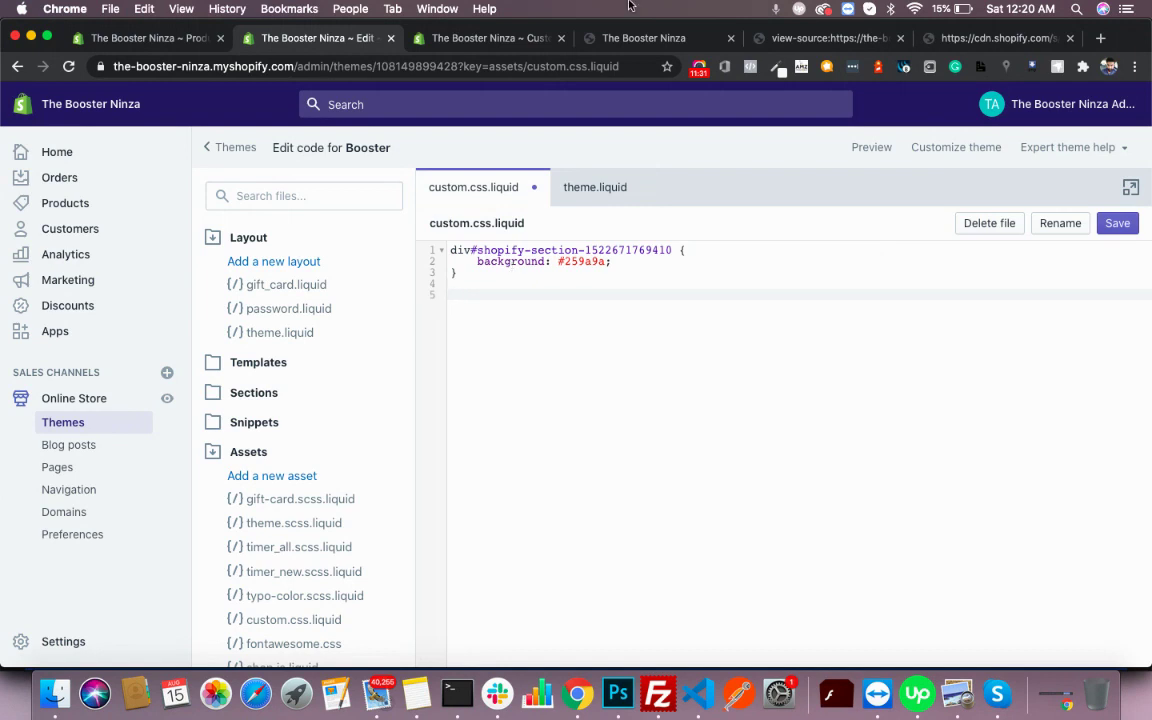
click(661, 41)
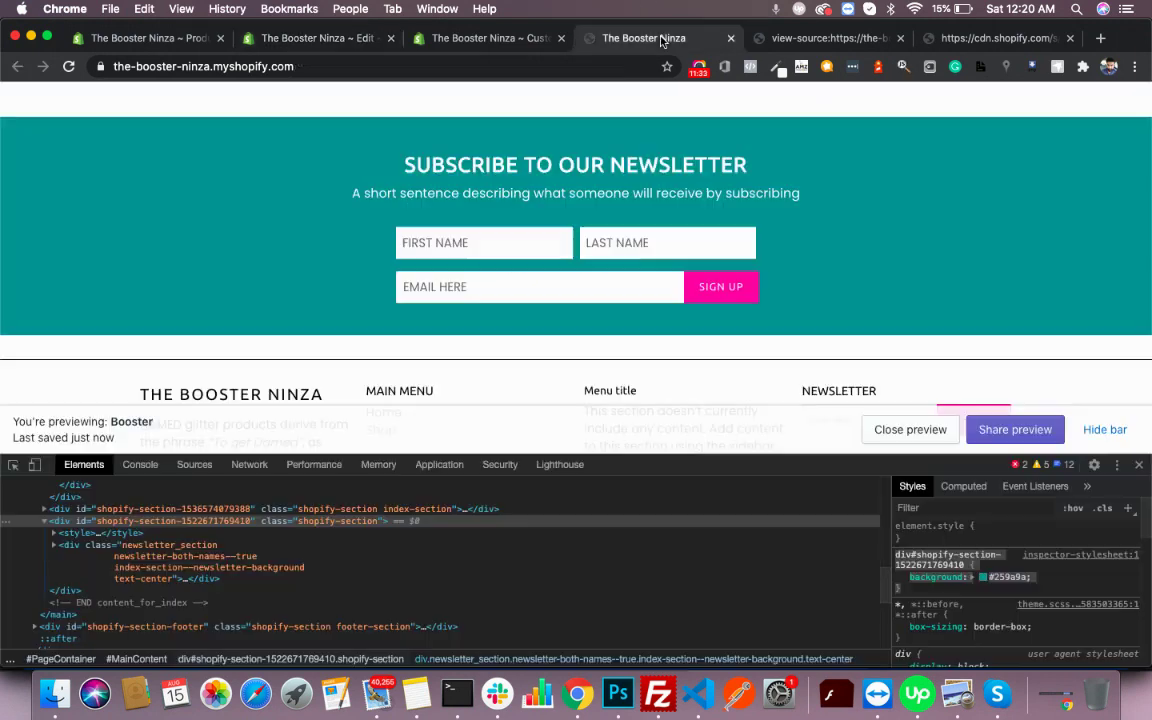
scroll(586, 238, up, 3)
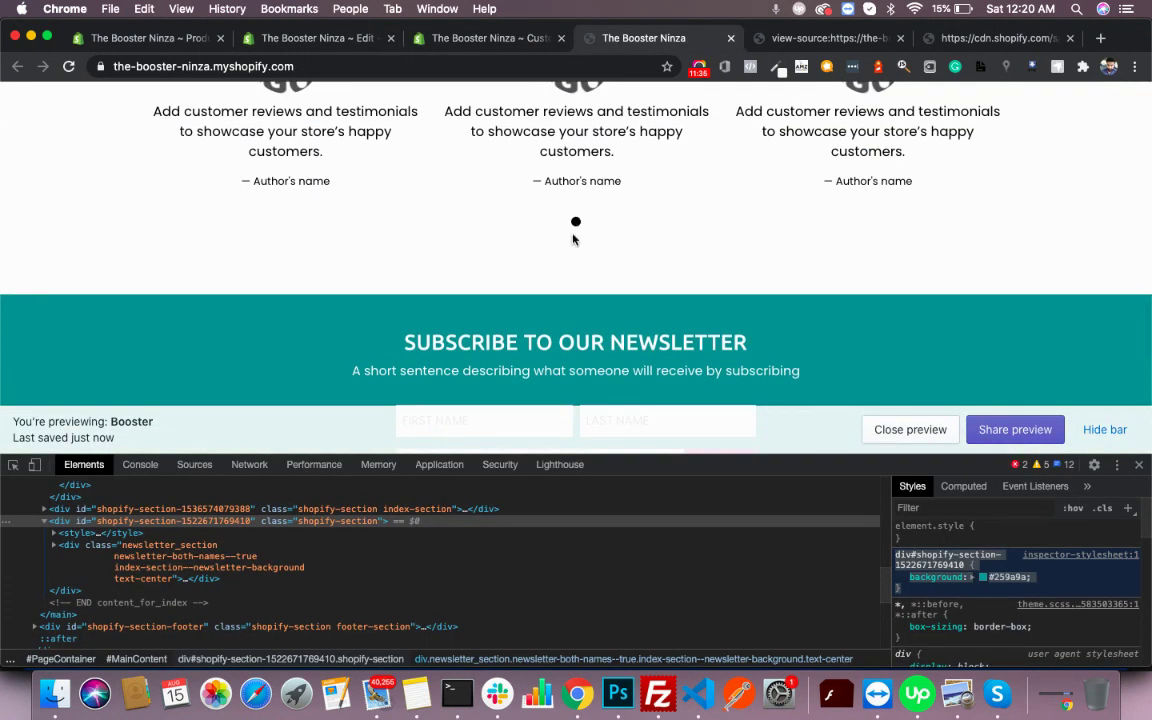
- Inspect the hero slider's navigation dots element, ul.slick-dots
click(12, 464)
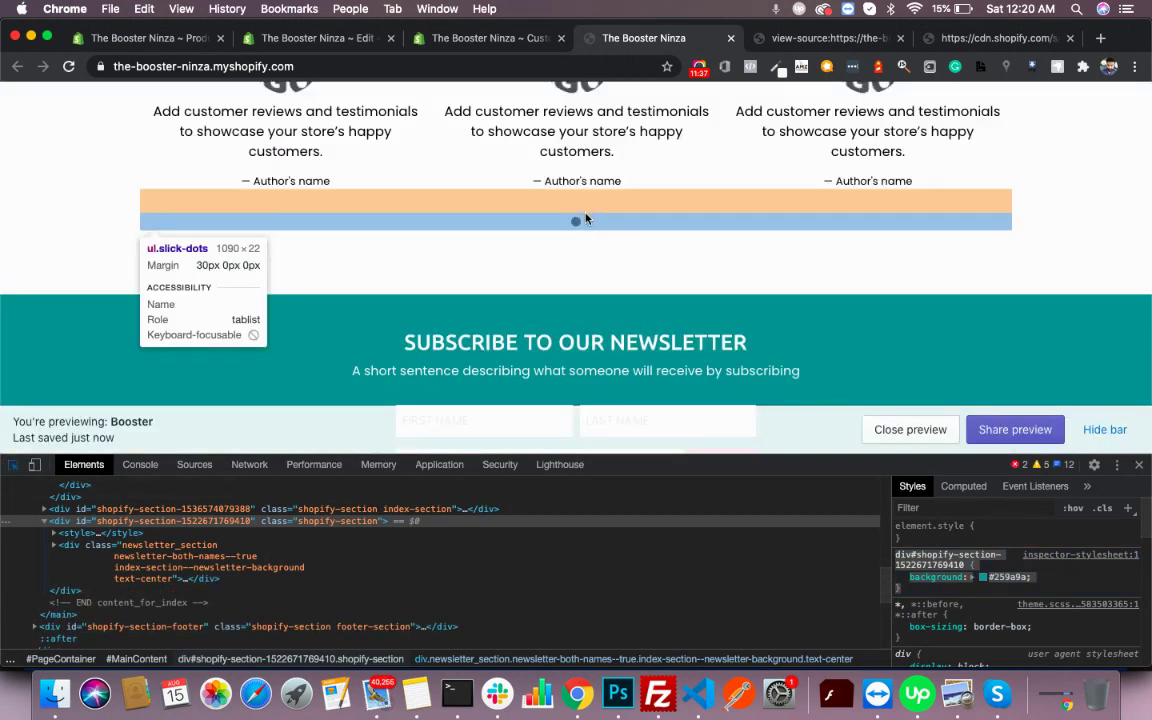
click(583, 222)
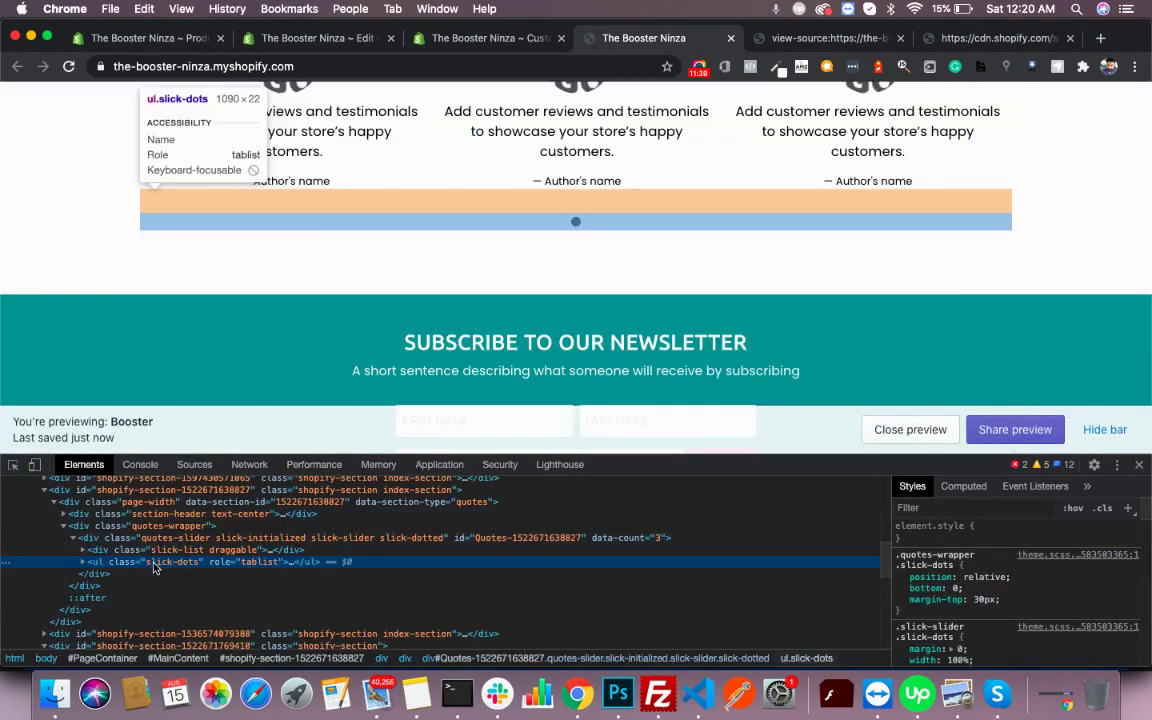
scroll(437, 314, up, 10)
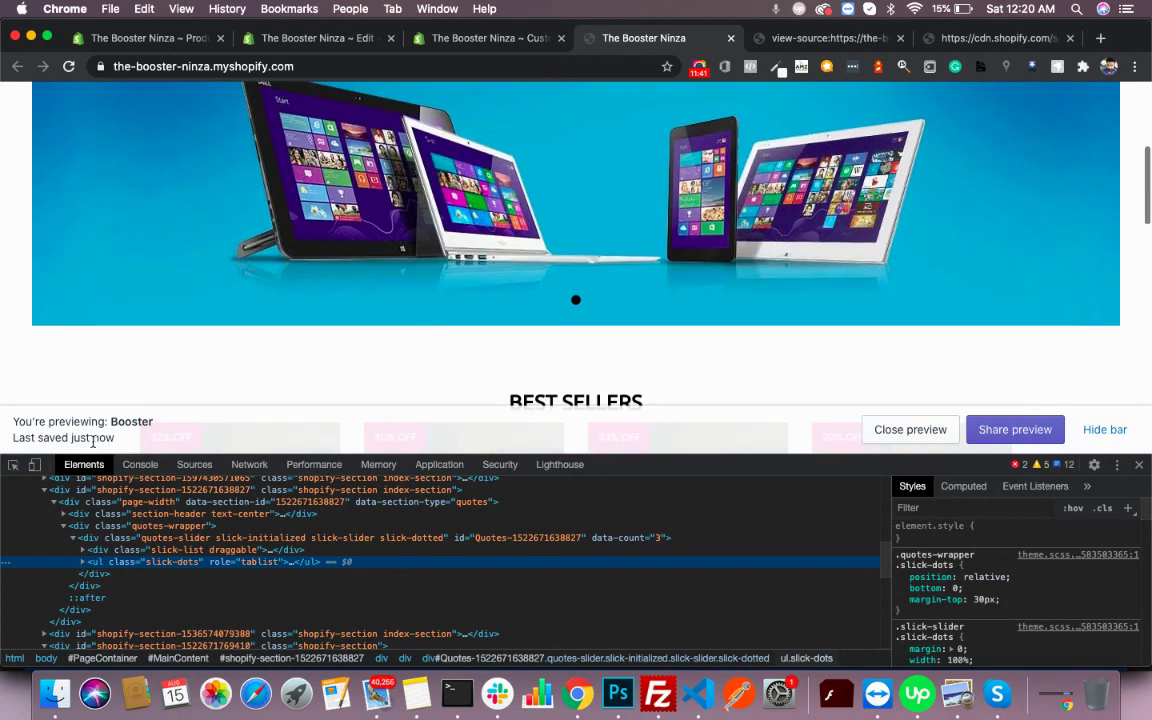
key(super+shift+m)
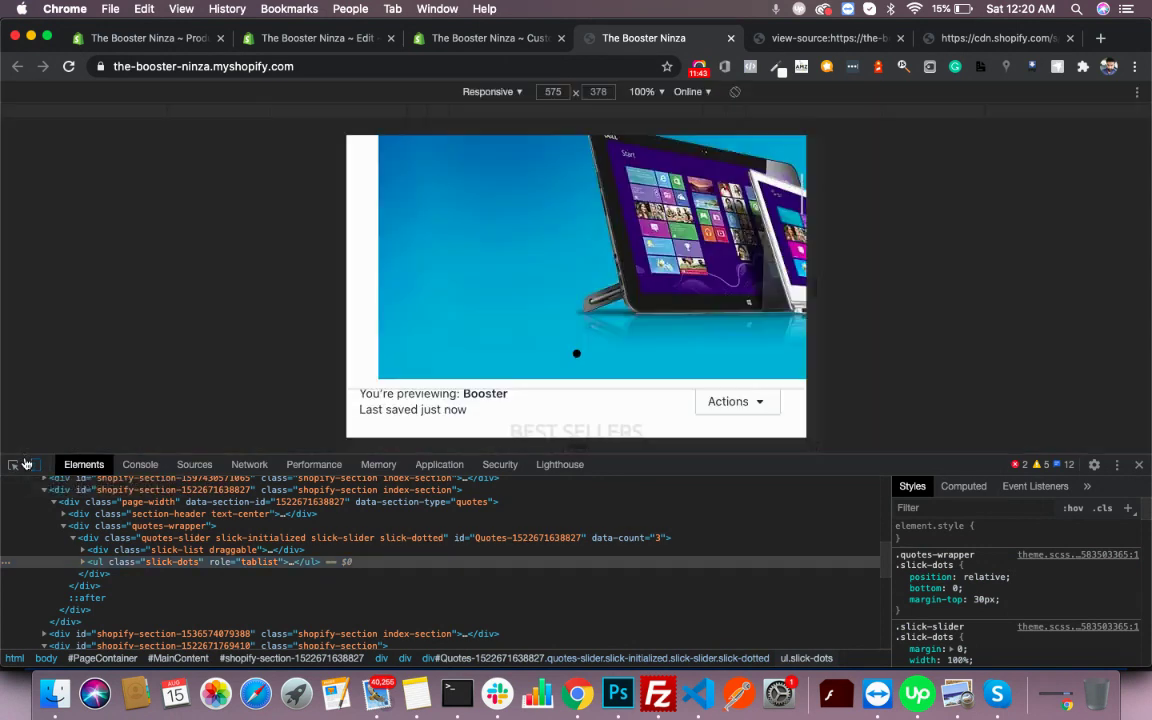
key(super+shift+m)
click(13, 465)
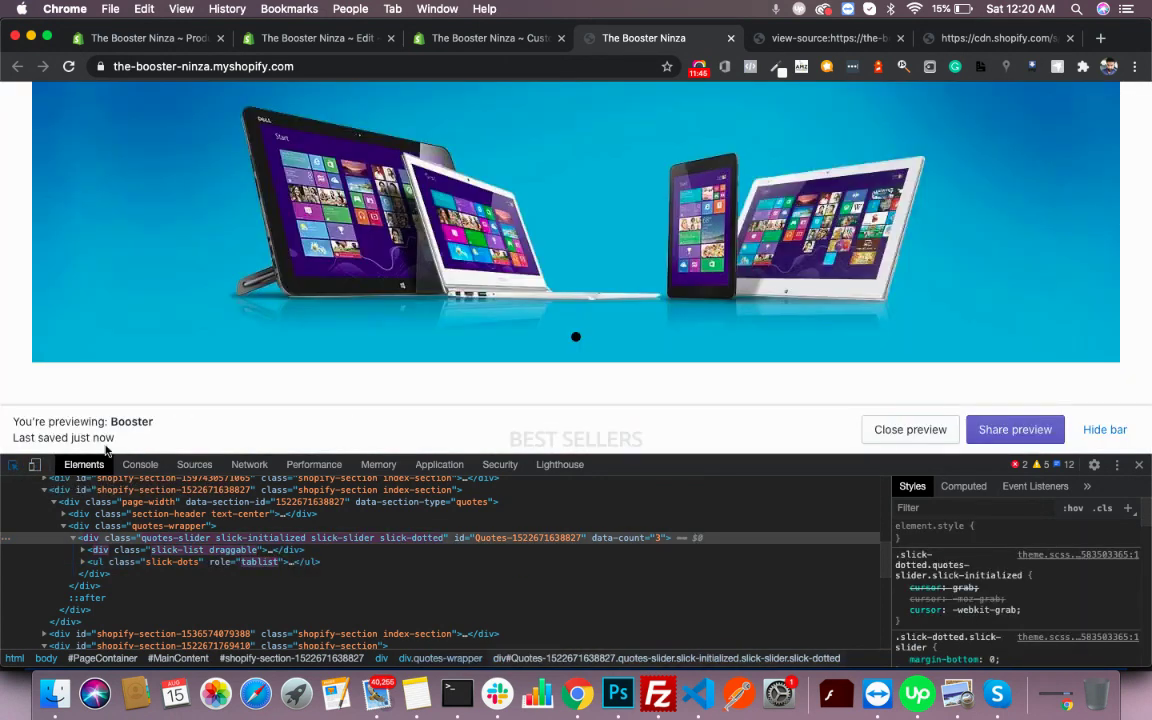
click(585, 341)
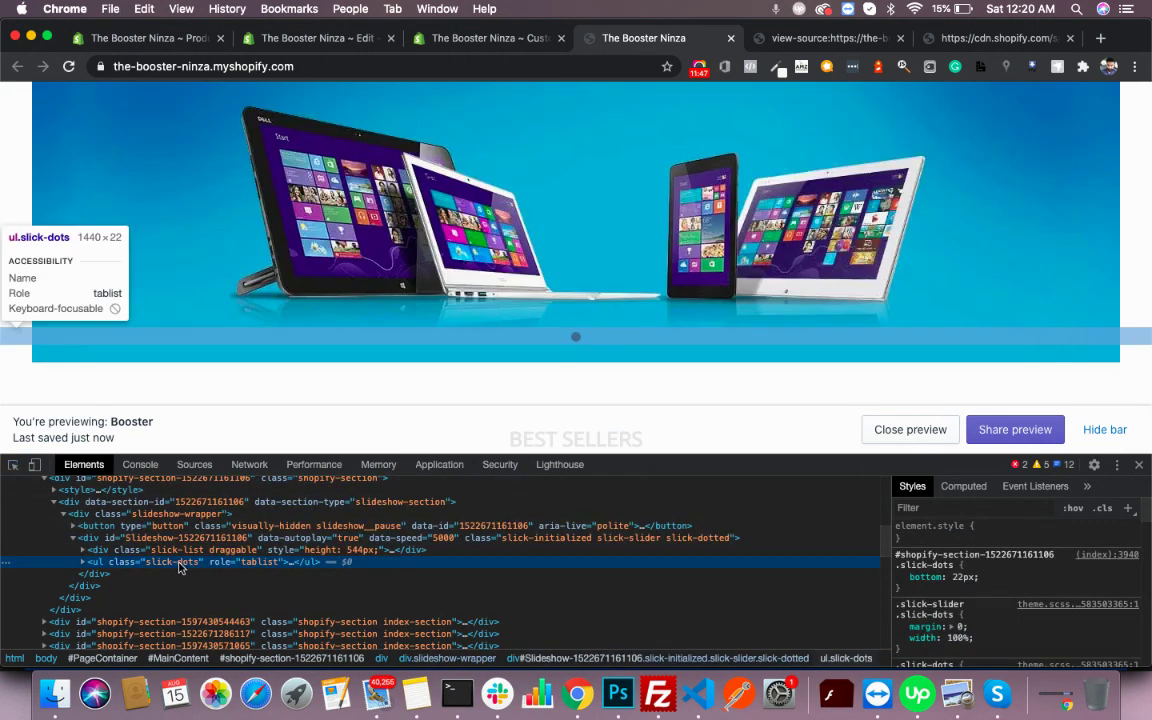
- Add a ul.slick-dots style rule with display: none to hide the dots
click(1127, 509)
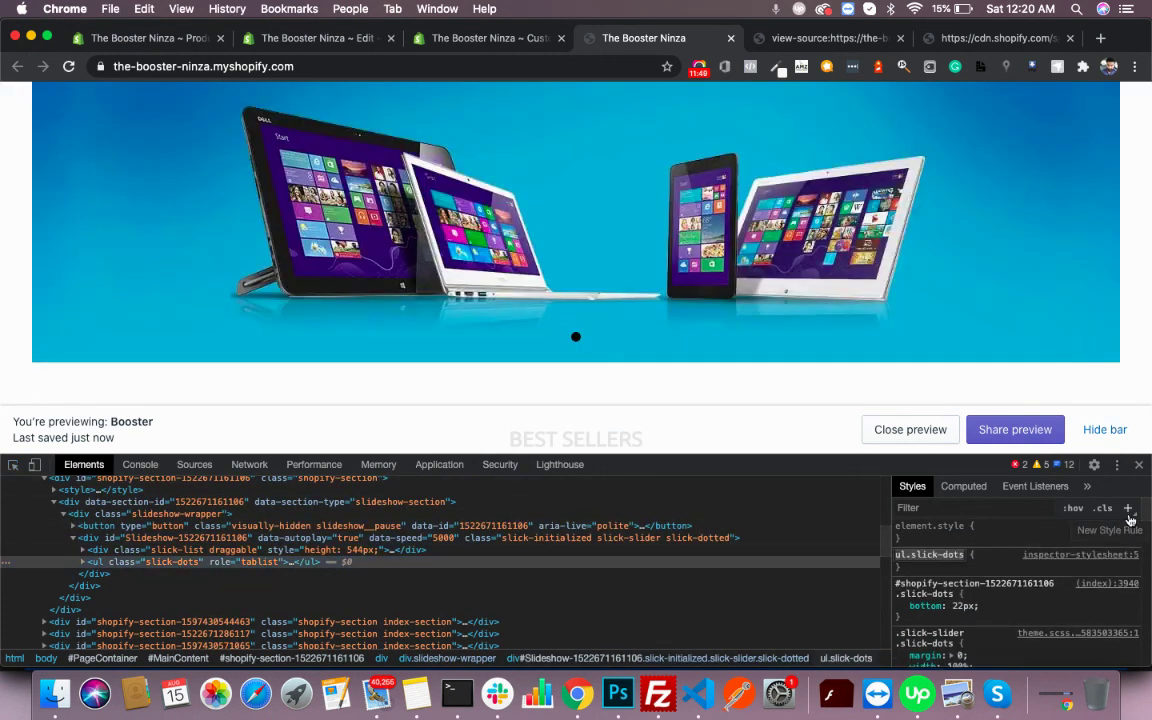
key(Return)
text(display:none;)
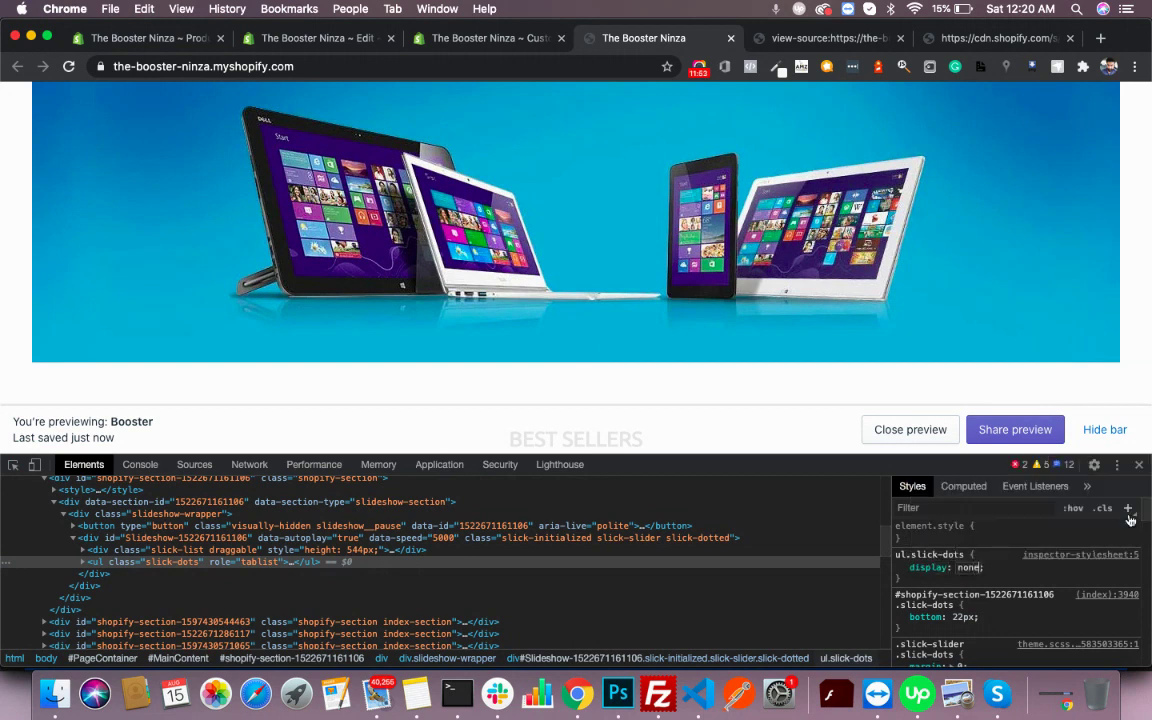
key(Return)
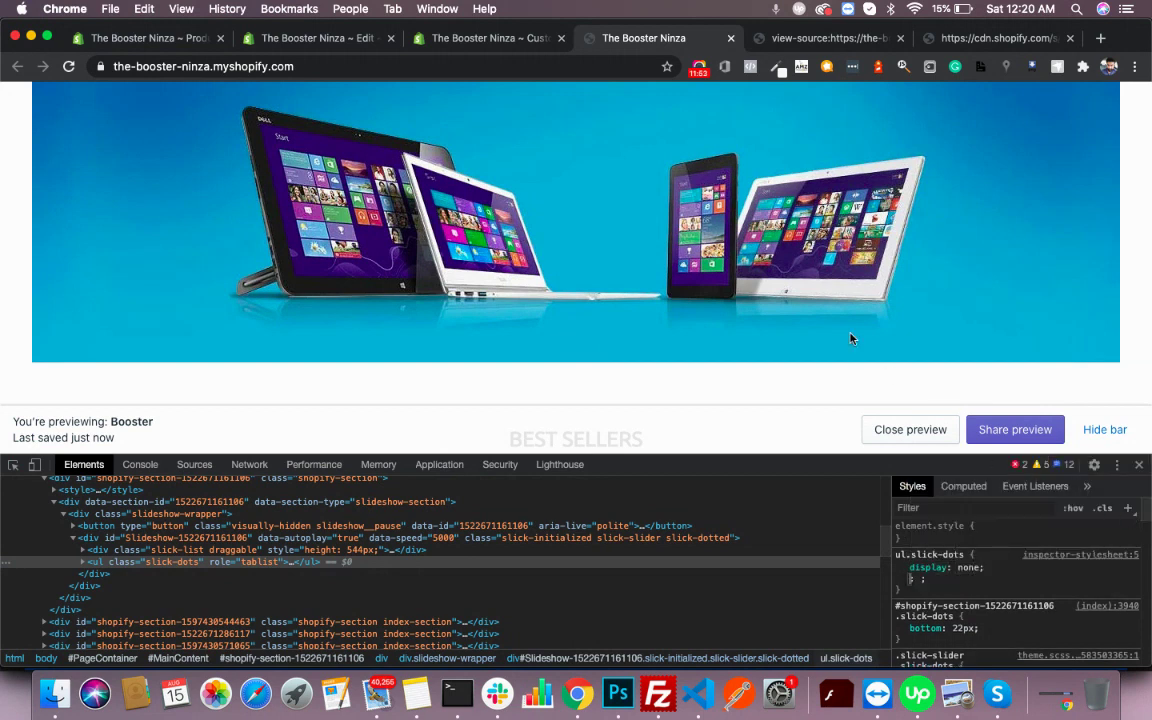
scroll(625, 324, down, 10)
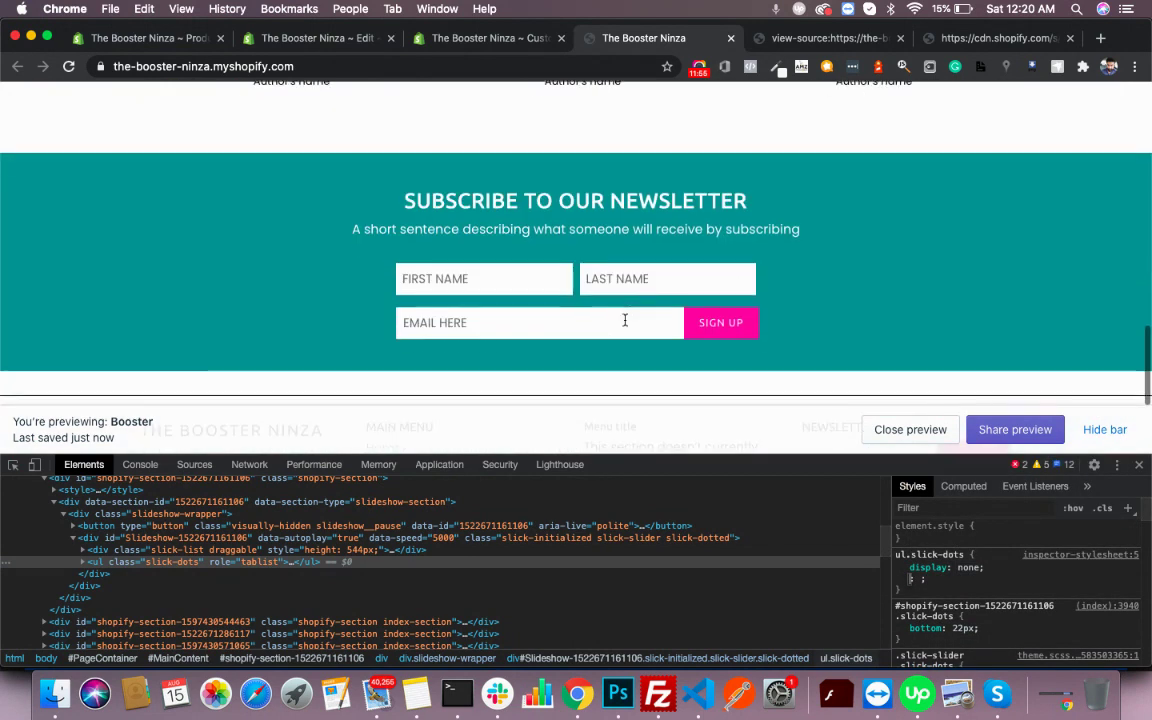
scroll(619, 311, up, 3)
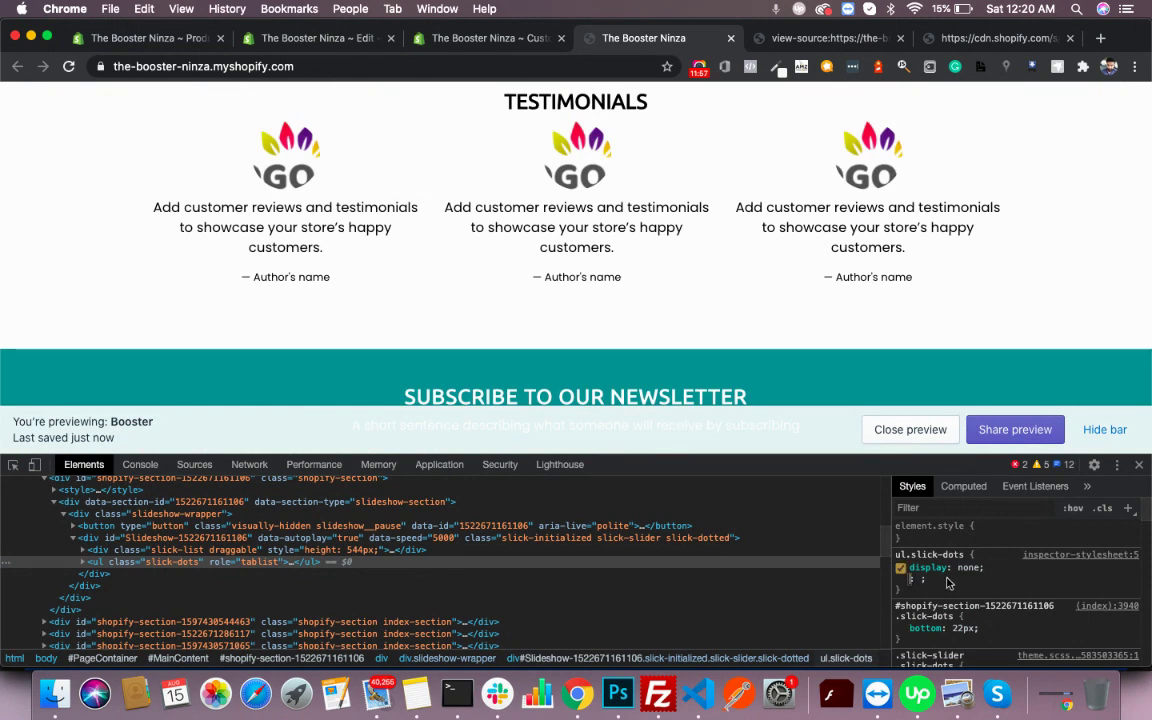
click(1003, 585)
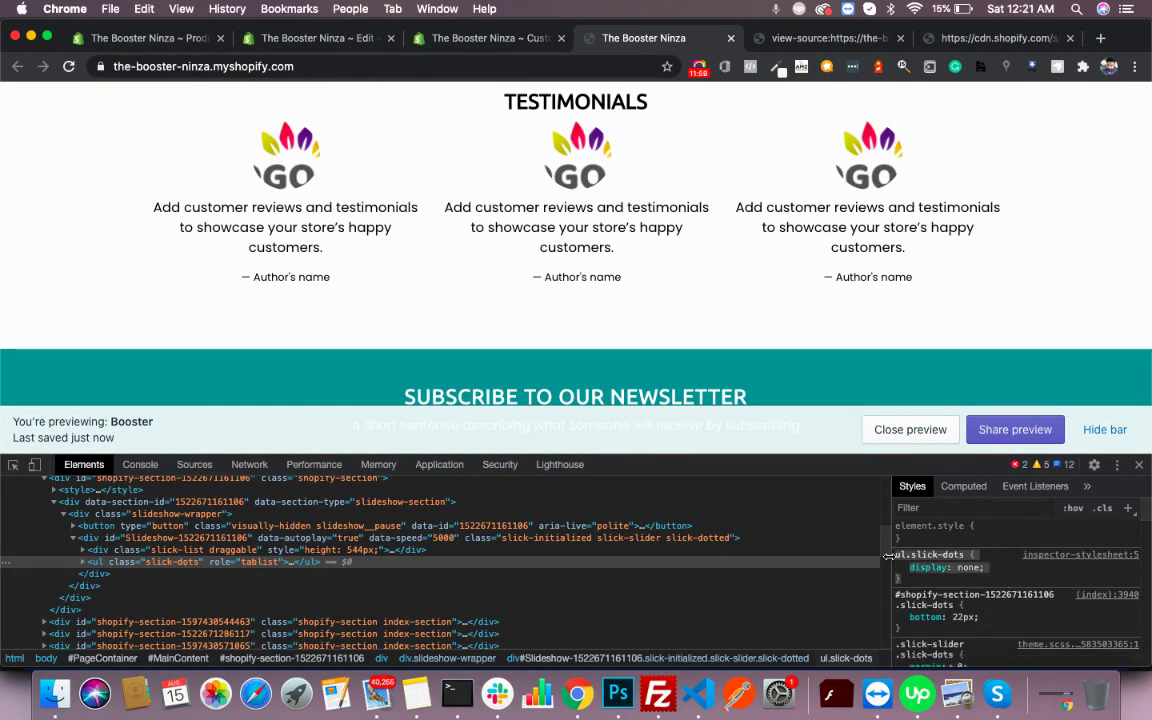
- Paste ul.slick-dots { display: none; } into custom.css.liquid and save it
click(450, 38)
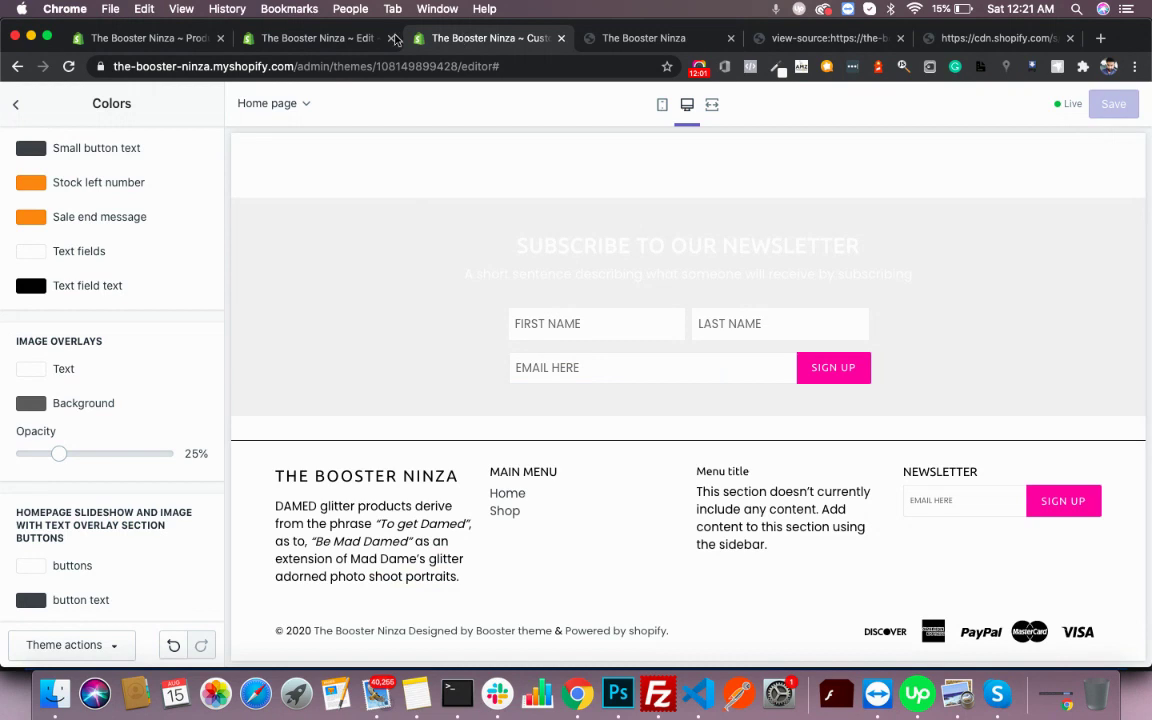
click(350, 33)
text(ul.slick-dots {     display: none; })
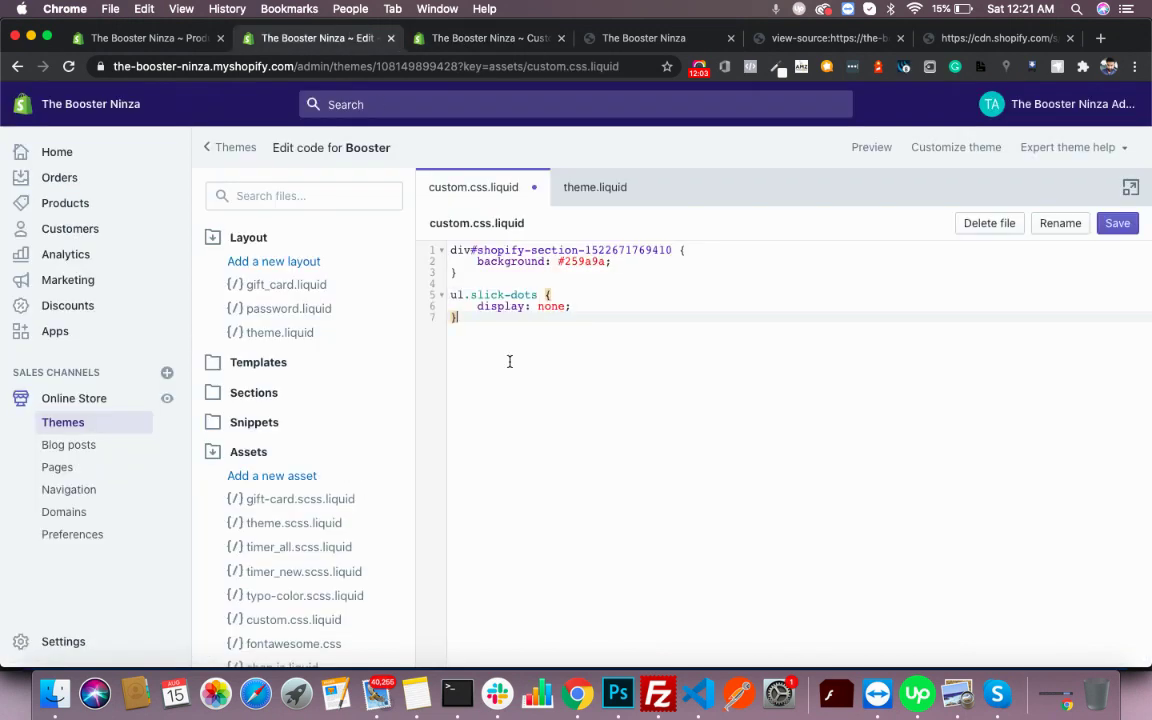
click(1118, 226)
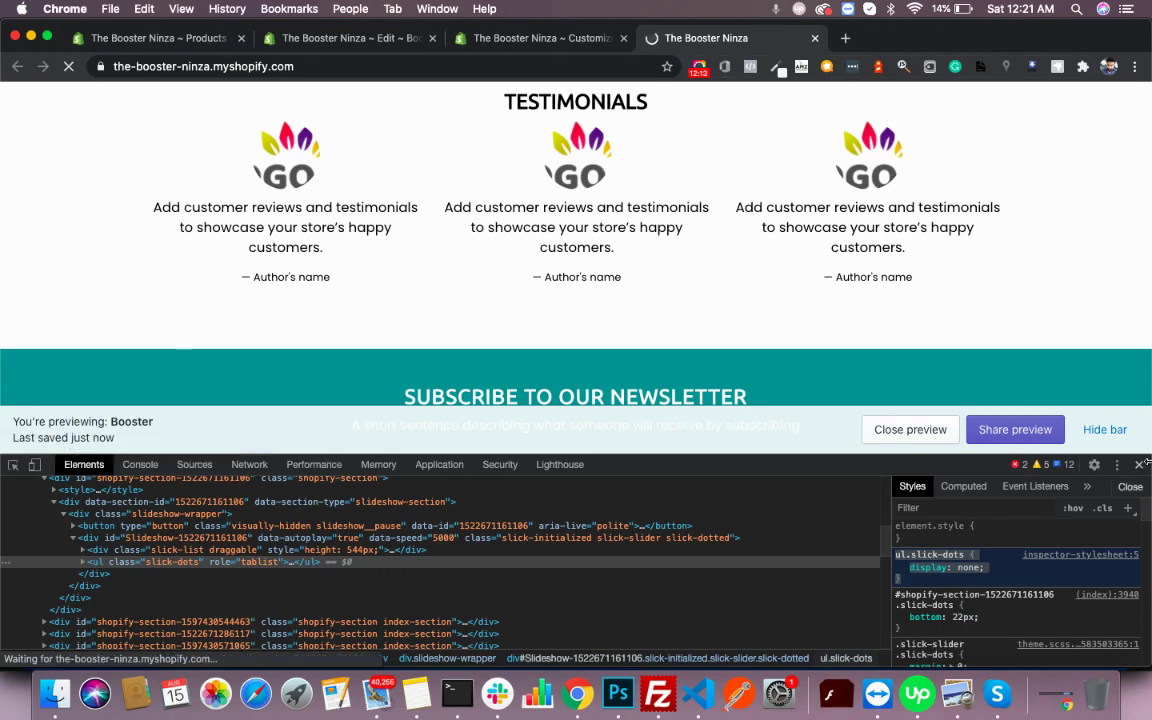
- Close DevTools and scroll the reloaded home page, now showing no slider dots
click(1139, 465)
scroll(1034, 361, down, 3)
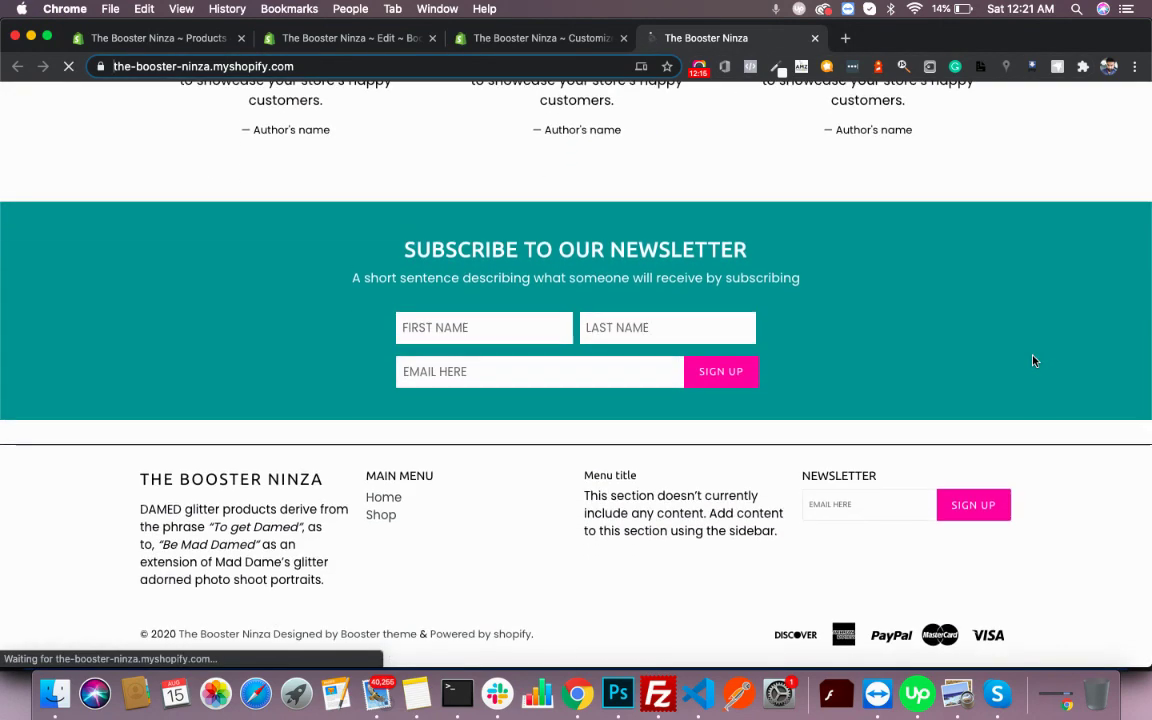
scroll(1034, 361, up, 15)
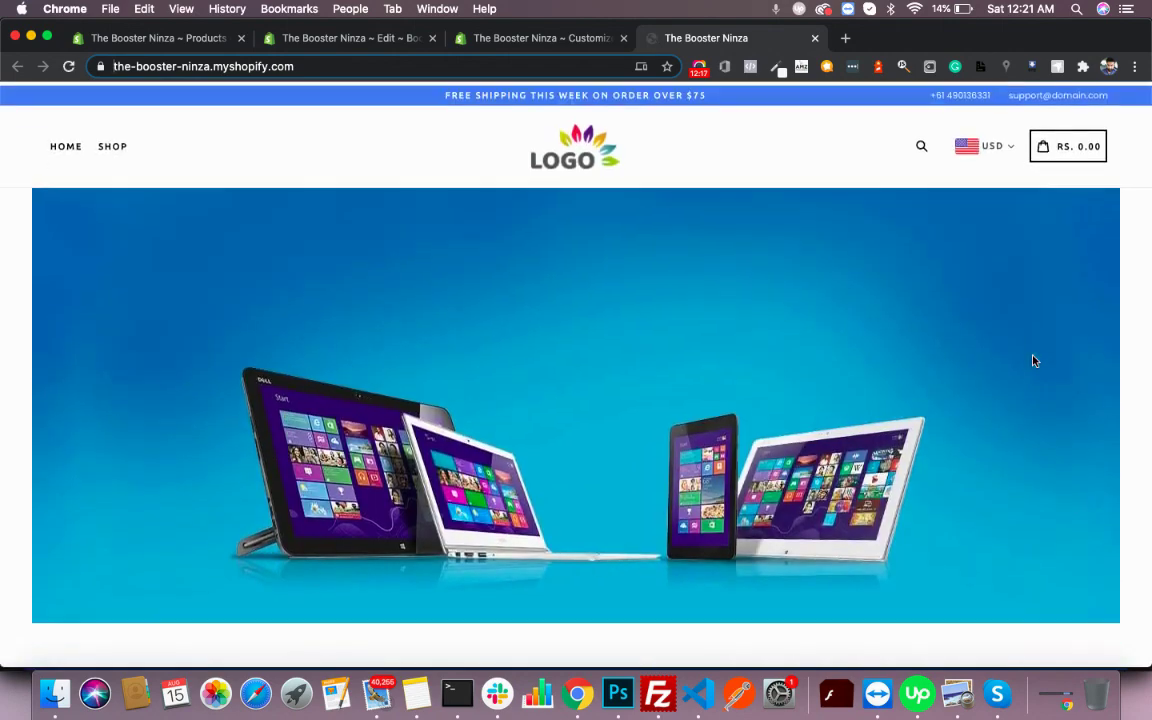
scroll(1034, 361, down, 3)
scroll(1034, 361, down, 7)
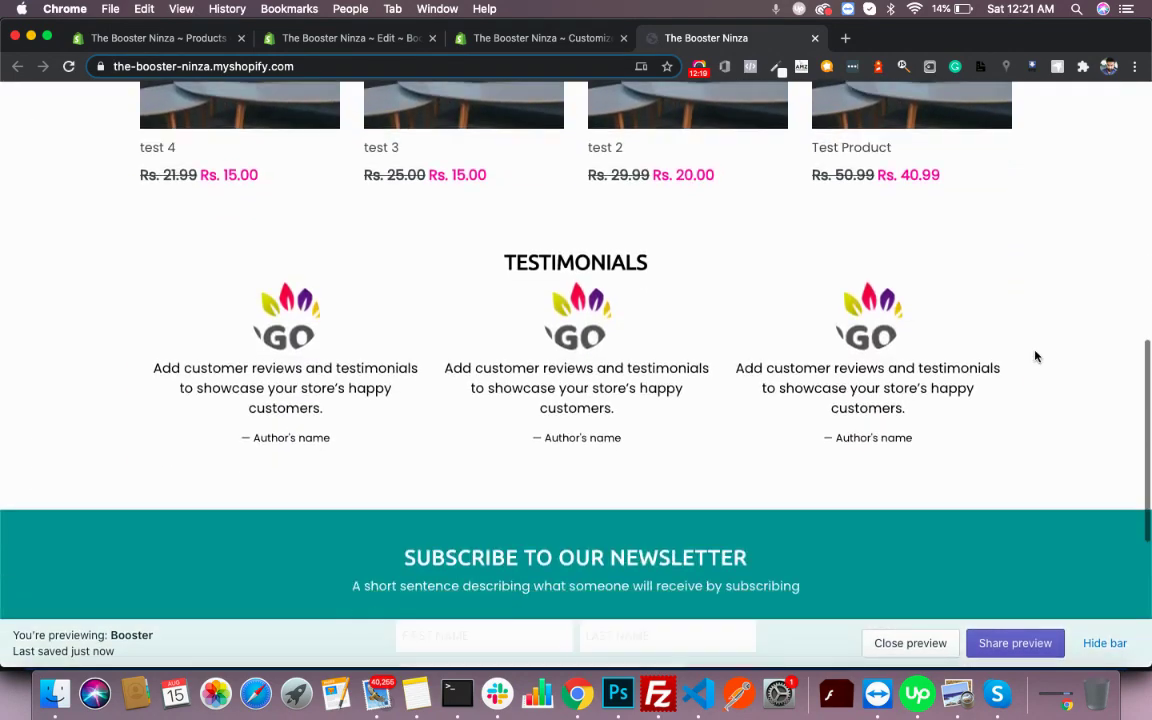
scroll(1036, 356, up, 8)
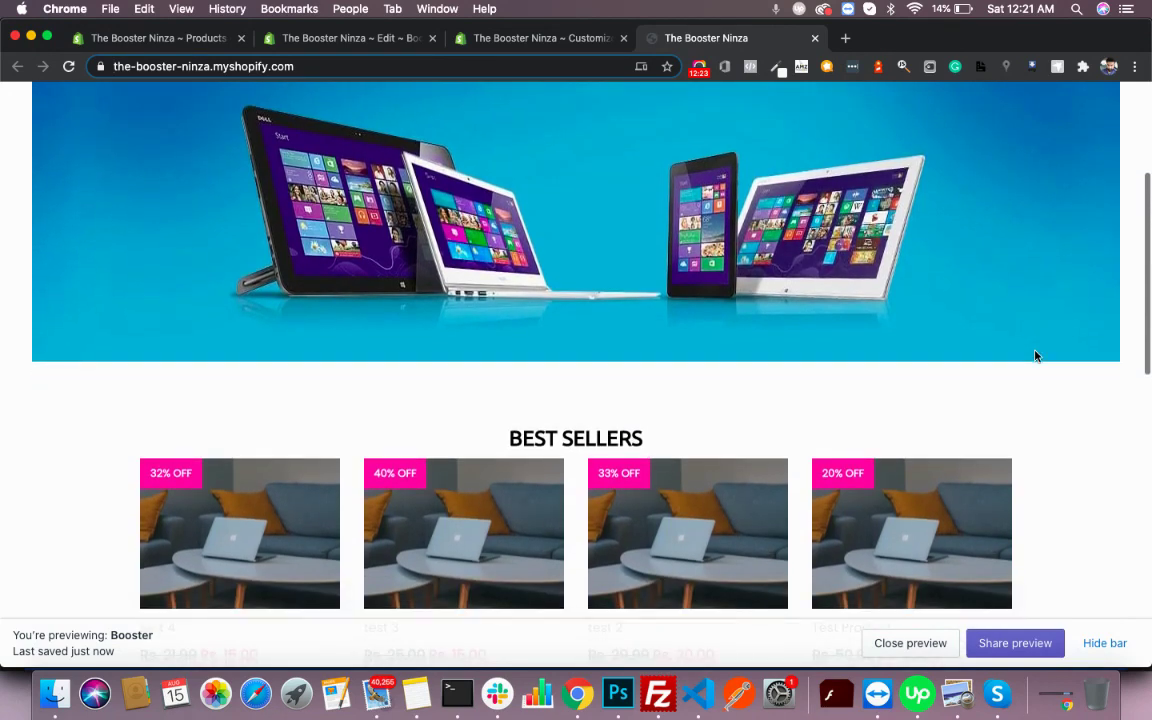
scroll(1036, 356, down, 1)
scroll(1036, 356, down, 2)
scroll(1035, 350, down, 5)
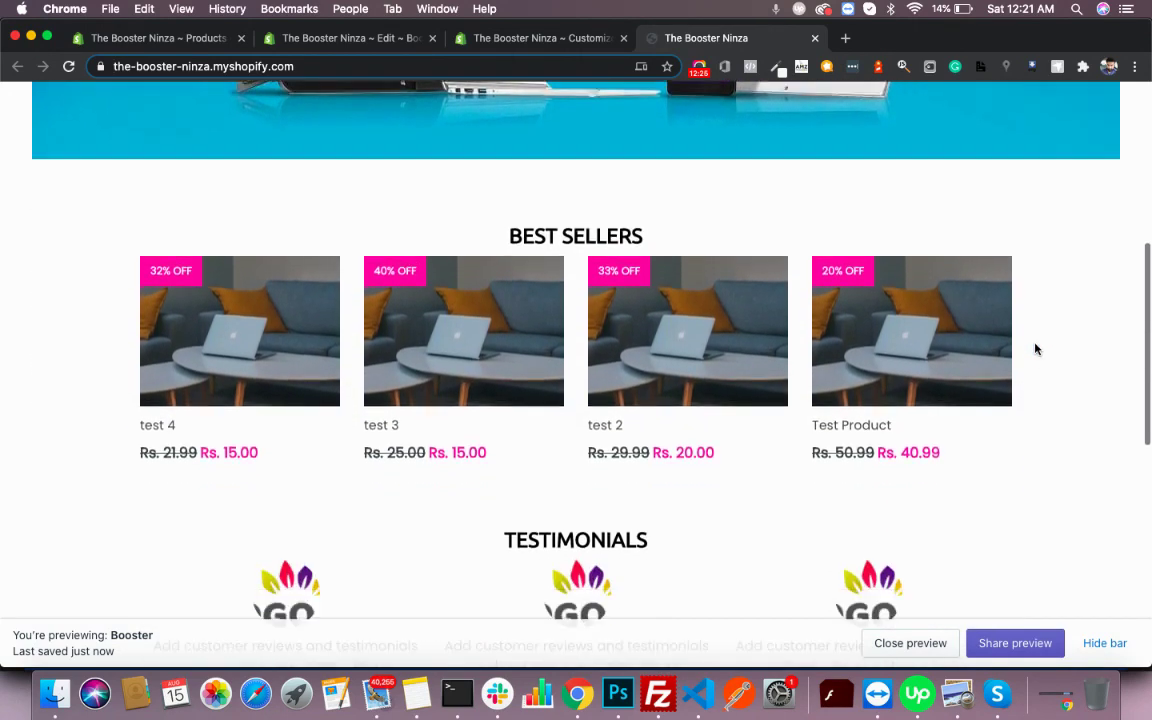
scroll(1035, 348, up, 5)
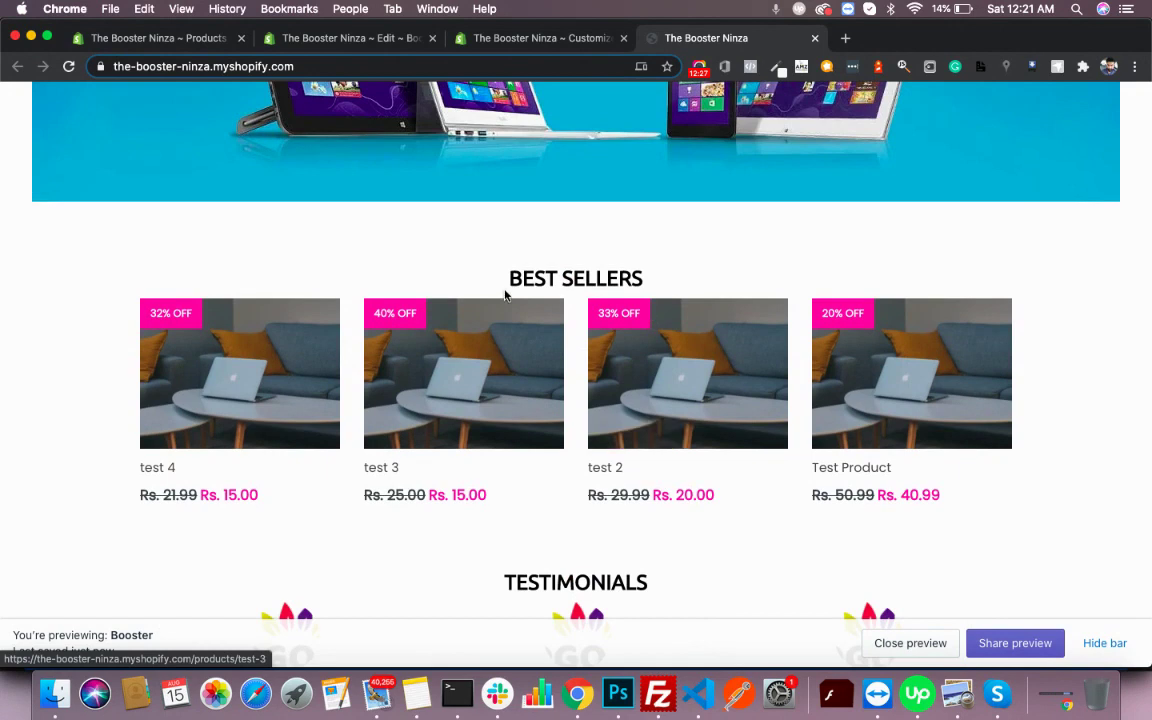
- Open the test 3 product page and review its stock, viewer count and safe-checkout text
click(470, 368)
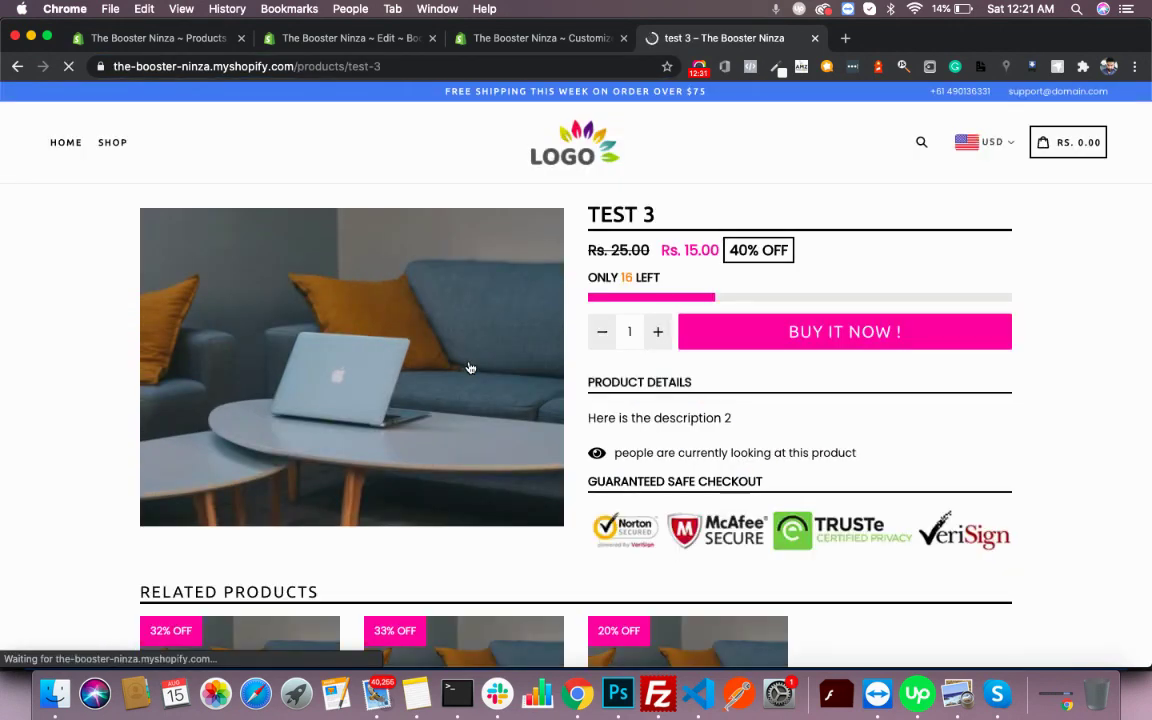
scroll(470, 368, down, 10)
scroll(470, 368, up, 10)
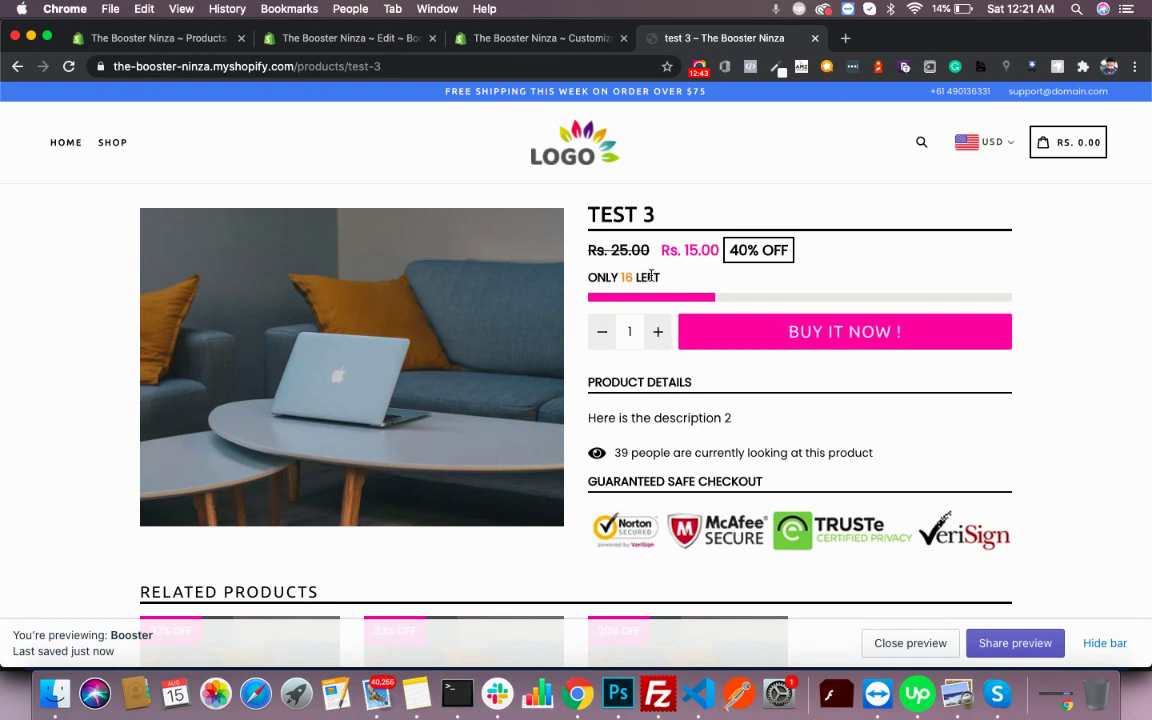
drag(672, 286, 589, 270)
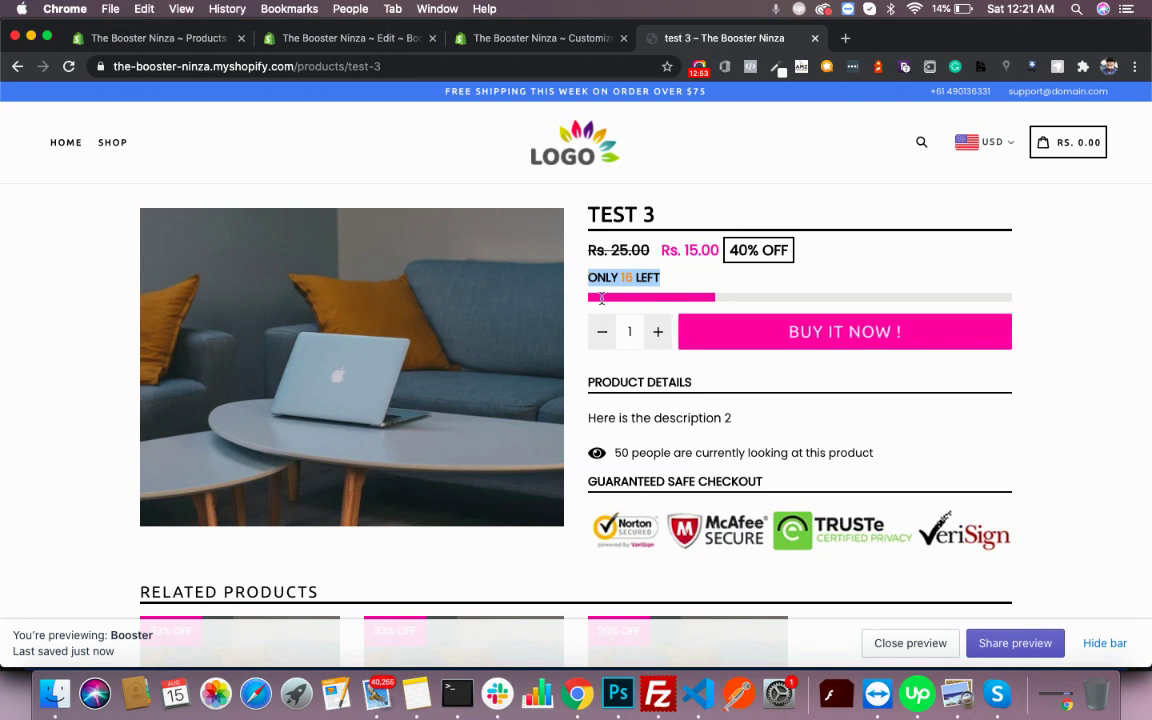
drag(885, 450, 607, 453)
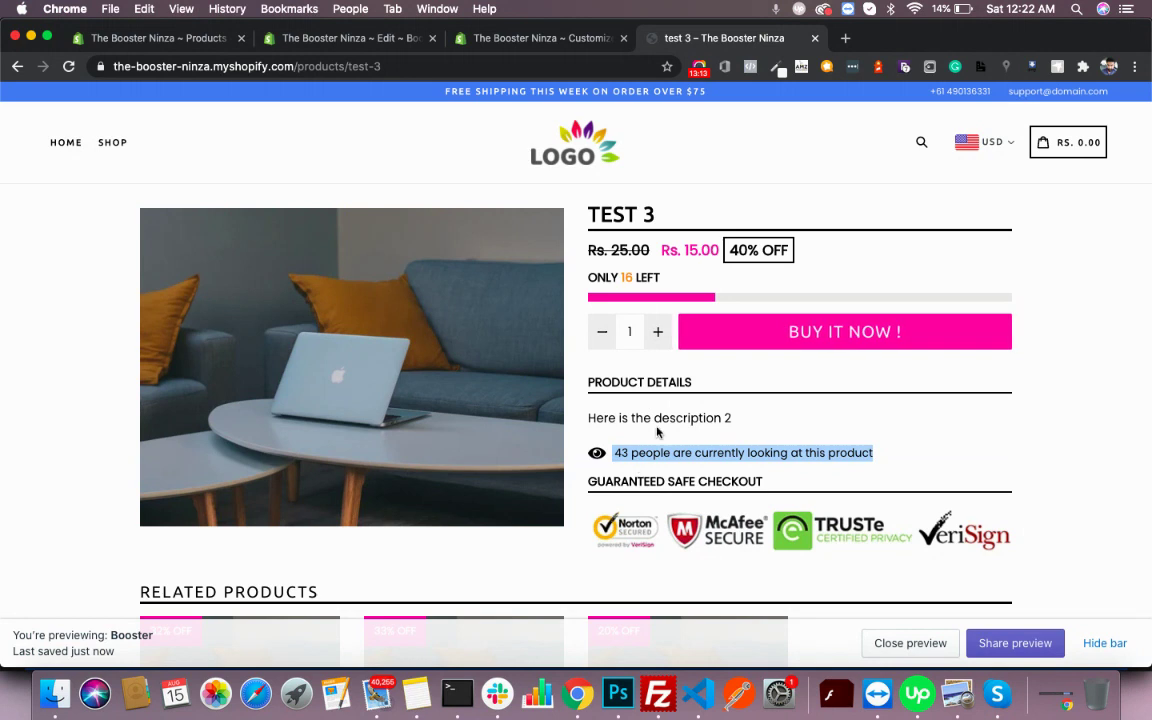
scroll(646, 438, down, 5)
scroll(655, 432, up, 1)
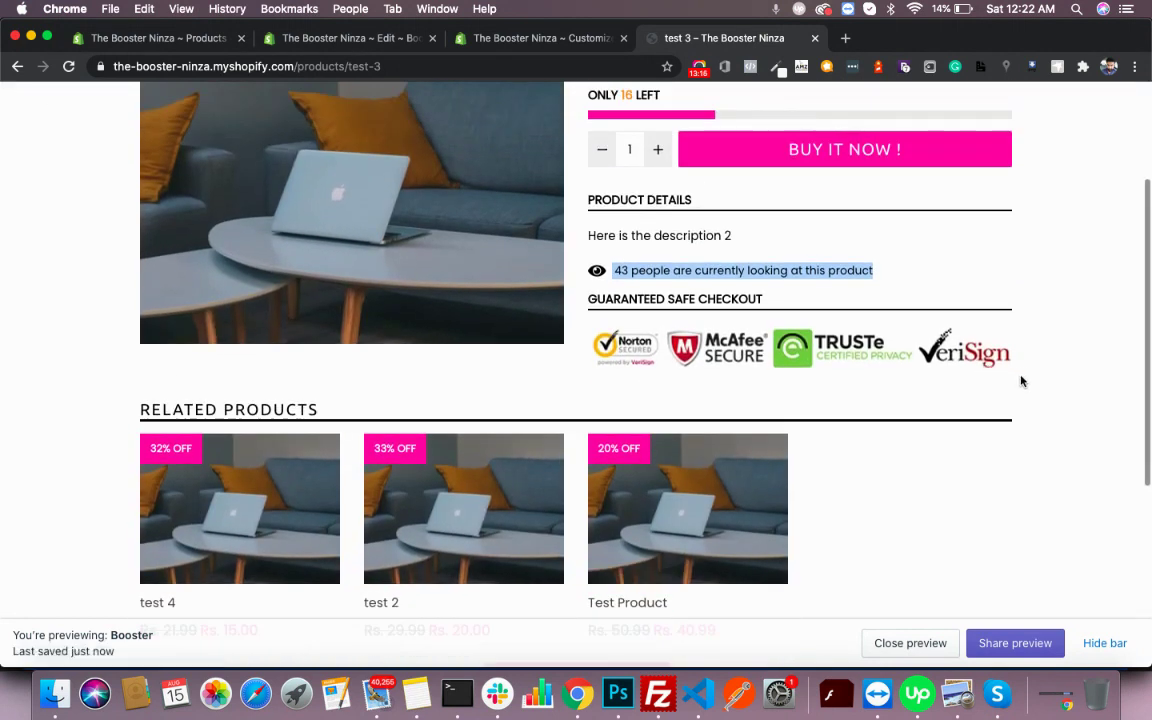
drag(895, 365, 612, 270)
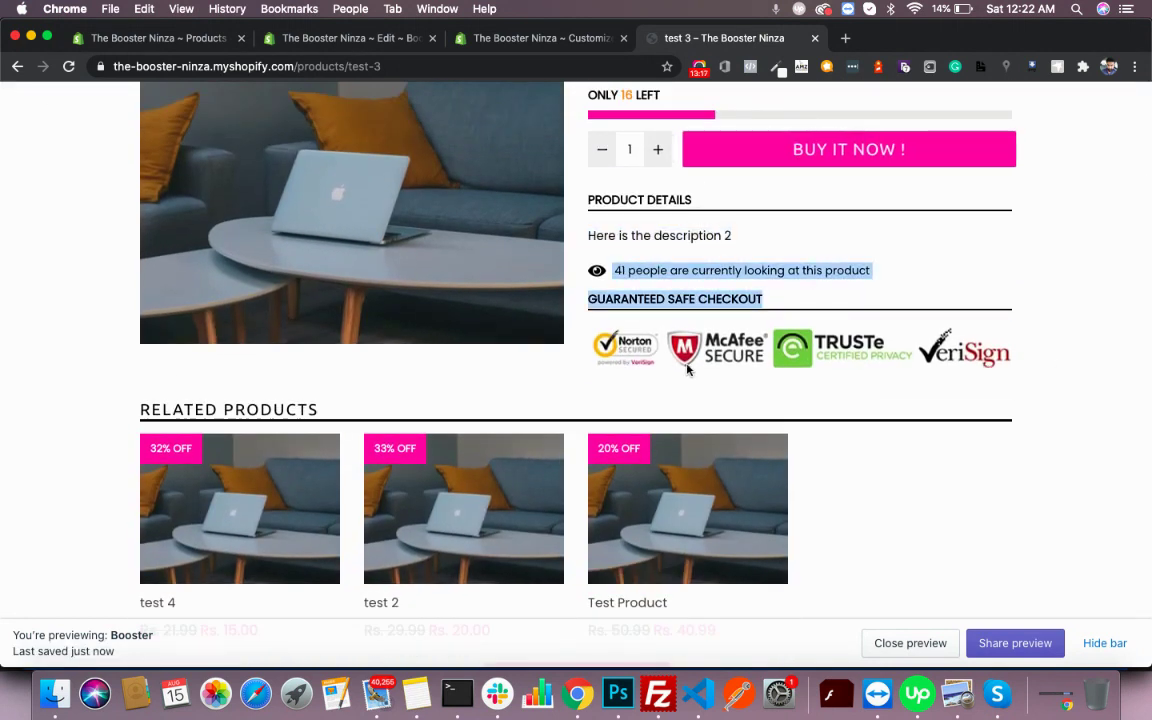
click(986, 387)
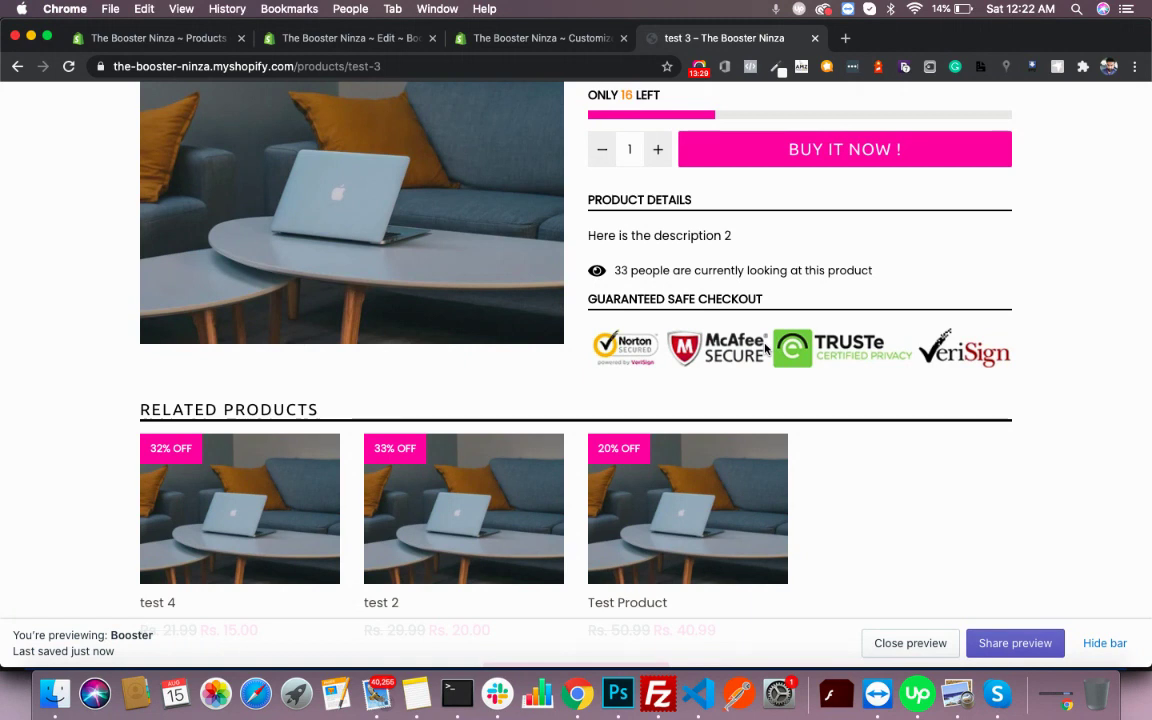
- Scroll down to the related products and reload the test 3 page
scroll(440, 373, down, 3)
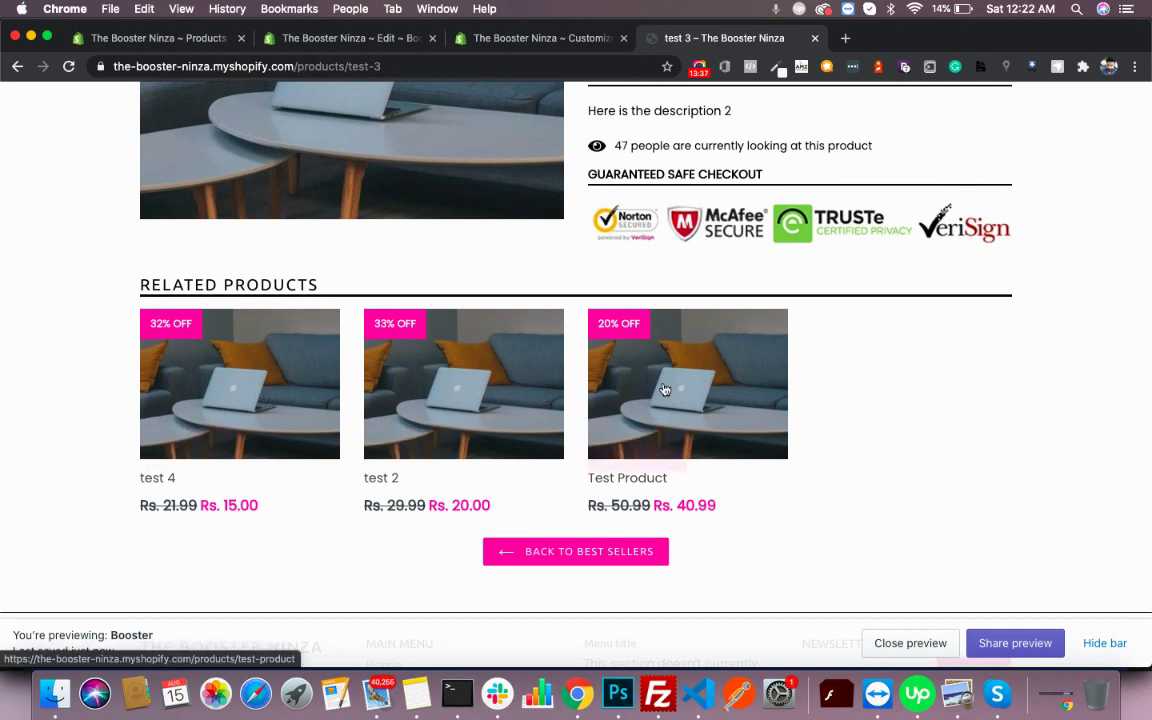
mouse_move(663, 386)
scroll(616, 428, down, 3)
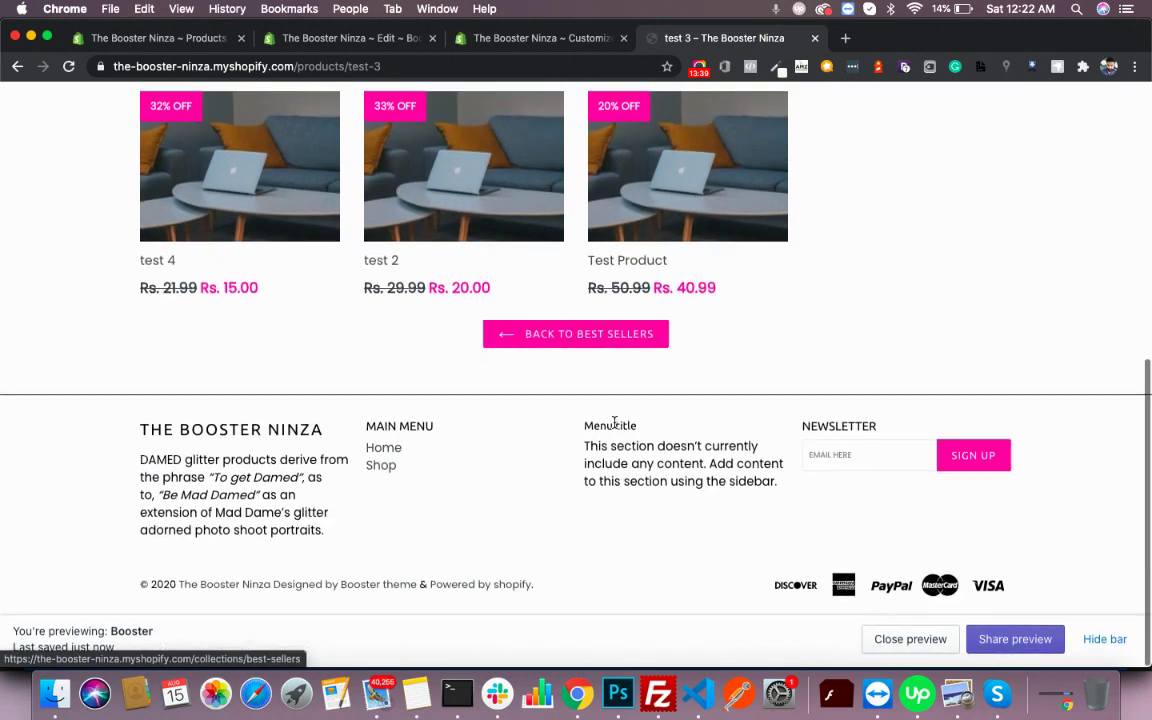
key(super+r)
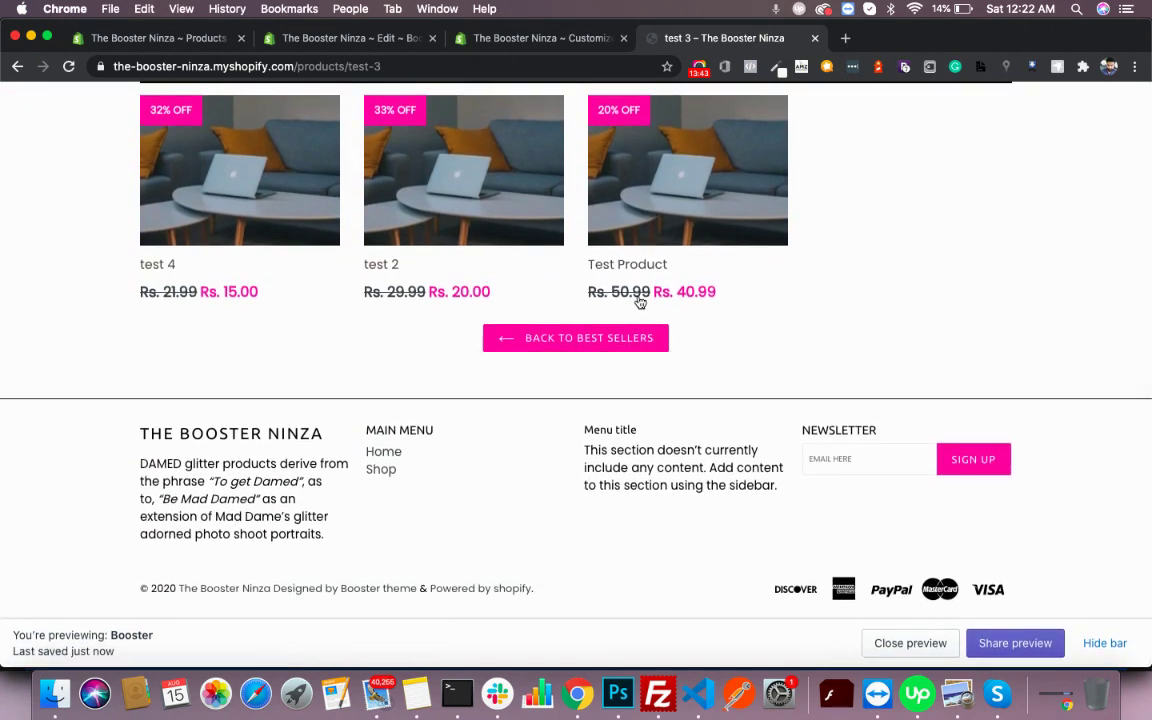
- Add the LOGO image to the Footer section's Text block
click(469, 39)
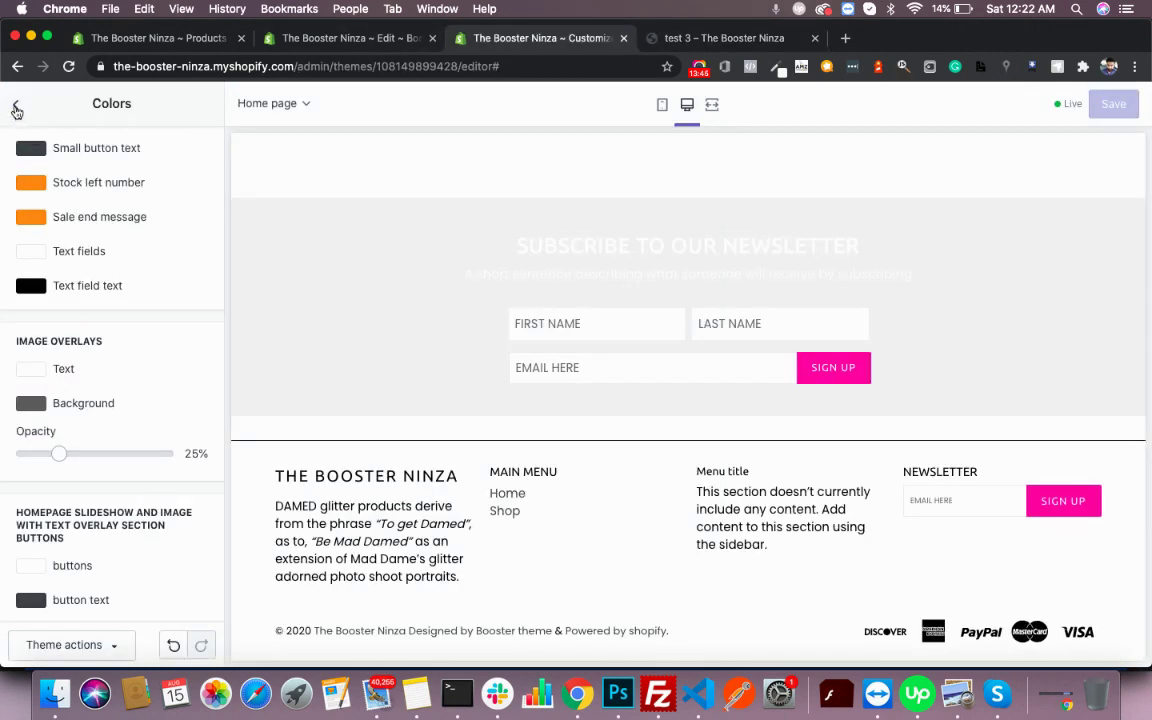
click(16, 110)
click(57, 144)
scroll(92, 461, down, 2)
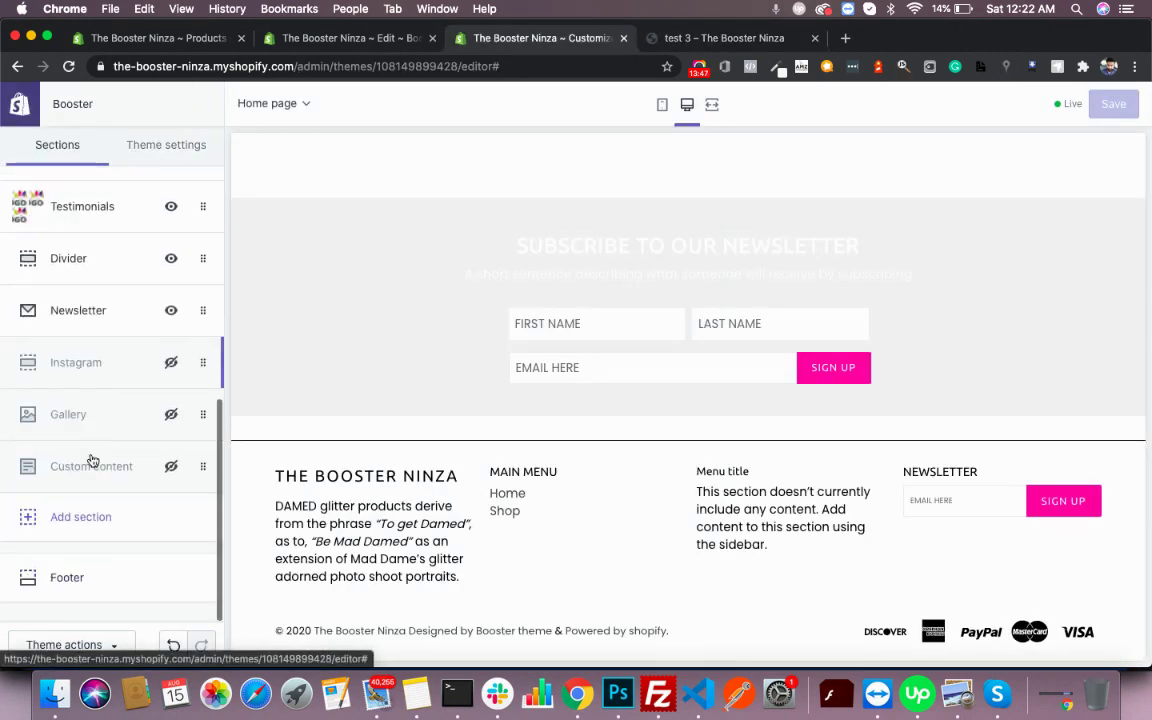
click(90, 584)
scroll(90, 588, down, 3)
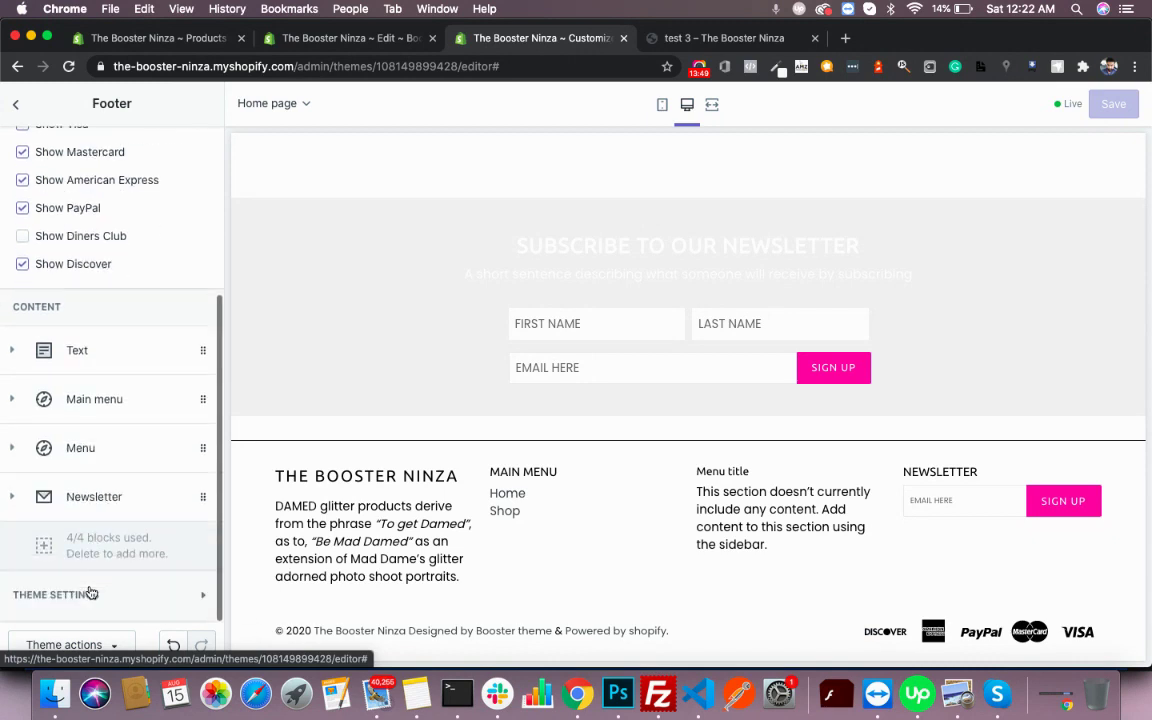
click(95, 368)
scroll(95, 368, down, 3)
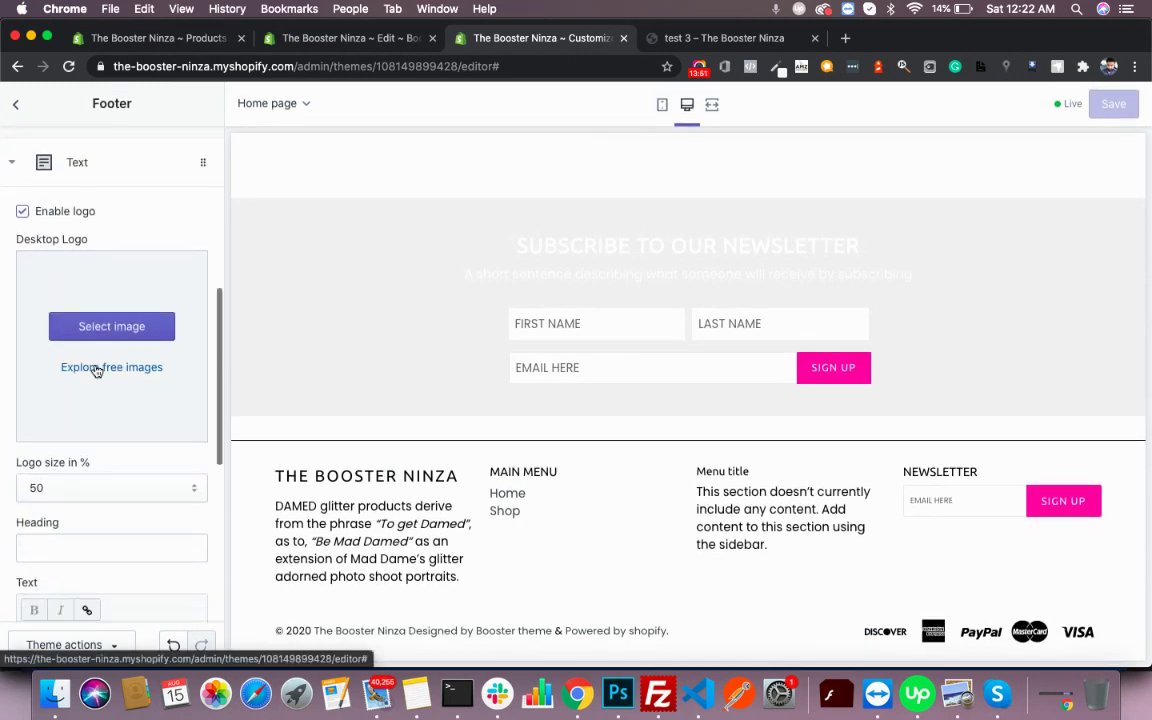
click(115, 322)
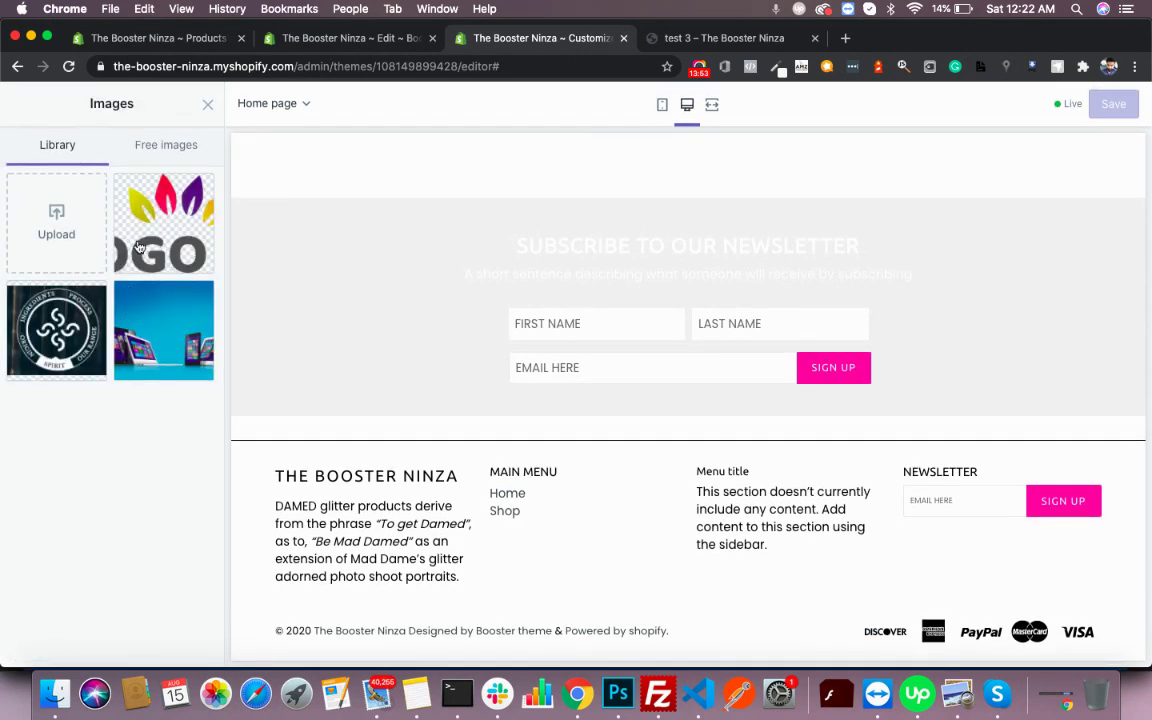
click(140, 246)
click(185, 645)
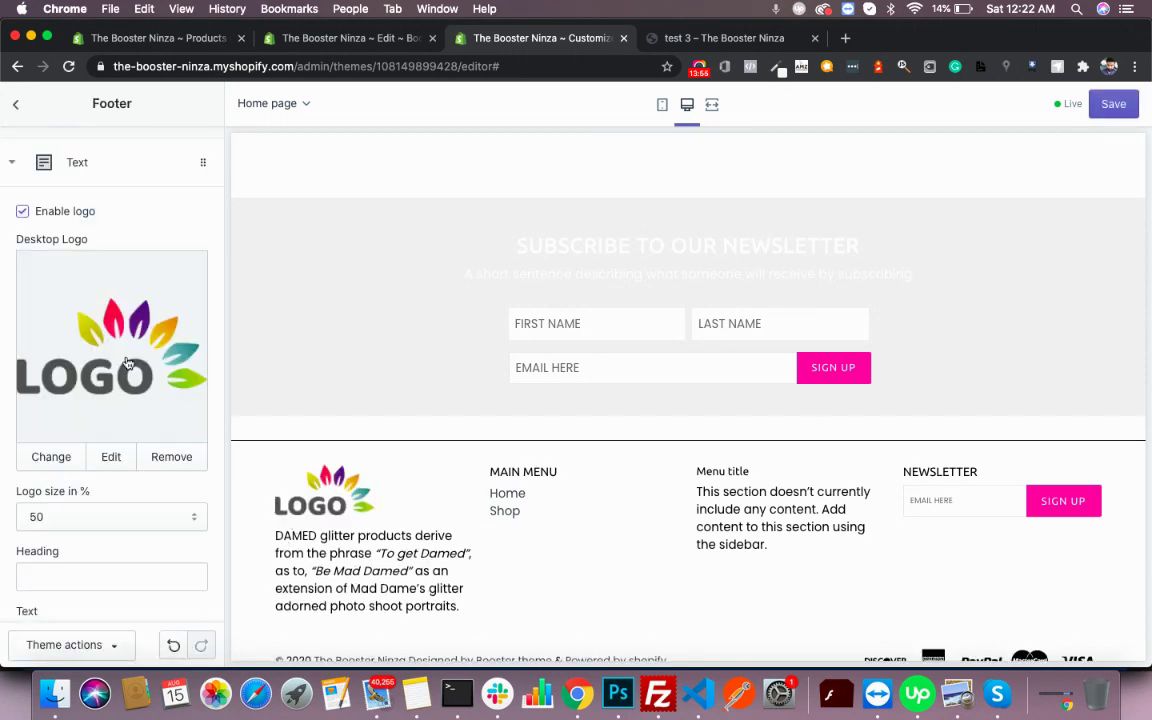
- Expand the footer's Main menu block to review its settings
scroll(128, 363, down, 5)
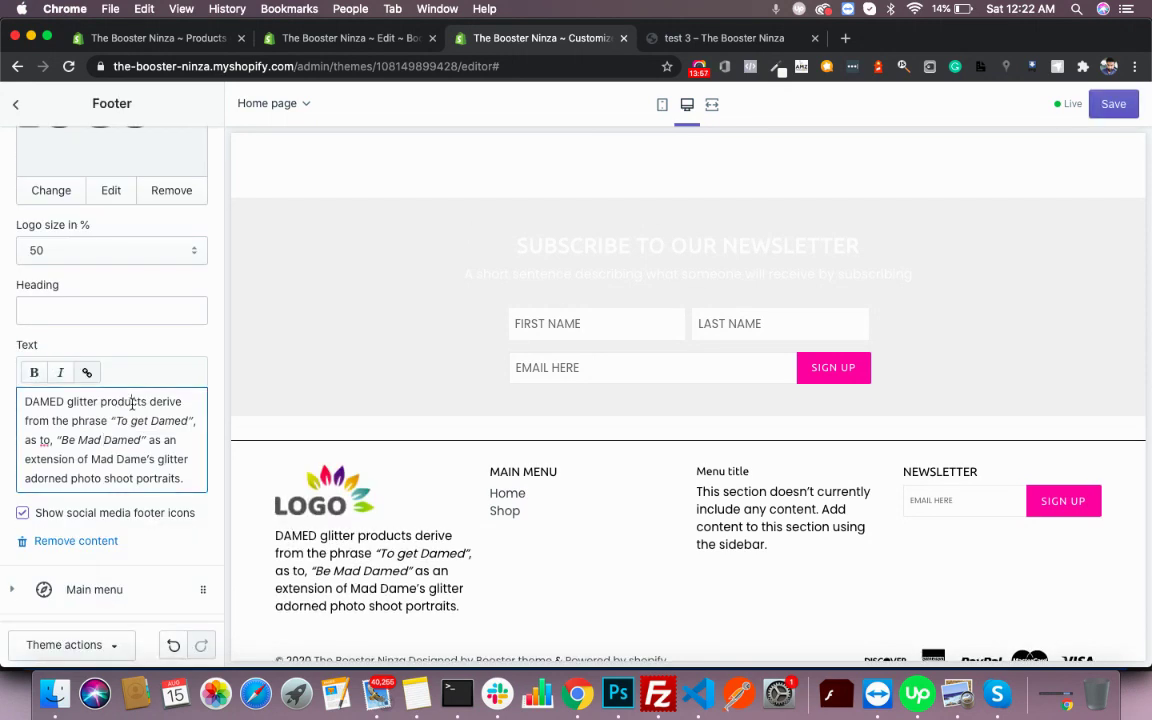
scroll(155, 412, down, 4)
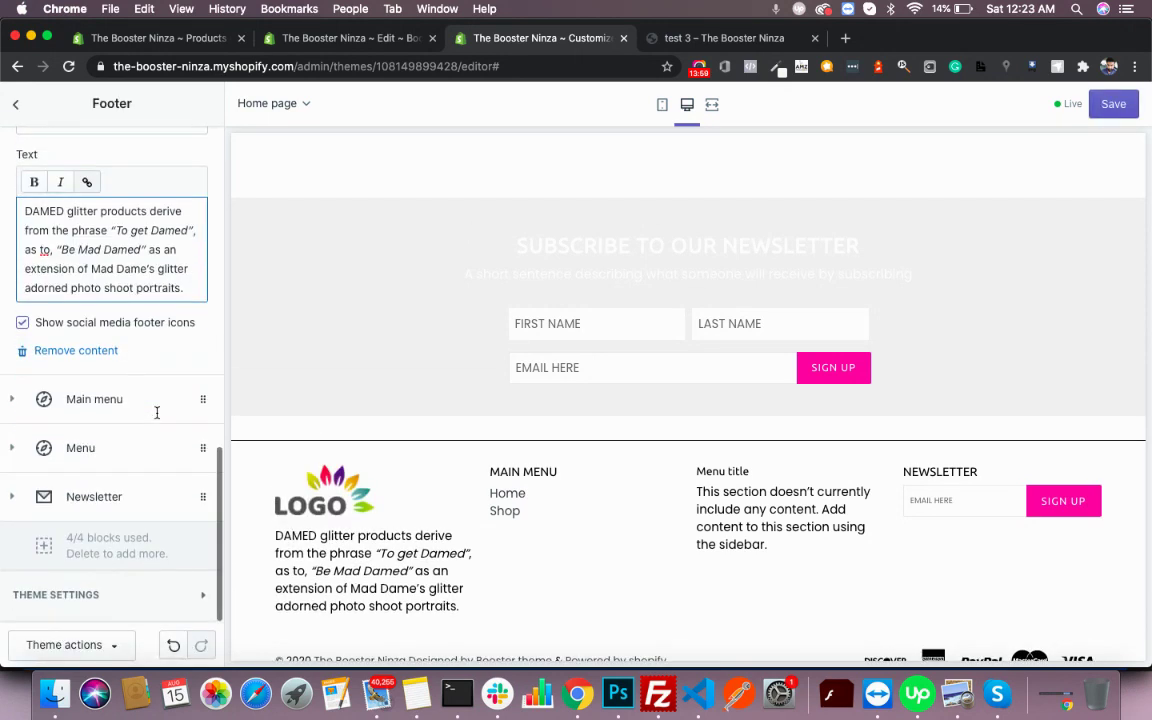
click(103, 404)
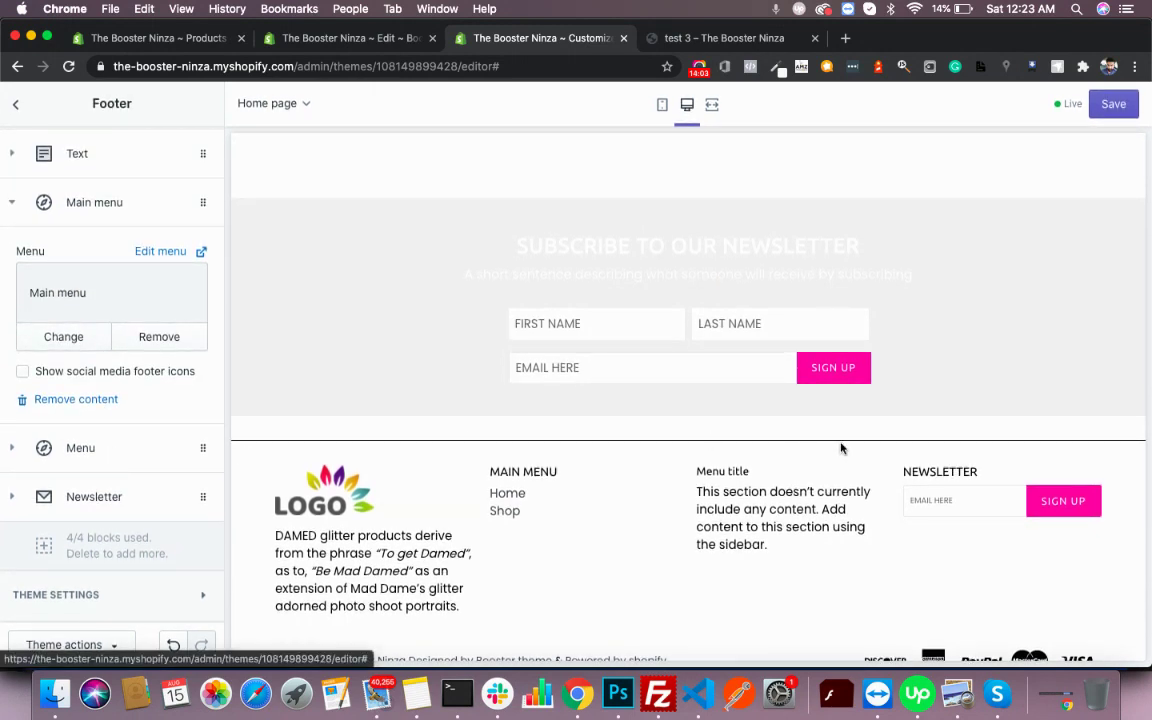
scroll(841, 420, up, 5)
scroll(841, 448, up, 10)
- Save the footer logo change and open the Product page section settings
click(1110, 106)
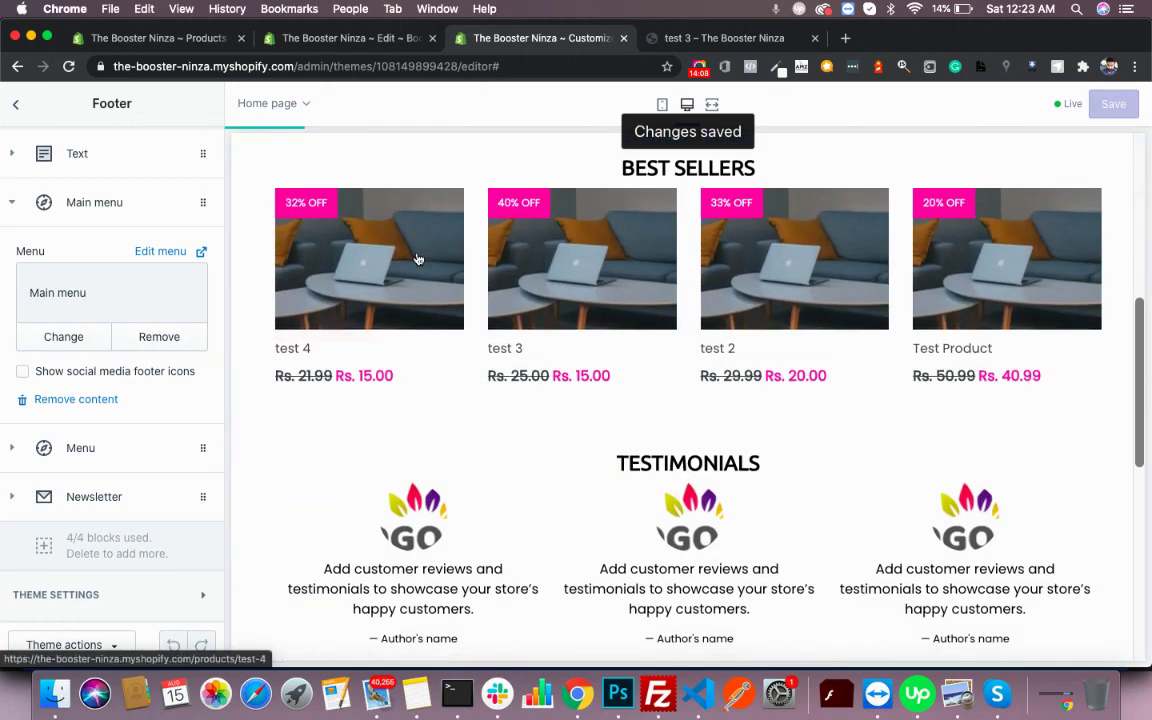
scroll(418, 258, down, 5)
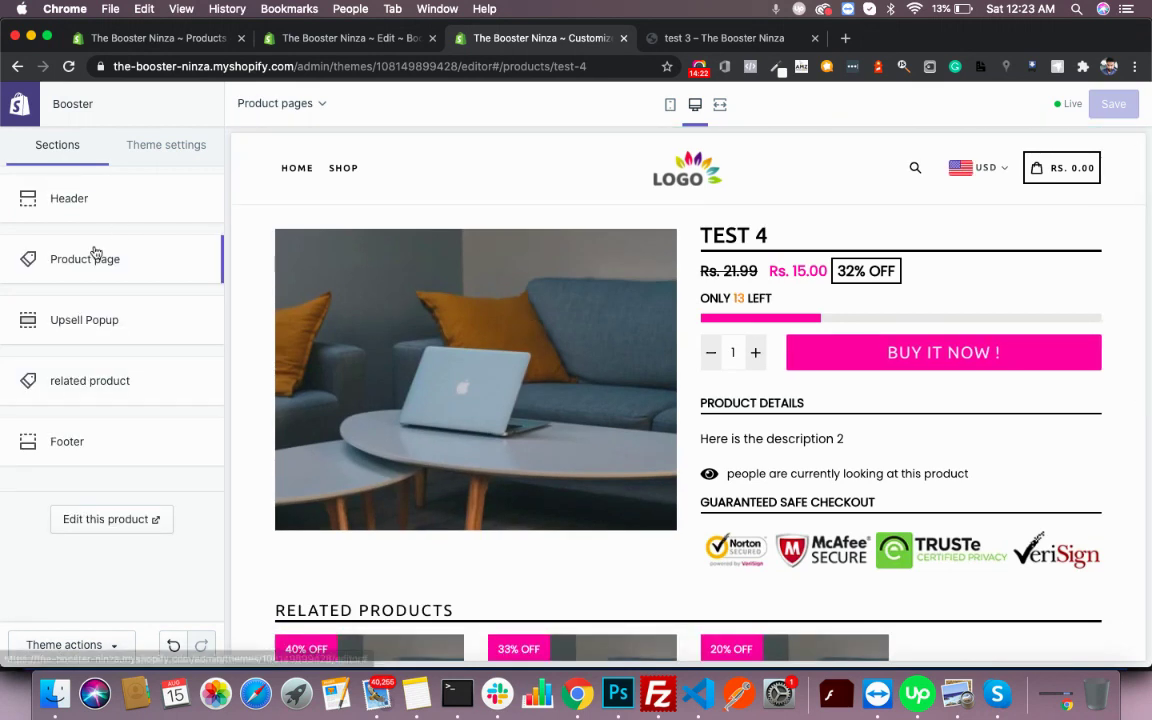
click(67, 260)
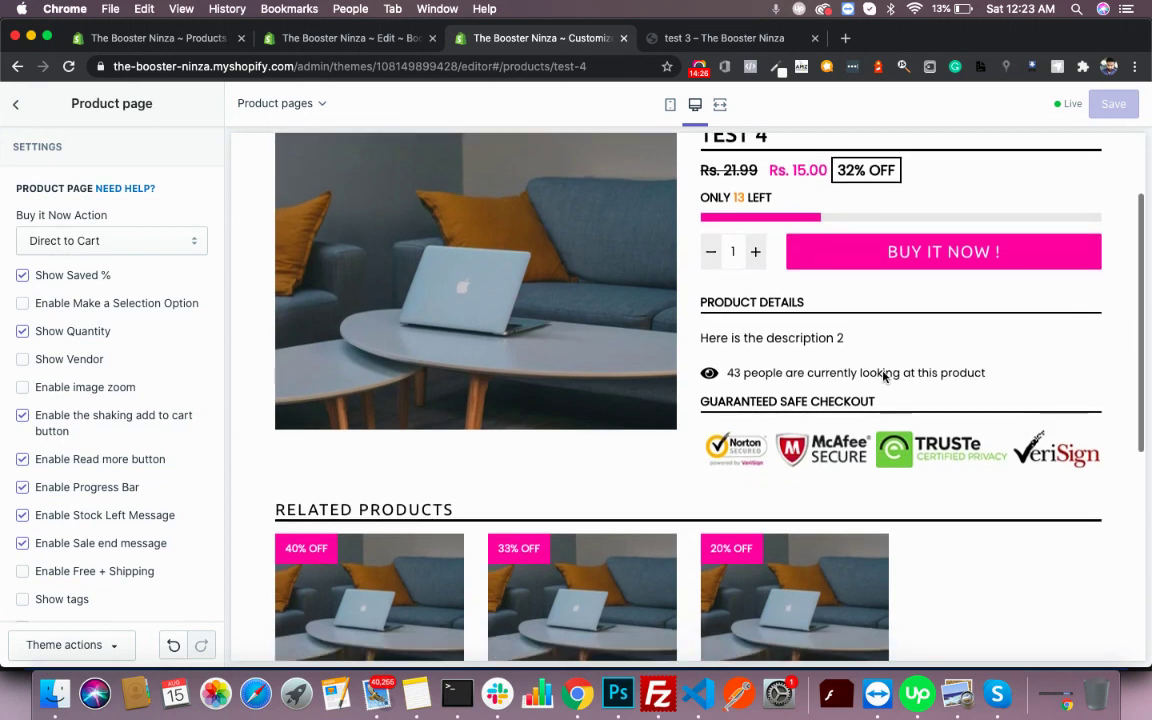
scroll(142, 339, down, 3)
scroll(158, 383, down, 2)
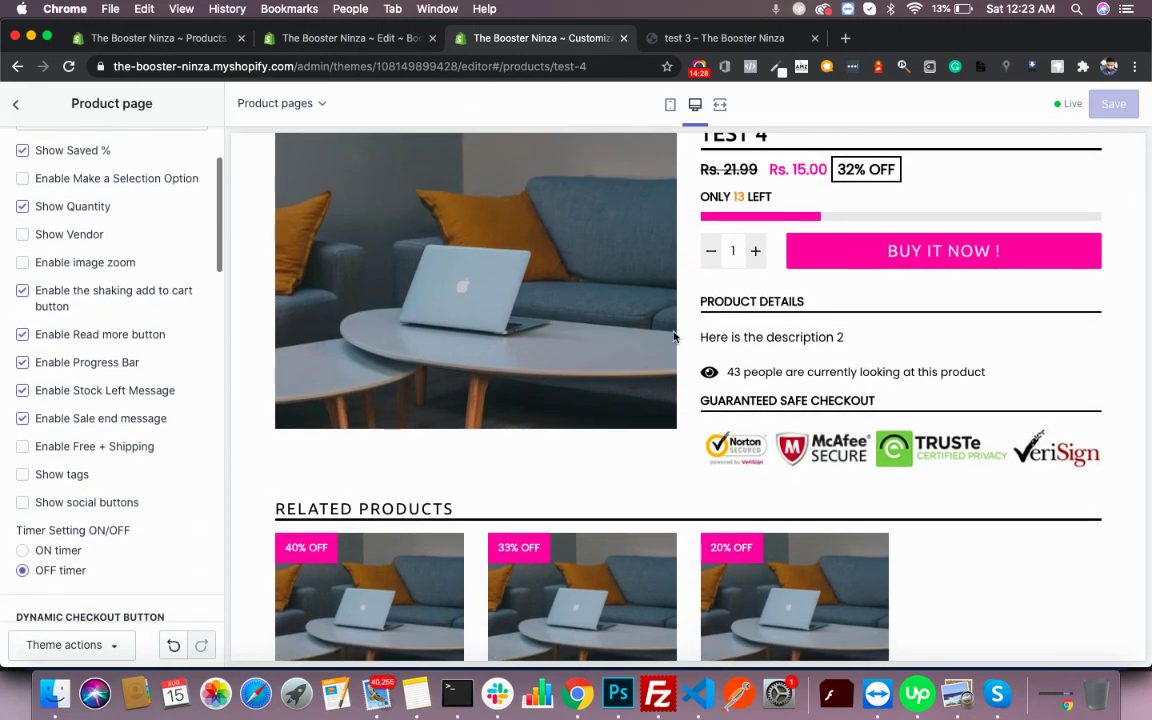
scroll(866, 366, down, 5)
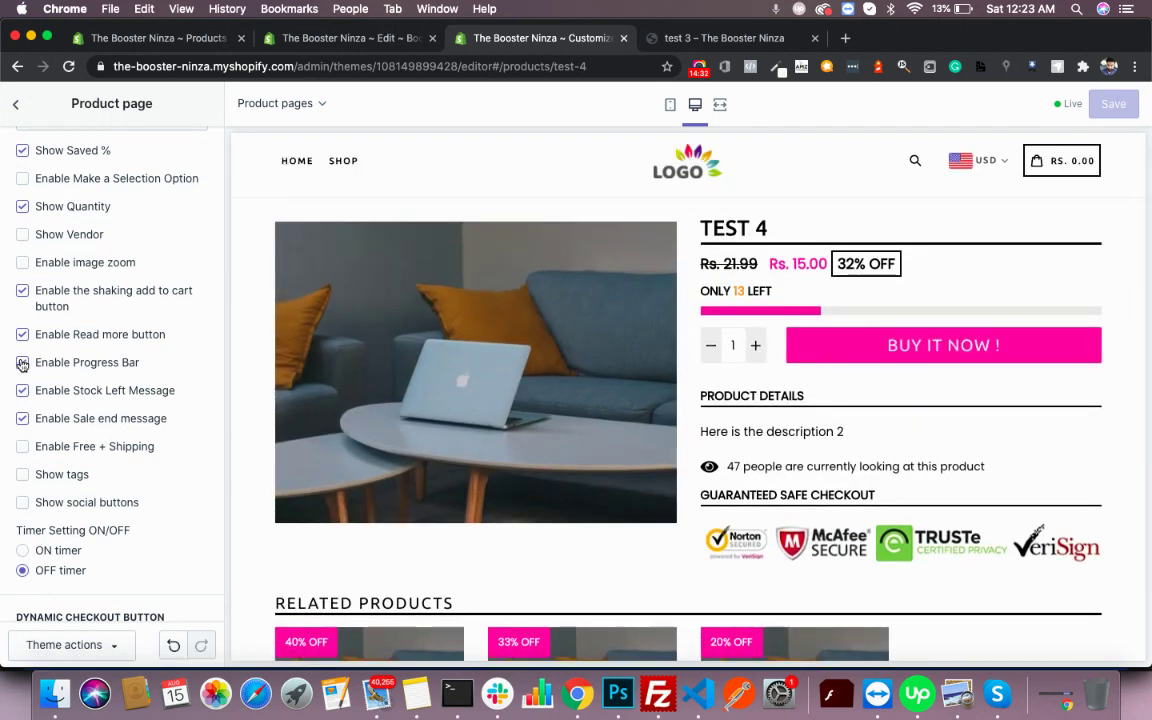
- Toggle shaking add to cart and the stock progress bar off and back on, leaving both enabled
click(24, 292)
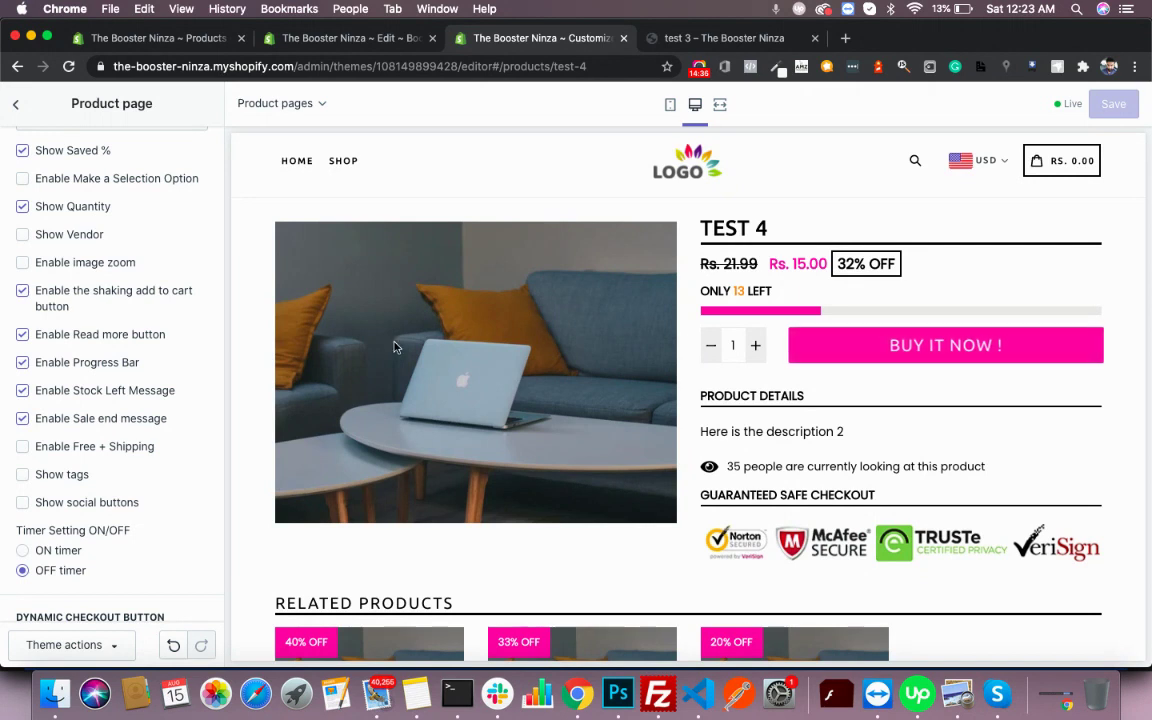
click(22, 293)
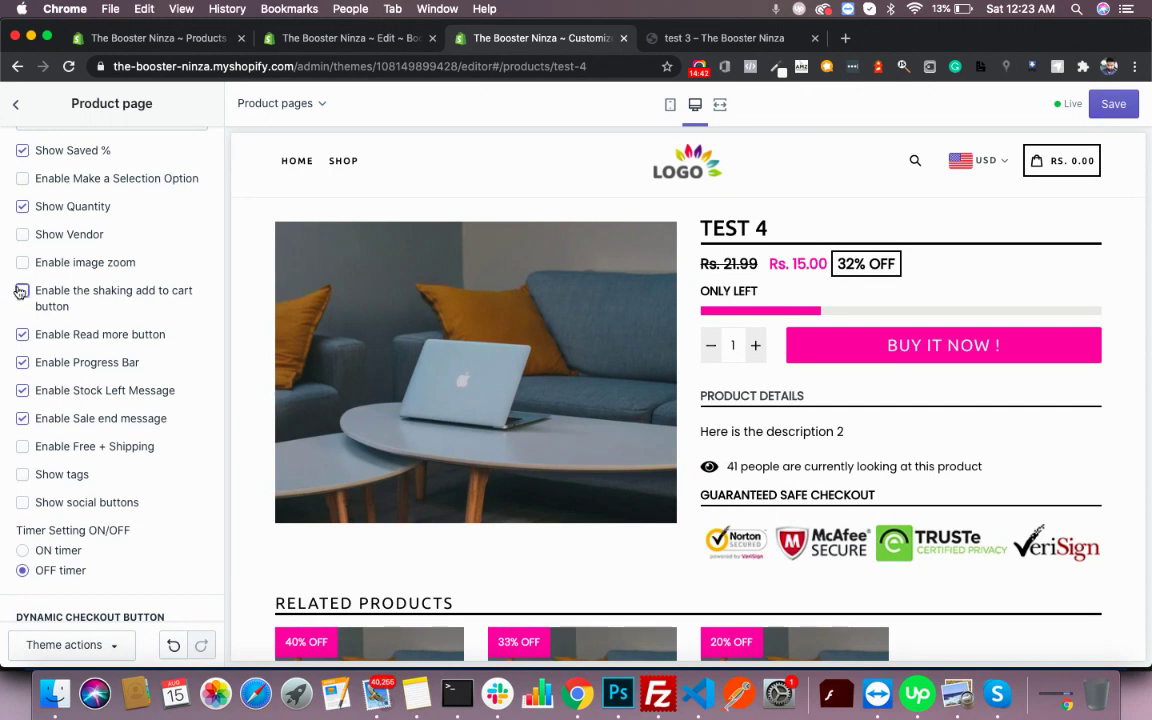
click(22, 364)
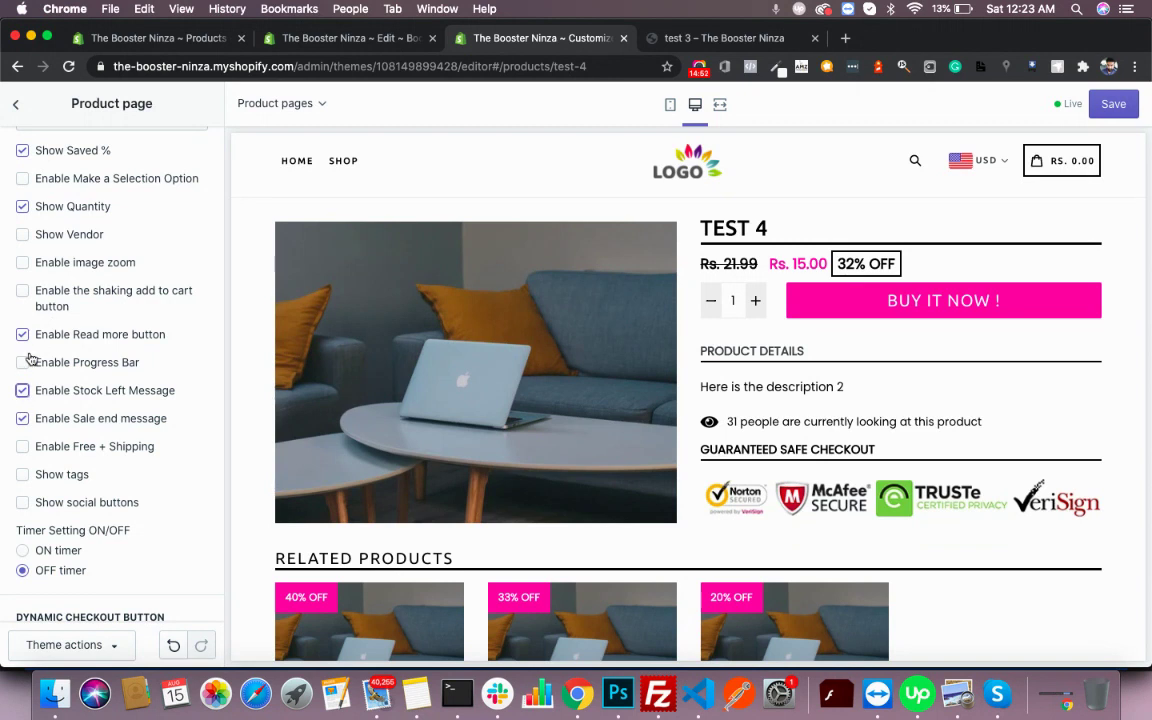
click(23, 362)
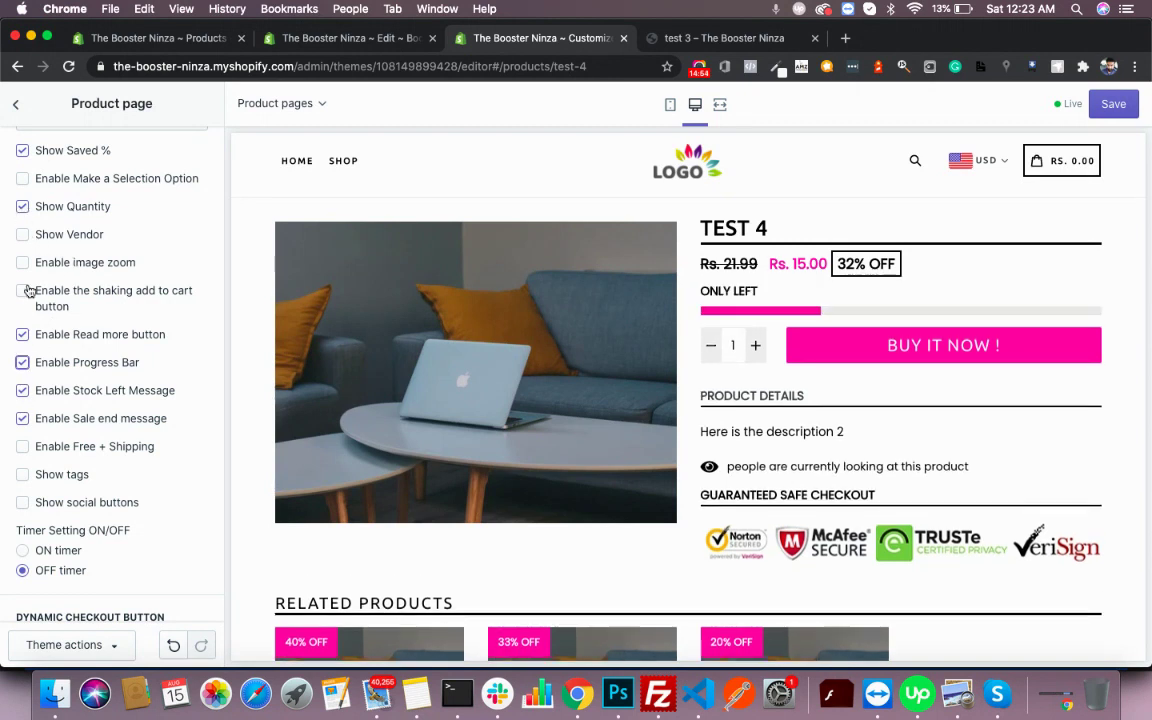
click(22, 292)
scroll(39, 370, down, 7)
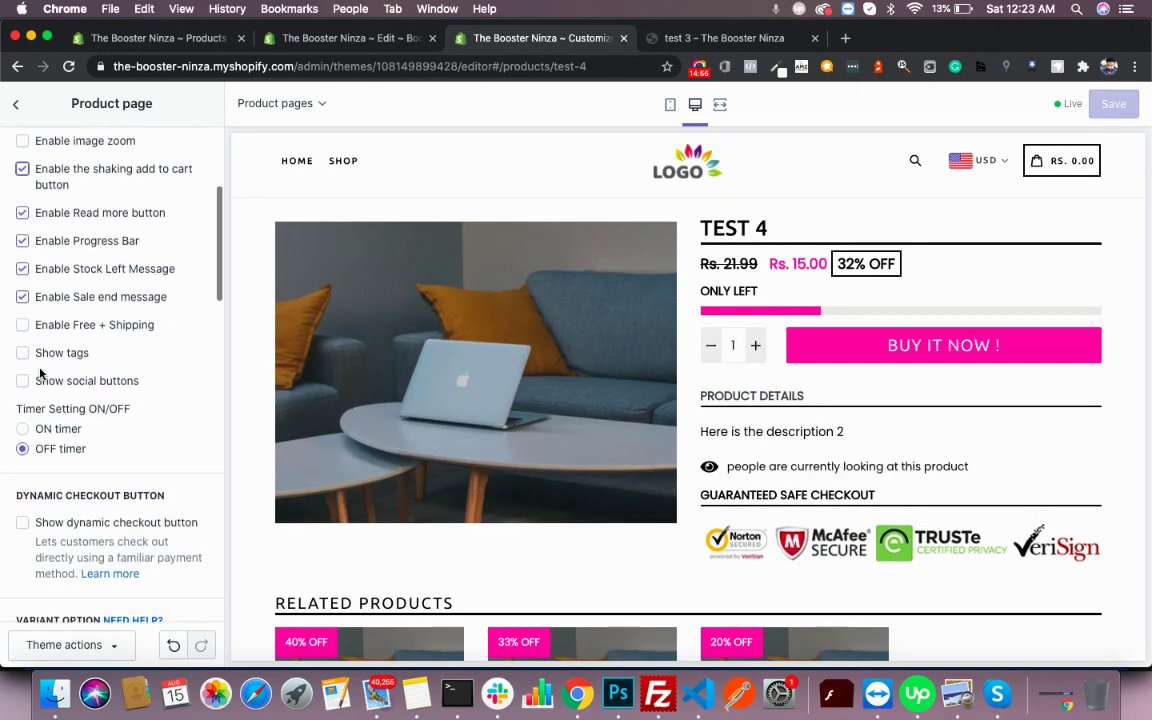
scroll(40, 367, down, 5)
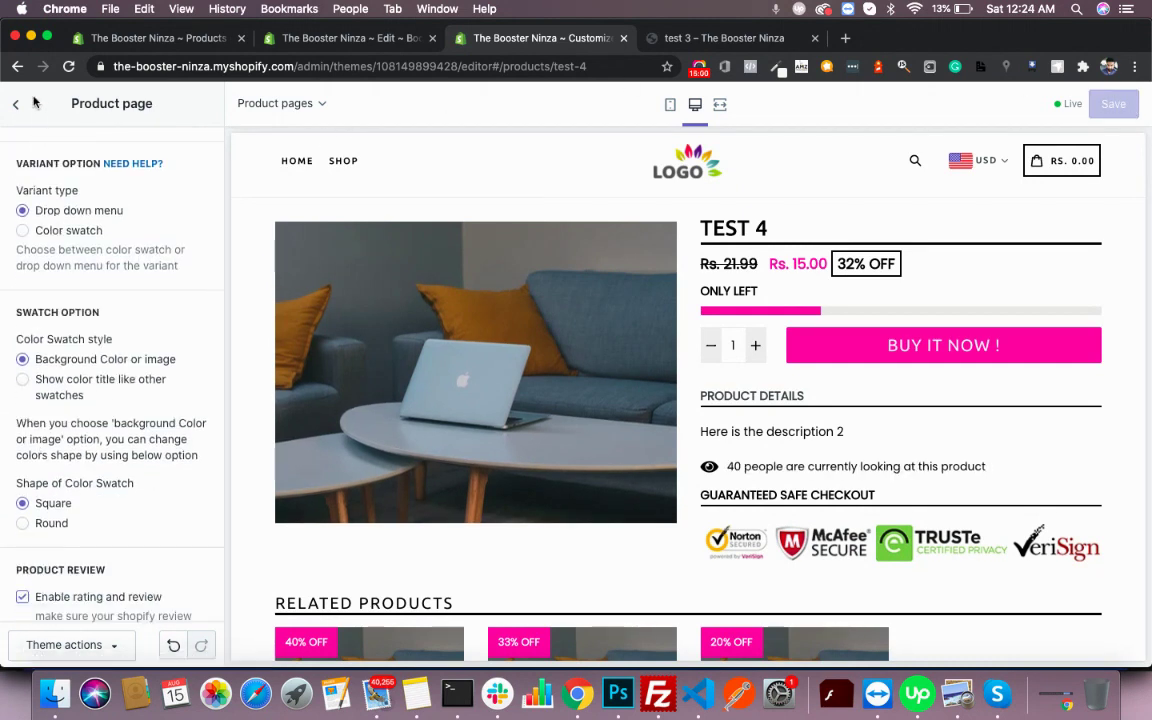
scroll(55, 230, down, 7)
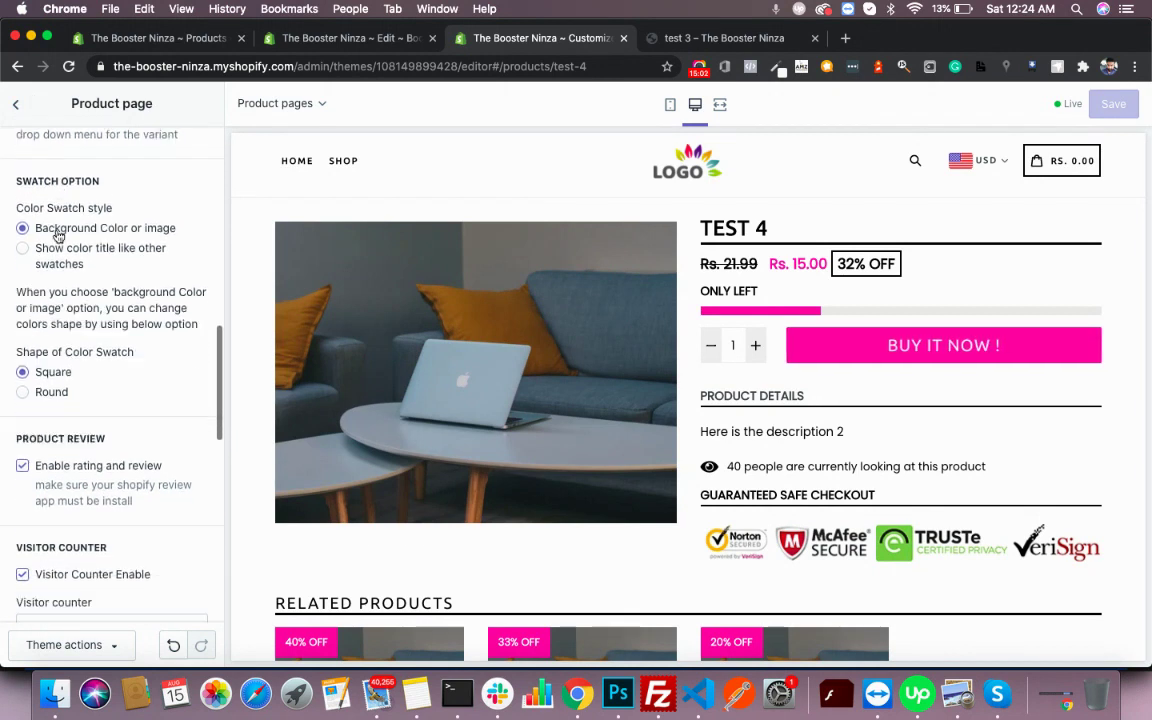
scroll(57, 235, down, 5)
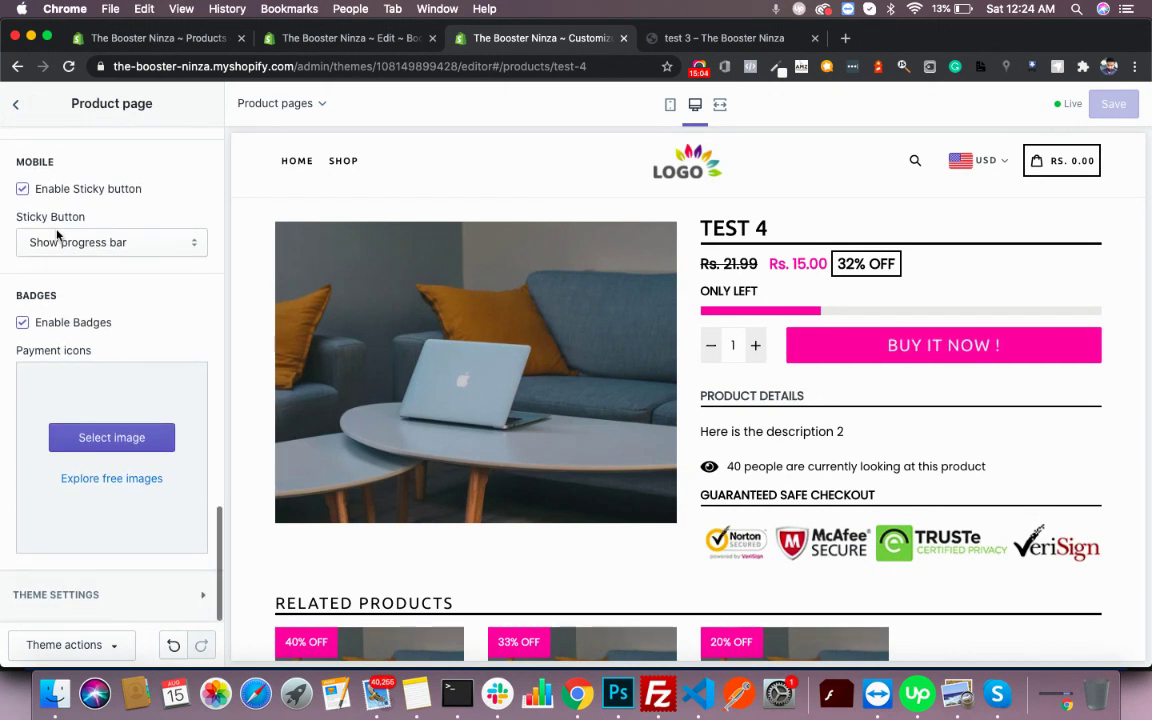
scroll(57, 235, up, 10)
- Enter the theme's license key under Theme settings > License Key
click(17, 105)
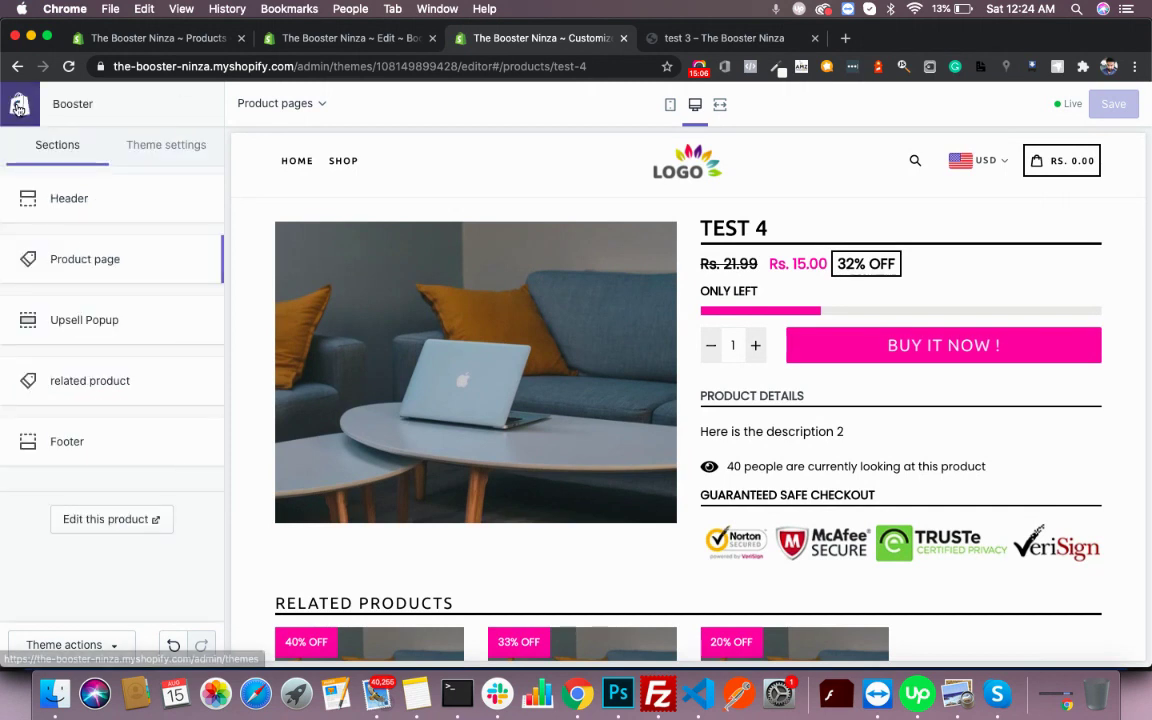
click(168, 145)
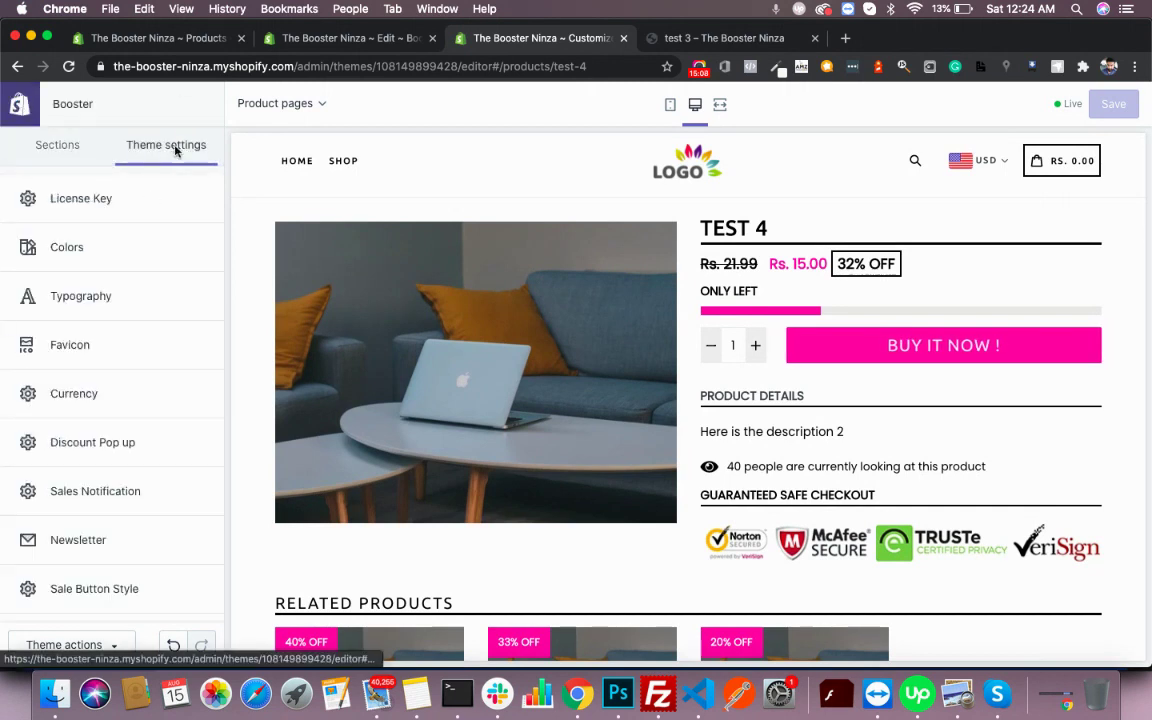
click(155, 210)
click(96, 203)
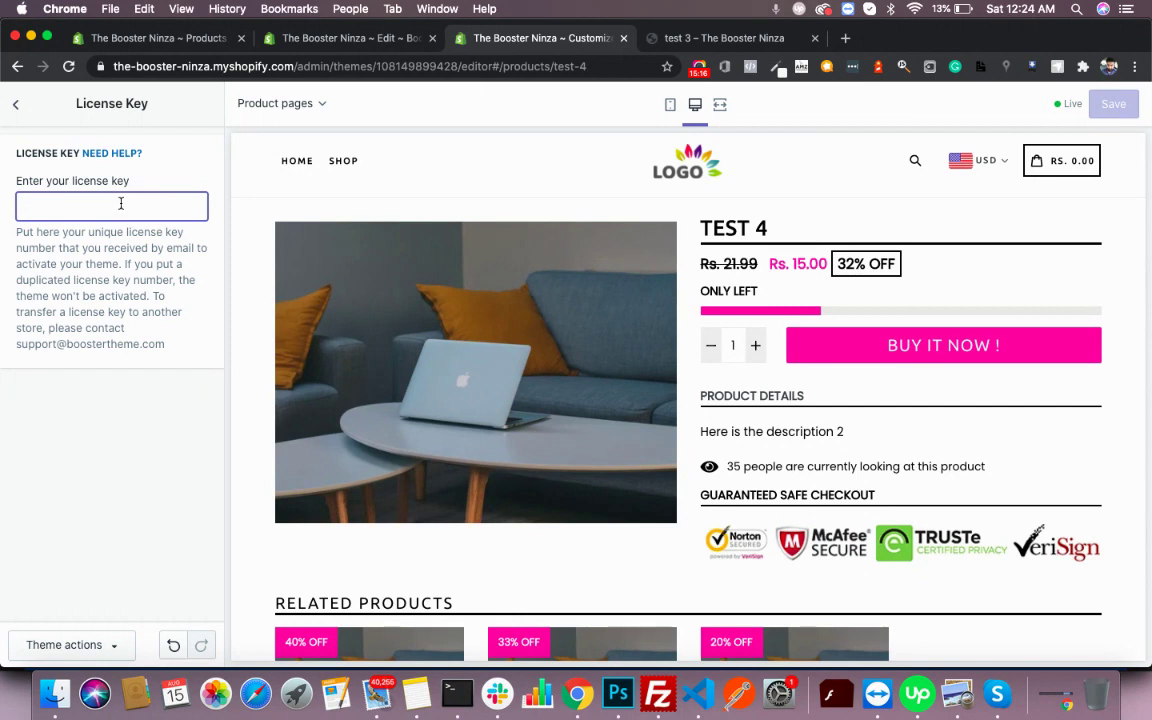
click(16, 103)
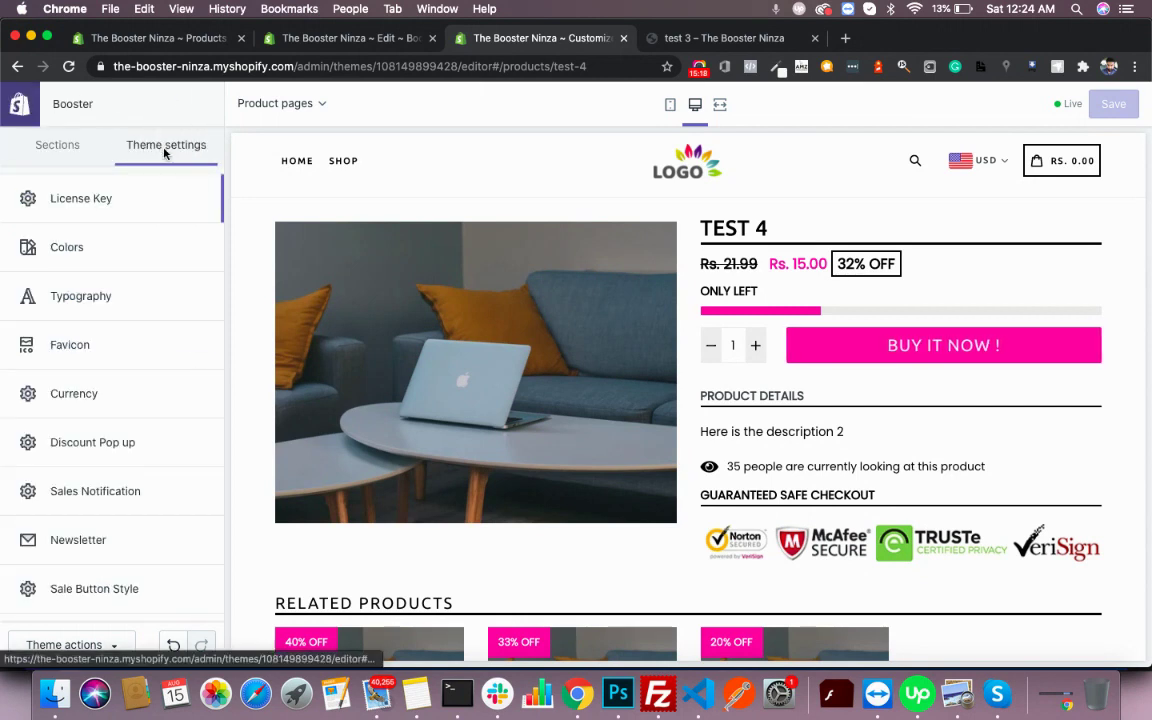
click(99, 203)
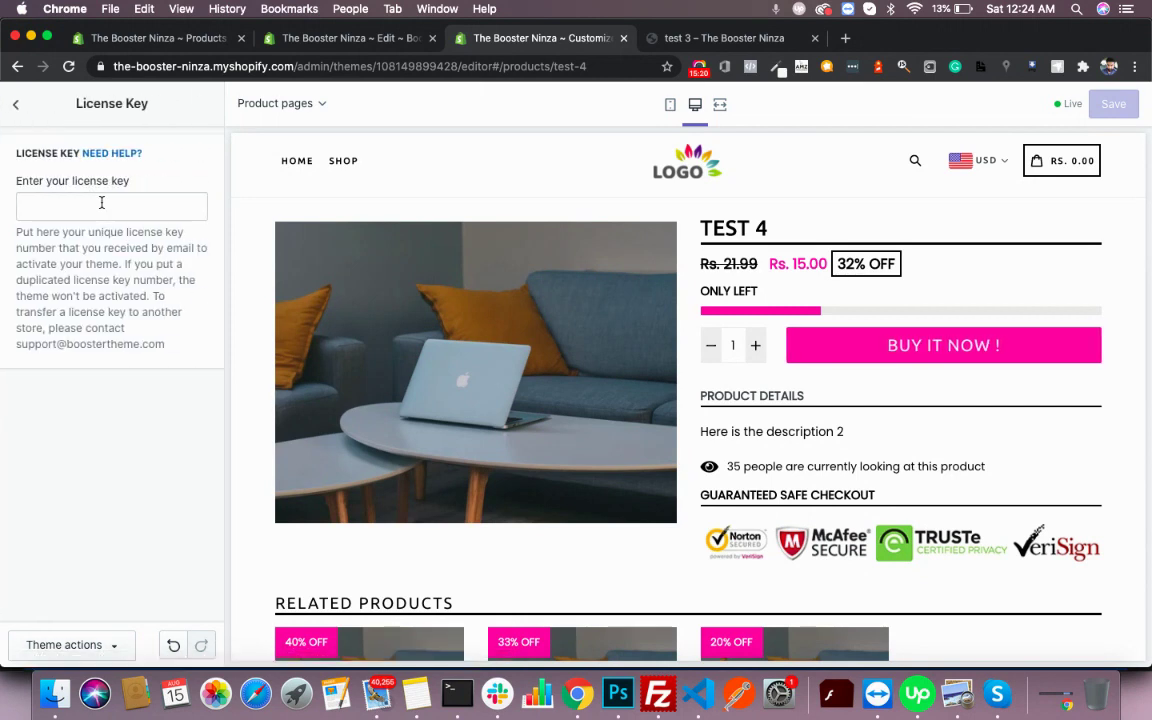
click(91, 204)
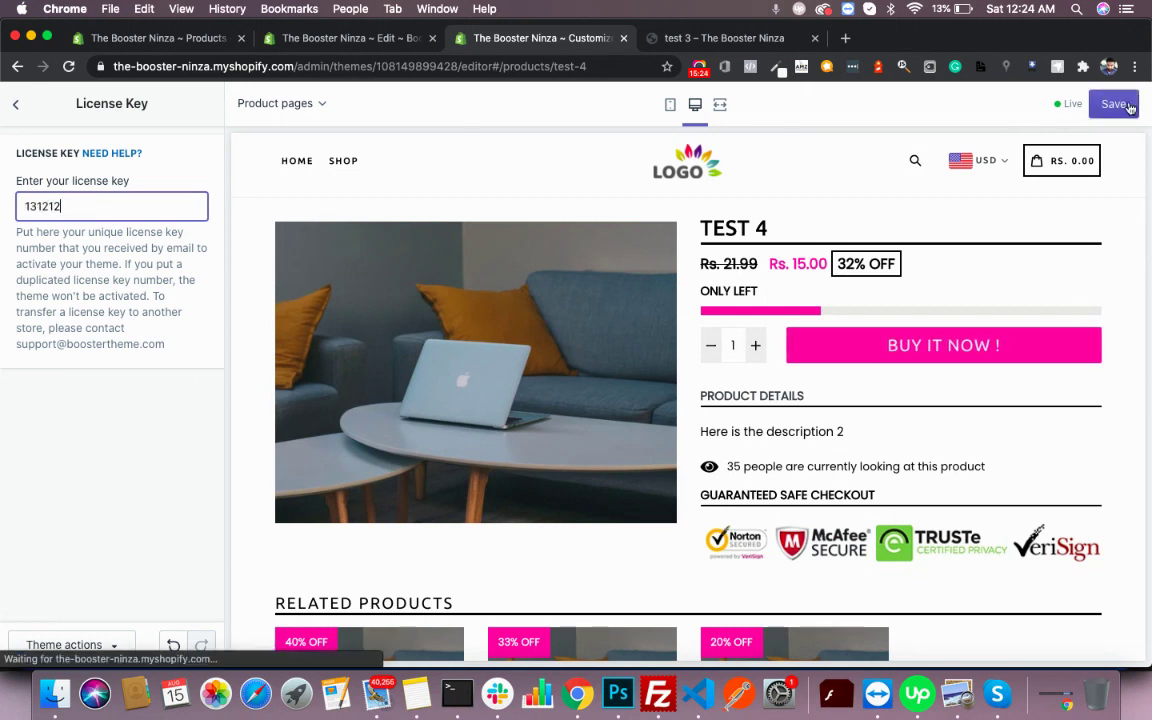
click(17, 103)
- Open the Newsletter settings and select the empty MailChimp form action URL field
scroll(84, 331, down, 2)
scroll(84, 331, down, 5)
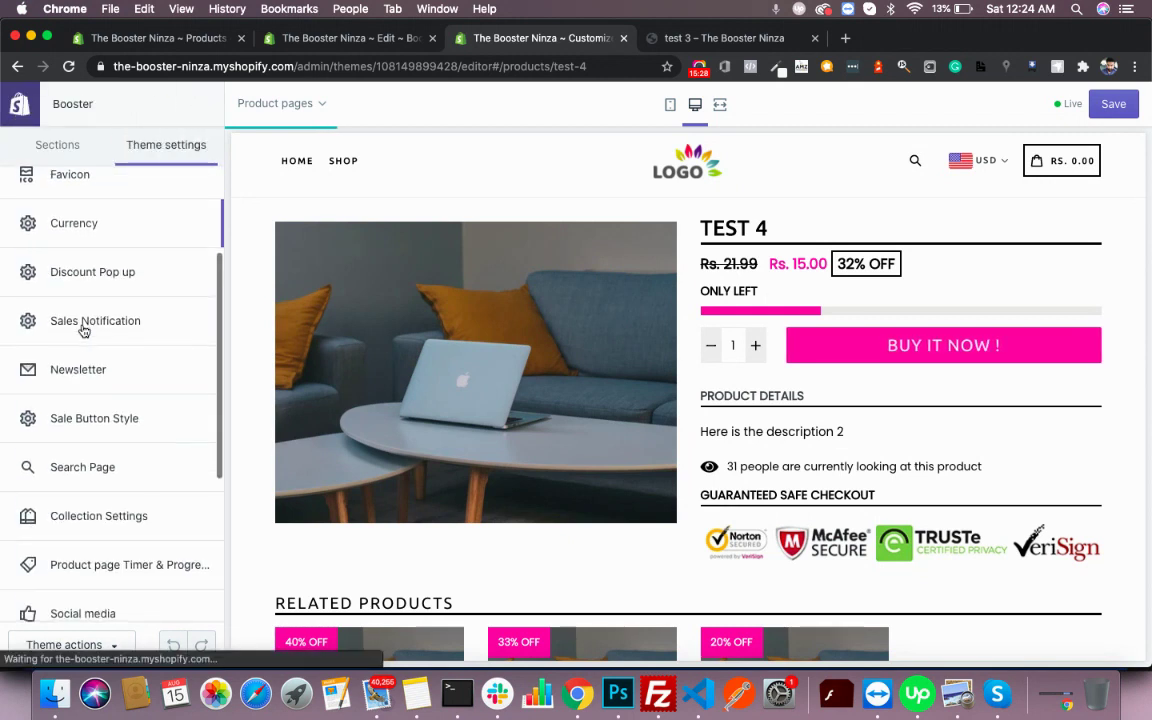
click(80, 256)
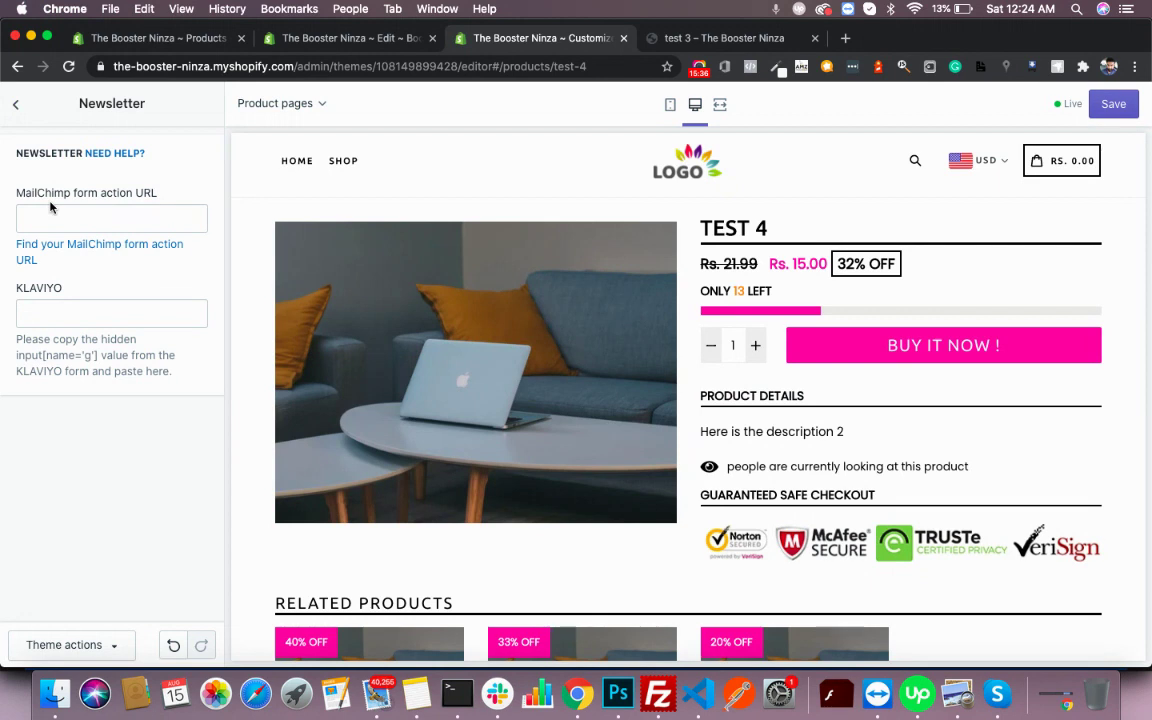
click(106, 215)
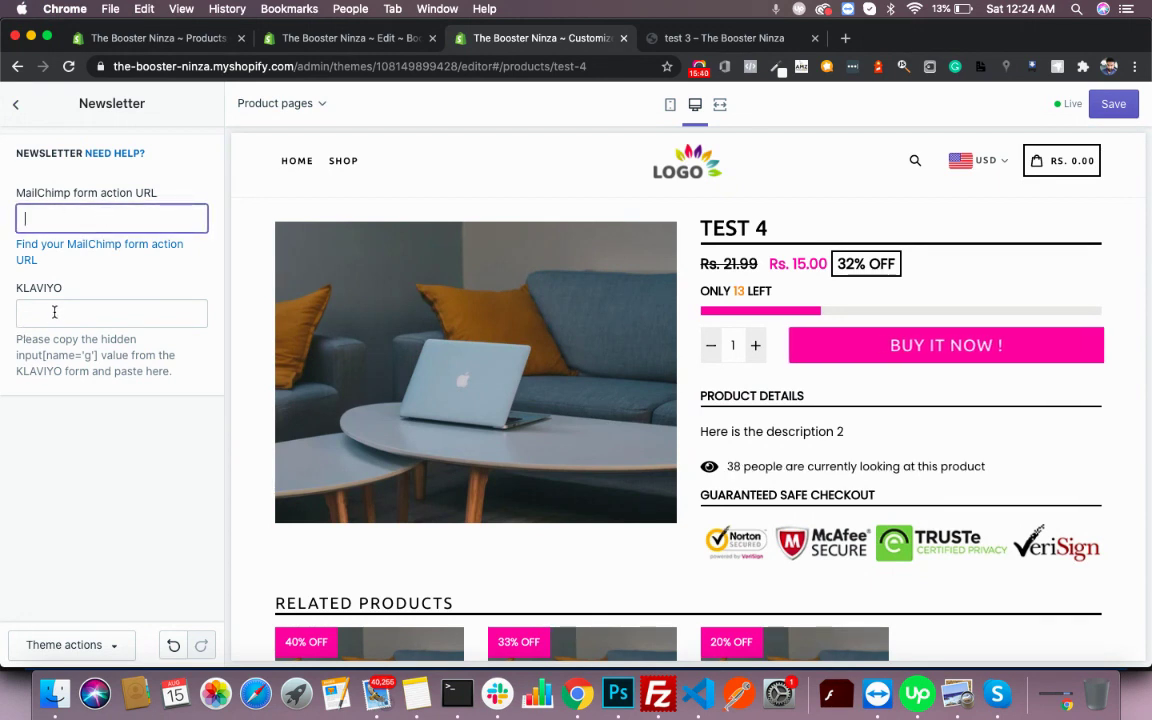
- Set the LOGO image as the favicon under Theme settings > Favicon and save
click(14, 107)
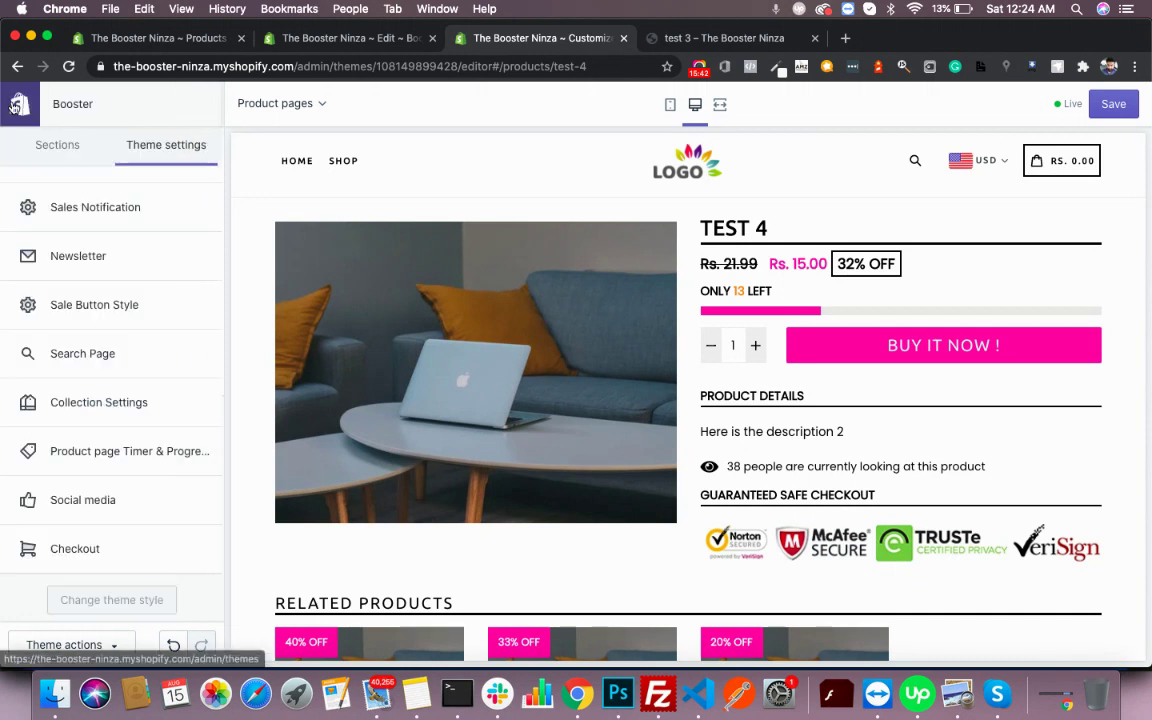
scroll(85, 332, down, 3)
scroll(86, 332, up, 5)
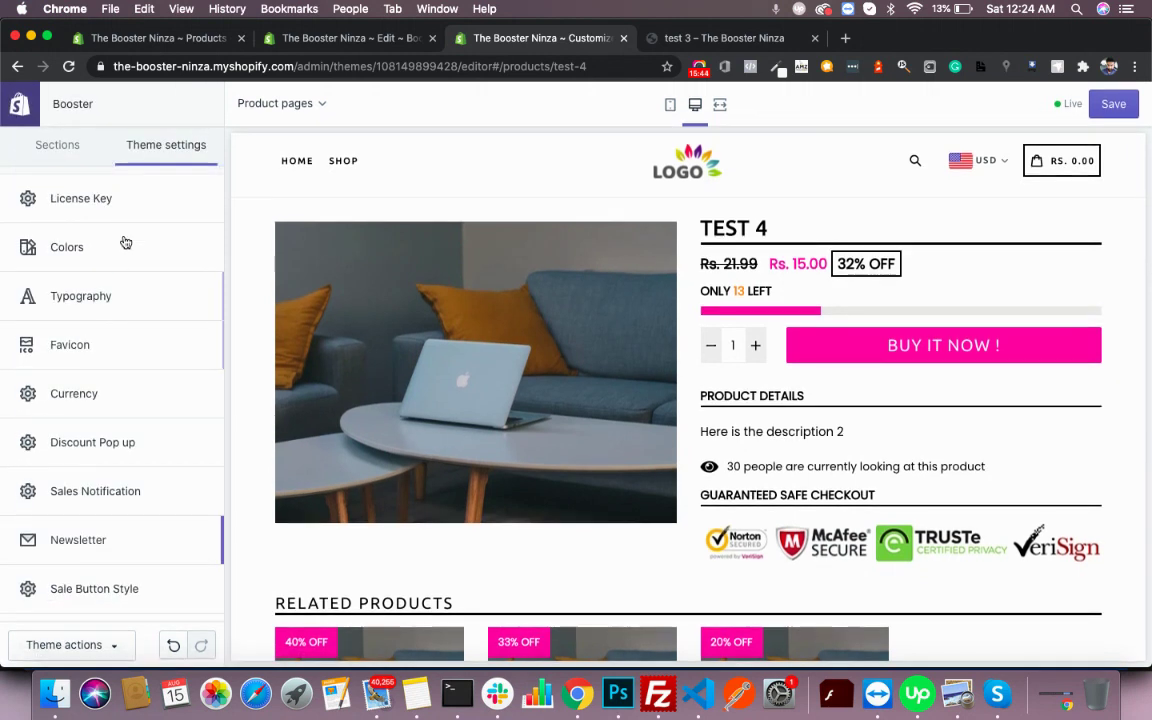
click(71, 338)
click(116, 291)
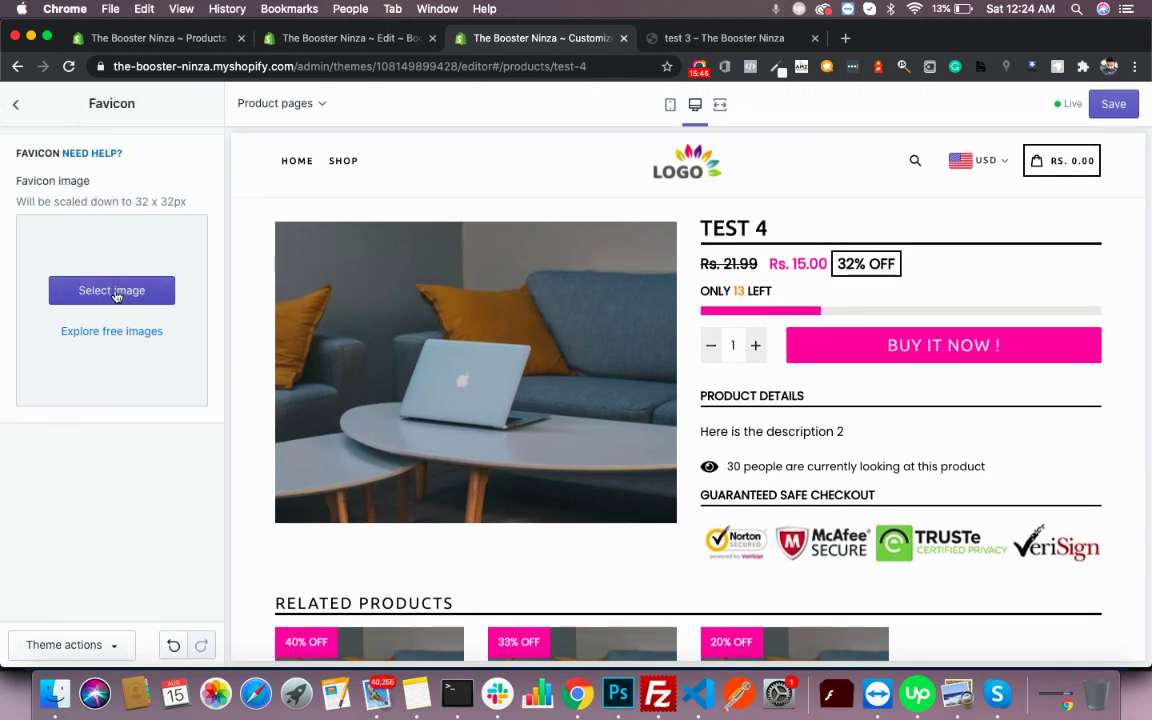
click(143, 202)
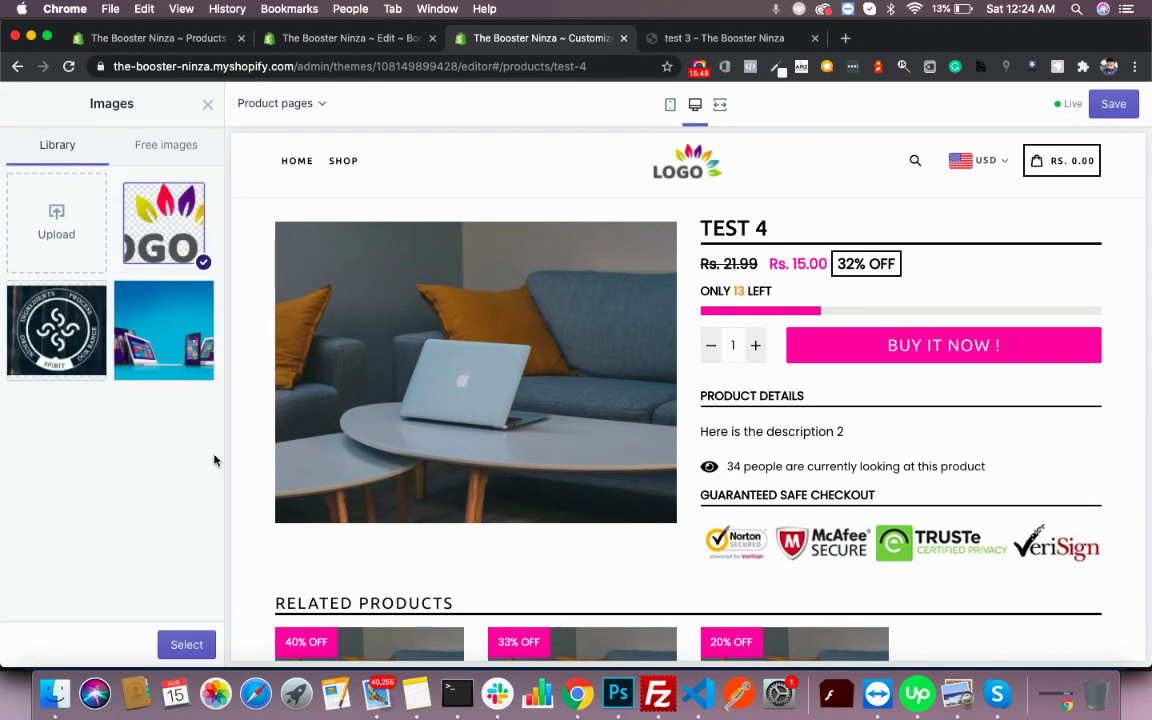
click(184, 643)
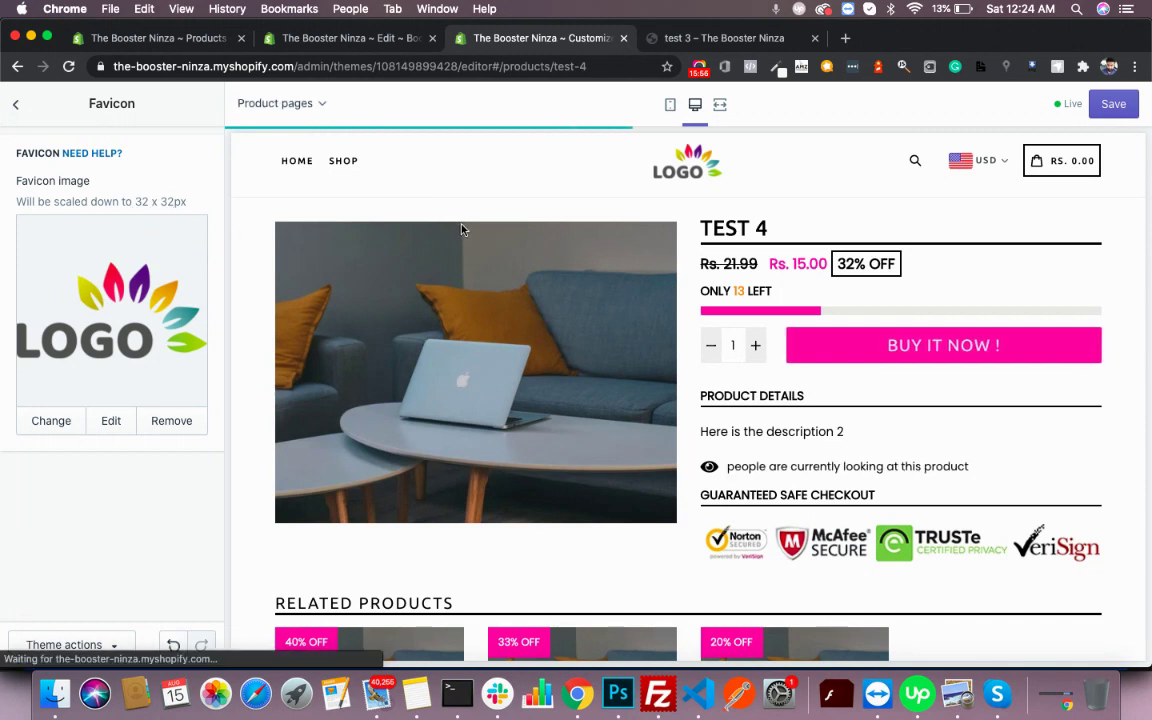
click(1113, 103)
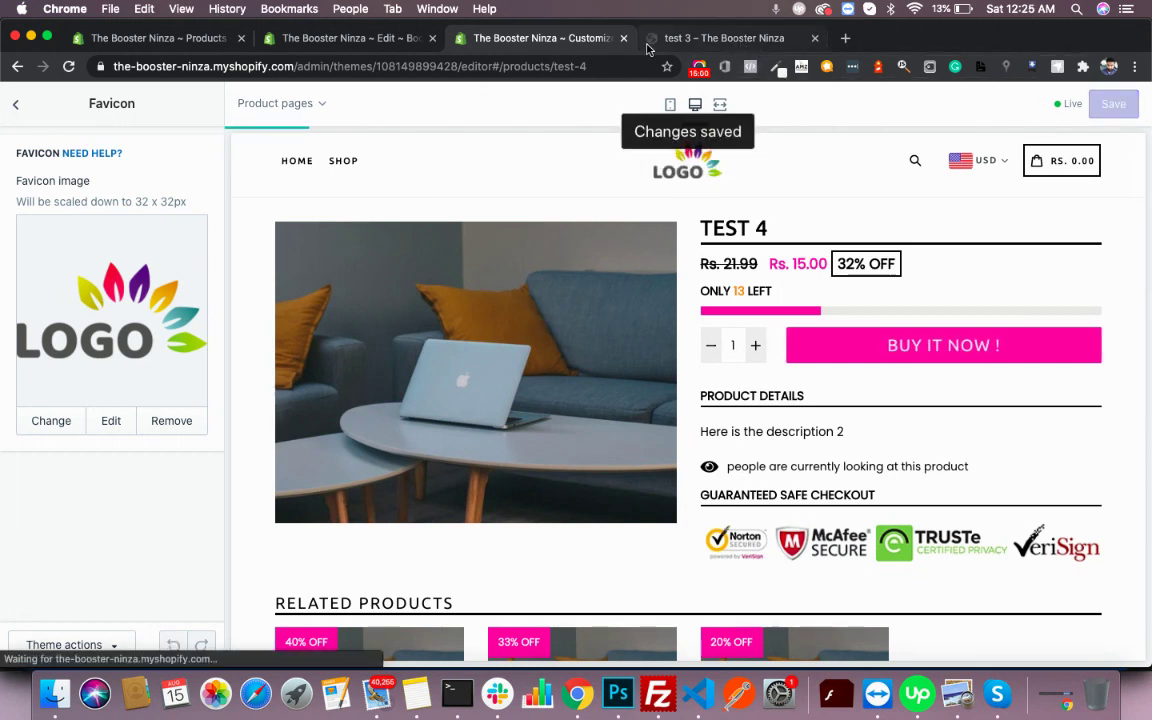
- Reload the storefront to check the LOGO favicon, then return to the theme settings list
click(725, 38)
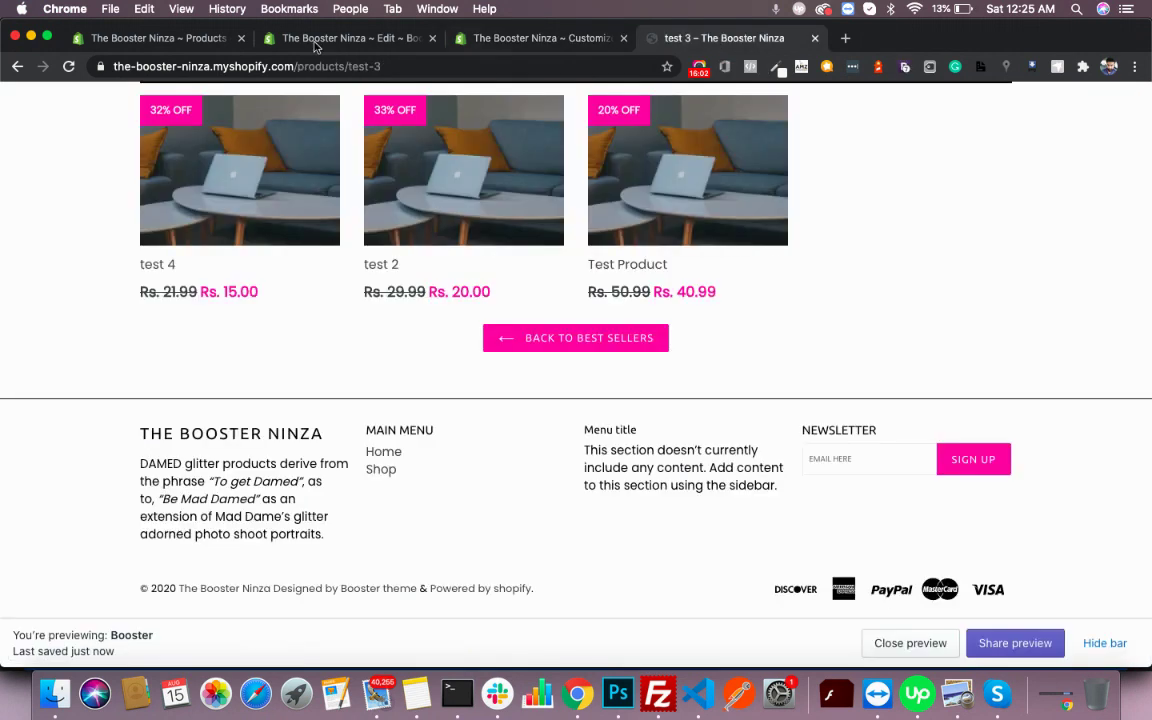
key(super+r)
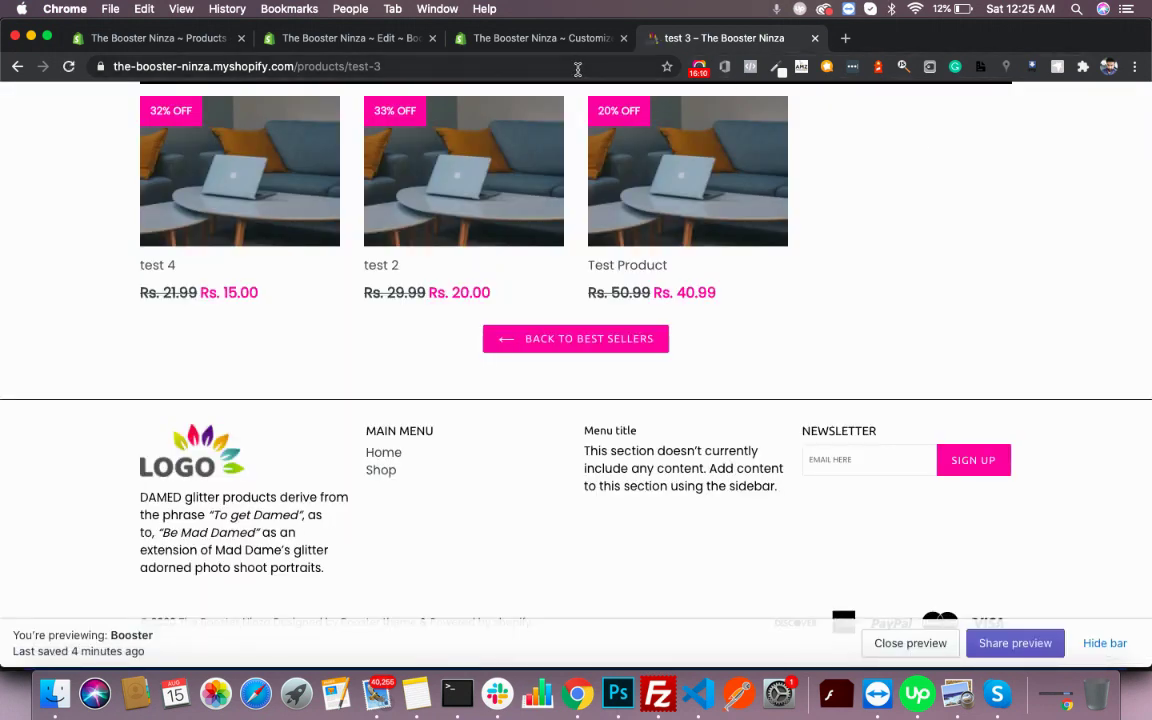
key(super+r)
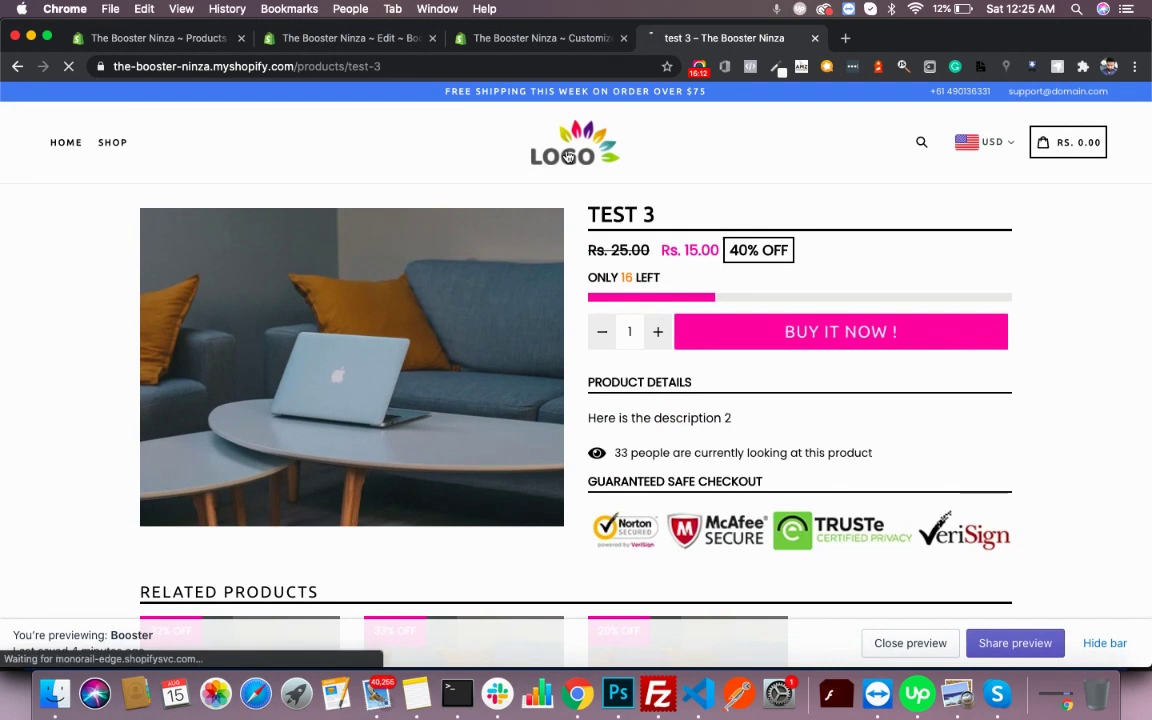
click(497, 38)
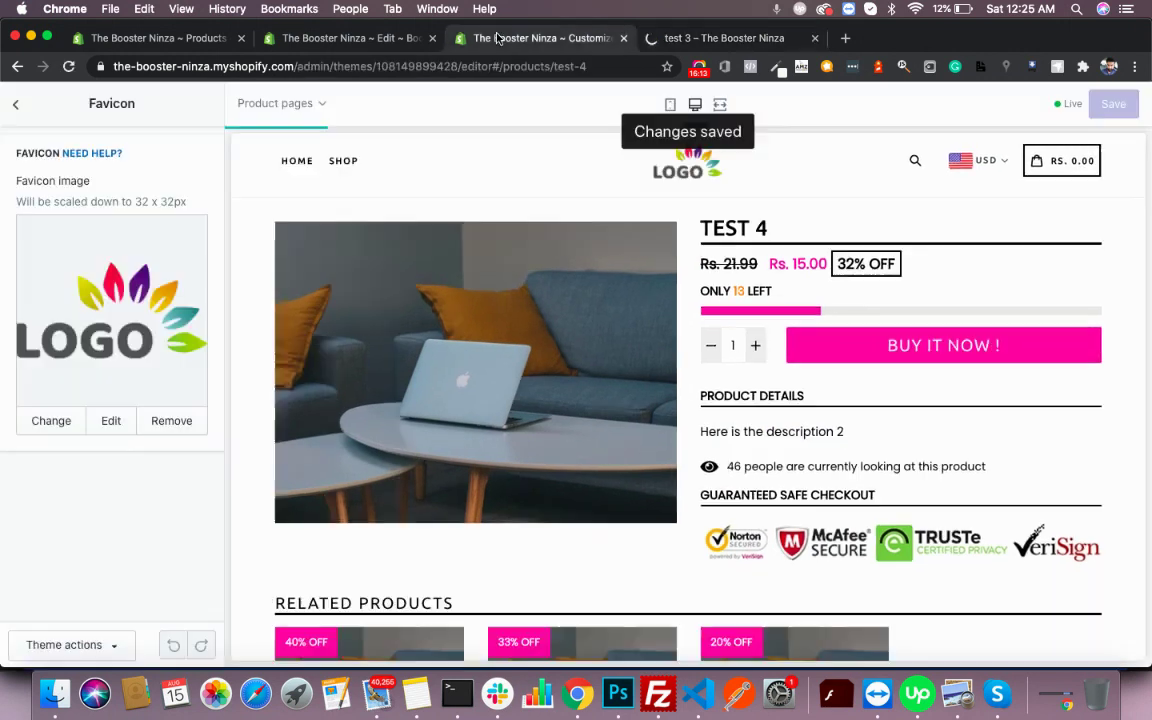
click(11, 108)
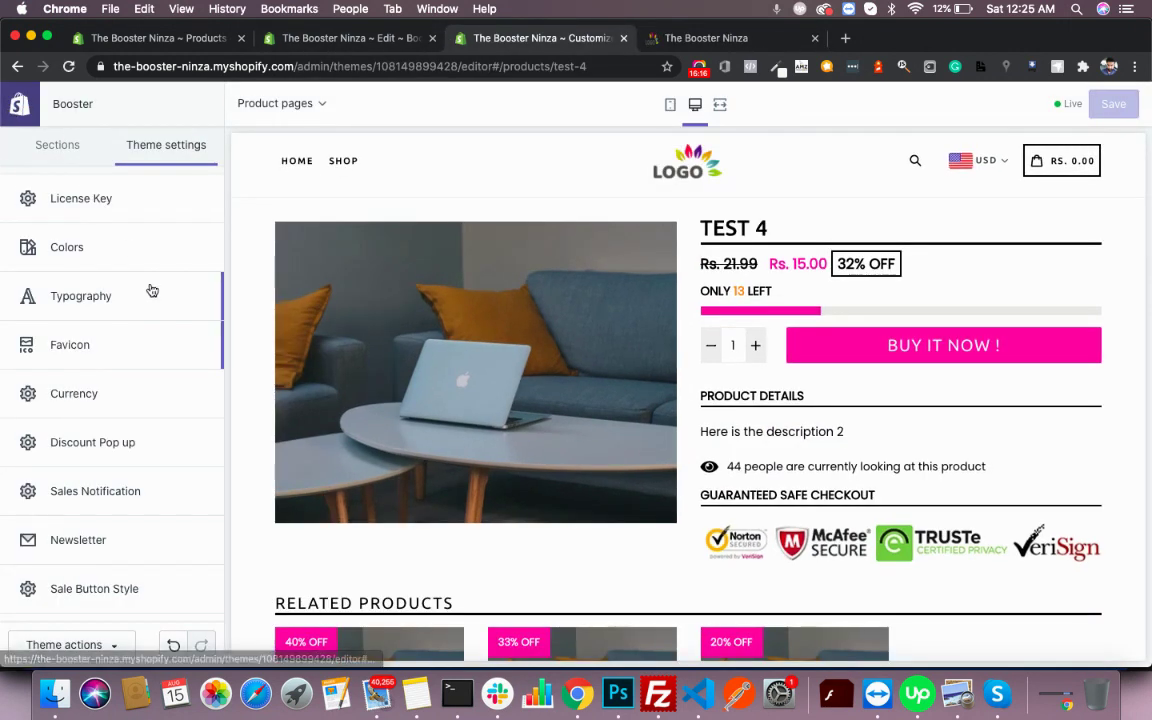
scroll(150, 289, down, 3)
scroll(150, 289, up, 5)
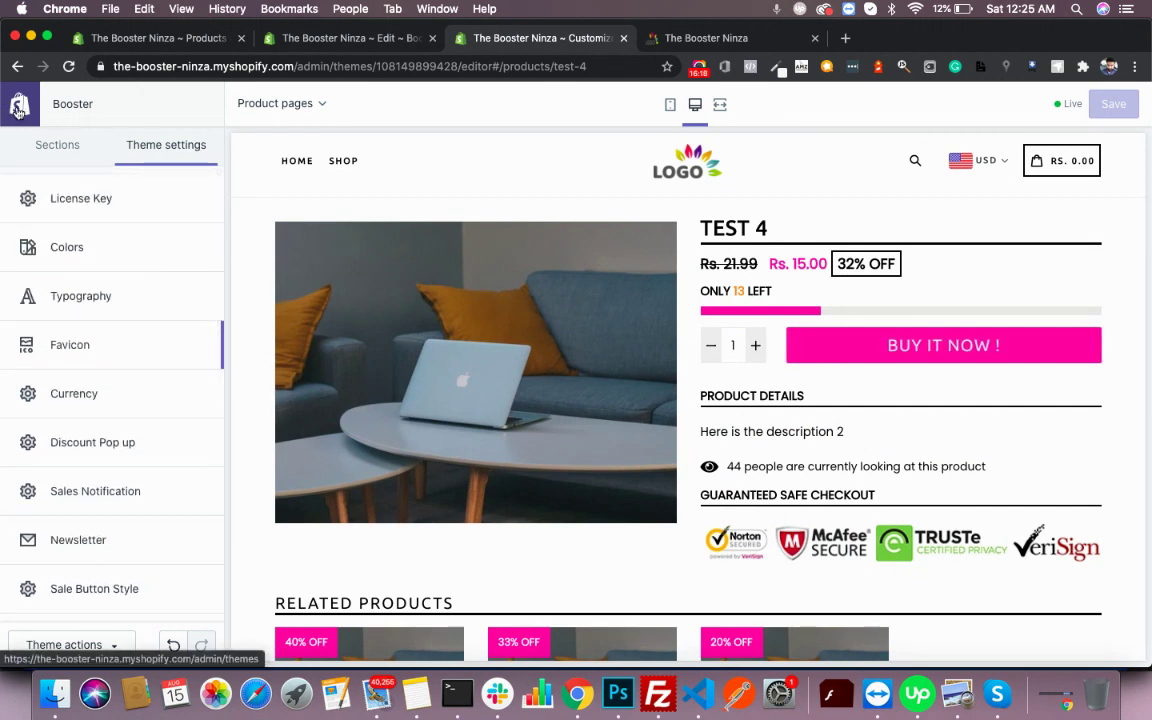
- Create and save an About page with short introductory content
click(348, 38)
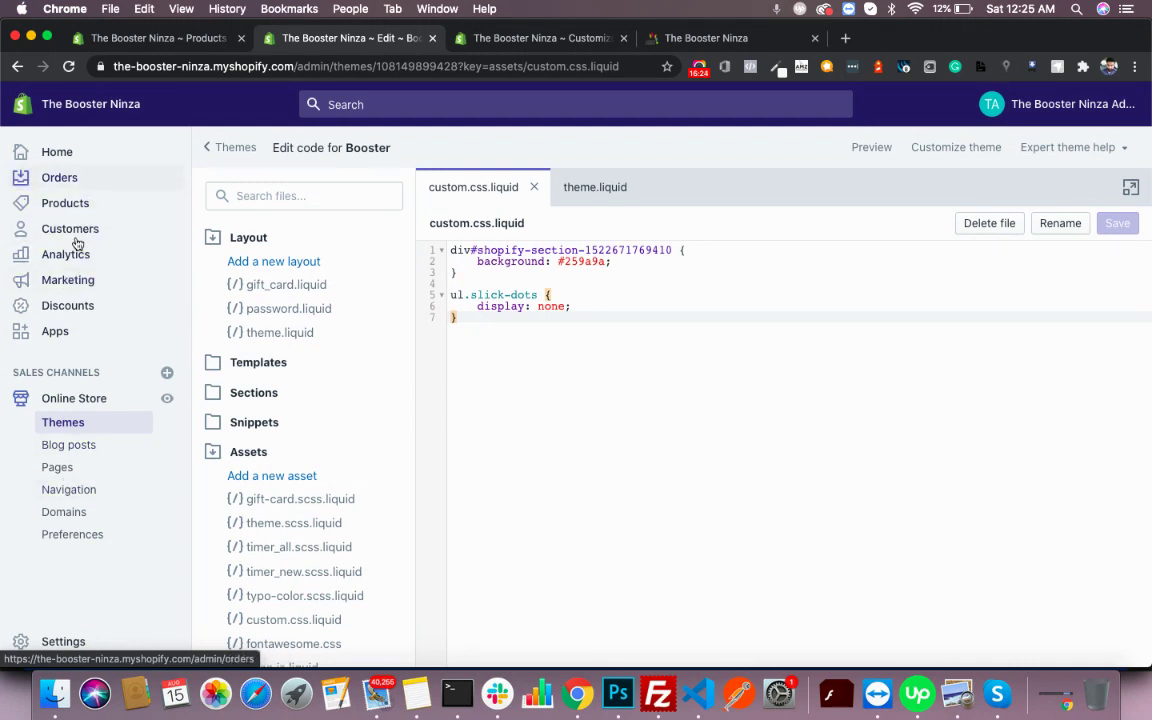
click(58, 466)
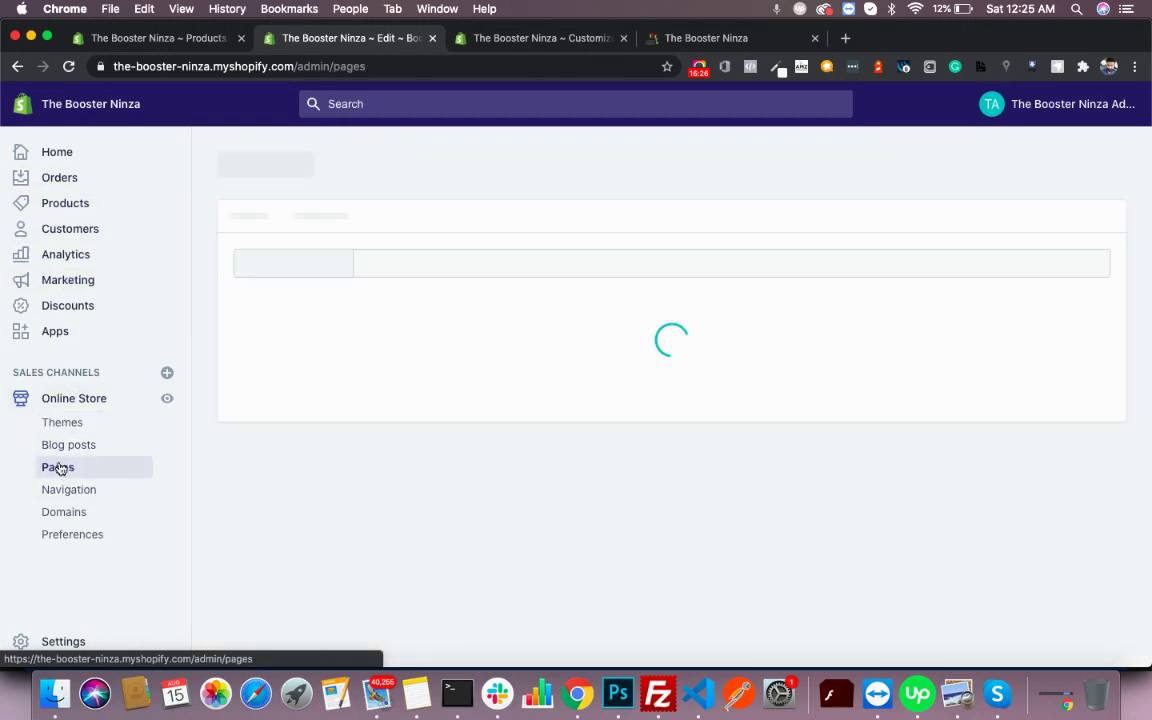
scroll(463, 411, down, 3)
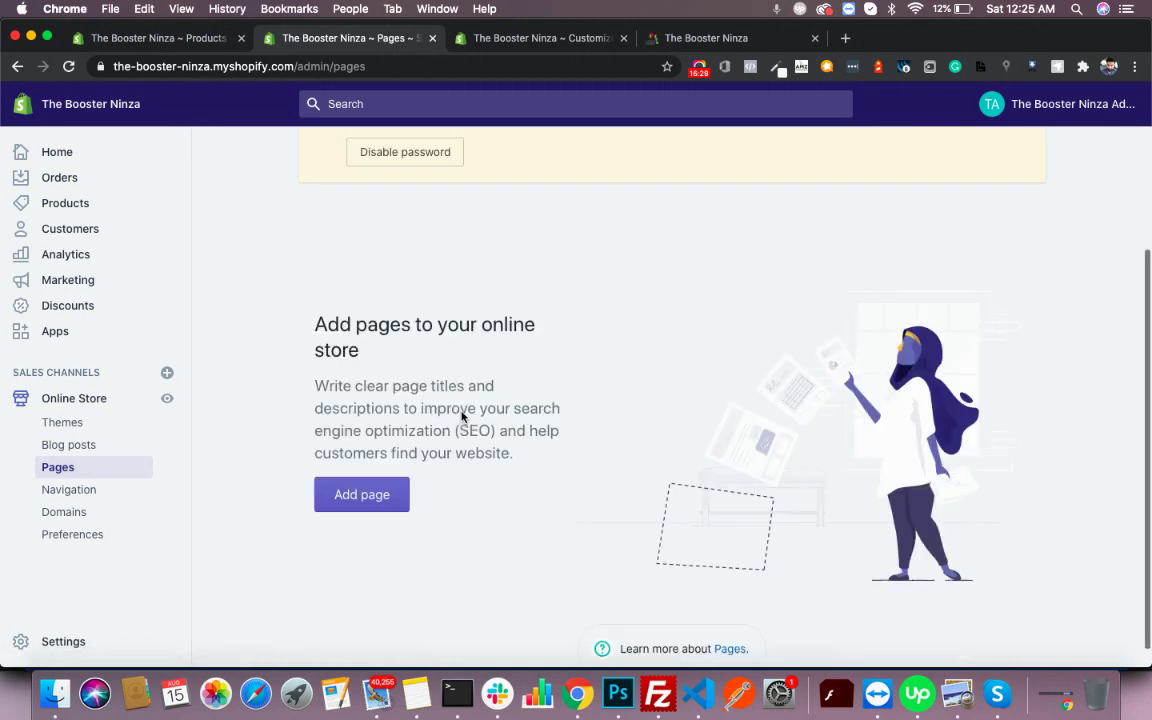
click(388, 467)
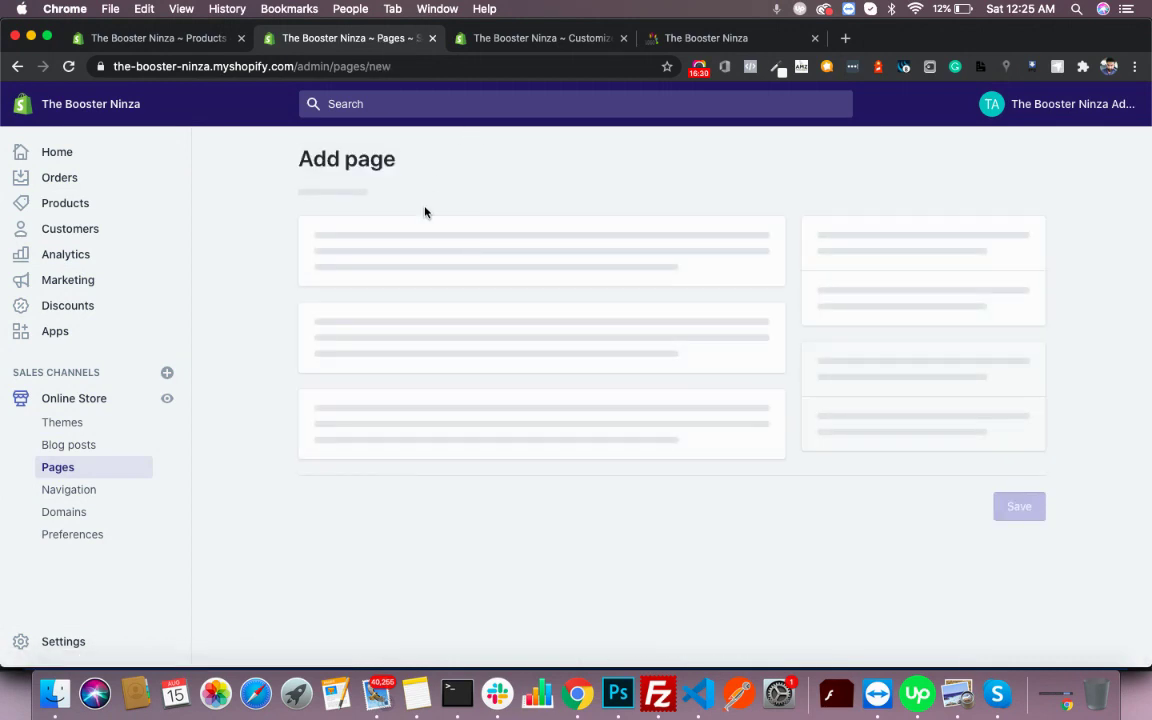
click(422, 303)
text(About)
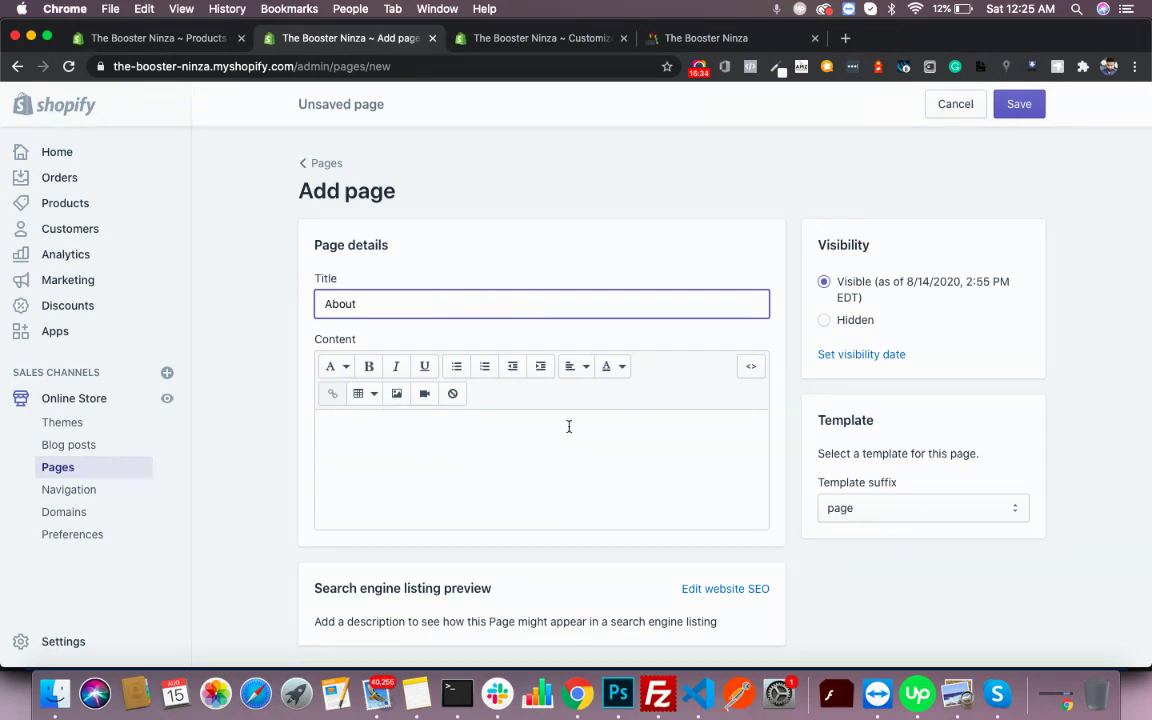
click(568, 427)
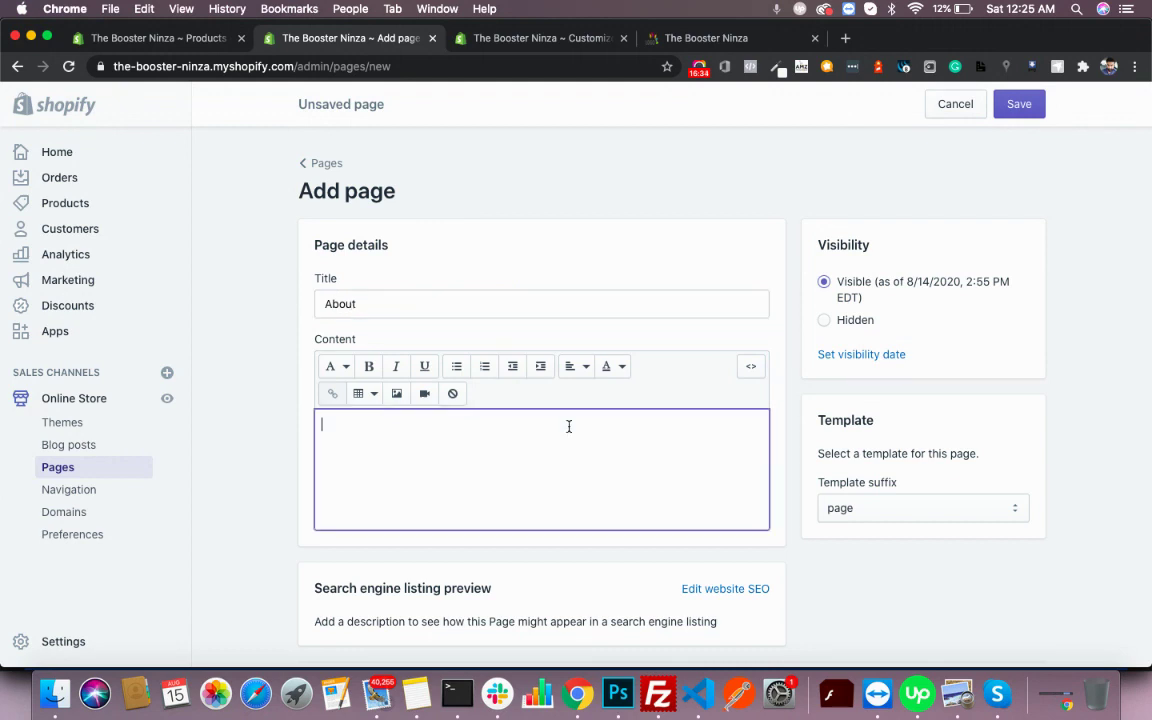
text(This is about page)
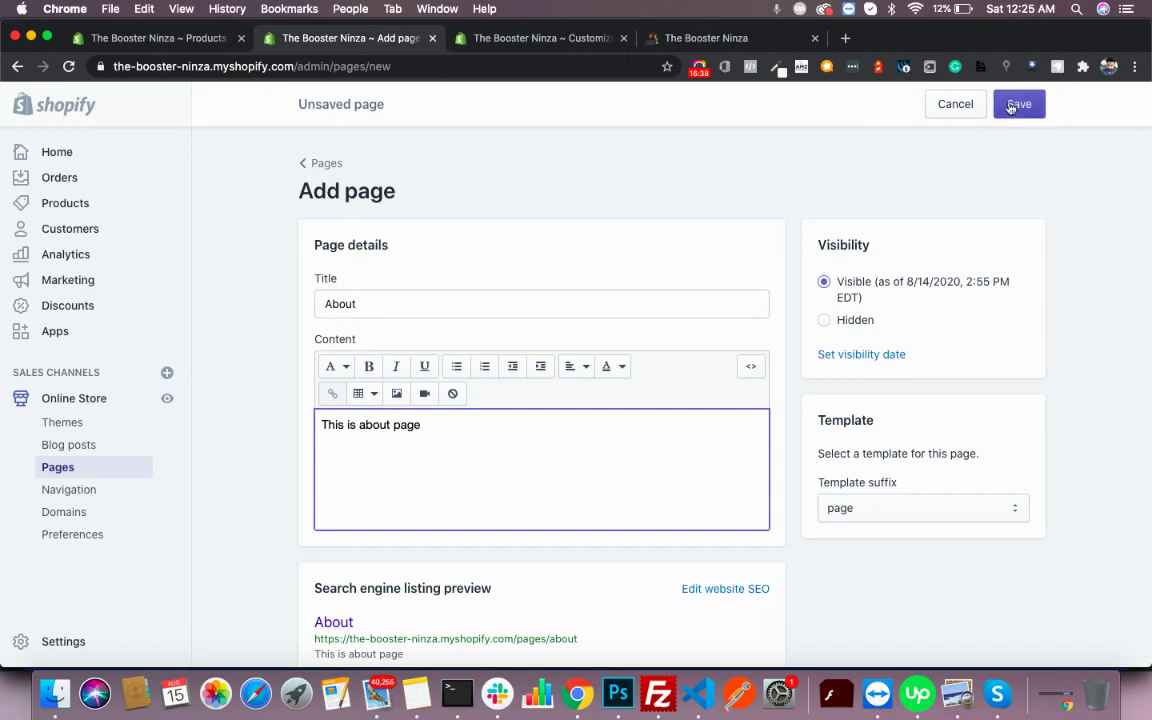
click(1011, 106)
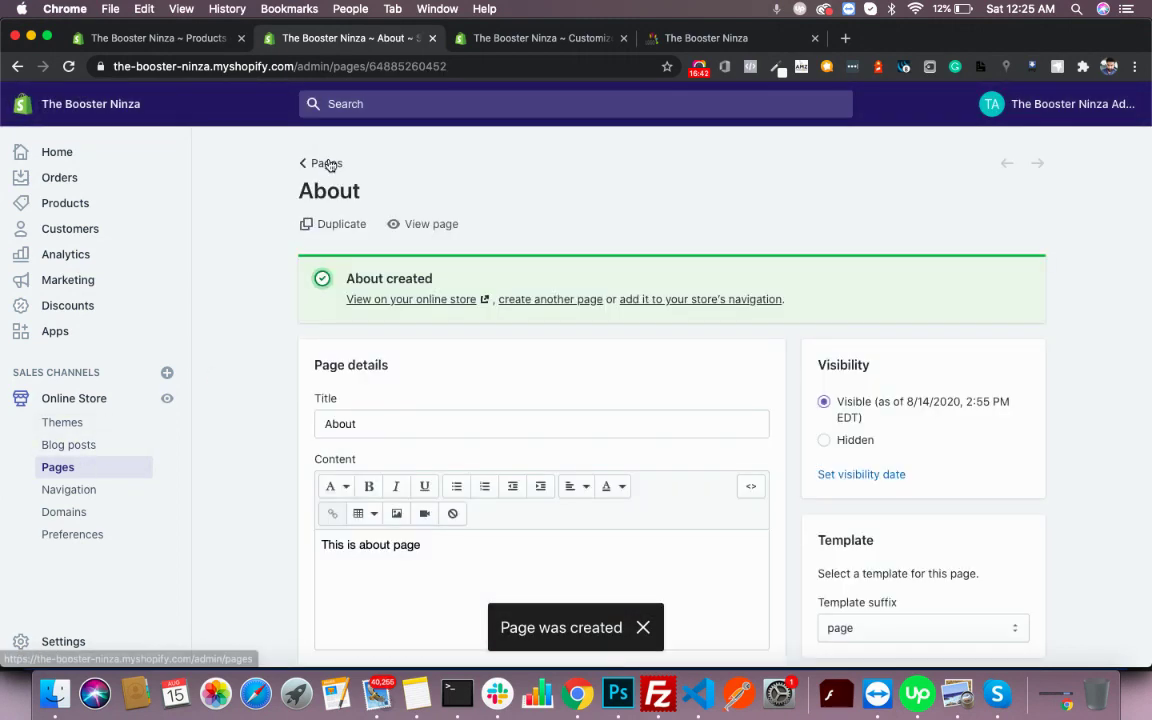
- Create and save an FAQ page with 'Faq content' as its body
click(328, 164)
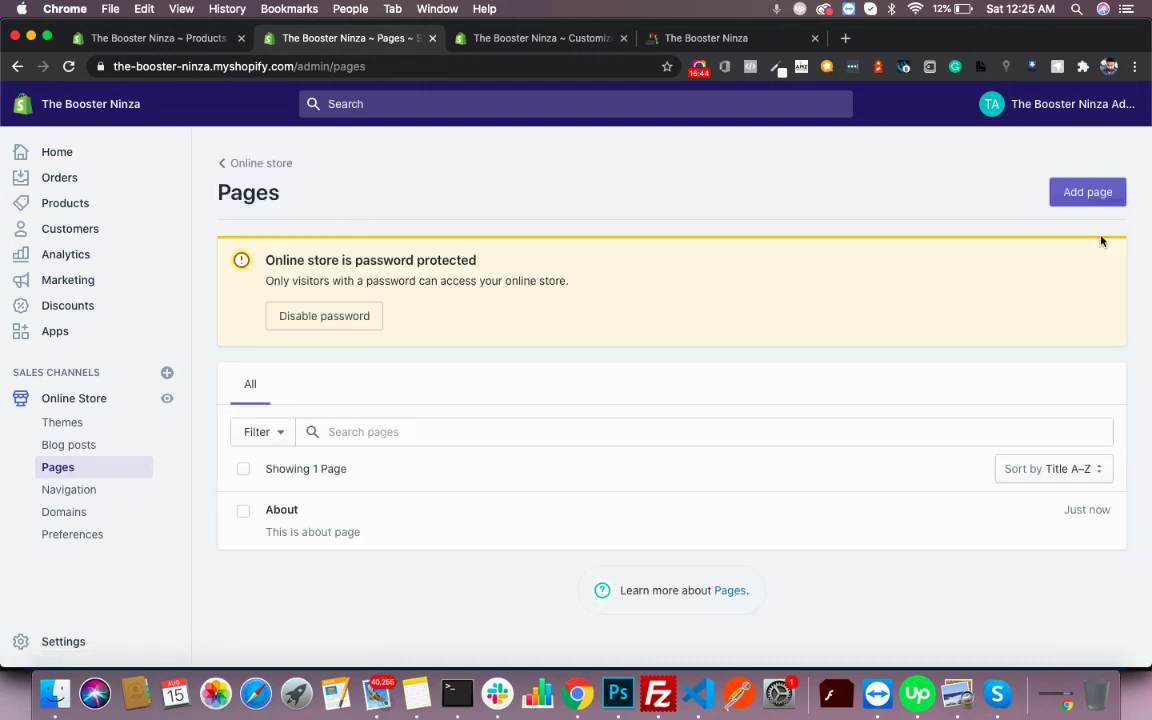
click(1106, 193)
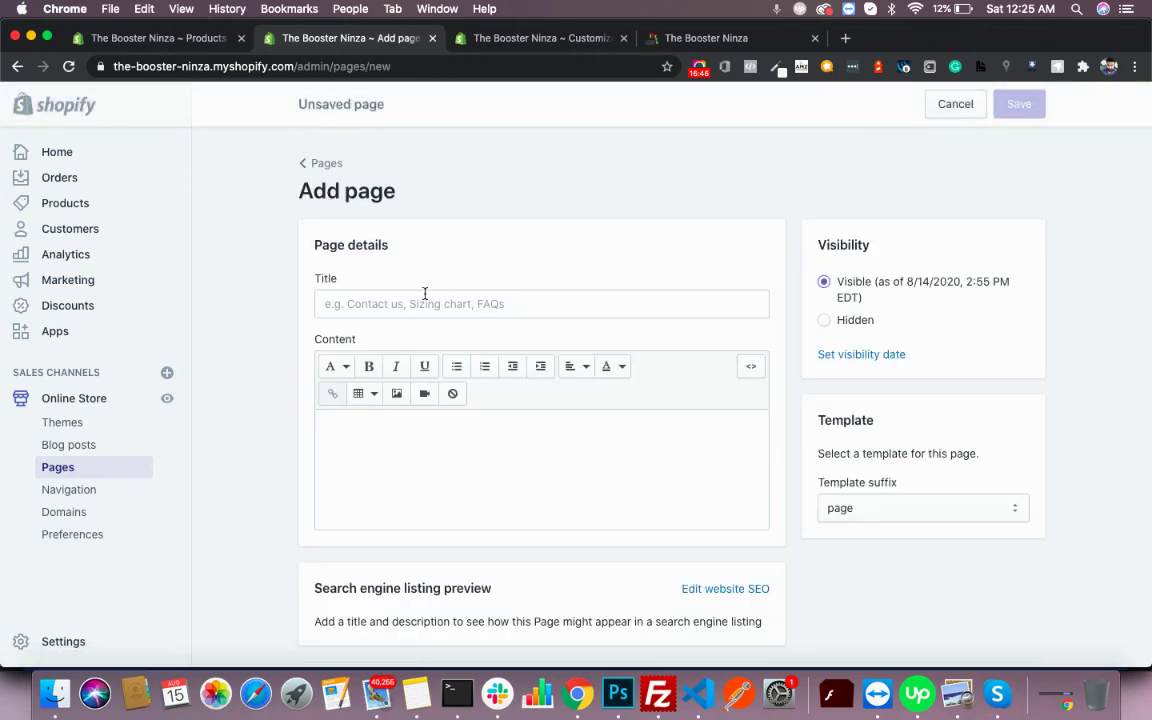
click(425, 293)
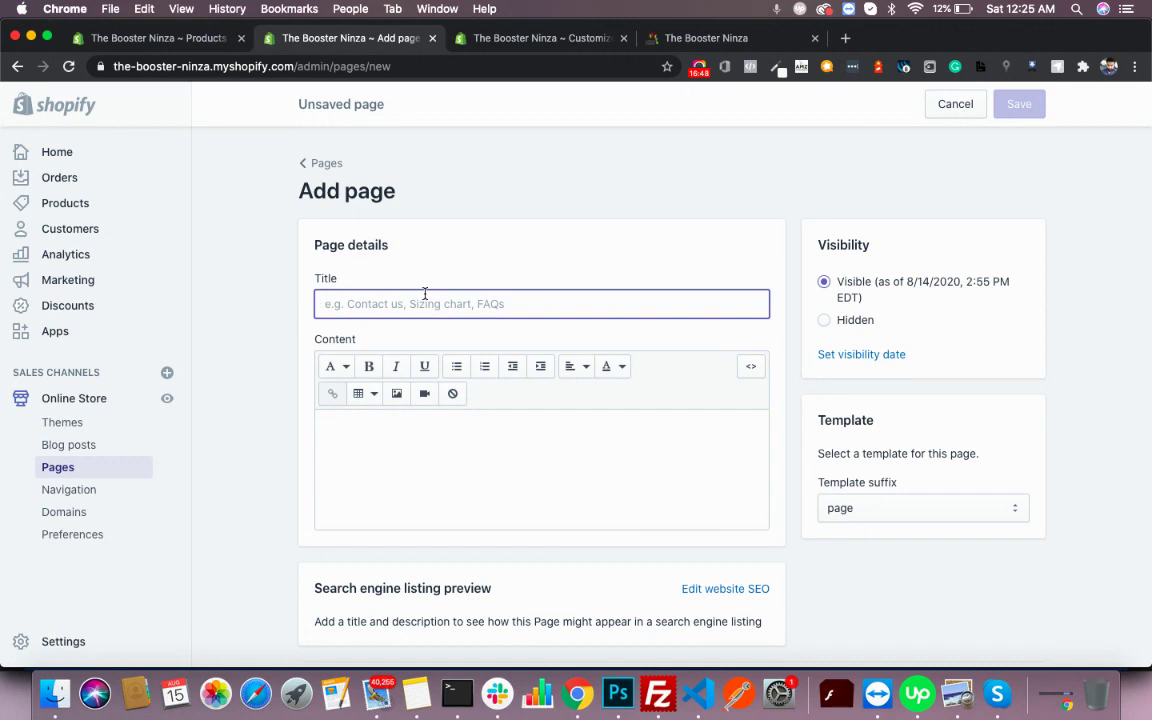
text(FAQ)
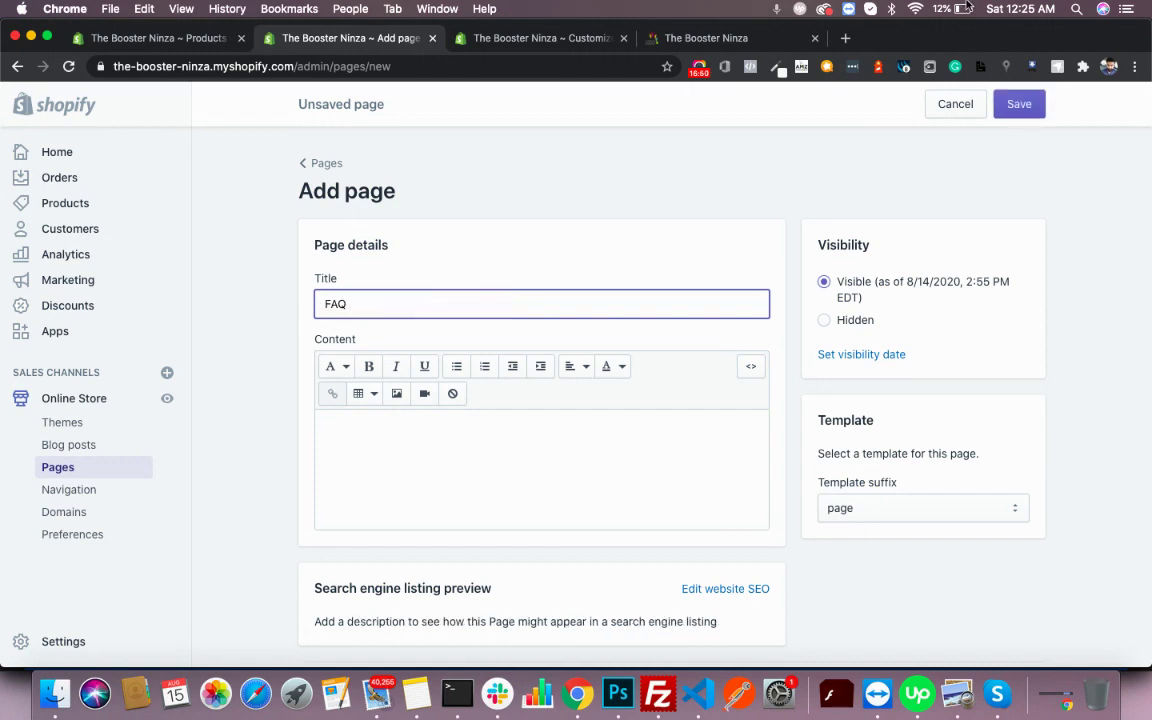
click(545, 436)
text(Faq content)
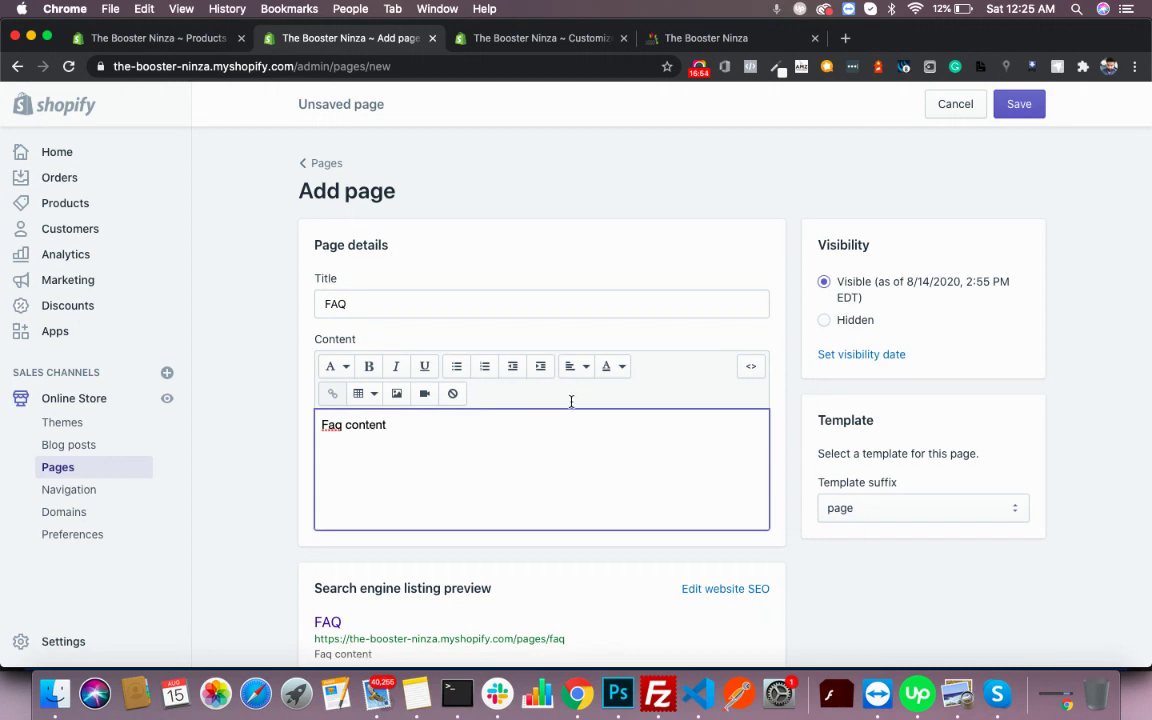
click(1037, 110)
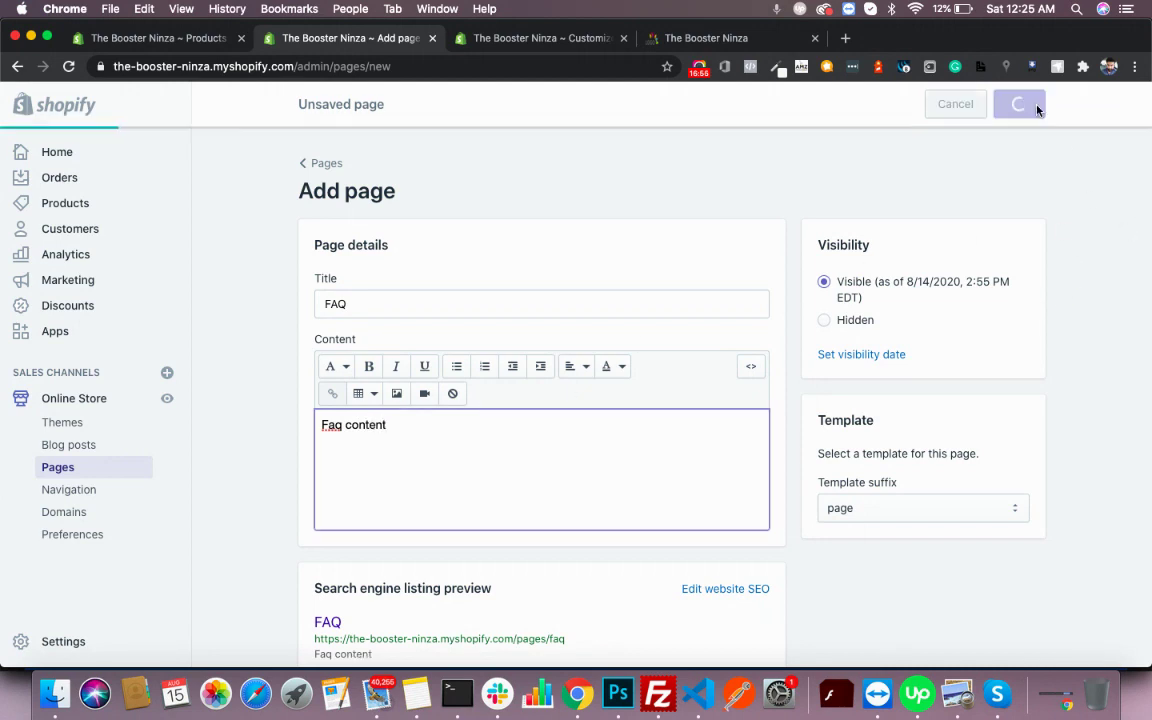
click(74, 488)
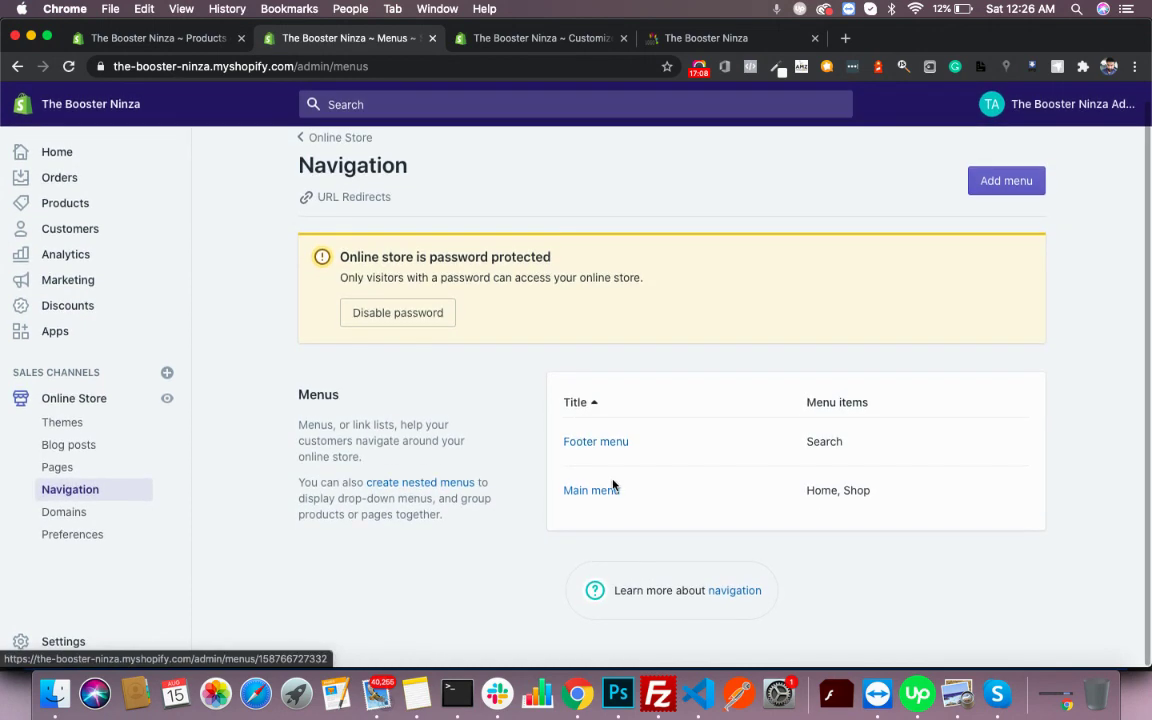
- Add the About page as a new Main menu item
click(601, 498)
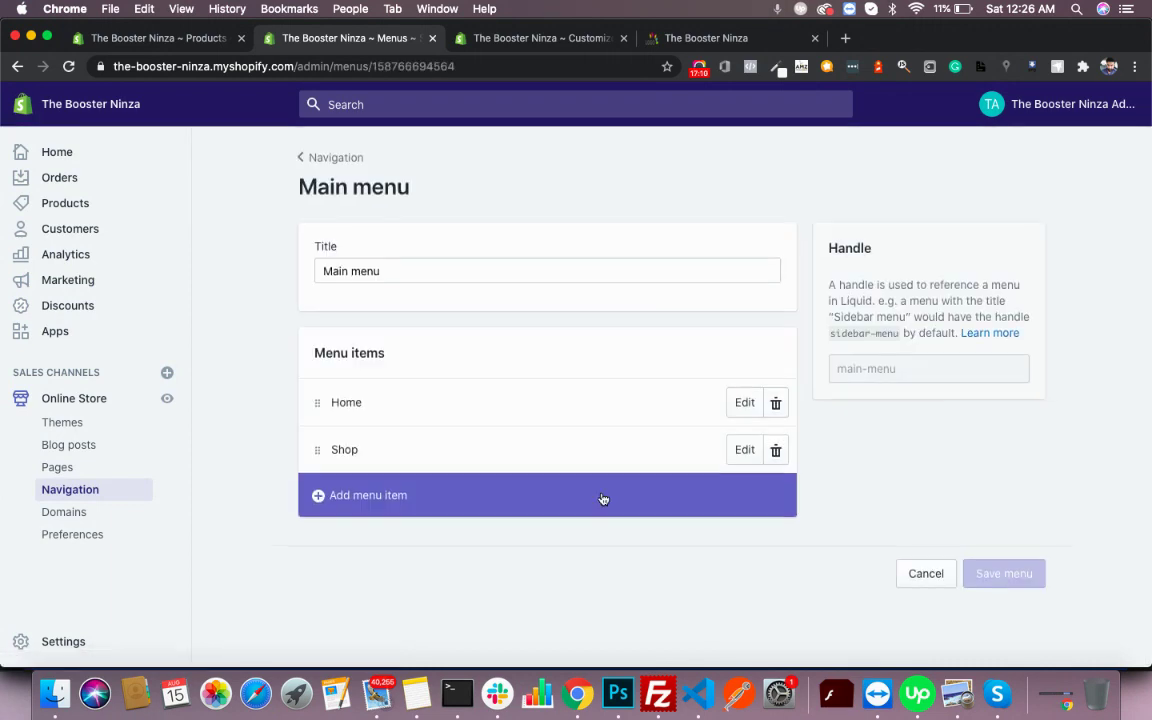
scroll(601, 497, down, 1)
click(425, 475)
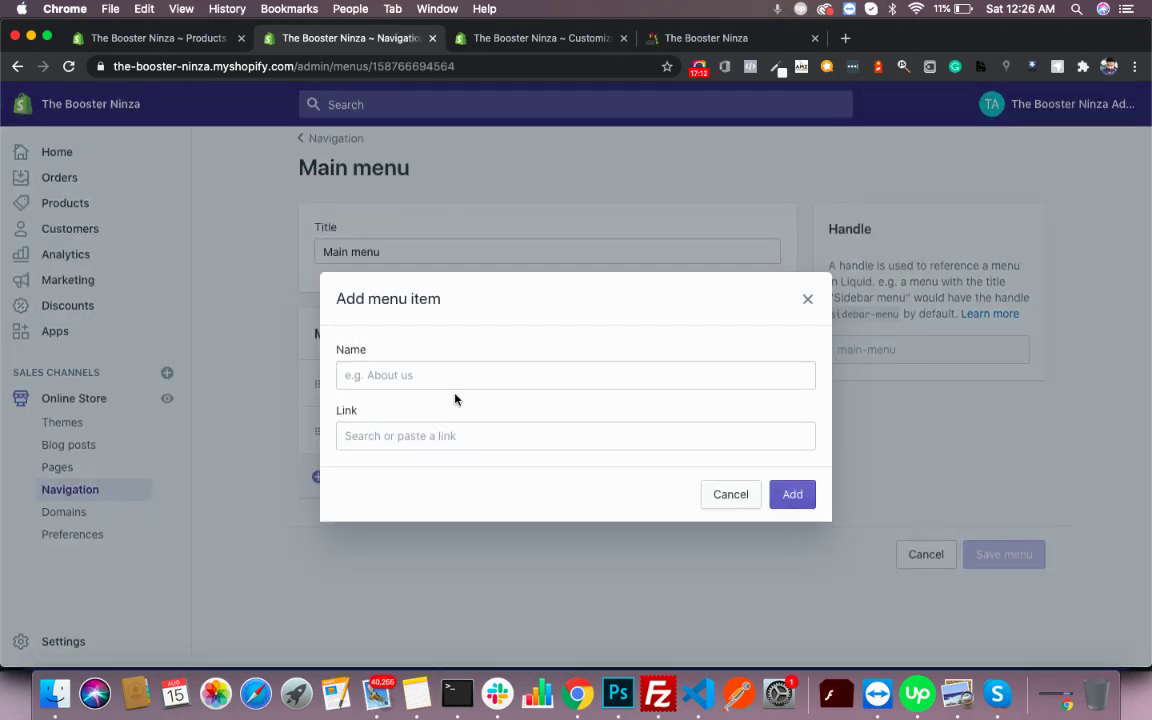
click(404, 432)
click(407, 303)
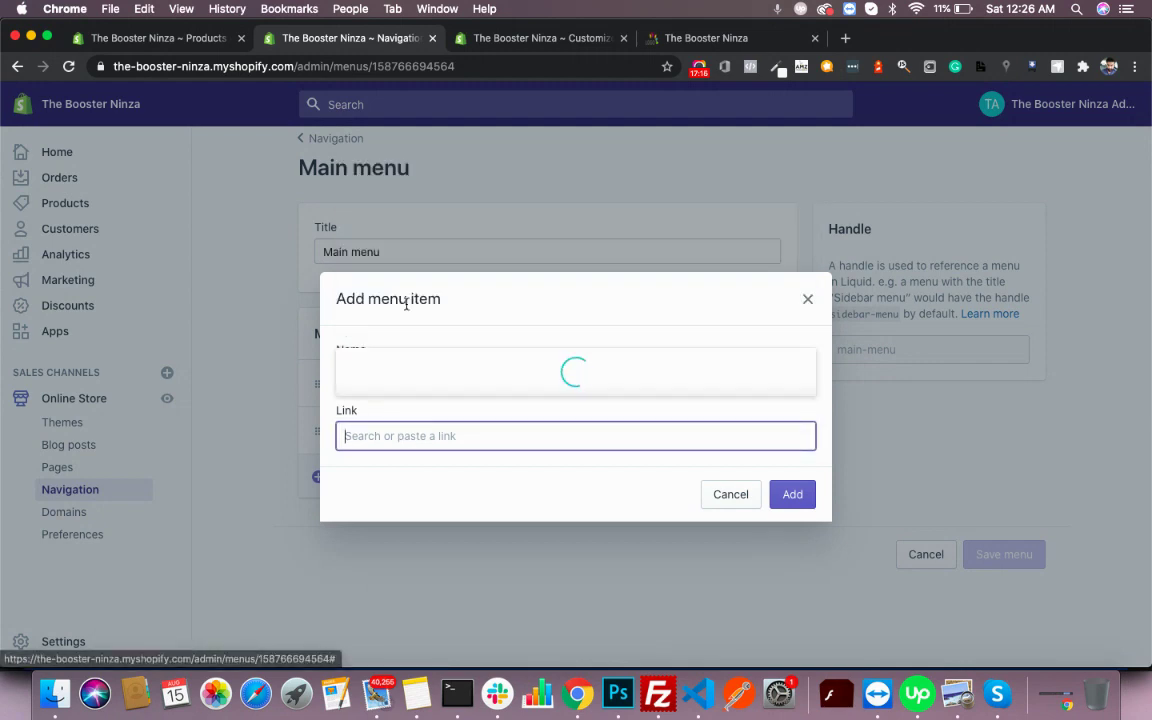
click(397, 358)
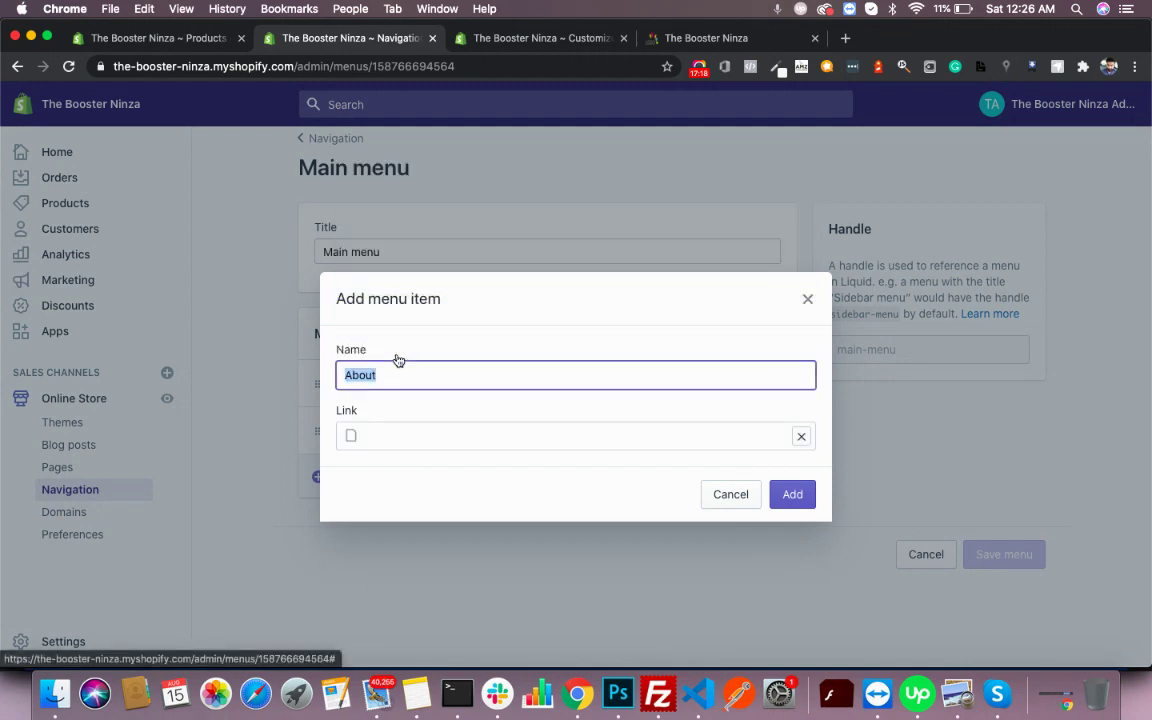
click(795, 505)
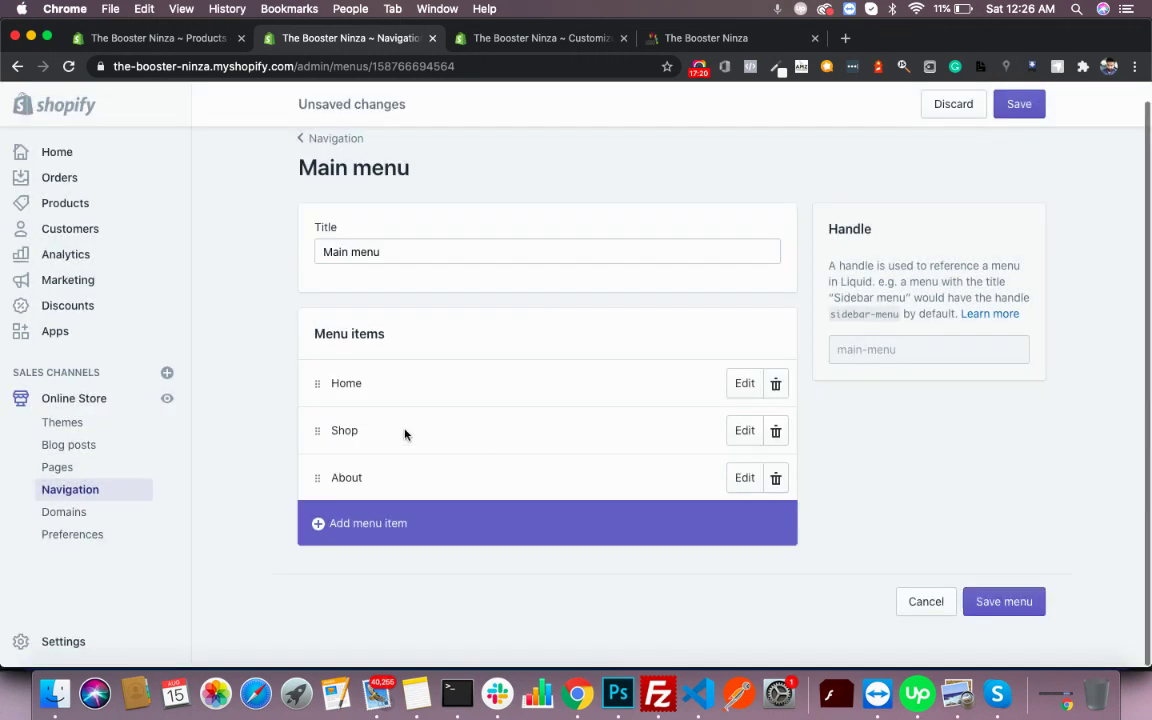
- Add the FAQ page to the Main menu, save it, and confirm both links in the storefront header
click(367, 540)
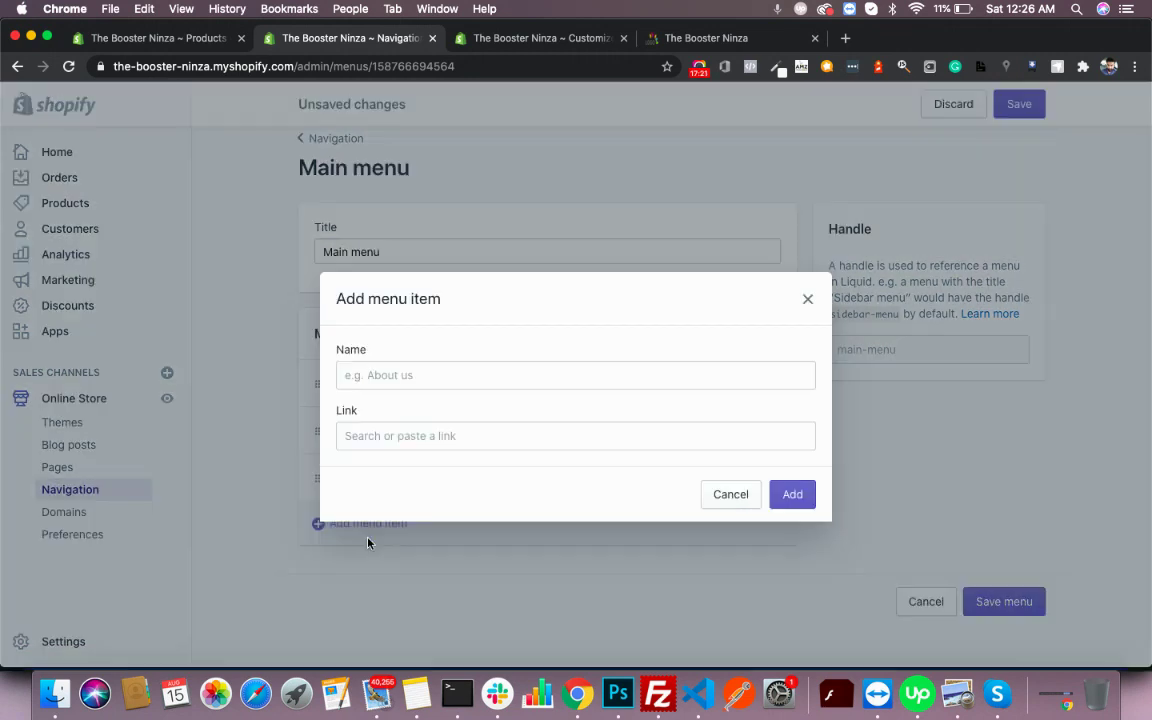
click(419, 436)
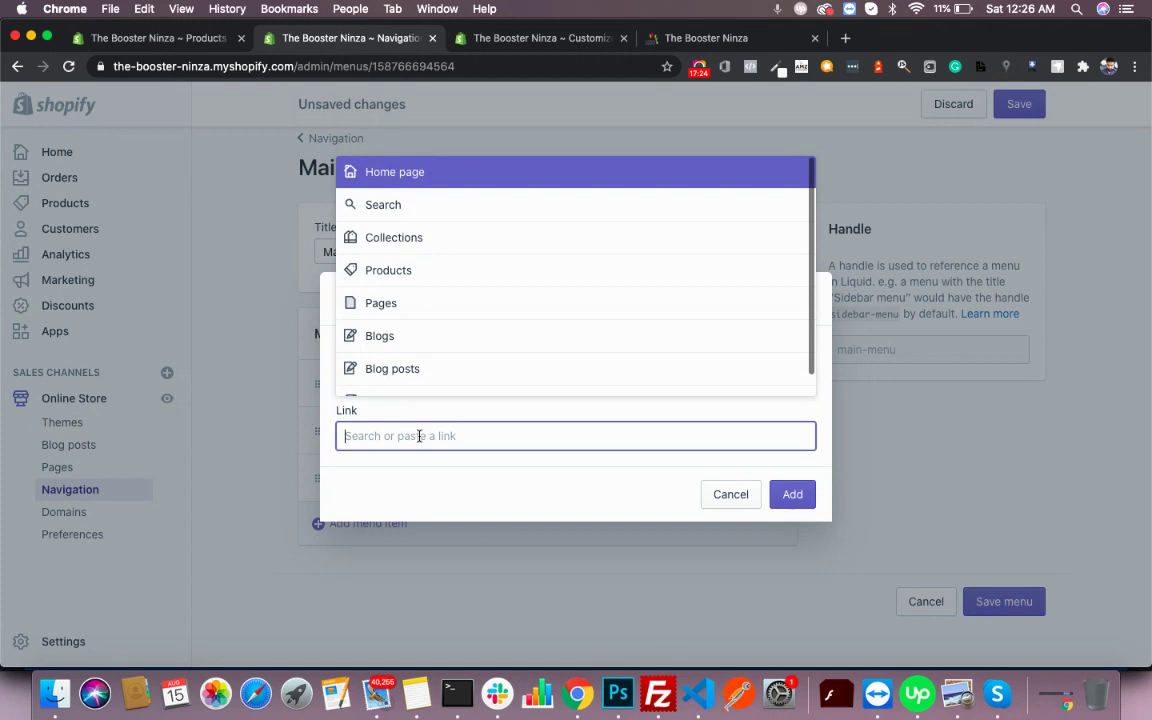
click(419, 302)
click(409, 378)
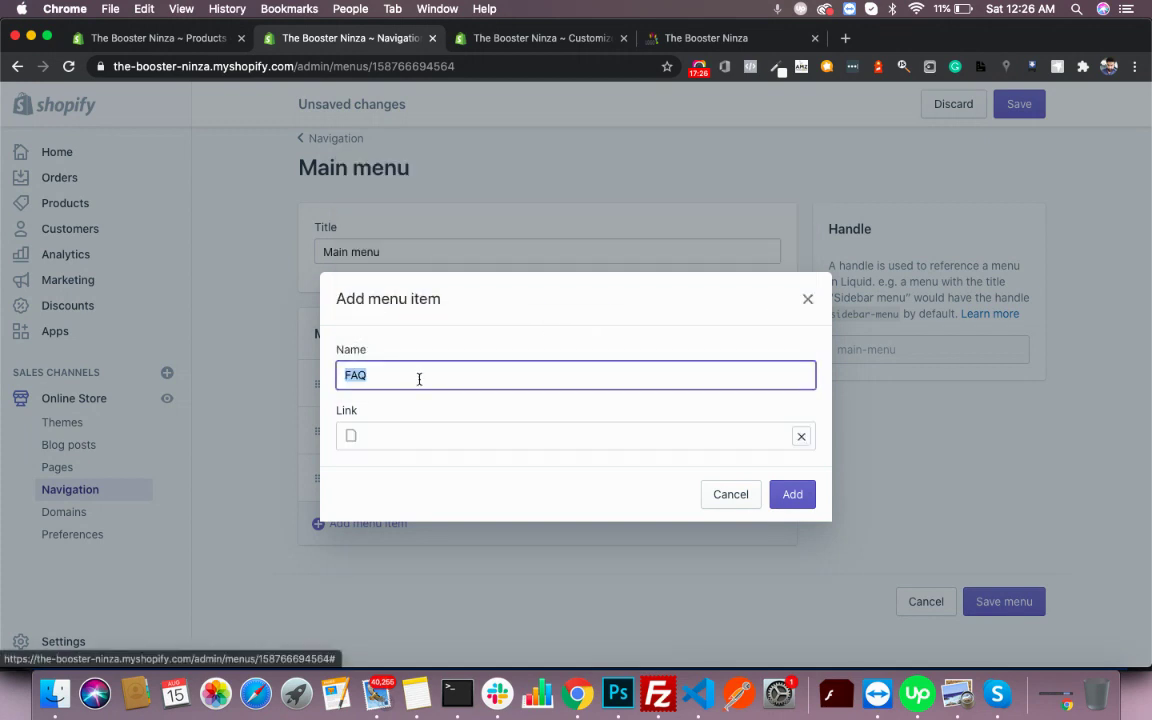
click(795, 505)
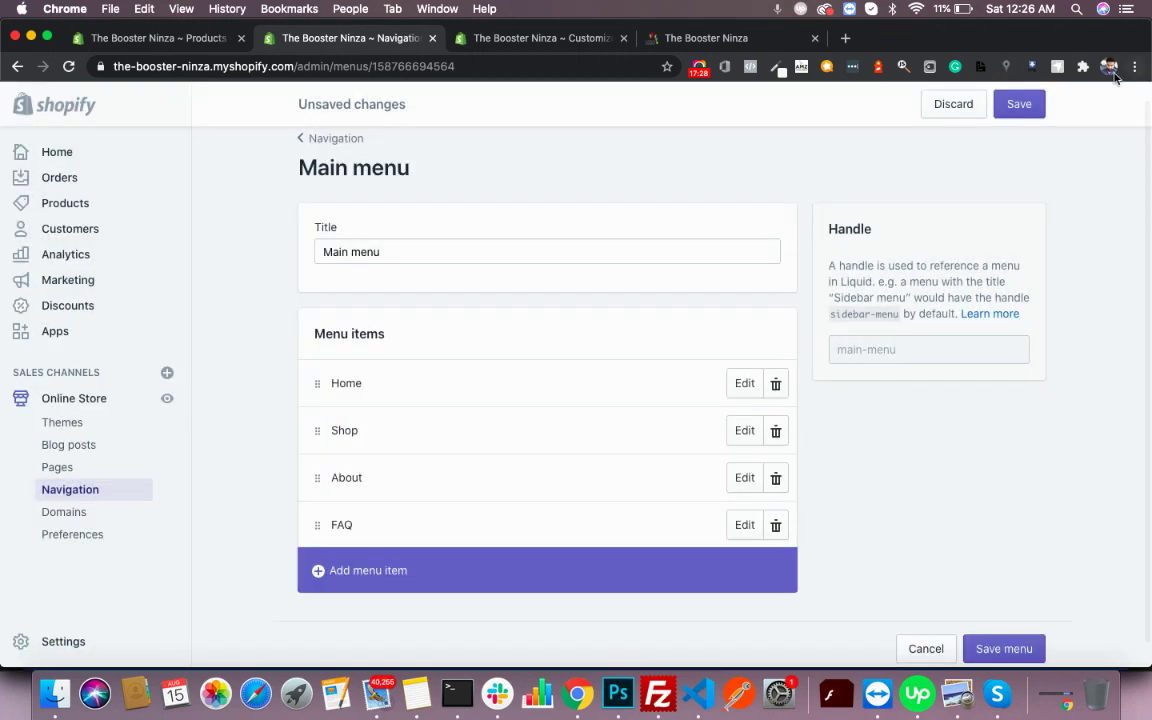
click(1022, 104)
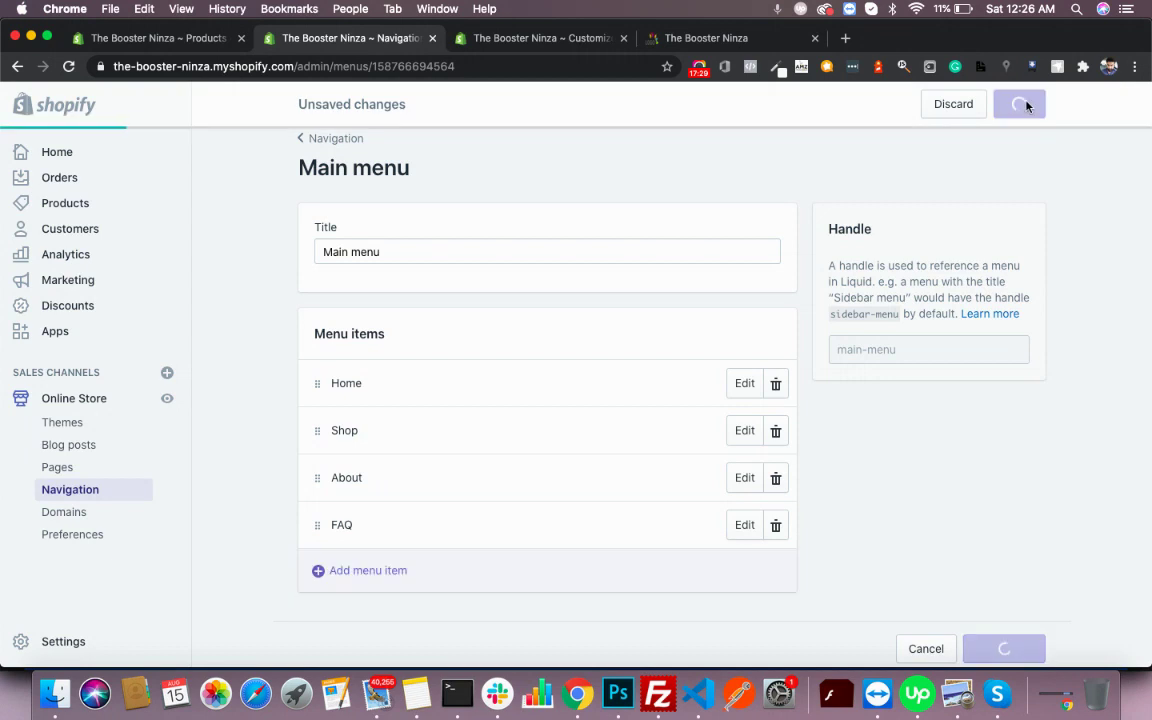
click(712, 40)
key(super+r)
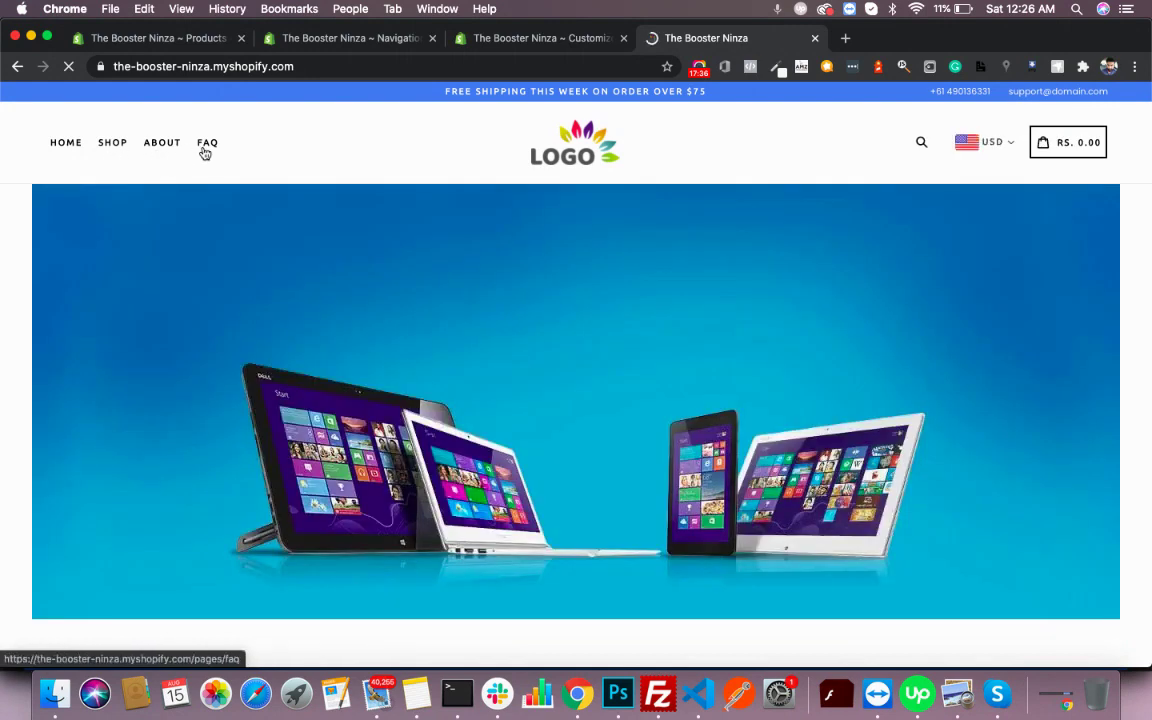
click(329, 38)
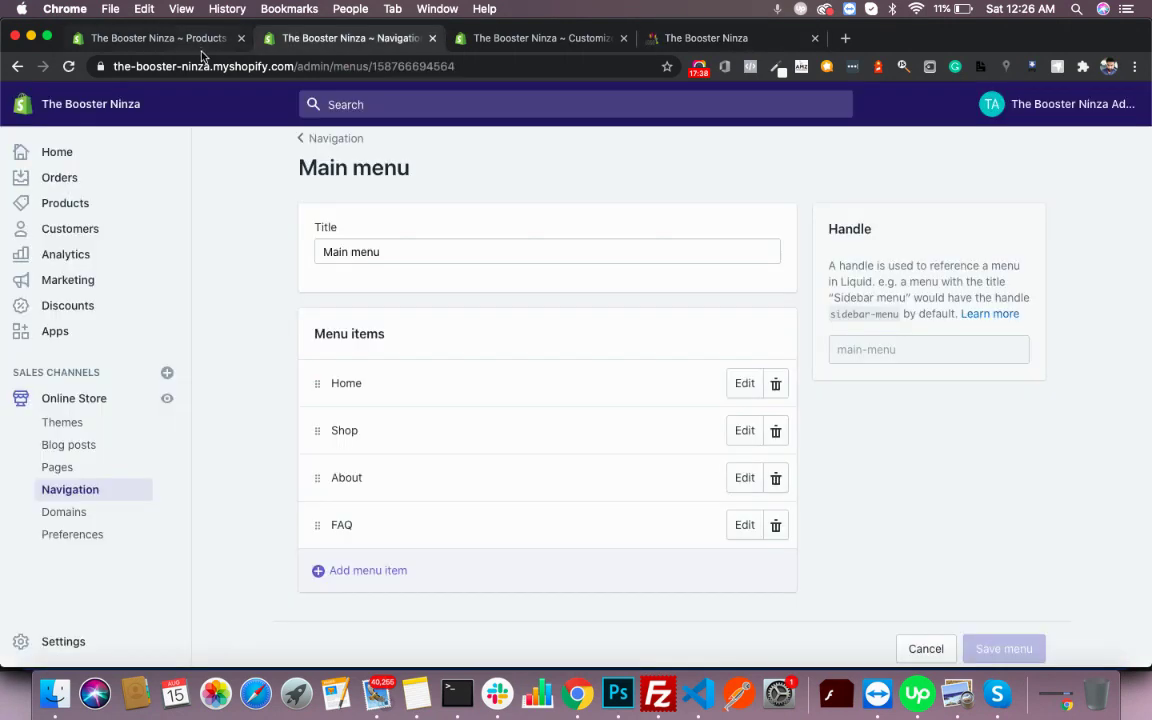
- Open the Footer menu in Navigation to review its items
click(333, 140)
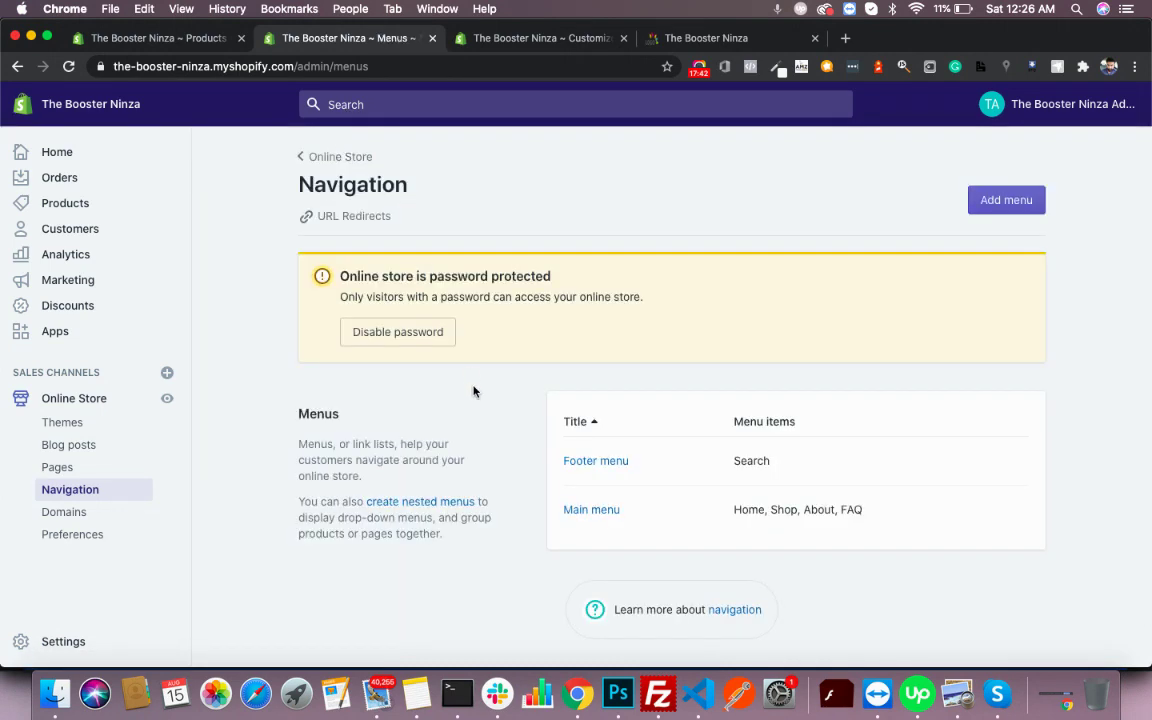
scroll(474, 391, down, 1)
click(599, 450)
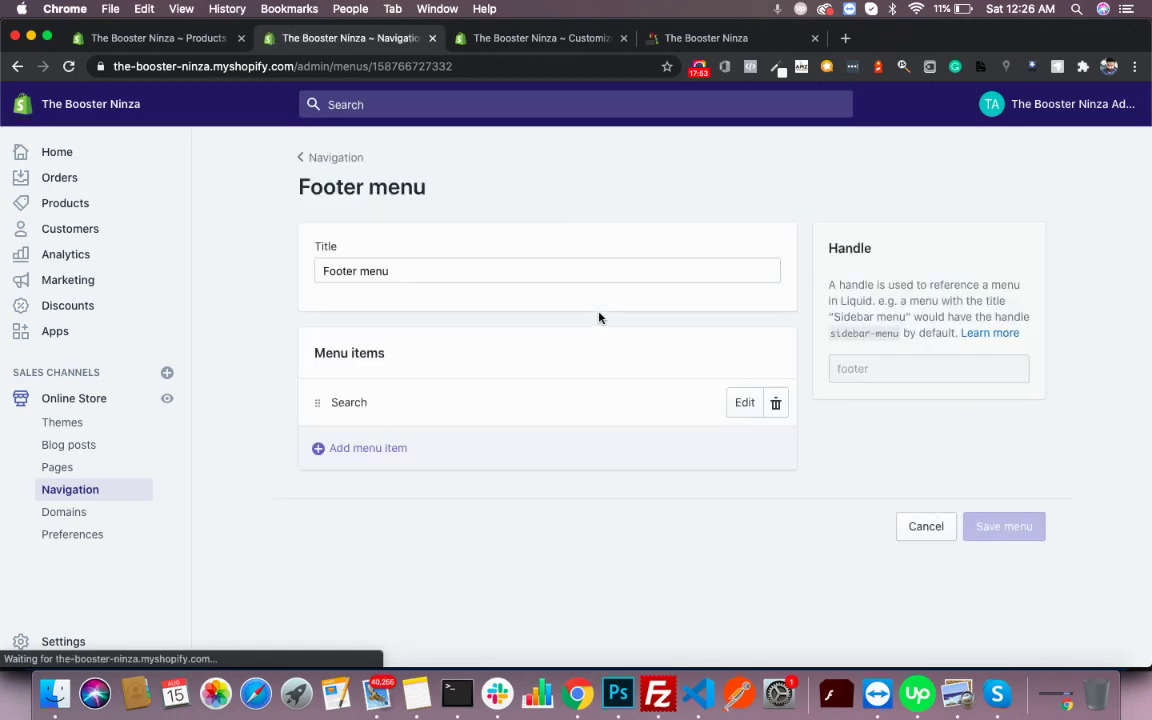
click(548, 45)
- Switch the footer's menu block from Main menu to Footer menu and save the theme
scroll(584, 342, down, 10)
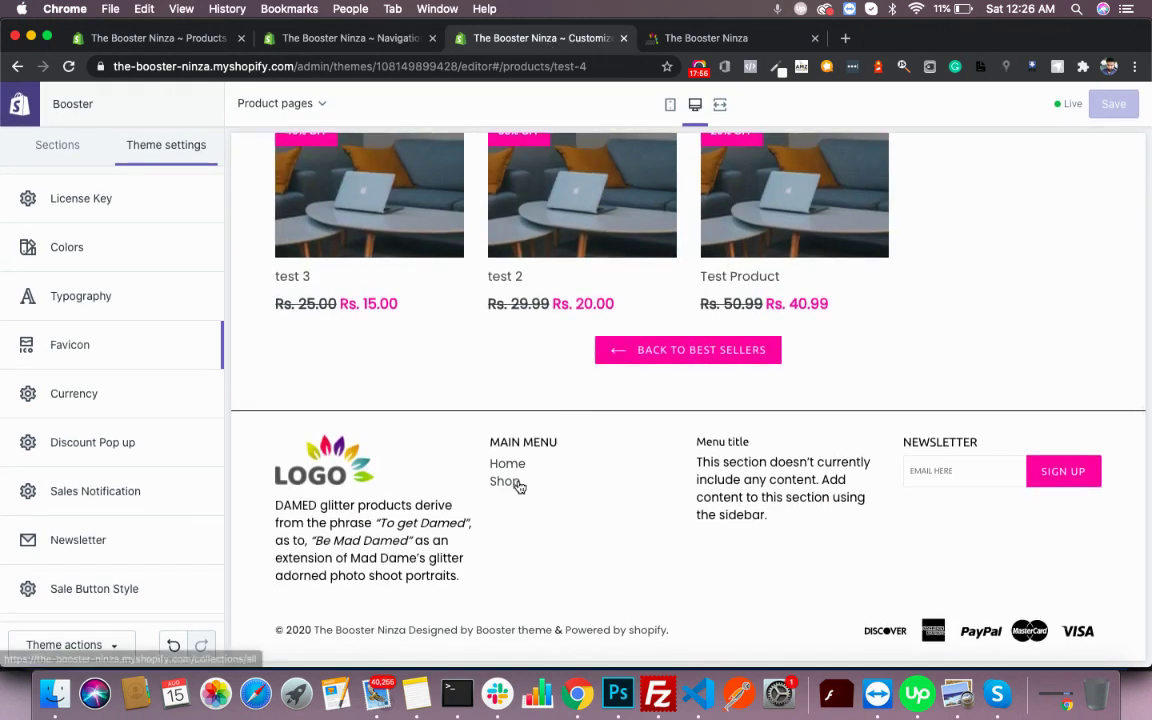
click(77, 152)
click(105, 455)
scroll(107, 457, down, 5)
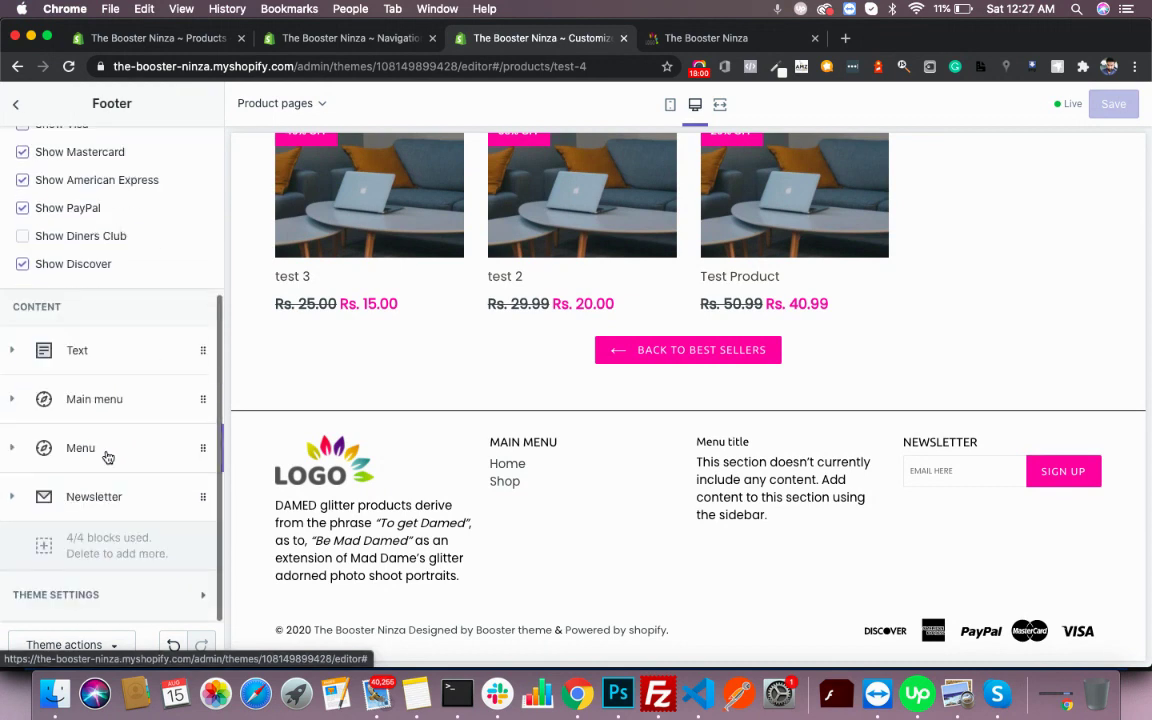
click(120, 391)
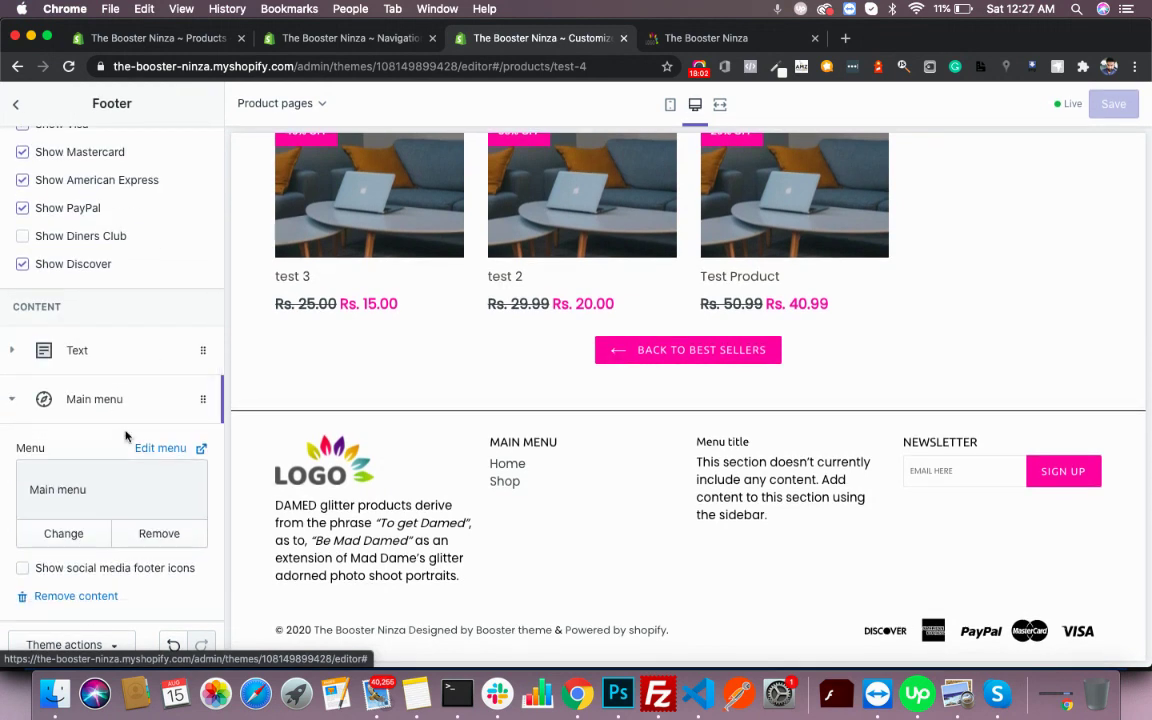
scroll(130, 440, down, 3)
click(94, 426)
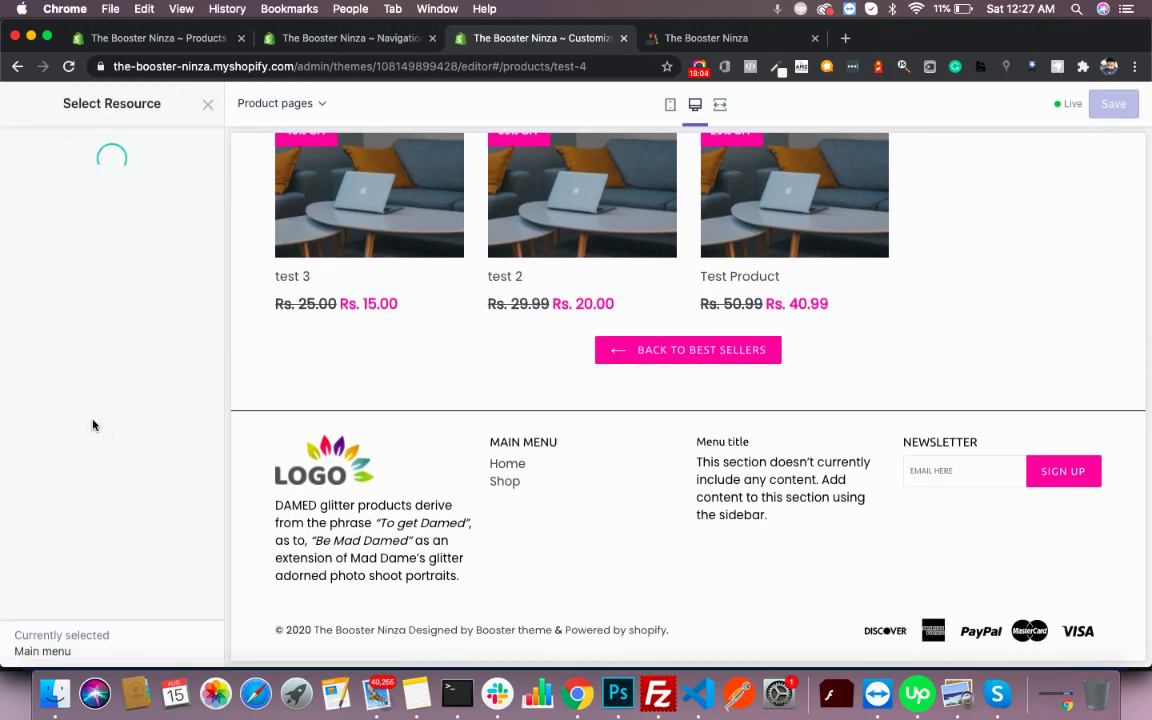
click(104, 214)
click(200, 636)
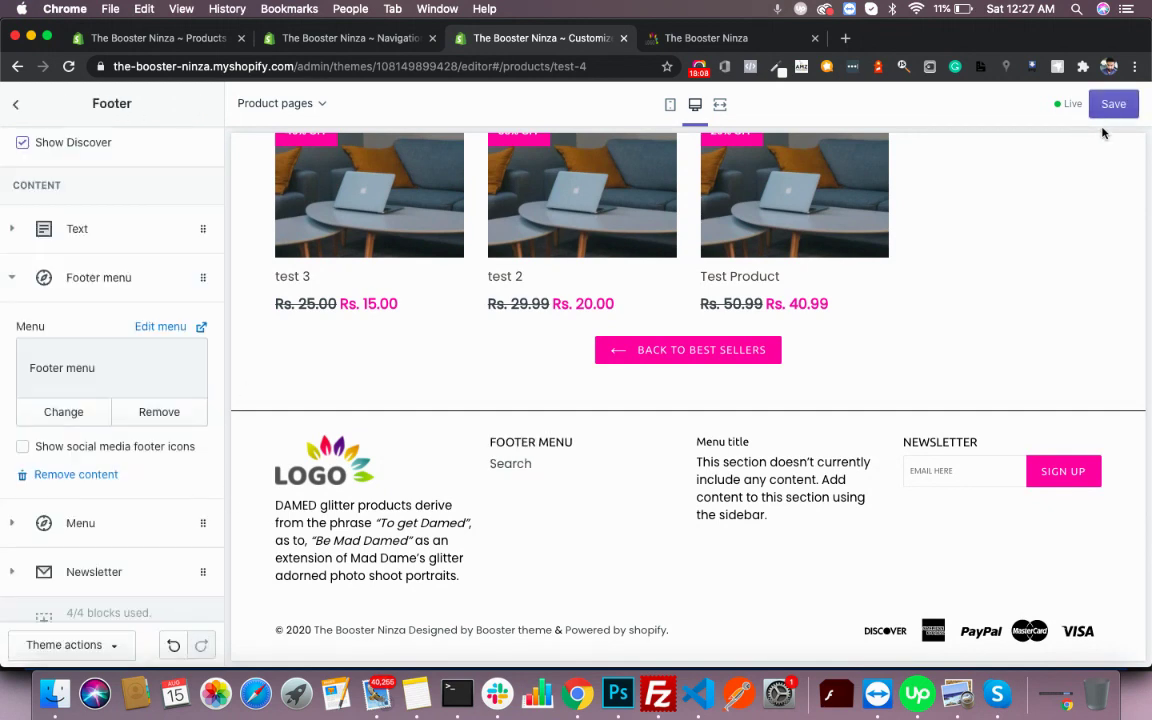
click(1113, 106)
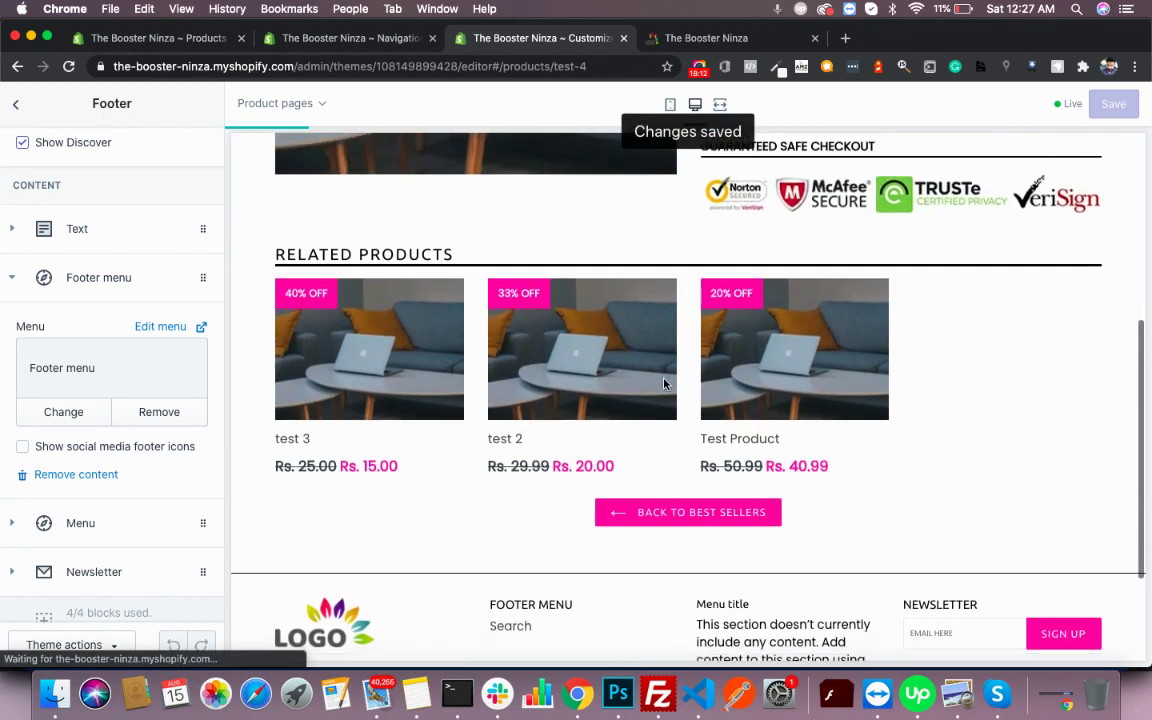
click(15, 106)
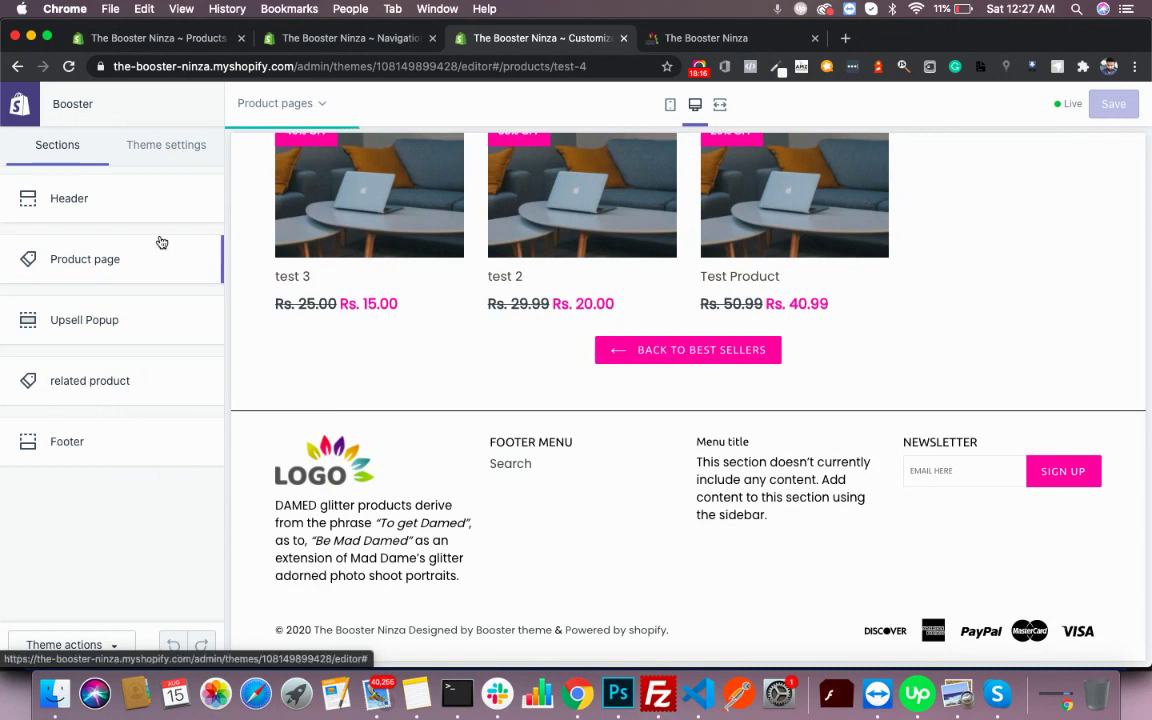
- Navigate the customizer preview to the store homepage
click(148, 148)
click(57, 146)
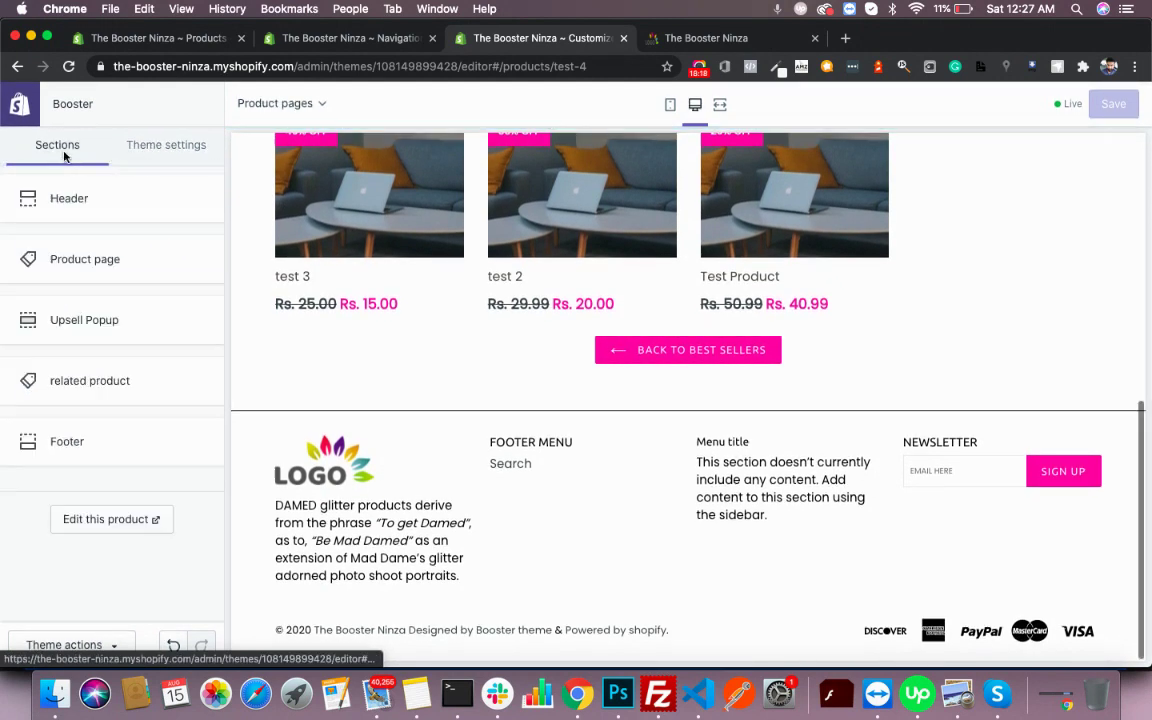
scroll(571, 311, up, 10)
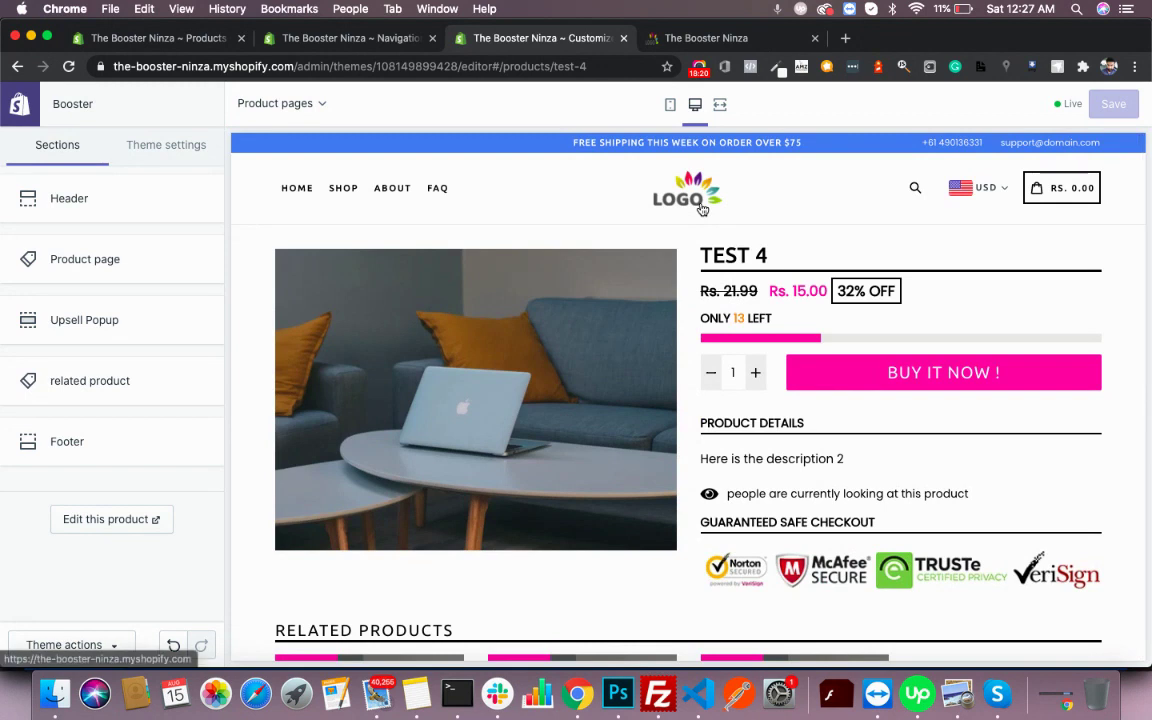
click(700, 205)
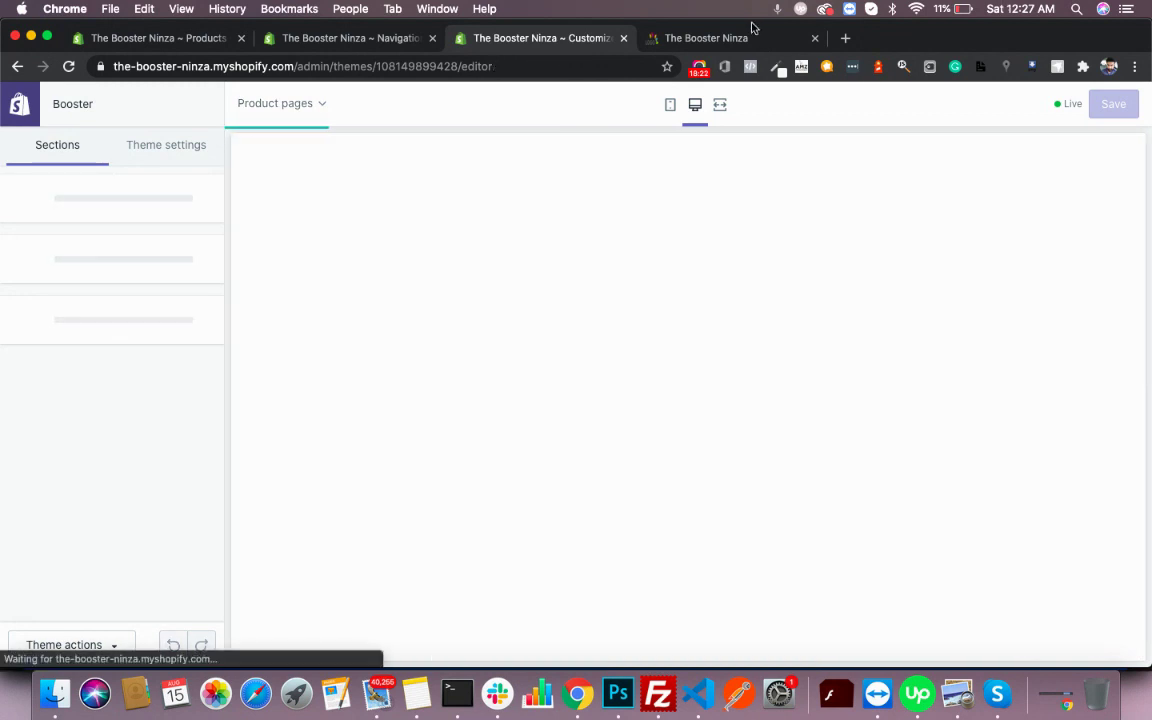
- Scroll through the live storefront homepage, then go to the SHOP collection
click(729, 44)
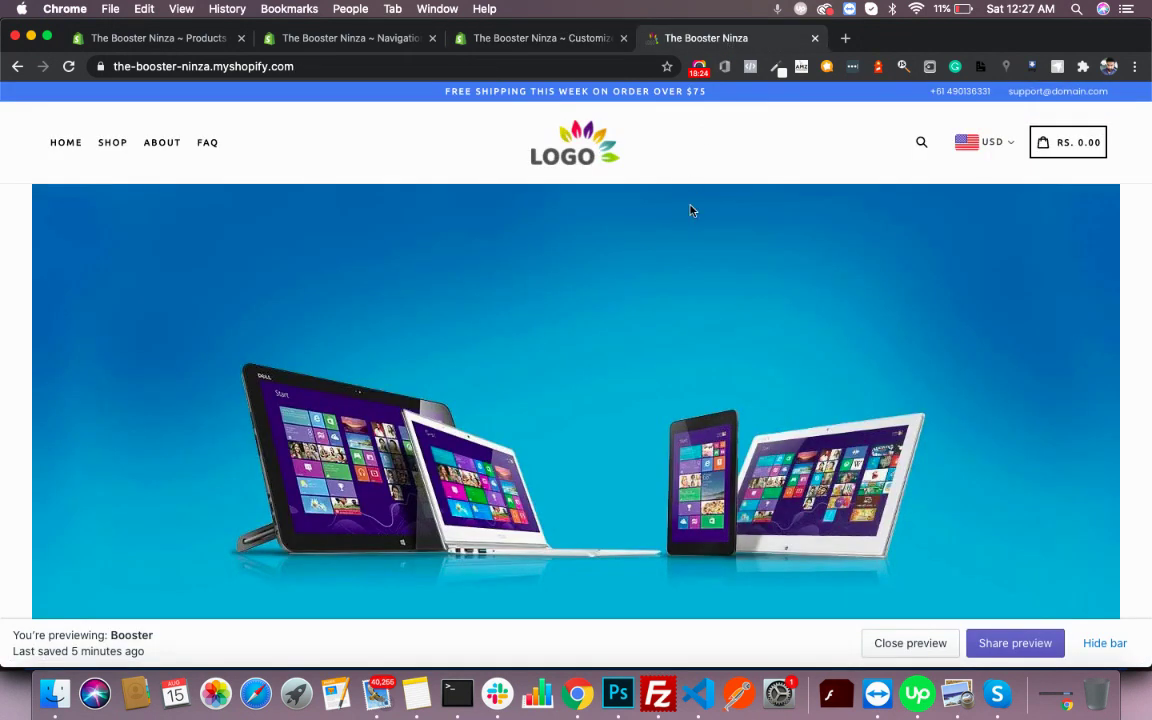
scroll(607, 334, down, 5)
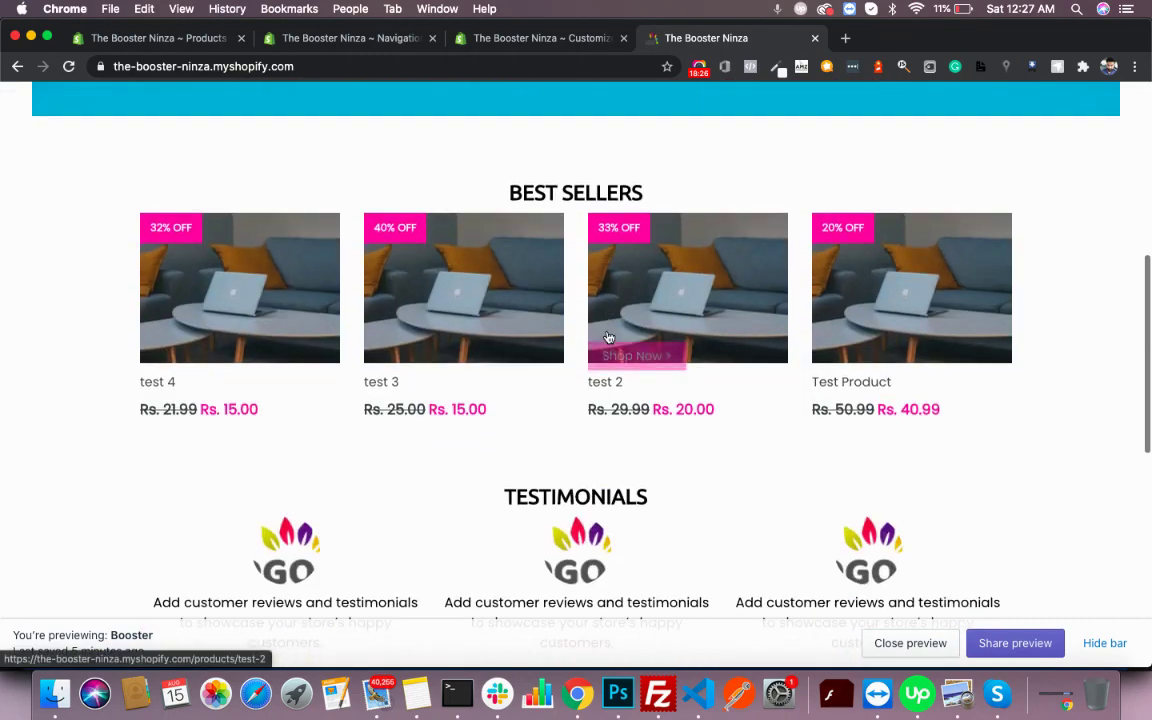
scroll(607, 337, down, 10)
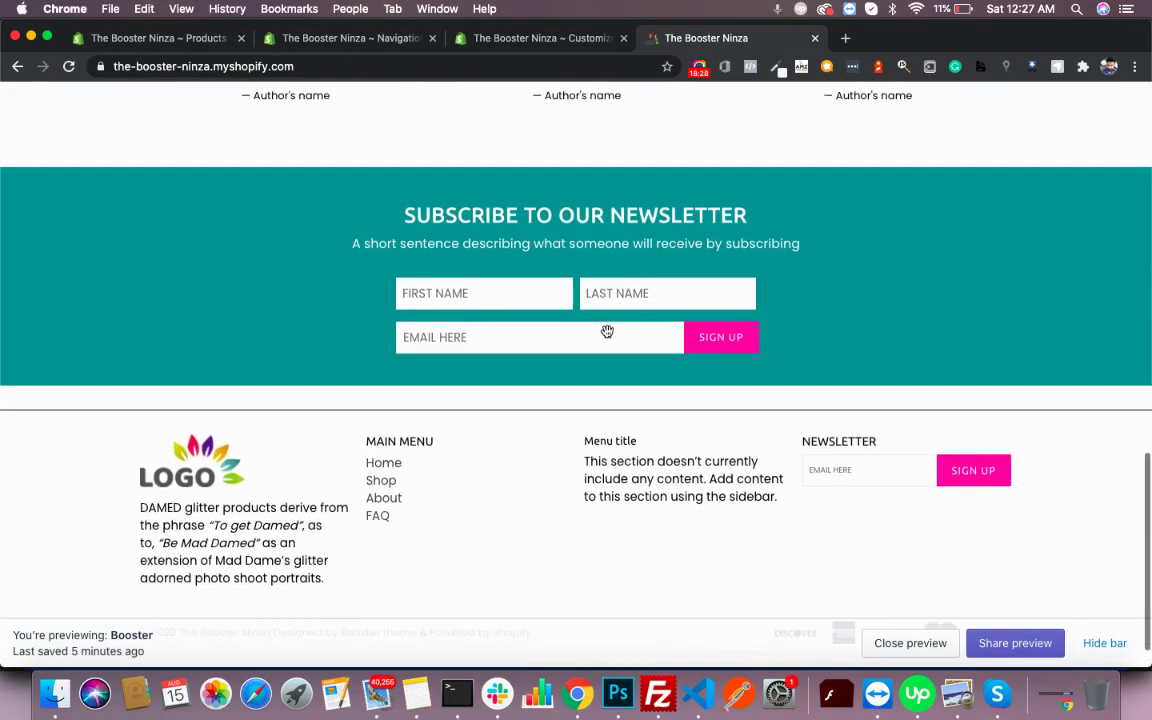
scroll(607, 334, up, 15)
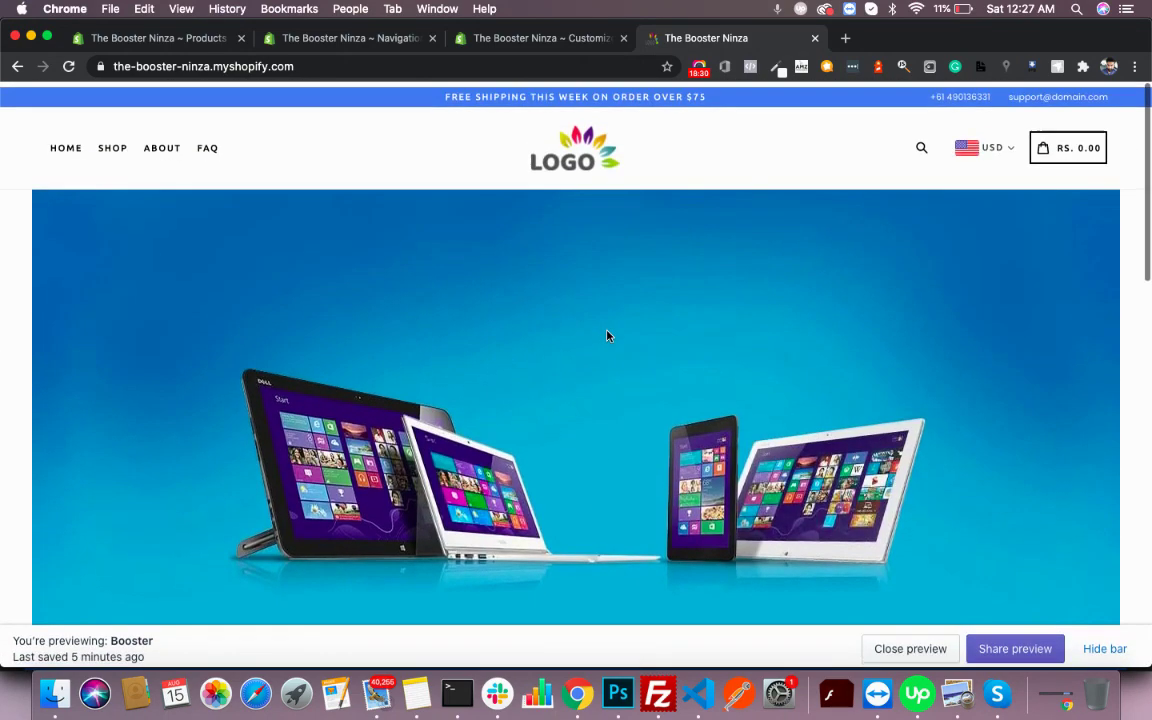
scroll(548, 392, down, 1)
scroll(548, 392, up, 1)
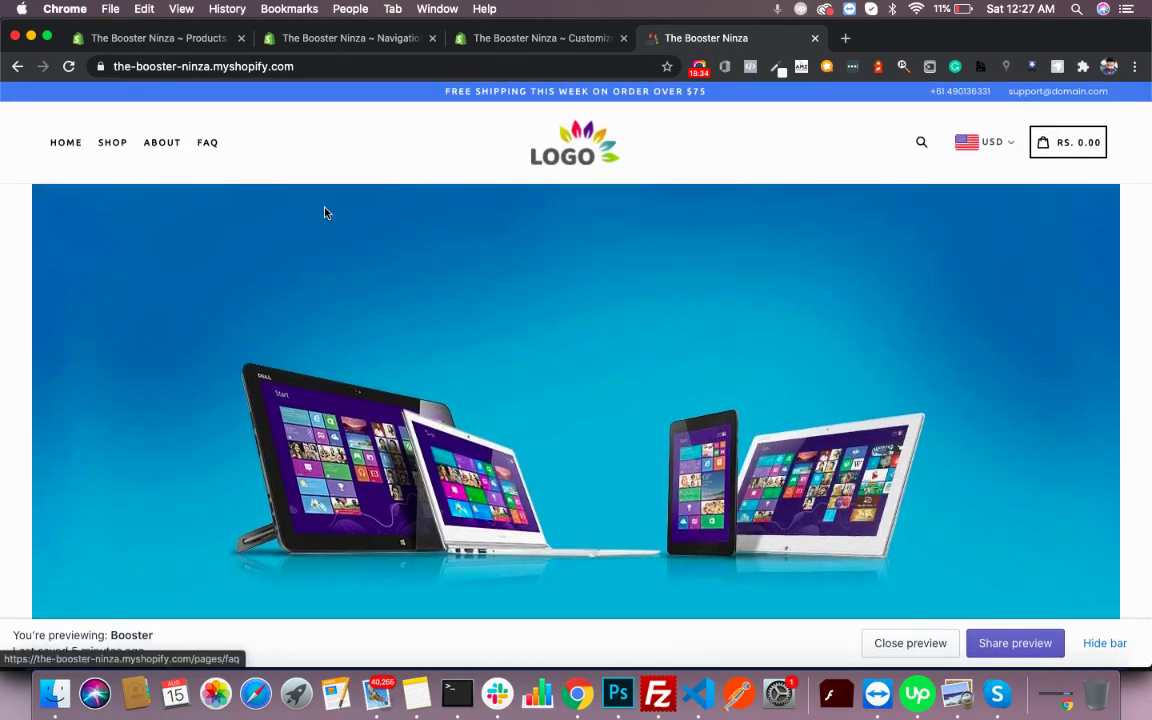
click(110, 143)
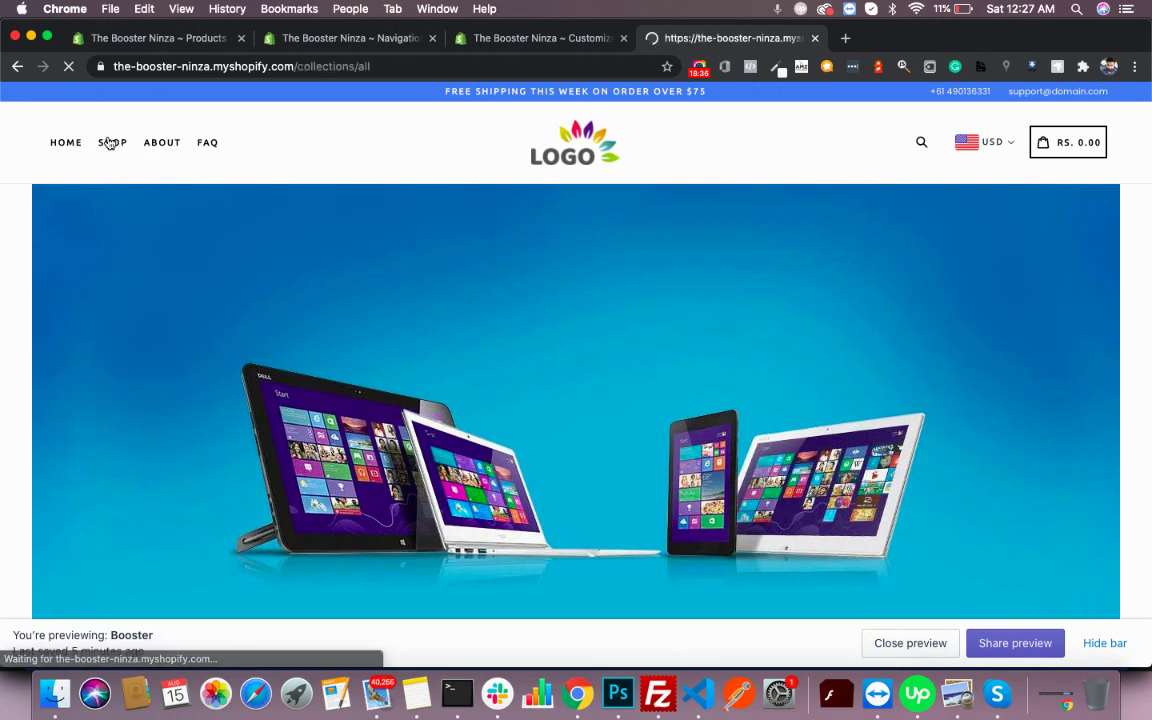
- Sort products by Price, low to high, then high to low, and open the test 2 product
scroll(578, 321, down, 2)
scroll(578, 321, up, 2)
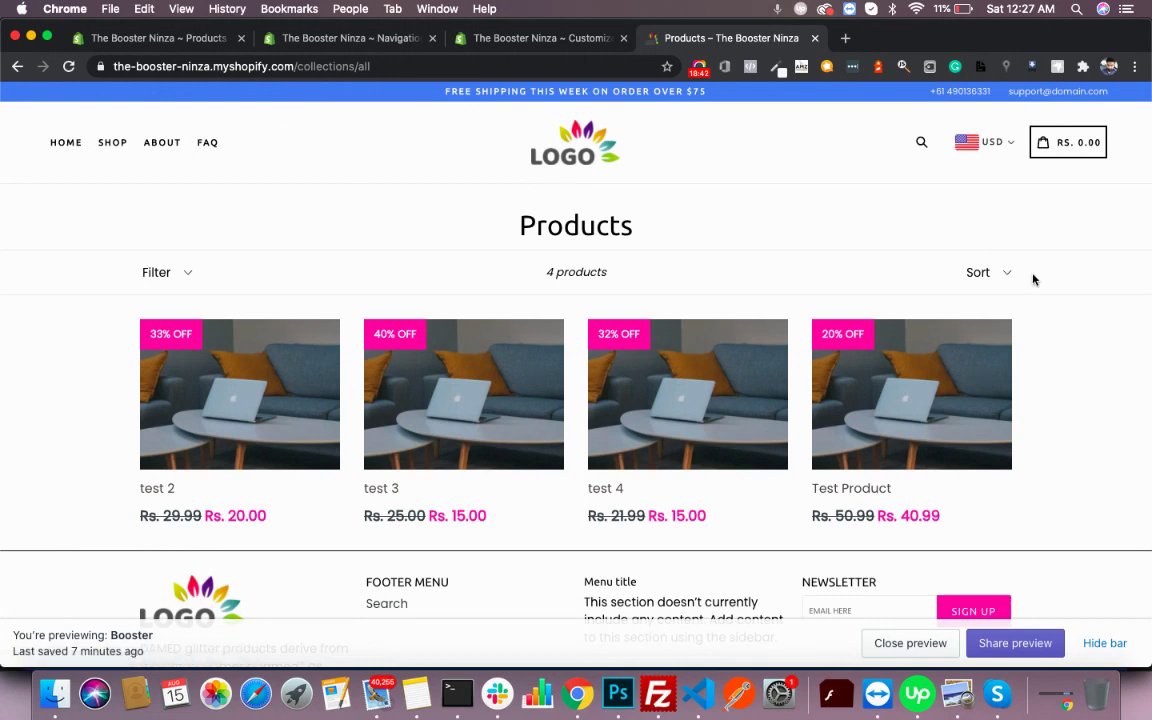
scroll(509, 386, down, 2)
scroll(545, 391, up, 2)
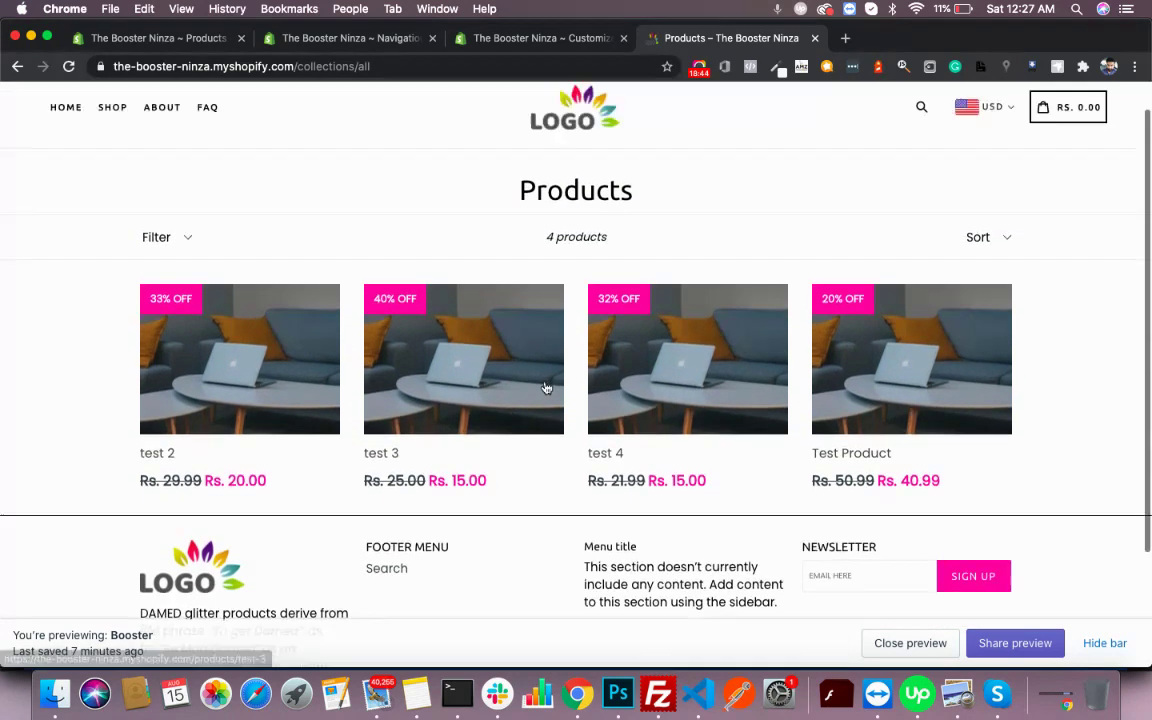
click(988, 272)
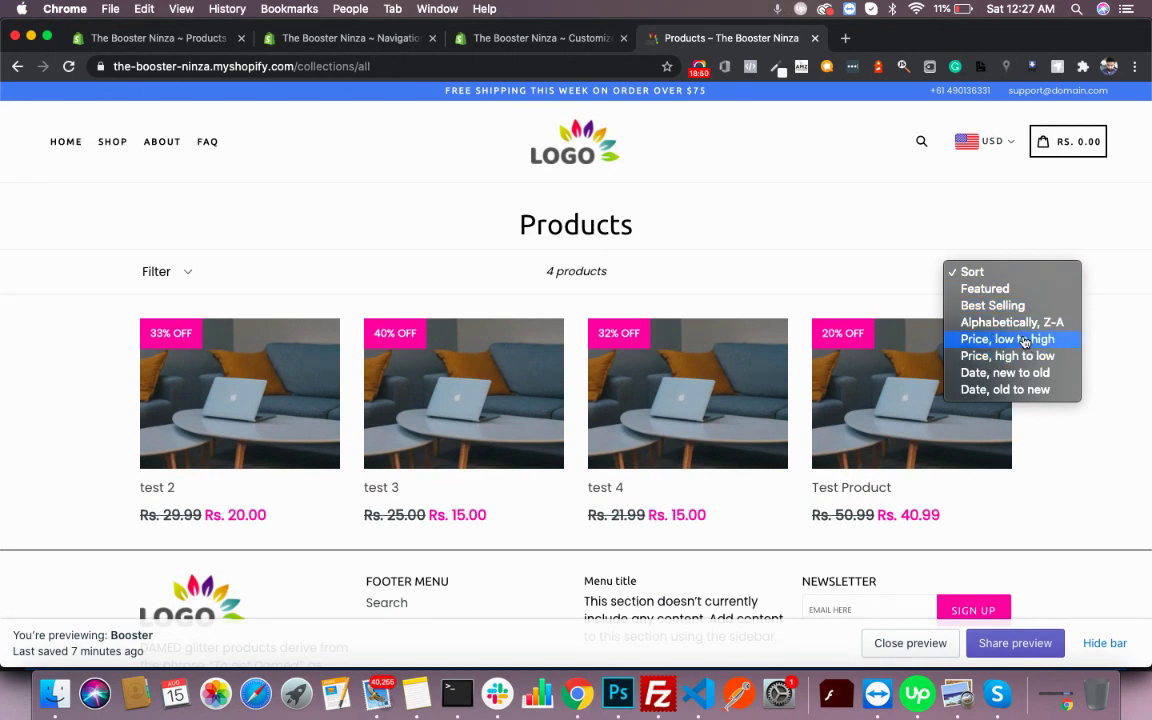
click(1024, 341)
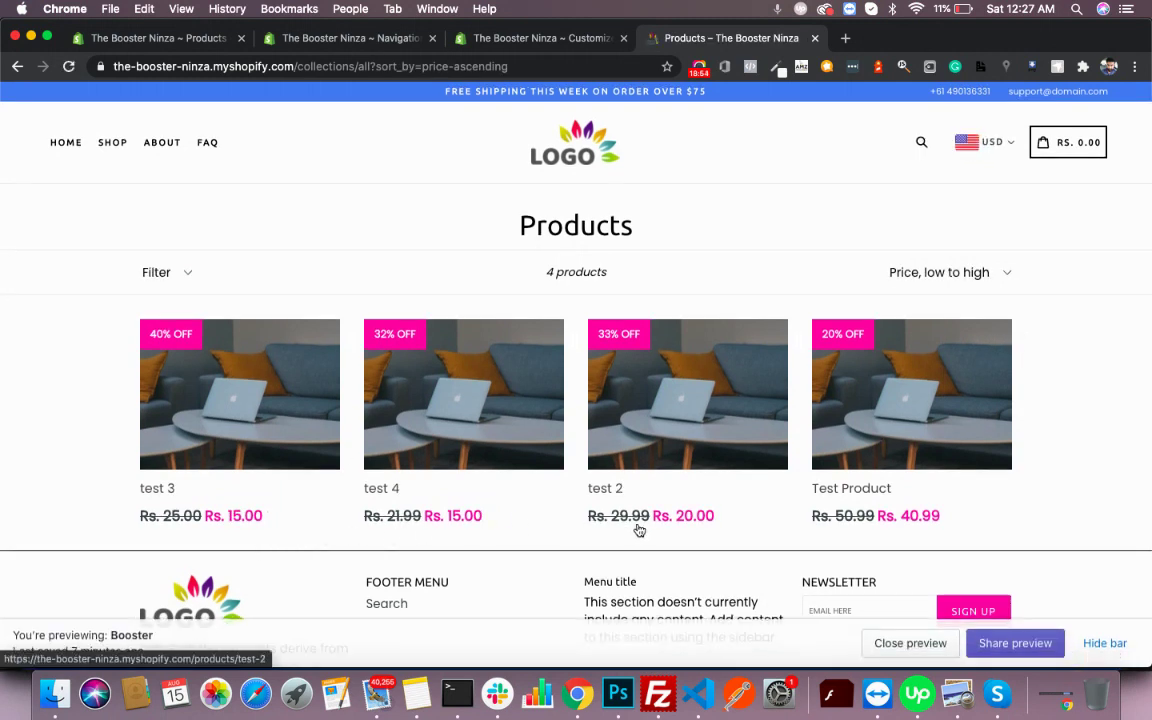
click(998, 277)
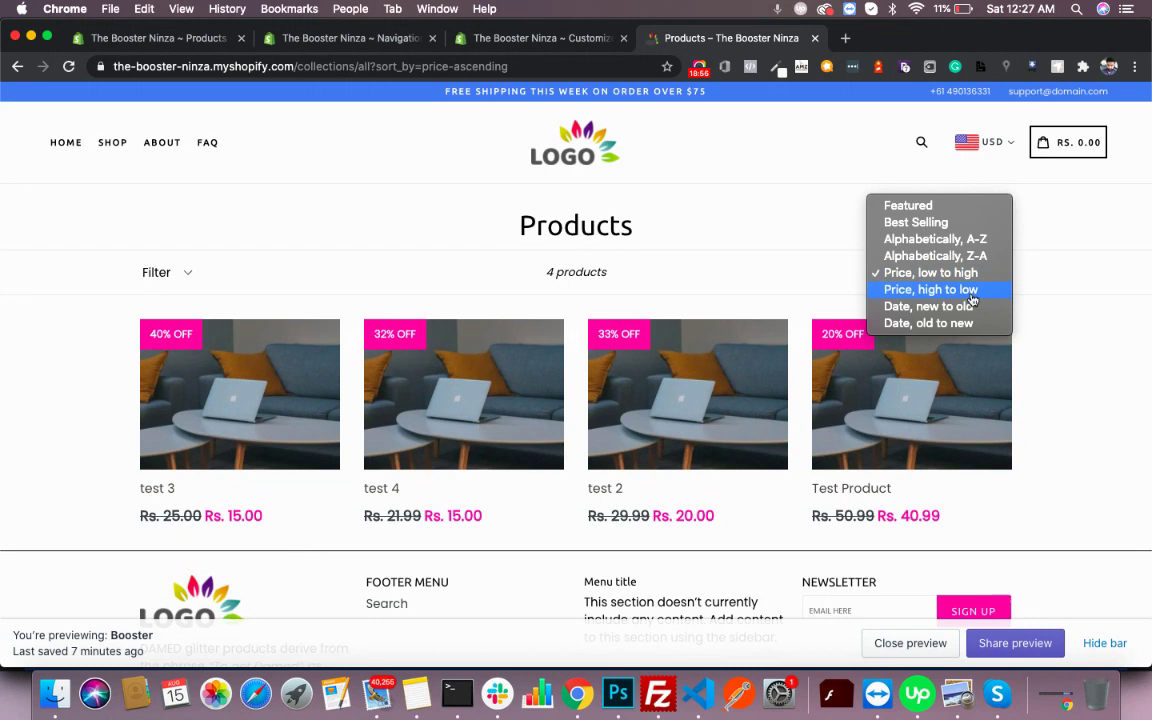
click(970, 290)
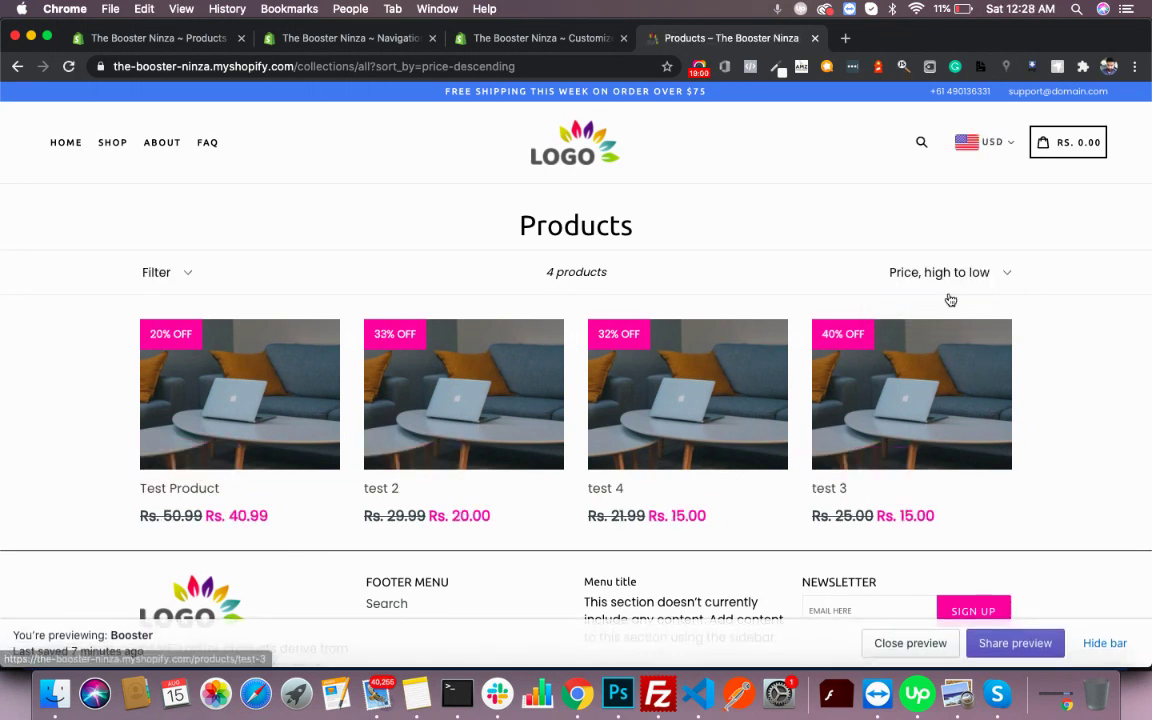
scroll(658, 270, down, 4)
scroll(658, 272, up, 4)
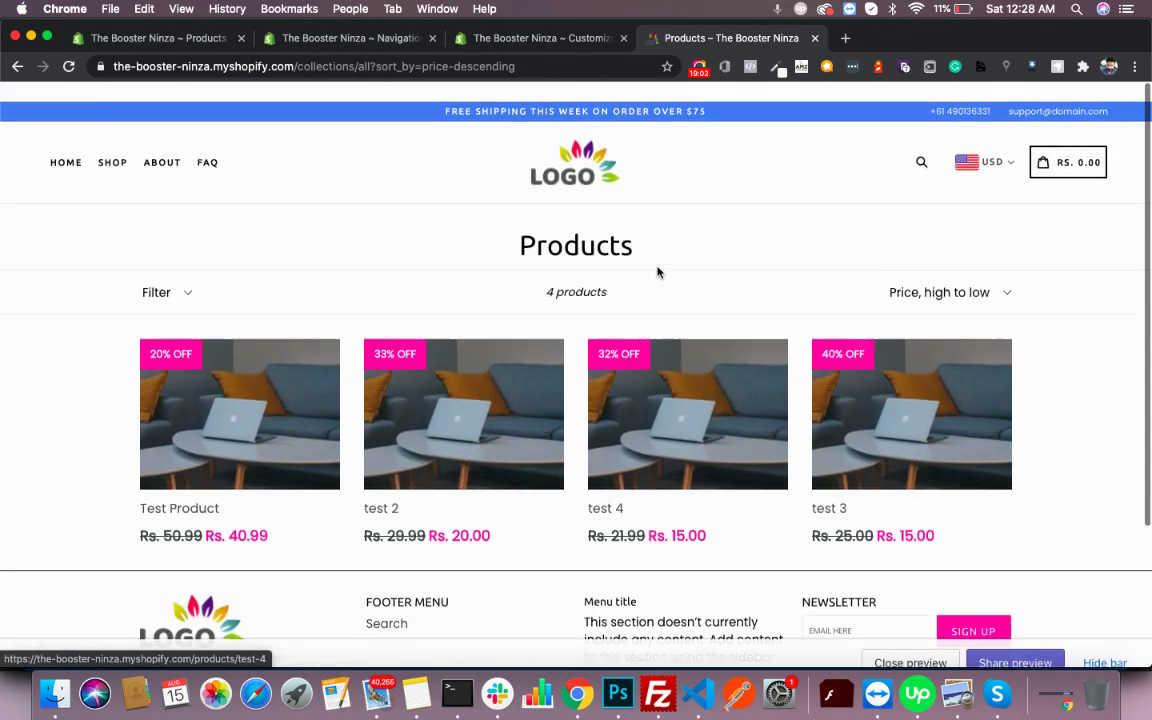
click(498, 434)
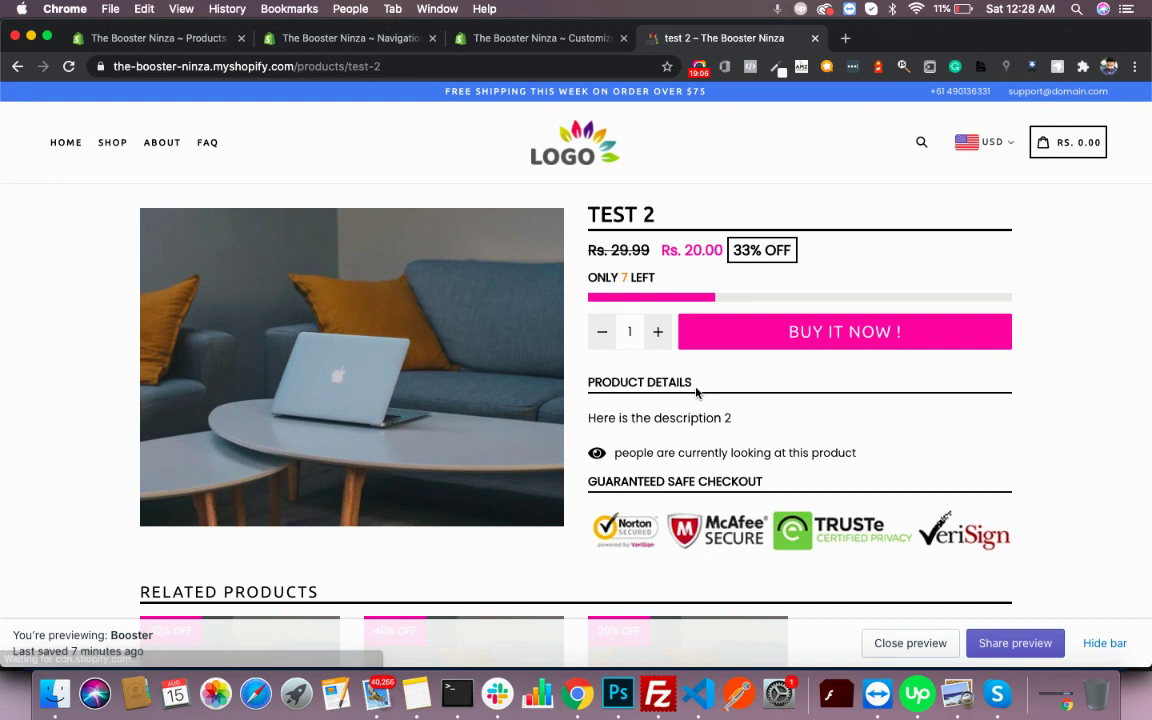
- Scroll down the test 2 product page to the three related products marked 32%, 40% and 20% OFF
scroll(697, 392, down, 2)
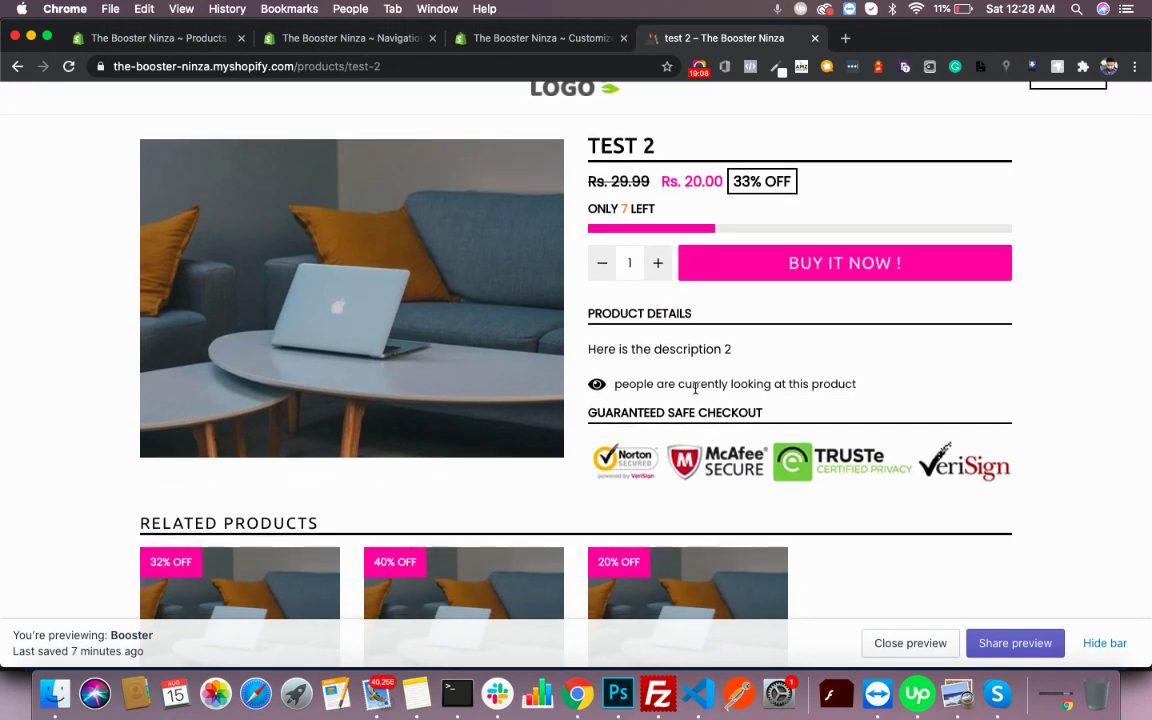